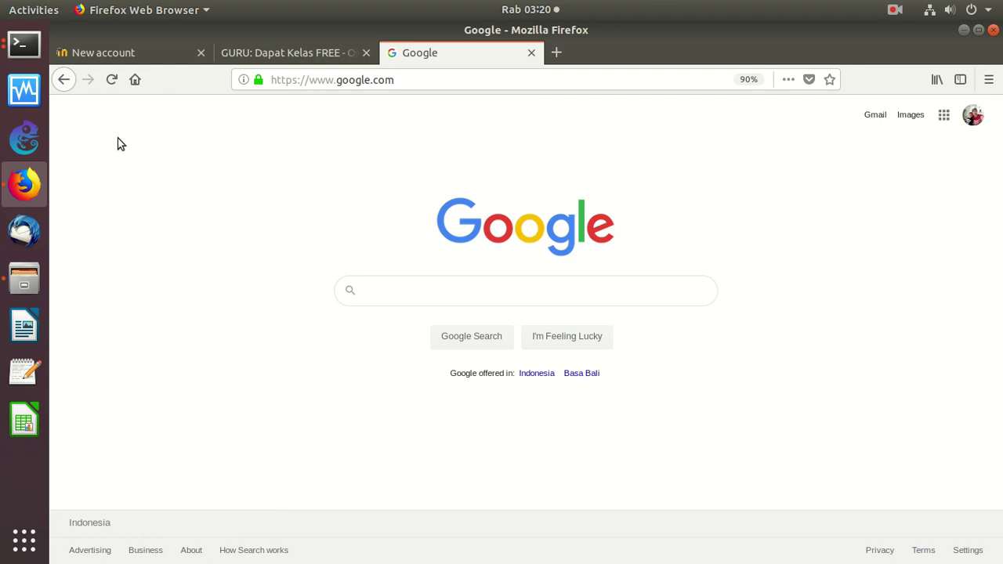
Go from the new account page to the eLearning Rakyat home page and select its web address
{"action": "left_click", "coordinate": [123, 52]}
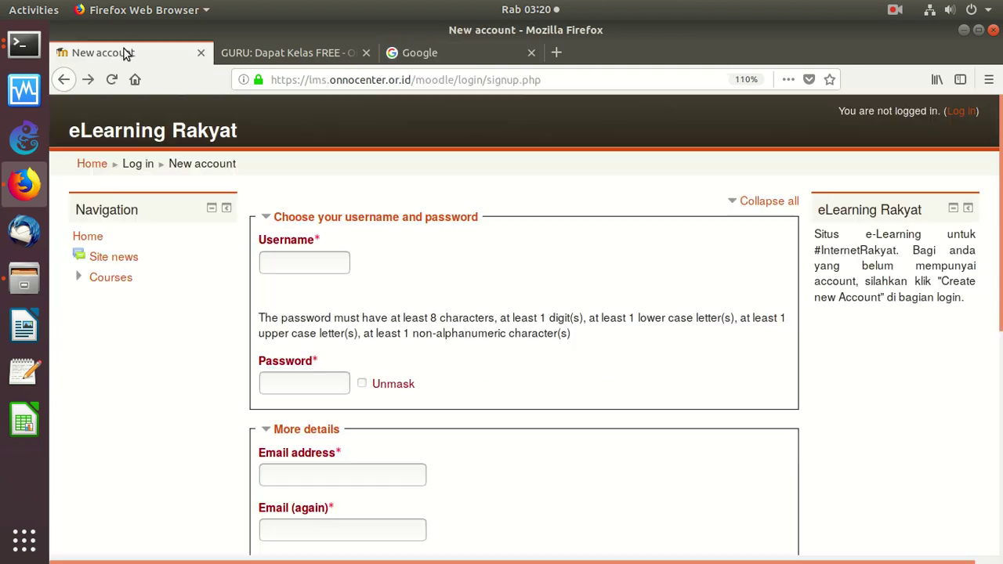
{"action": "left_click", "coordinate": [99, 166]}
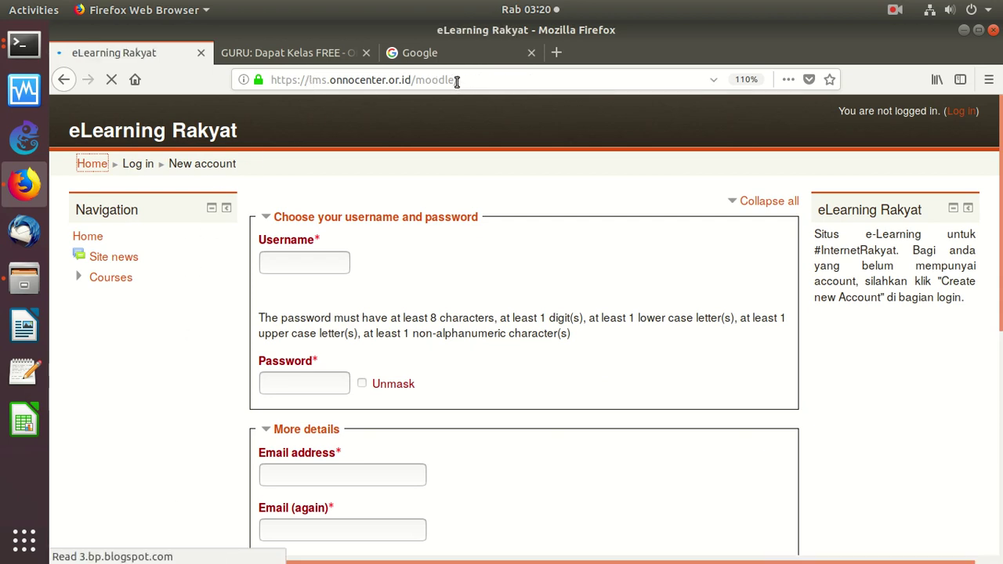
{"action": "left_click_drag", "start_coordinate": [457, 82], "coordinate": [270, 79]}
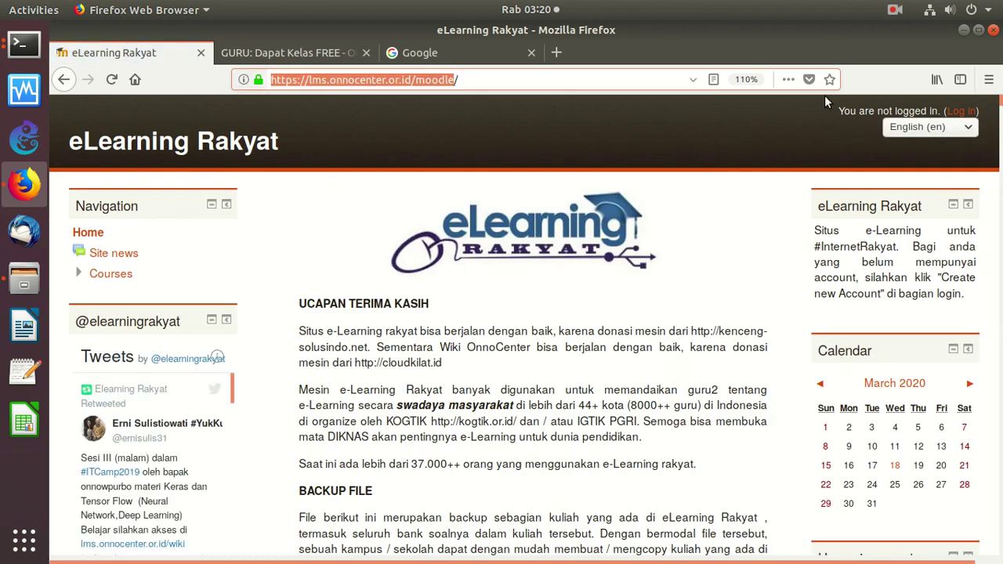
Open the course categories list from the Navigation block, then move to the GURU: Dapat Kelas FREE wiki page
{"action": "left_click", "coordinate": [117, 276]}
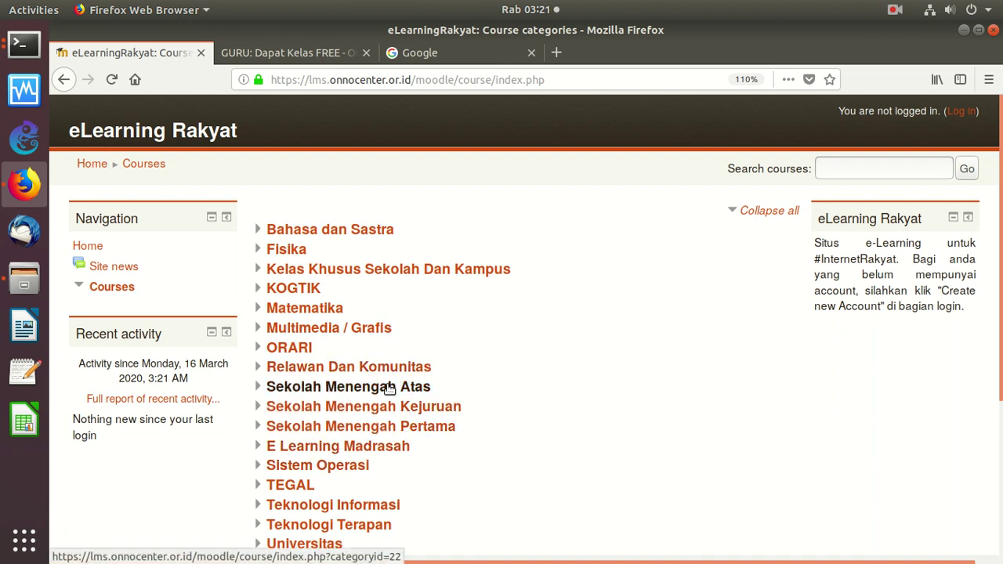
{"action": "left_click_drag", "start_coordinate": [1000, 146], "coordinate": [949, 168]}
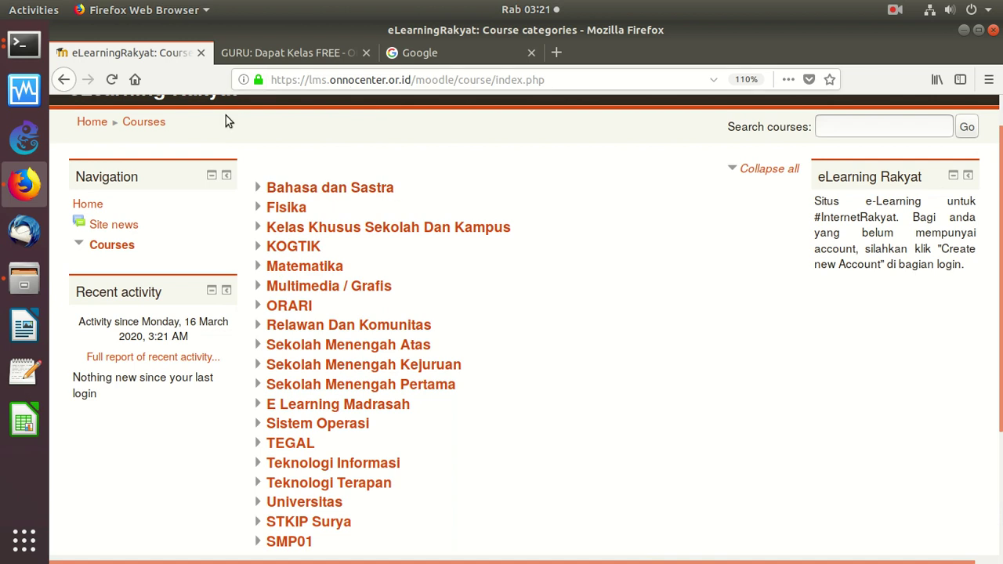
{"action": "left_click", "coordinate": [298, 64]}
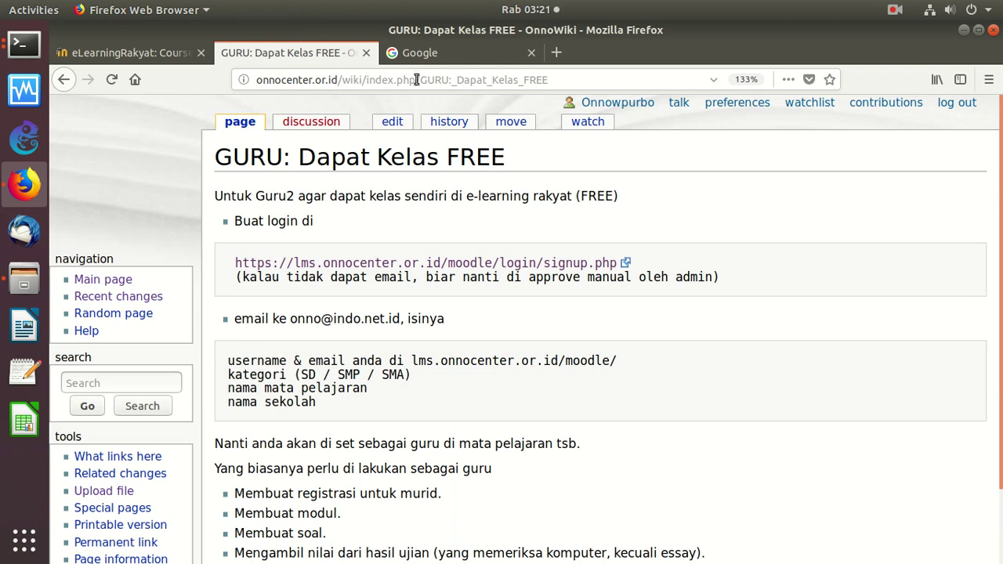
Search OnnoWiki for 'e-Learning' and open the GURU: Dapat Kelas FREE article from the results
{"action": "left_click_drag", "start_coordinate": [420, 80], "coordinate": [563, 79]}
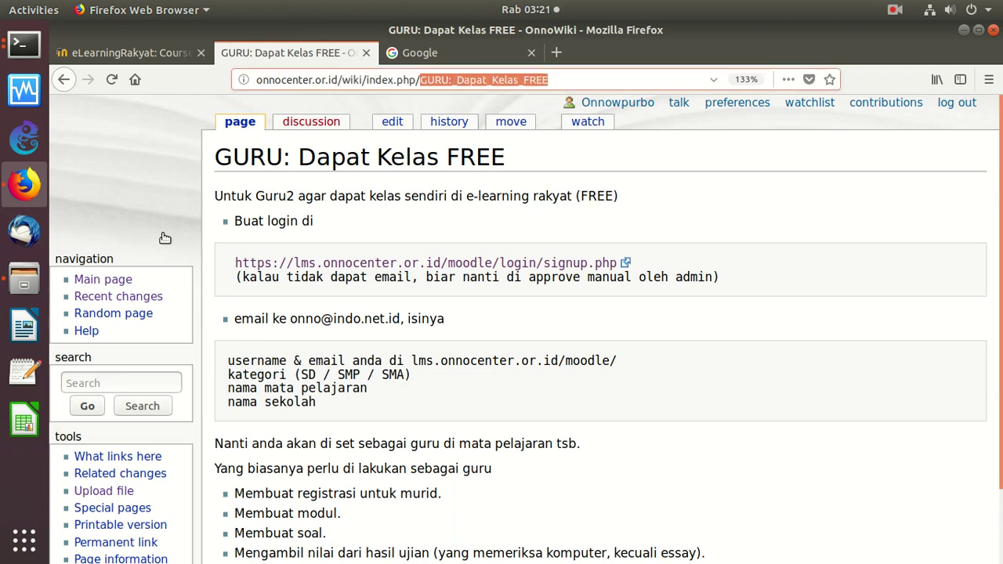
{"action": "left_click", "coordinate": [110, 279]}
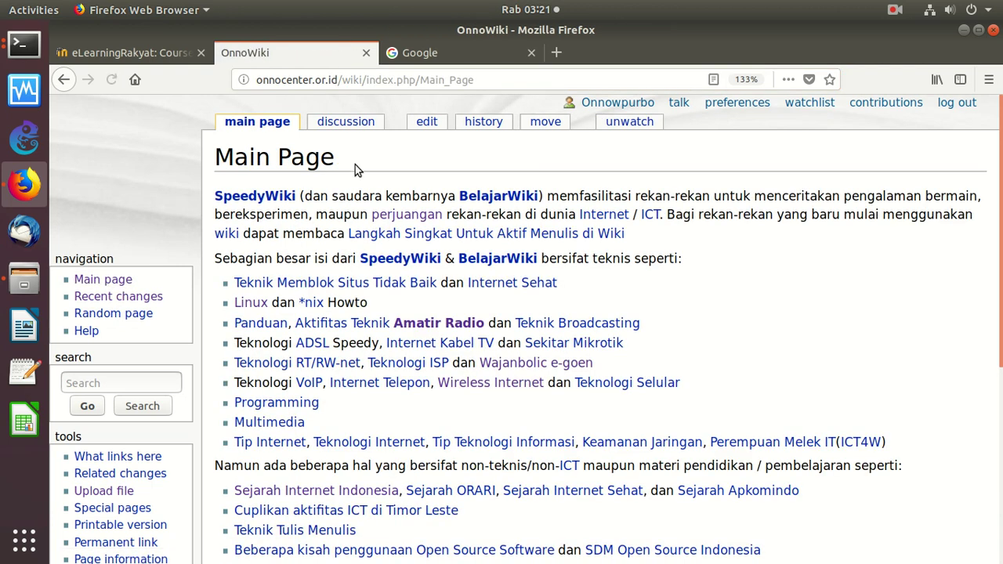
{"action": "left_click", "coordinate": [102, 383]}
{"action": "type", "text": "e-Le"}
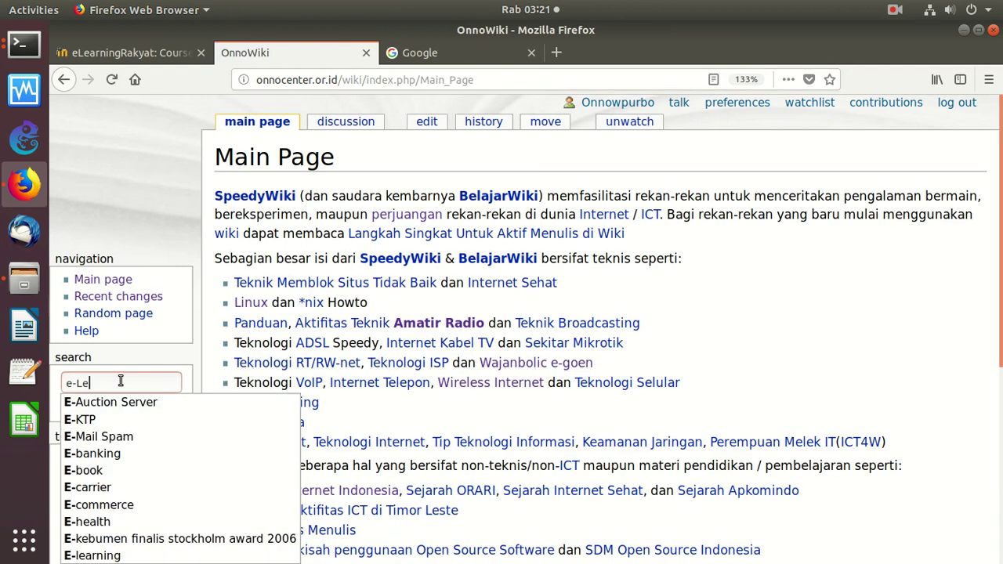
{"action": "type", "text": "arning"}
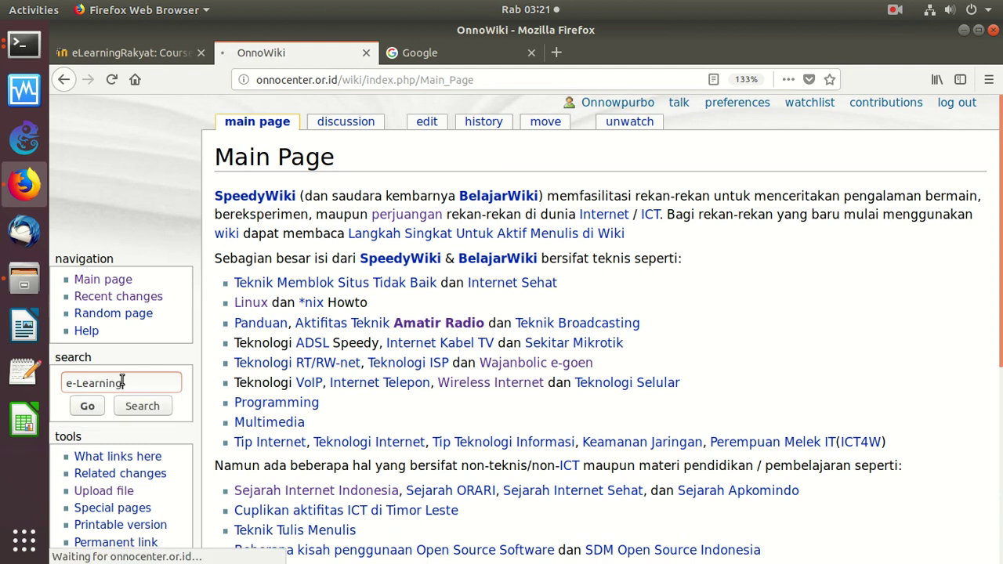
{"action": "key", "text": "Return"}
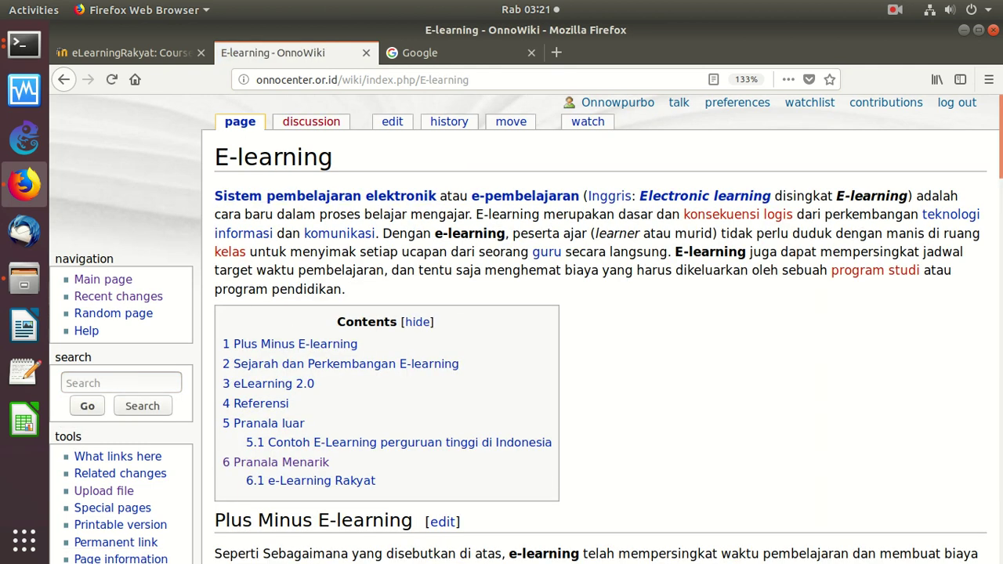
{"action": "scroll", "coordinate": [430, 532], "scroll_direction": "down", "scroll_amount": 20}
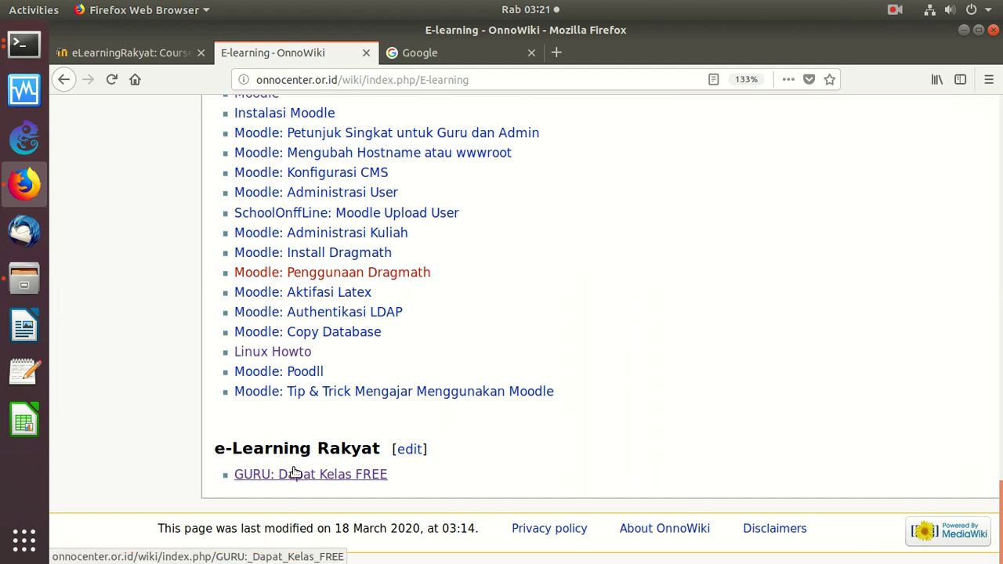
{"action": "left_click", "coordinate": [322, 473]}
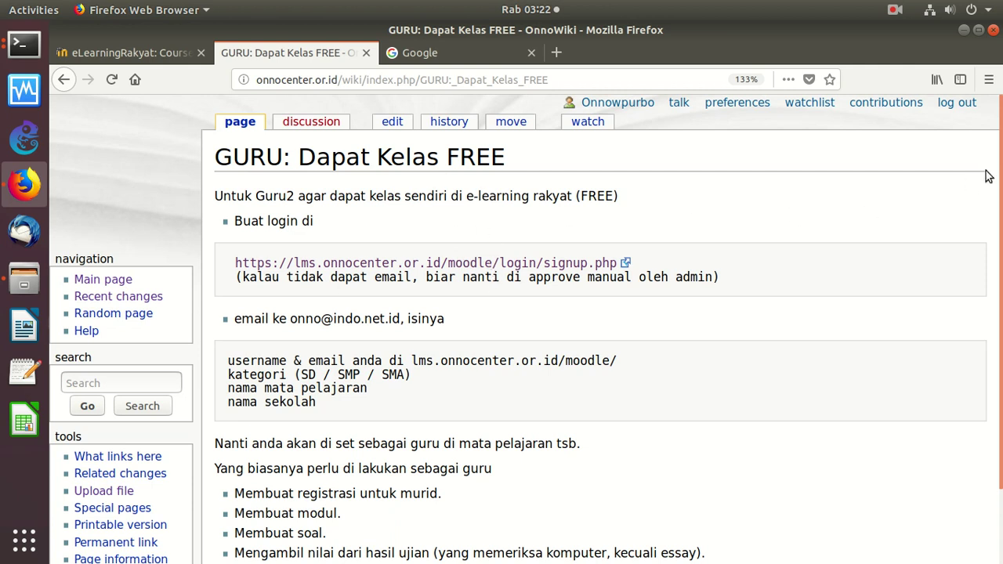
{"action": "scroll", "coordinate": [985, 212], "scroll_direction": "down", "scroll_amount": 2}
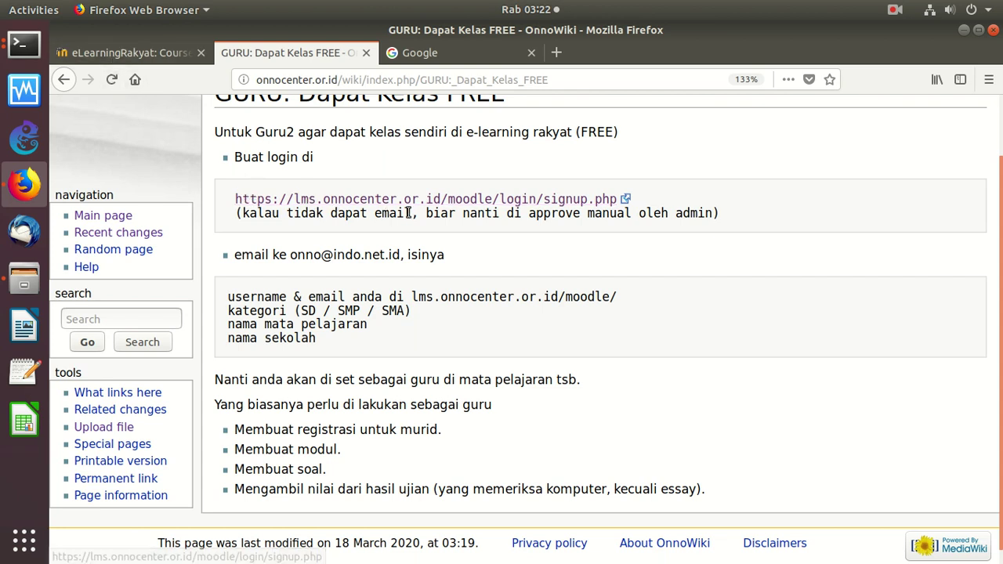
Return to eLearning Rakyat and reach the Create new account form through the login page
{"action": "left_click", "coordinate": [136, 61]}
{"action": "scroll", "coordinate": [993, 153], "scroll_direction": "up", "scroll_amount": 1}
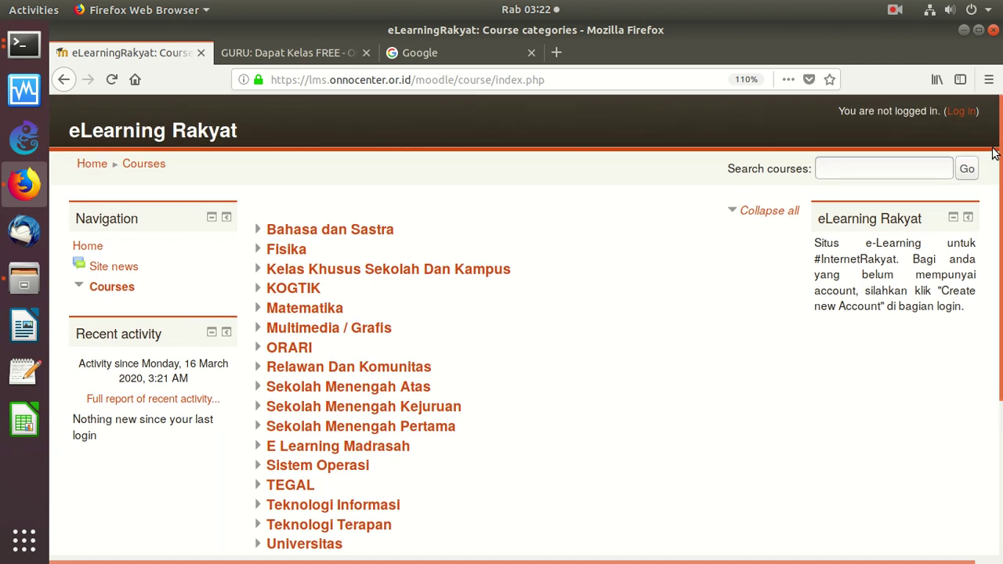
{"action": "left_click", "coordinate": [963, 112]}
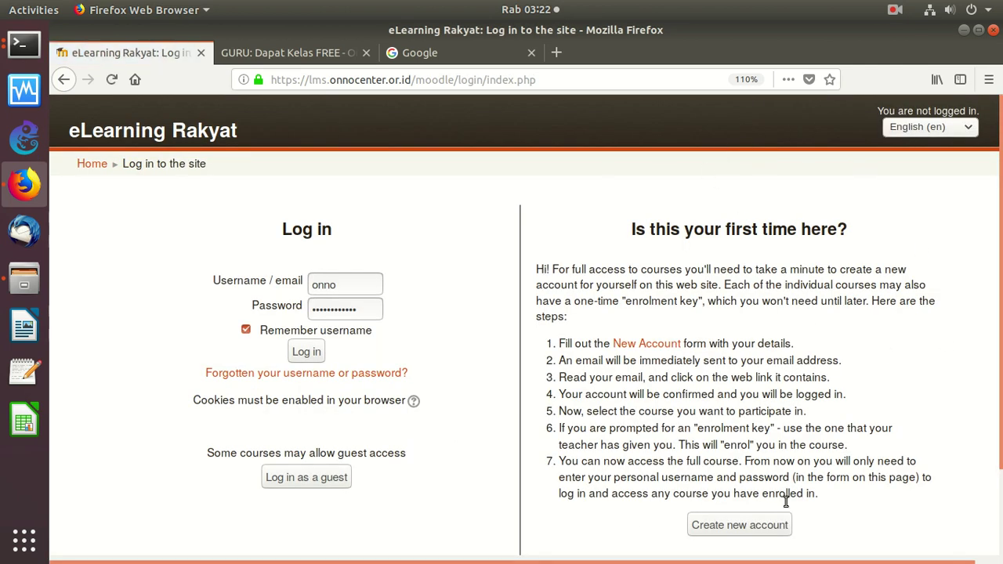
{"action": "left_click", "coordinate": [755, 529]}
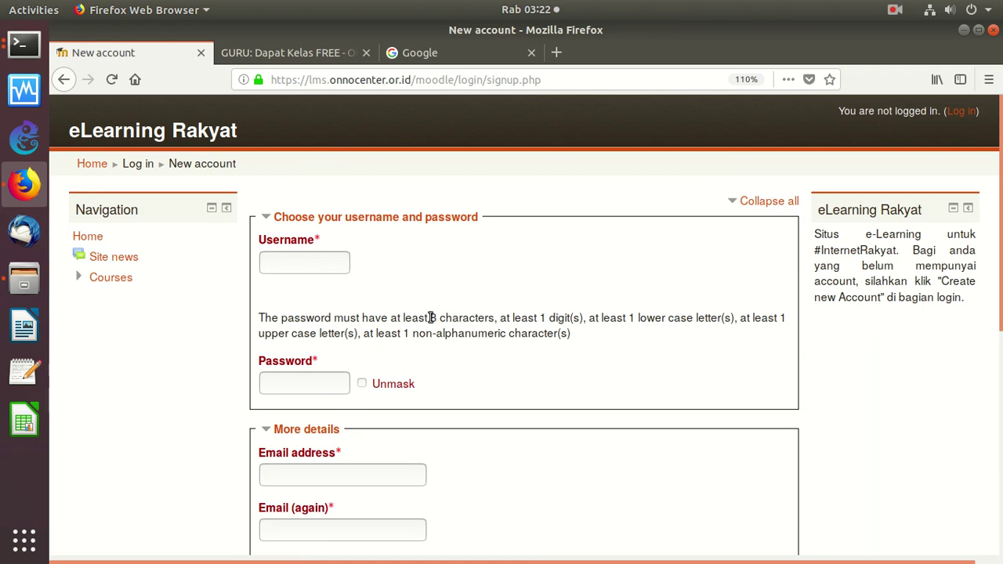
{"action": "left_click_drag", "start_coordinate": [412, 317], "coordinate": [452, 318]}
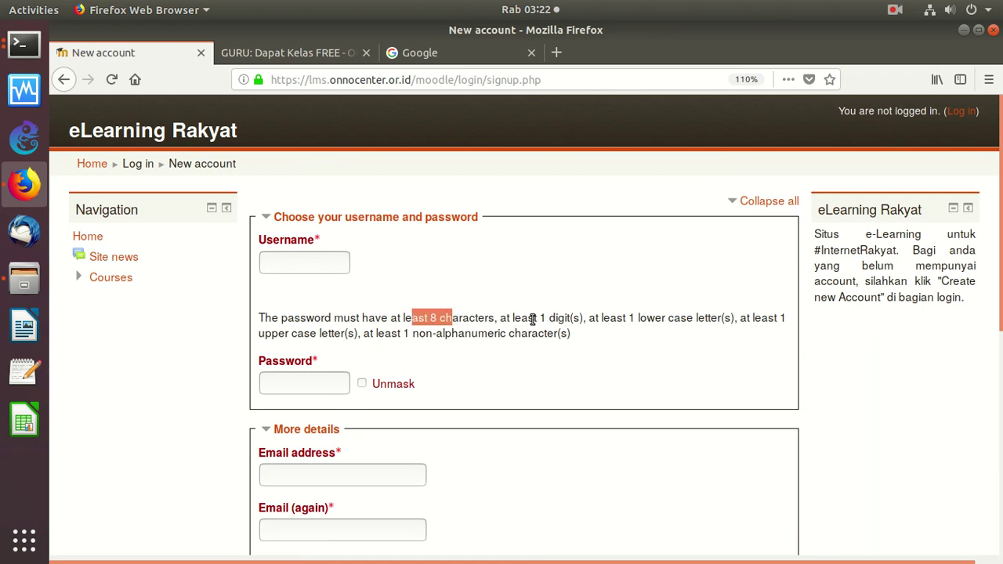
{"action": "left_click_drag", "start_coordinate": [532, 317], "coordinate": [568, 317]}
{"action": "left_click_drag", "start_coordinate": [630, 317], "coordinate": [694, 318]}
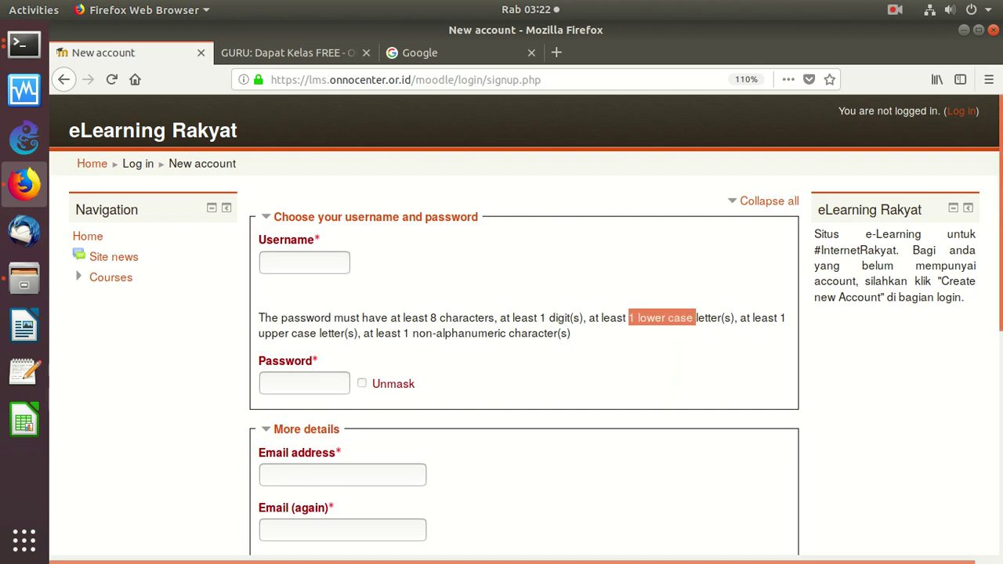
{"action": "scroll", "coordinate": [980, 293], "scroll_direction": "down", "scroll_amount": 4}
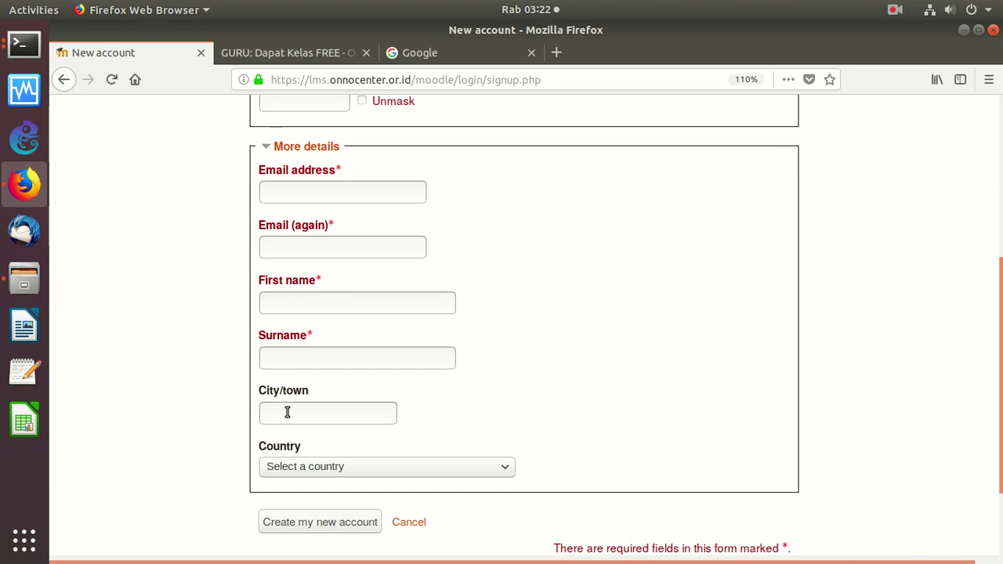
{"action": "left_click", "coordinate": [316, 468]}
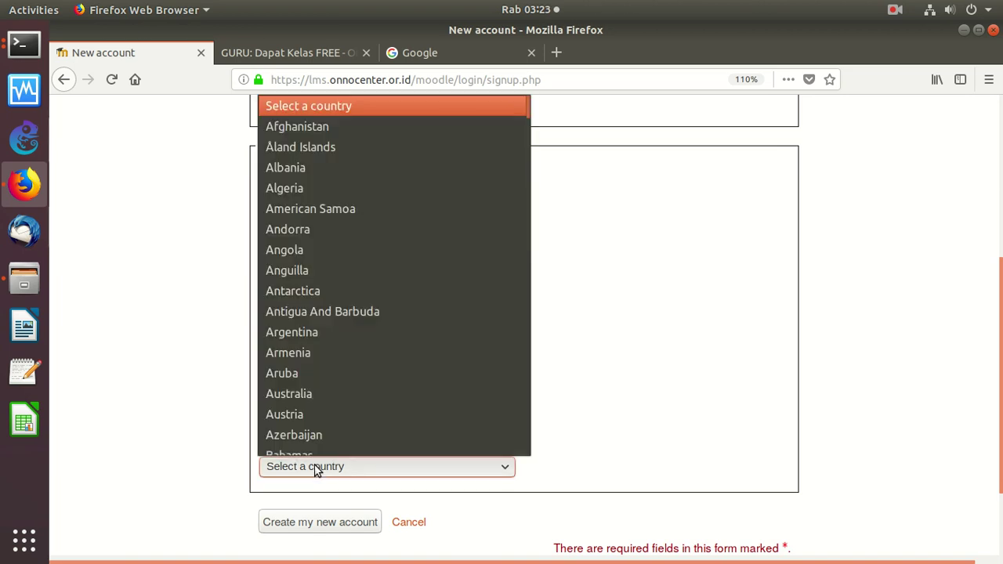
{"action": "left_click", "coordinate": [314, 464]}
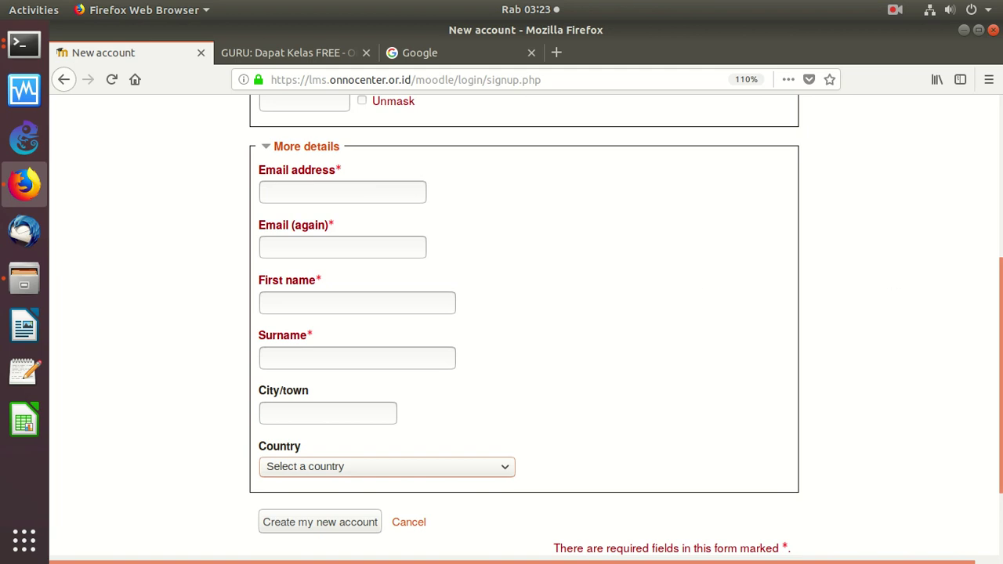
{"action": "scroll", "coordinate": [607, 261], "scroll_direction": "up", "scroll_amount": 1}
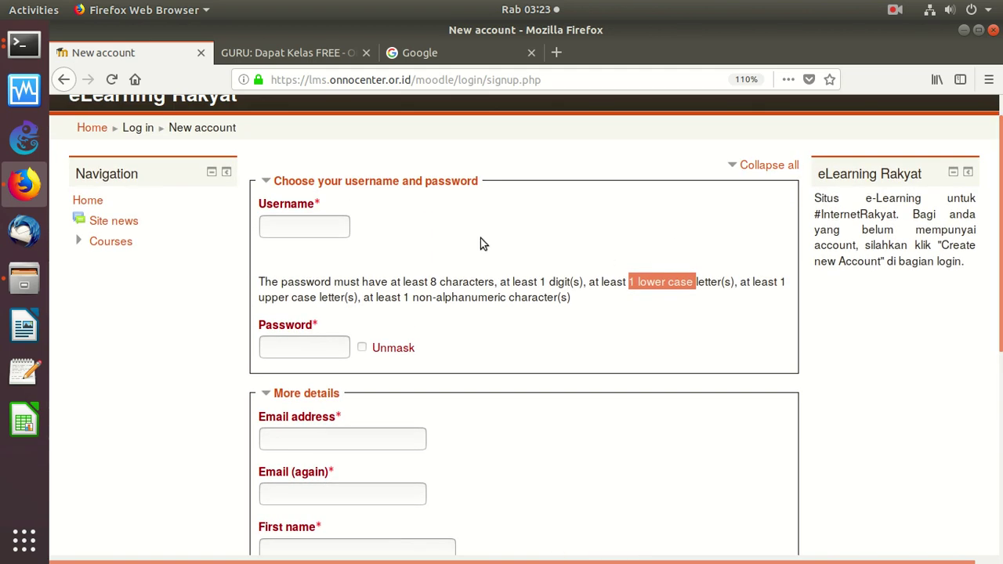
{"action": "left_click_drag", "start_coordinate": [260, 282], "coordinate": [562, 298]}
{"action": "left_click", "coordinate": [592, 309]}
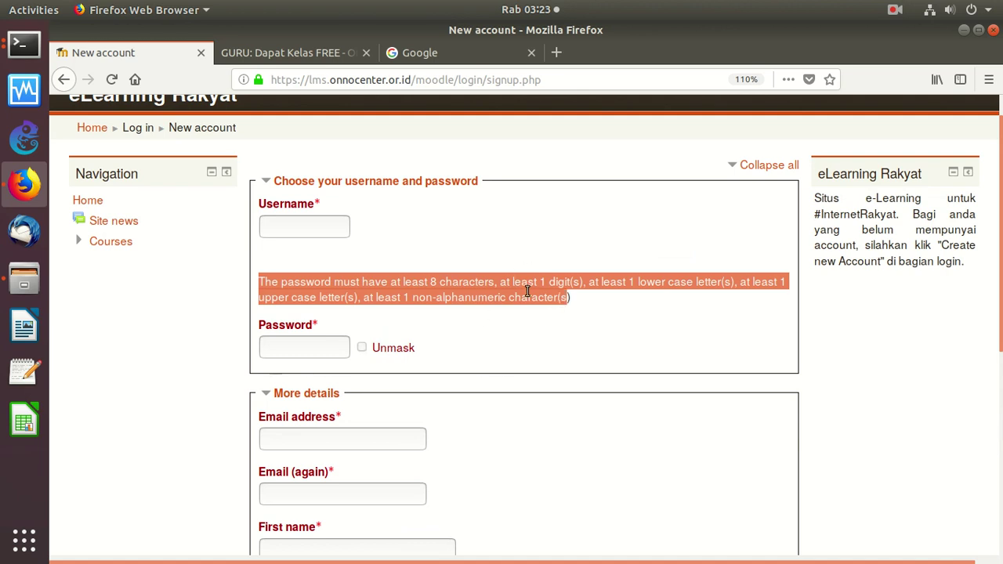
{"action": "scroll", "coordinate": [1000, 145], "scroll_direction": "up", "scroll_amount": 1}
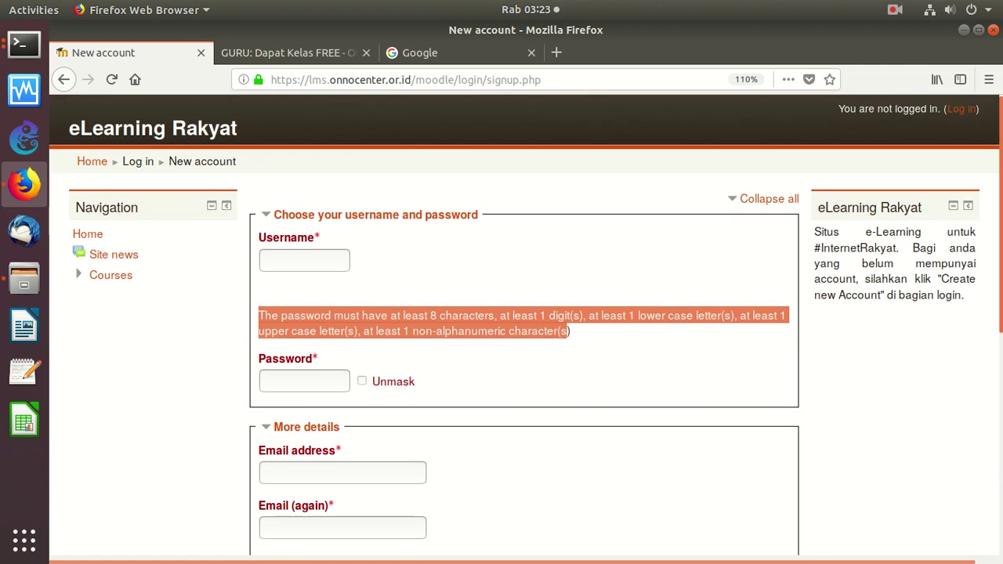
Log in to eLearning Rakyat using the top-right Log in link and the login page
{"action": "left_click", "coordinate": [961, 109]}
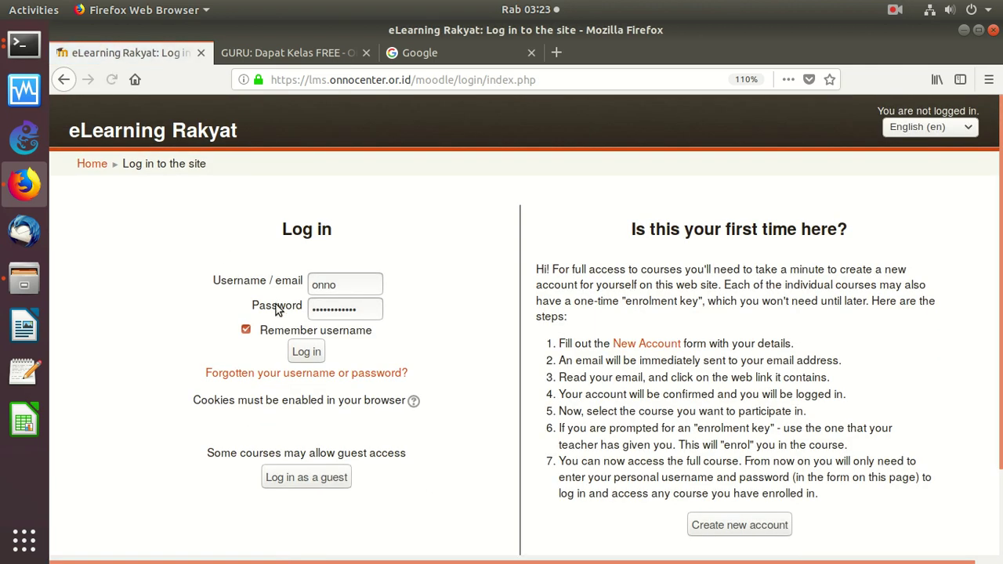
{"action": "left_click", "coordinate": [306, 352]}
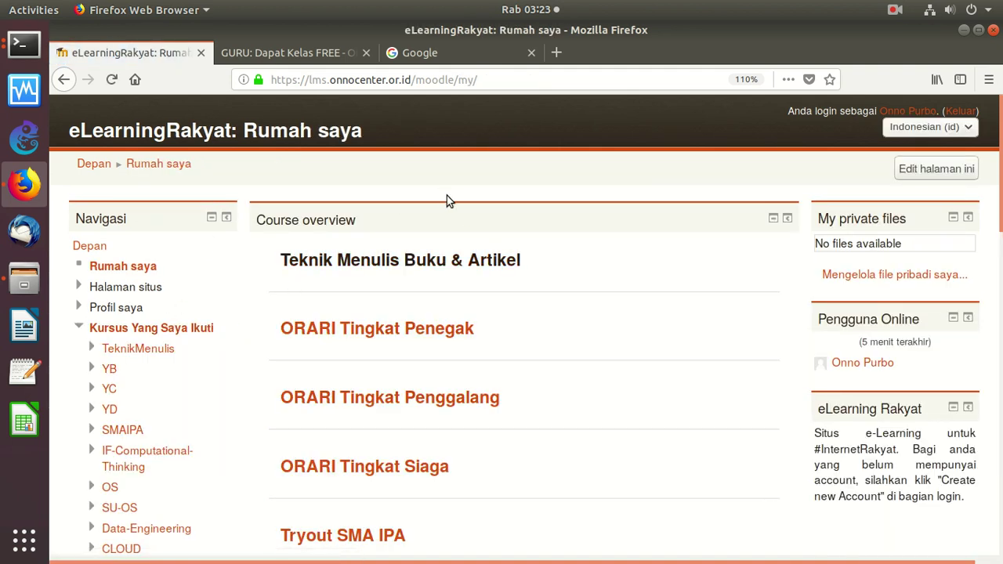
{"action": "left_click", "coordinate": [318, 61]}
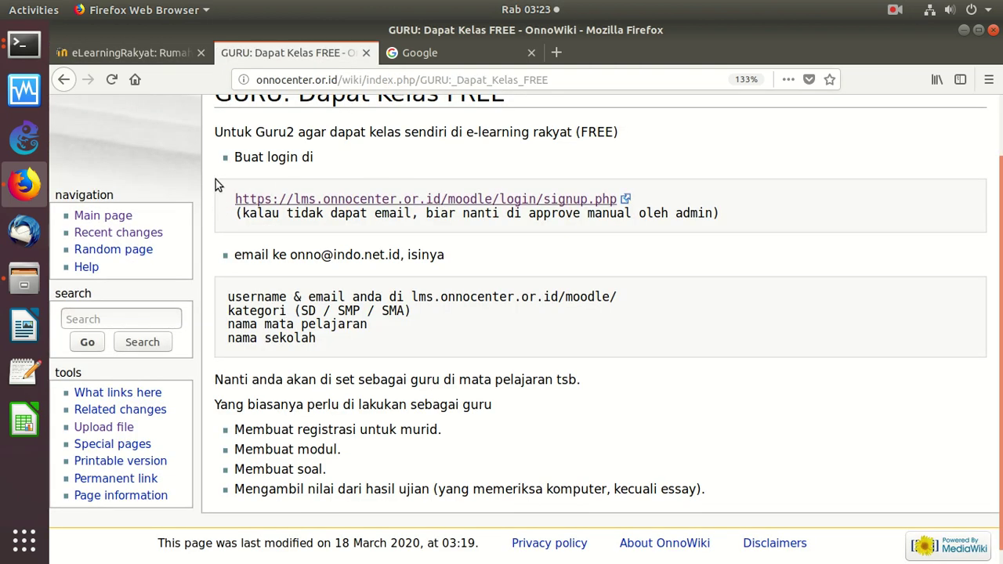
{"action": "left_click_drag", "start_coordinate": [221, 151], "coordinate": [498, 234]}
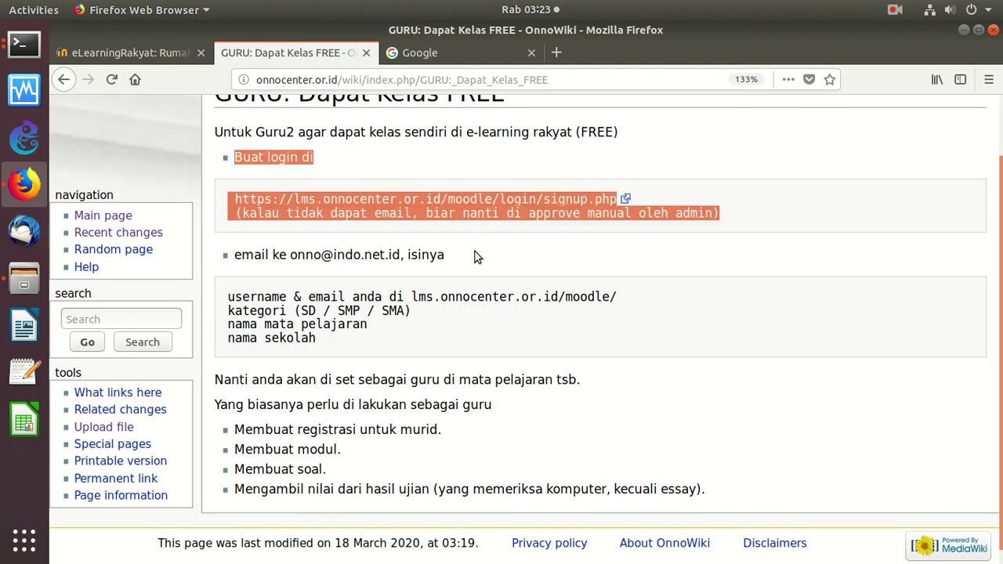
{"action": "left_click_drag", "start_coordinate": [234, 255], "coordinate": [385, 259]}
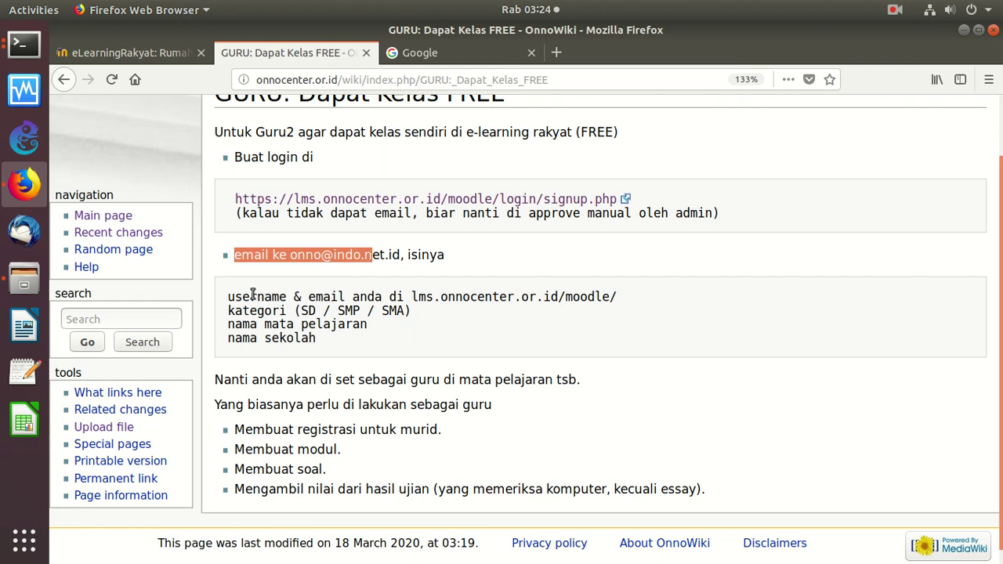
{"action": "left_click_drag", "start_coordinate": [233, 296], "coordinate": [618, 296]}
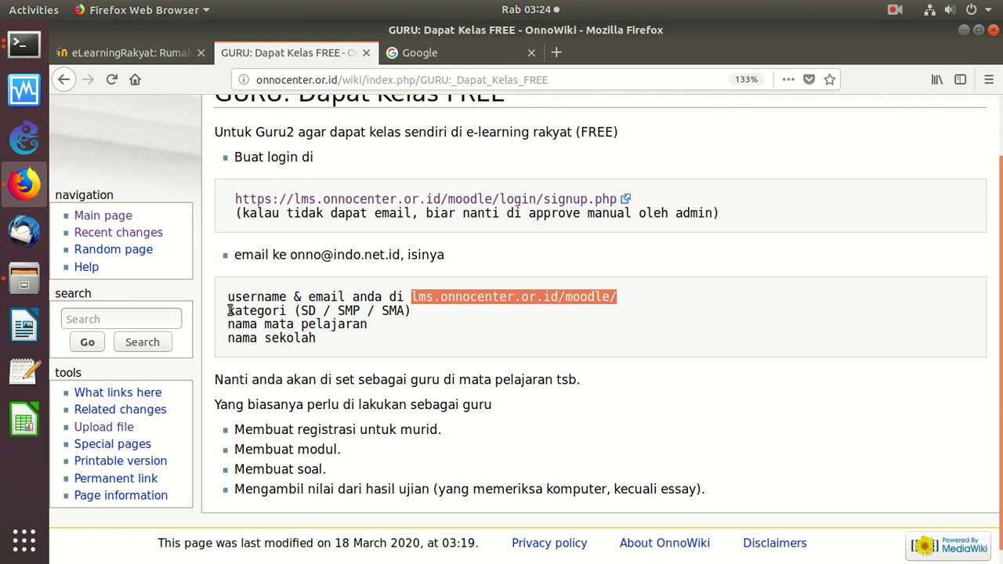
{"action": "left_click_drag", "start_coordinate": [229, 313], "coordinate": [338, 309]}
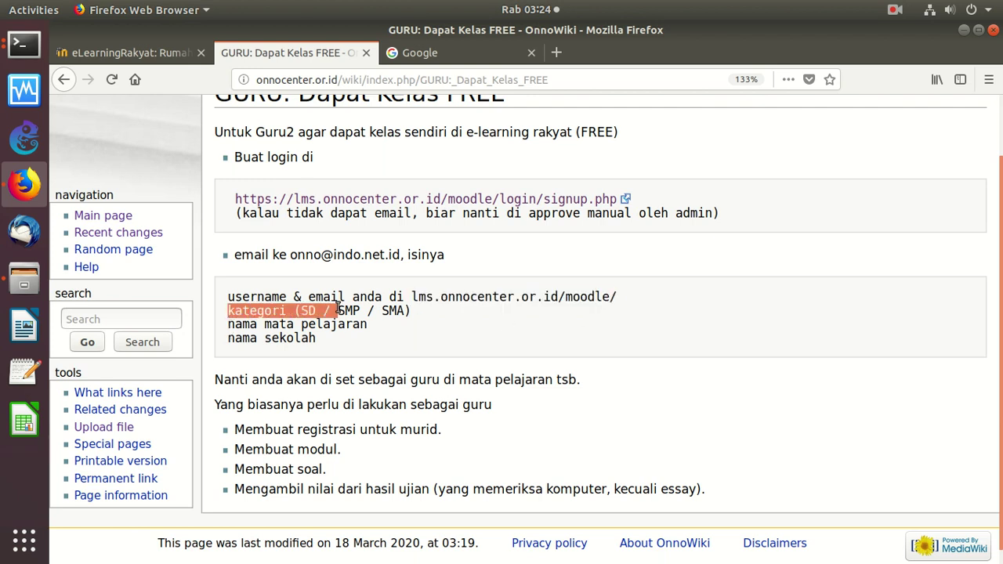
{"action": "left_click_drag", "start_coordinate": [229, 326], "coordinate": [327, 343]}
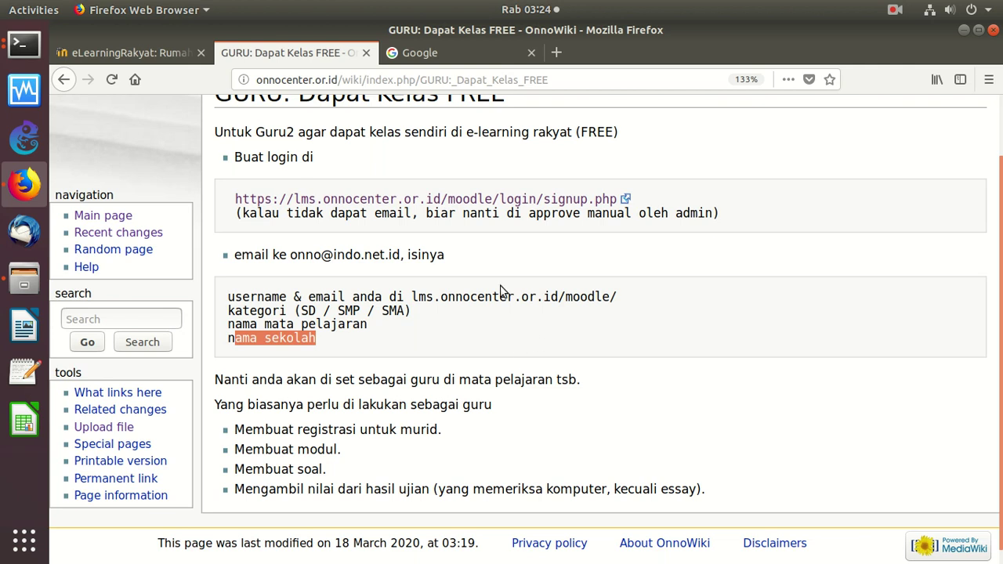
{"action": "left_click_drag", "start_coordinate": [294, 310], "coordinate": [405, 311]}
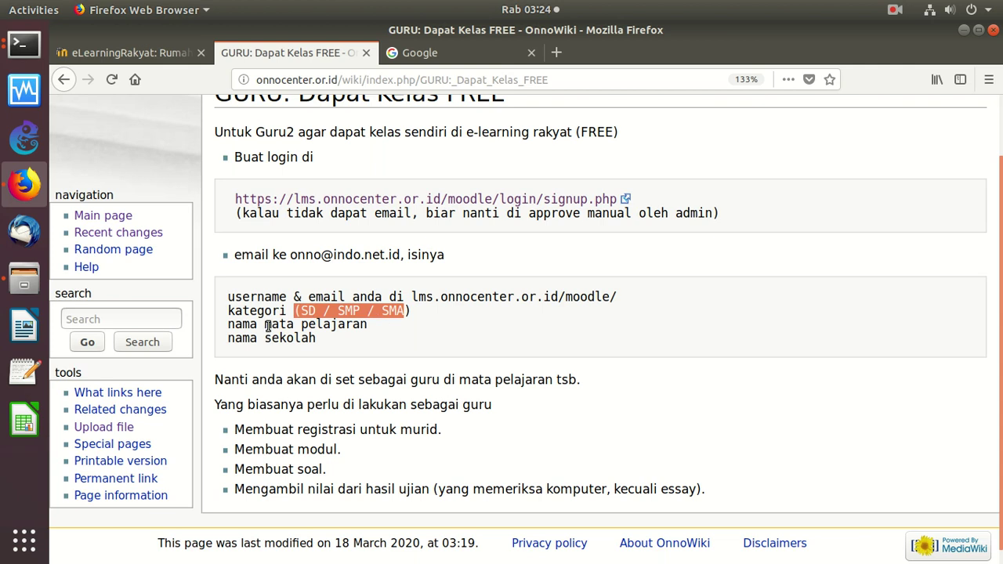
{"action": "left_click_drag", "start_coordinate": [223, 380], "coordinate": [430, 379]}
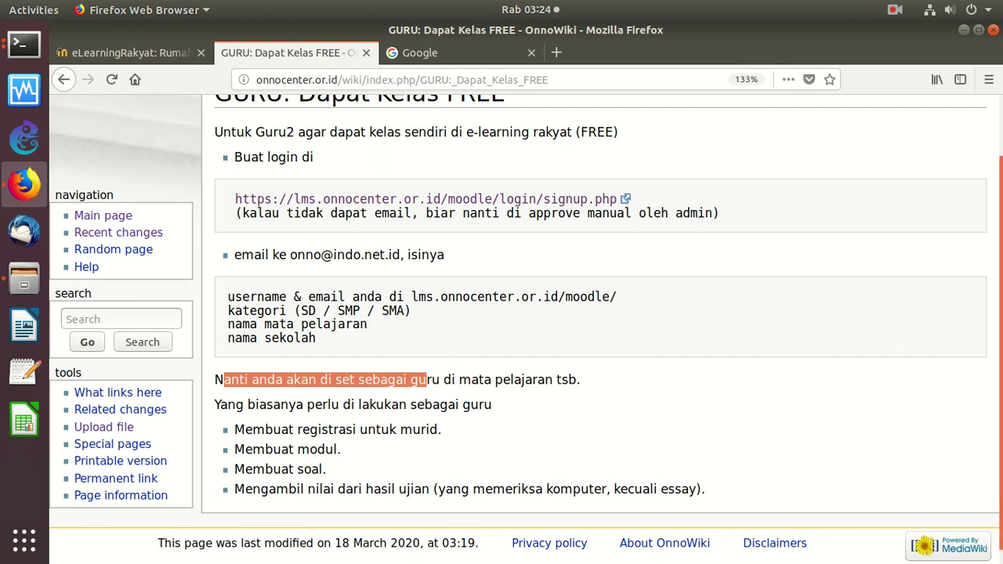
{"action": "scroll", "coordinate": [525, 329], "scroll_direction": "down", "scroll_amount": 1}
{"action": "left_click_drag", "start_coordinate": [253, 415], "coordinate": [234, 415]}
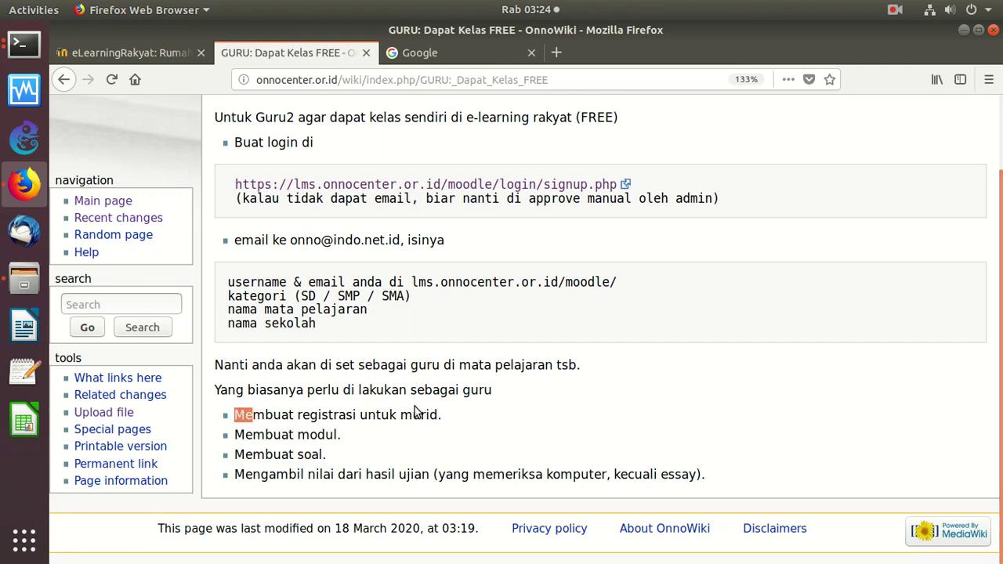
{"action": "left_click_drag", "start_coordinate": [391, 410], "coordinate": [440, 414]}
{"action": "left_click_drag", "start_coordinate": [262, 453], "coordinate": [362, 474]}
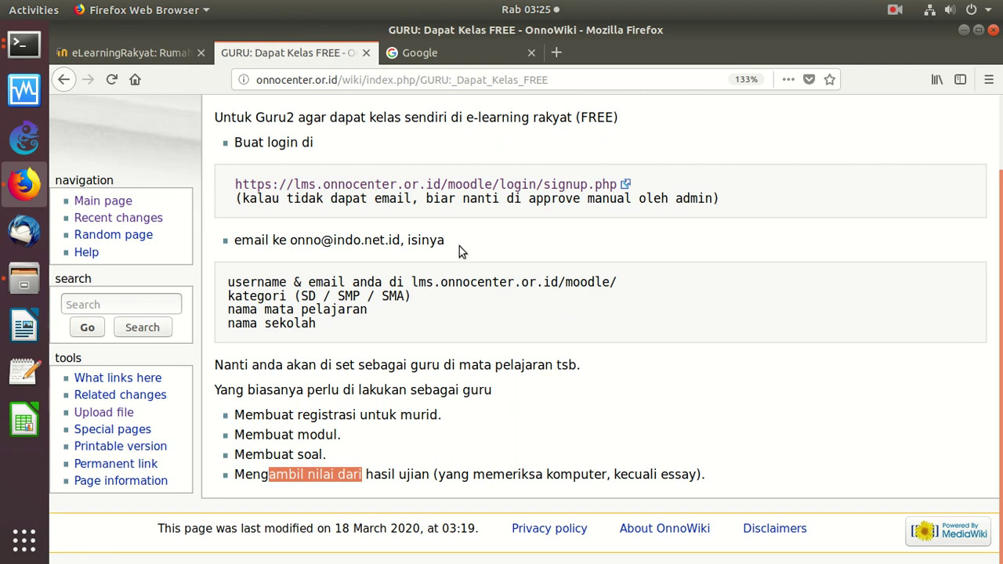
{"action": "left_click", "coordinate": [361, 401]}
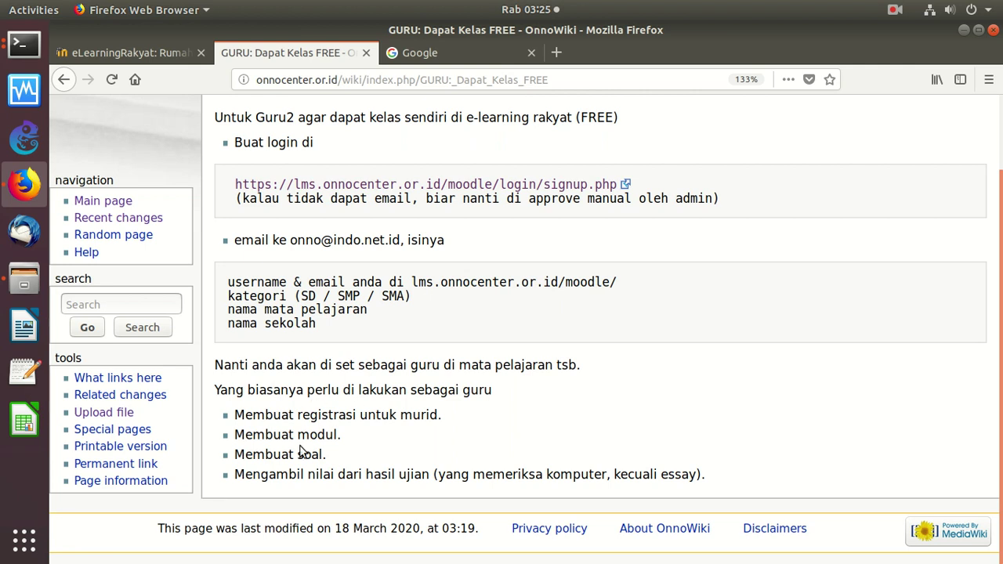
Open the TOS course from the dashboard's navigation tree, reloading it once
{"action": "left_click", "coordinate": [129, 53]}
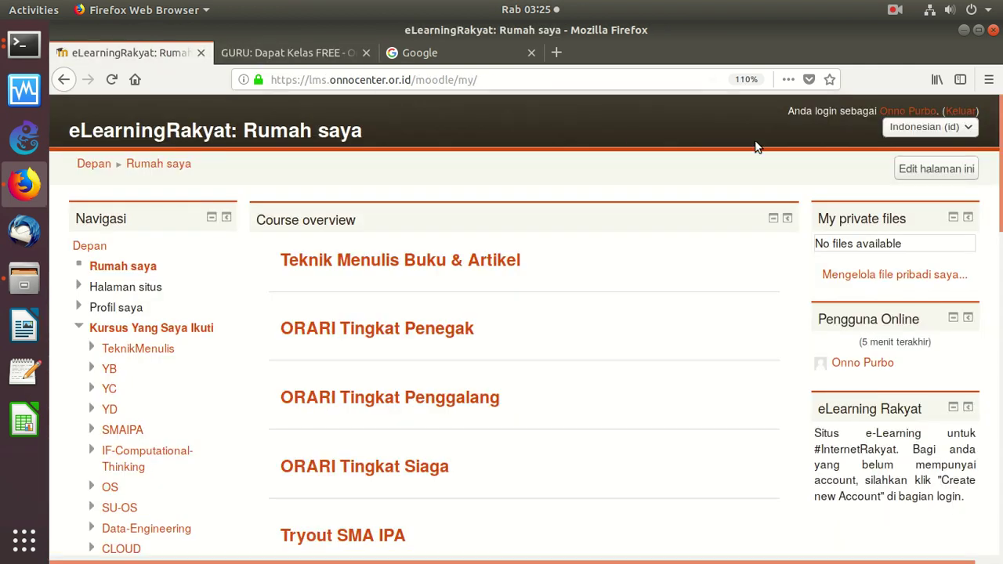
{"action": "scroll", "coordinate": [995, 141], "scroll_direction": "down", "scroll_amount": 2}
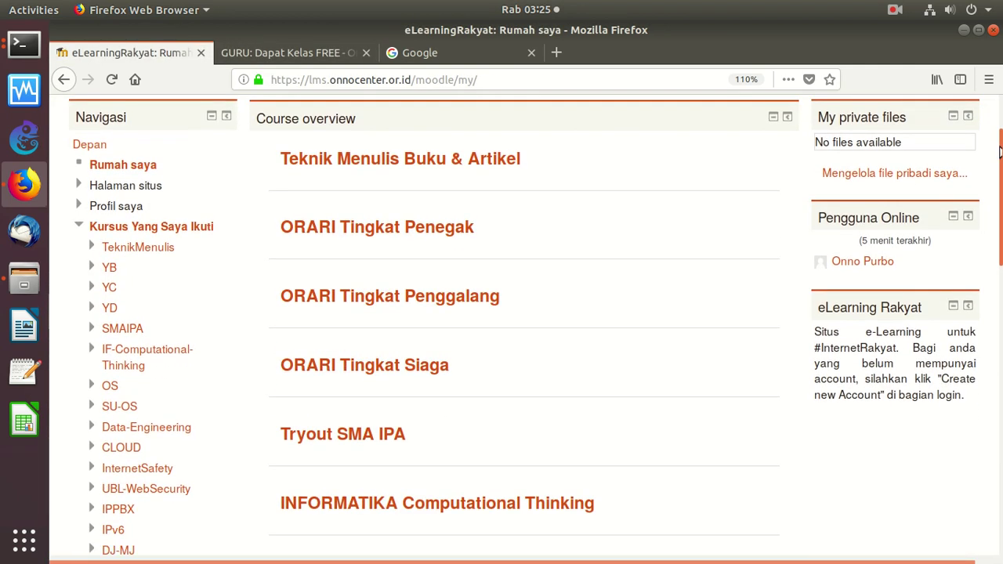
{"action": "left_click_drag", "start_coordinate": [996, 141], "coordinate": [222, 324]}
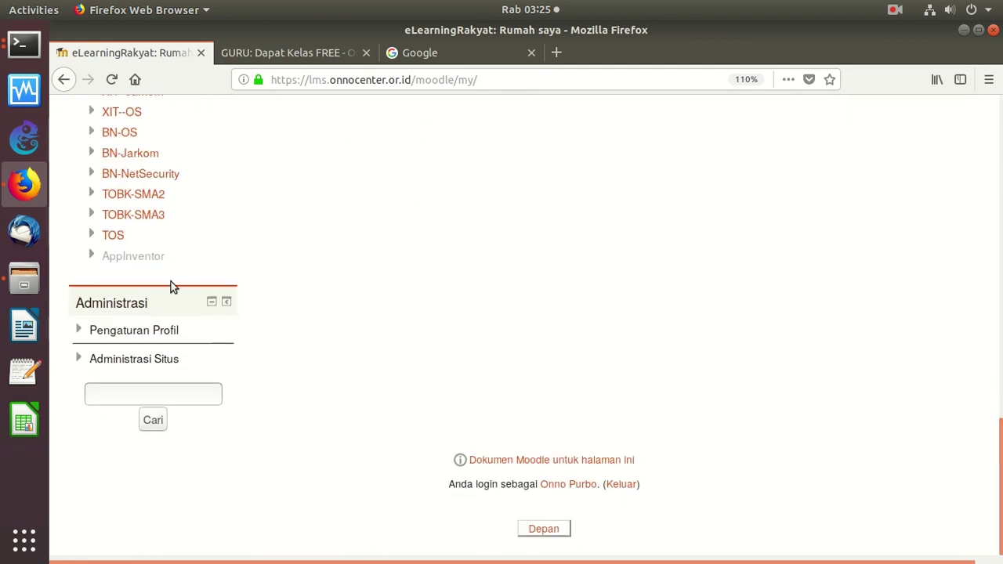
{"action": "left_click", "coordinate": [116, 236]}
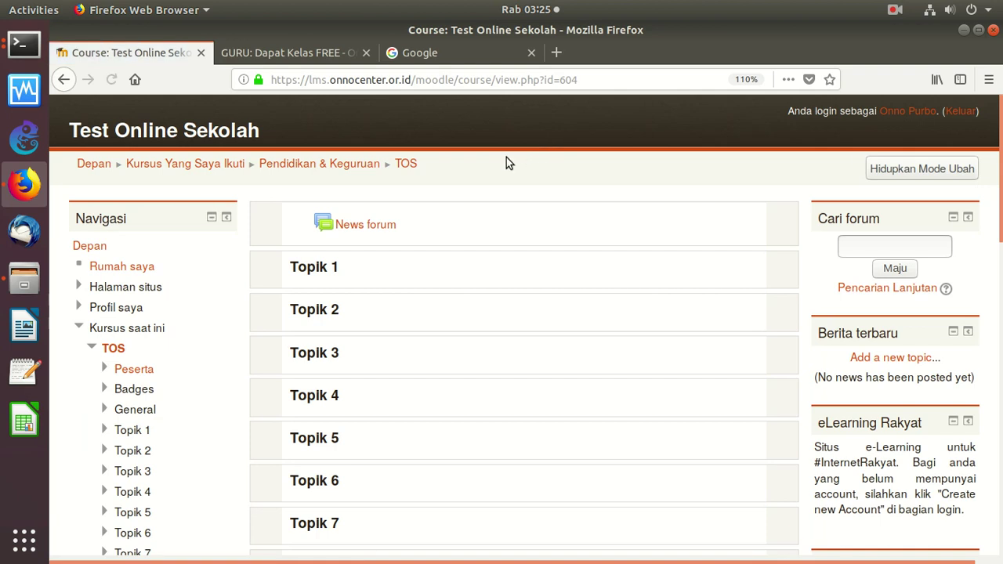
{"action": "left_click", "coordinate": [402, 166]}
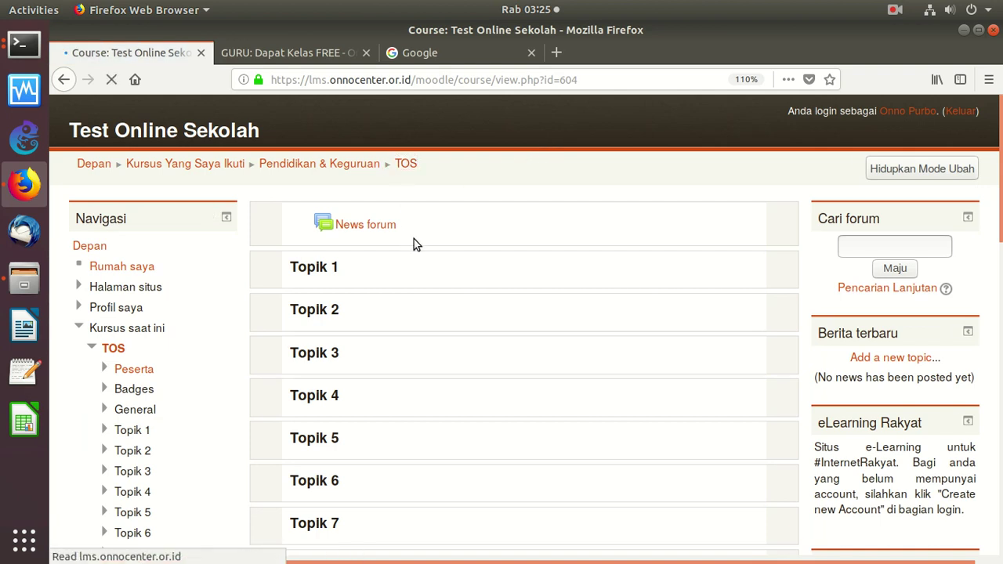
{"action": "left_click", "coordinate": [127, 347]}
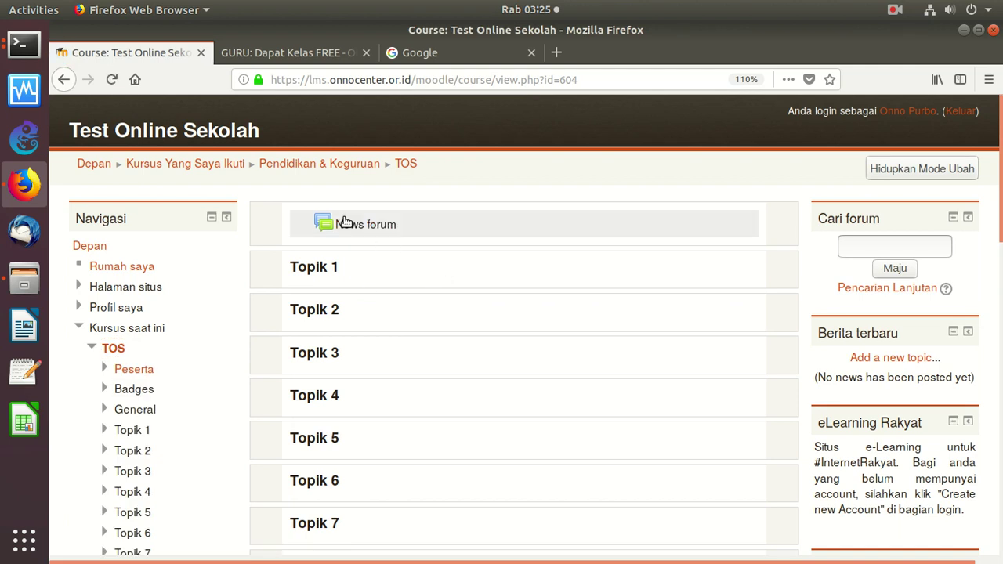
Scroll through the Test Online Sekolah course and expand Administrasi > Pengguna
{"action": "scroll", "coordinate": [997, 158], "scroll_direction": "down", "scroll_amount": 1}
{"action": "scroll", "coordinate": [891, 253], "scroll_direction": "down", "scroll_amount": 6}
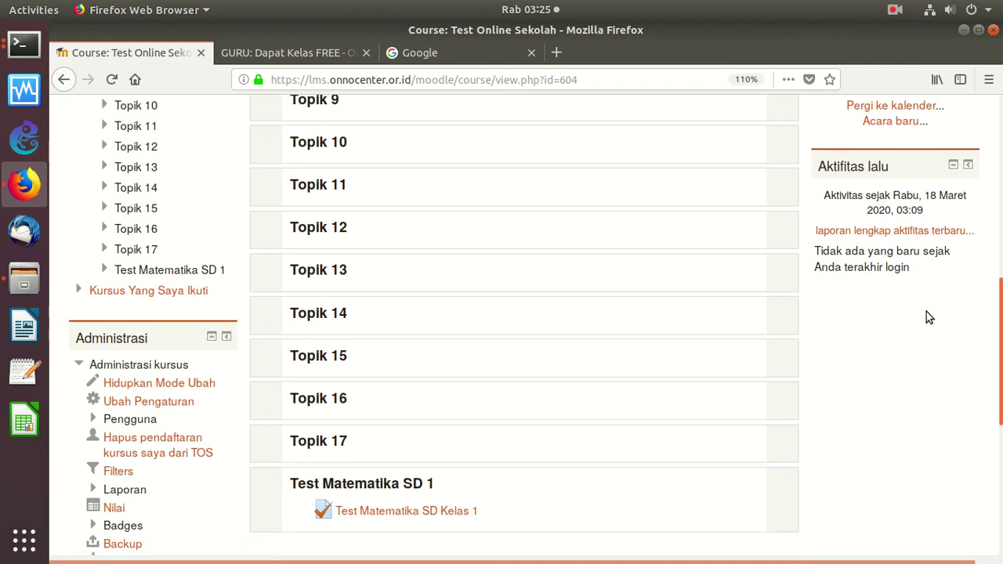
{"action": "scroll", "coordinate": [926, 311], "scroll_direction": "up", "scroll_amount": 3}
{"action": "scroll", "coordinate": [933, 226], "scroll_direction": "up", "scroll_amount": 4}
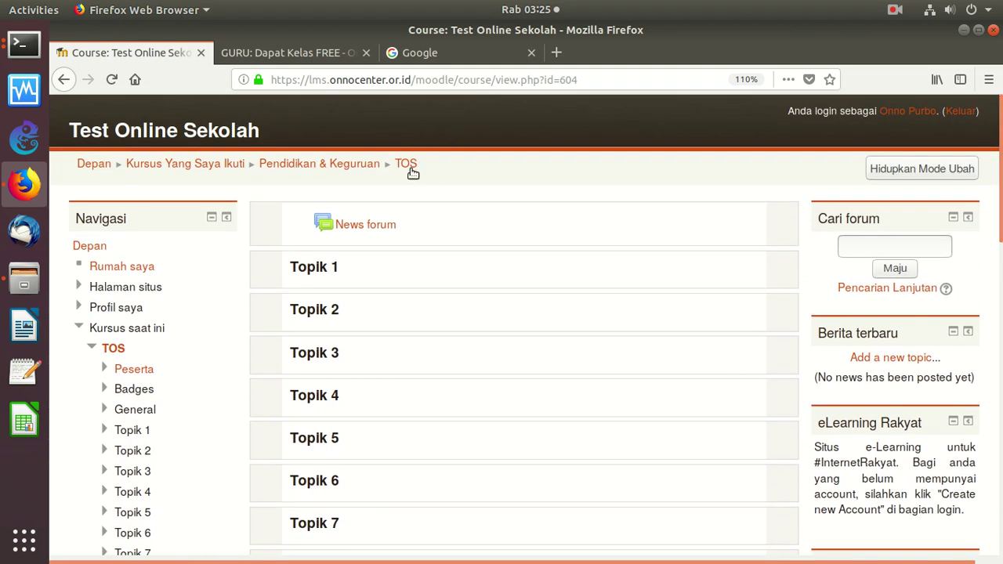
{"action": "scroll", "coordinate": [988, 176], "scroll_direction": "down", "scroll_amount": 2}
{"action": "scroll", "coordinate": [869, 291], "scroll_direction": "down", "scroll_amount": 7}
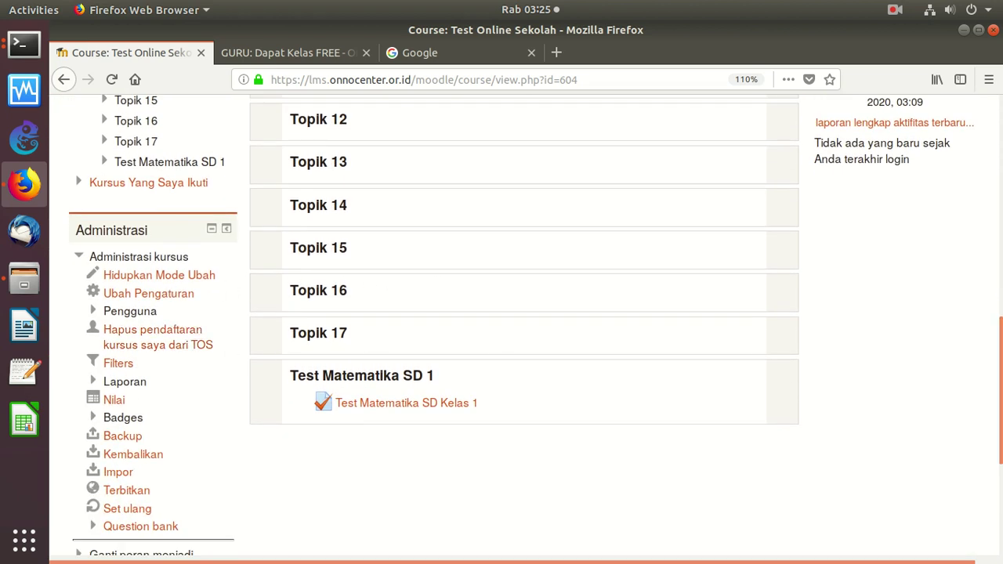
{"action": "scroll", "coordinate": [999, 237], "scroll_direction": "up", "scroll_amount": 8}
{"action": "scroll", "coordinate": [999, 237], "scroll_direction": "down", "scroll_amount": 1}
{"action": "left_click_drag", "start_coordinate": [1000, 238], "coordinate": [976, 363]}
{"action": "scroll", "coordinate": [975, 362], "scroll_direction": "down", "scroll_amount": 1}
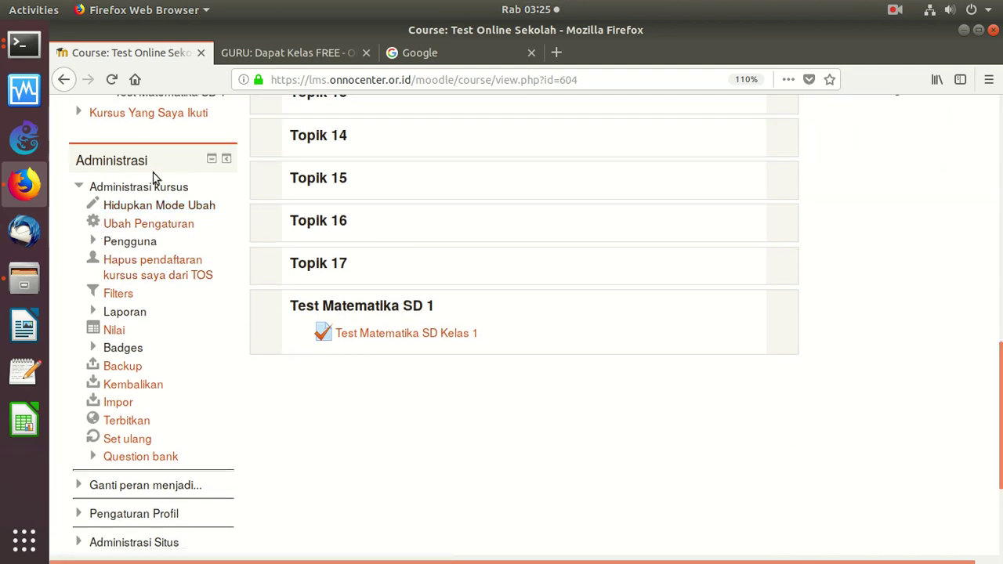
{"action": "left_click", "coordinate": [93, 242]}
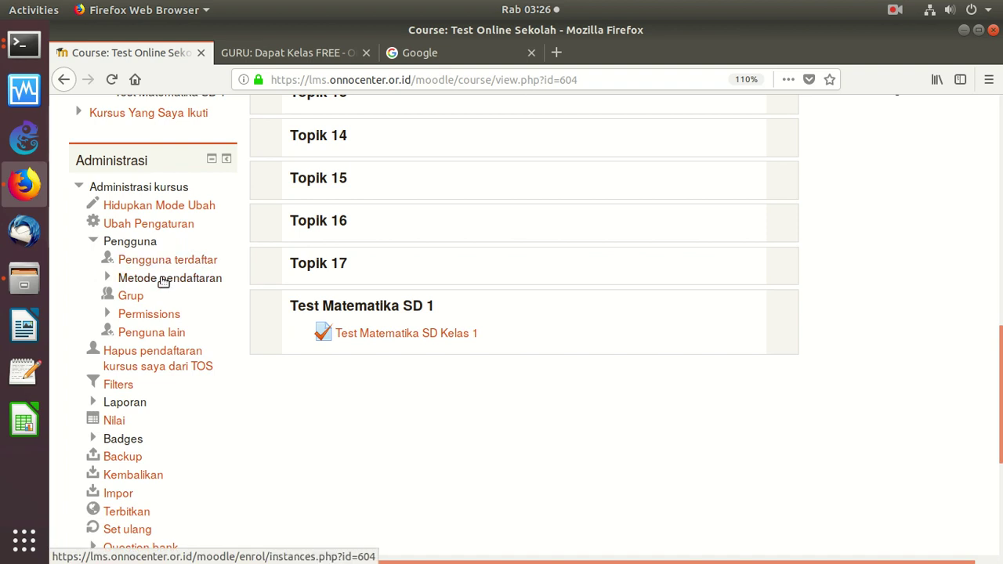
On the Metode pendaftaran page, add Self enrolment from the Tambahkan metode dropdown
{"action": "left_click", "coordinate": [163, 279]}
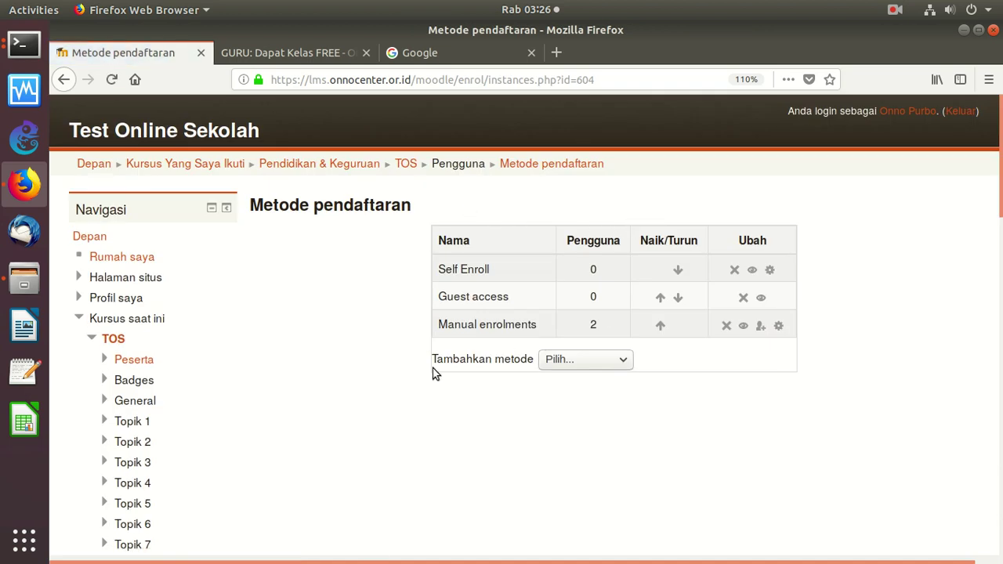
{"action": "left_click", "coordinate": [582, 363]}
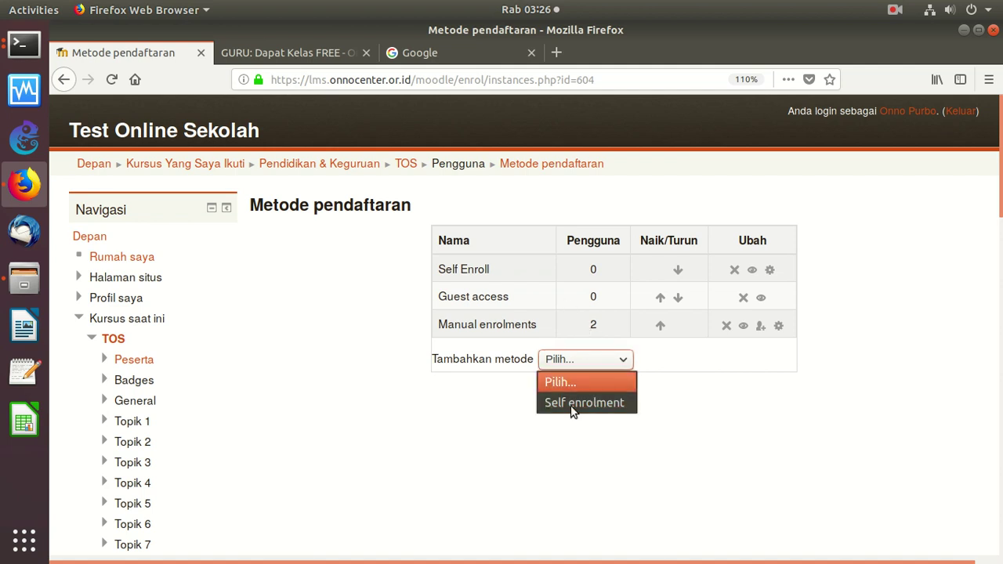
{"action": "left_click", "coordinate": [573, 408]}
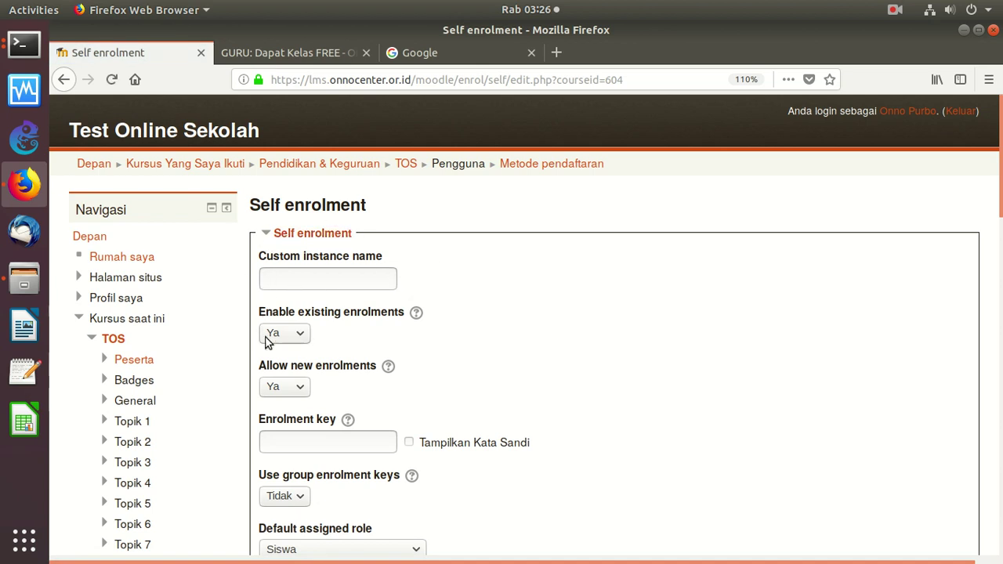
Enter an enrolment key with Tampilkan Kata Sandi ticked, then leave the page without saving
{"action": "left_click", "coordinate": [409, 443]}
{"action": "left_click", "coordinate": [354, 443]}
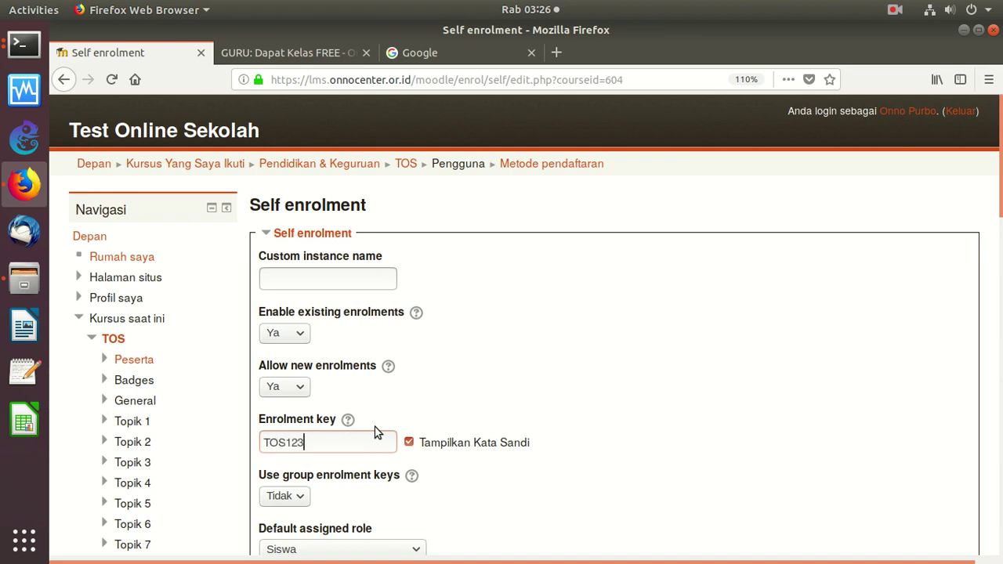
{"action": "scroll", "coordinate": [985, 228], "scroll_direction": "down", "scroll_amount": 4}
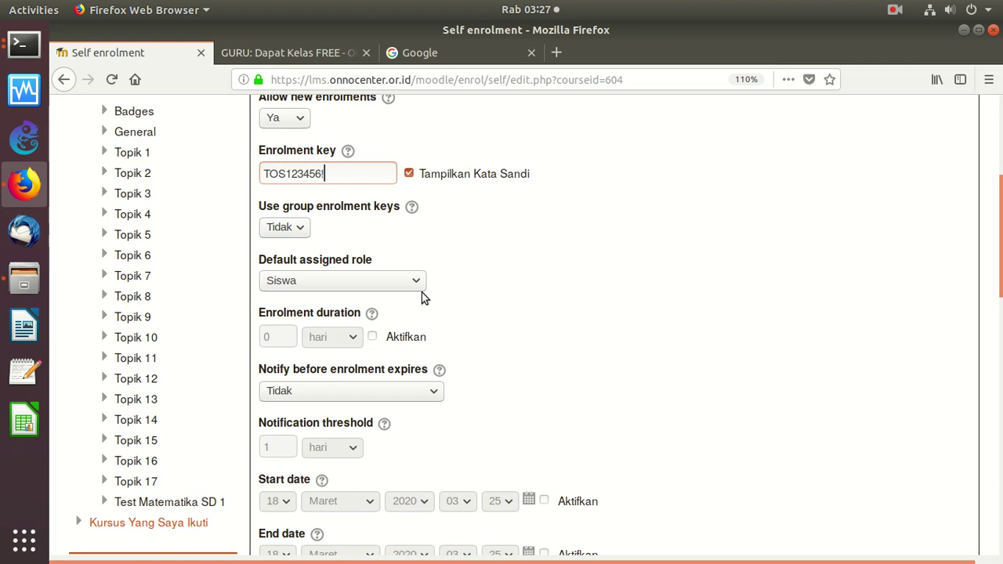
{"action": "left_click", "coordinate": [66, 79]}
{"action": "left_click", "coordinate": [767, 314]}
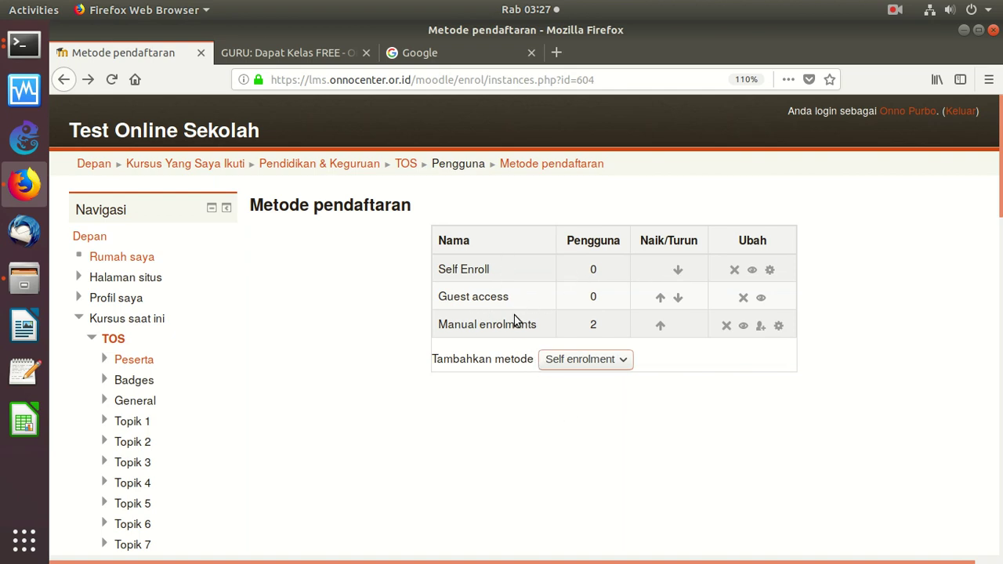
Open the Manual enrolments user enrolment view, then go back to the manual enrolment page
{"action": "left_click", "coordinate": [760, 326]}
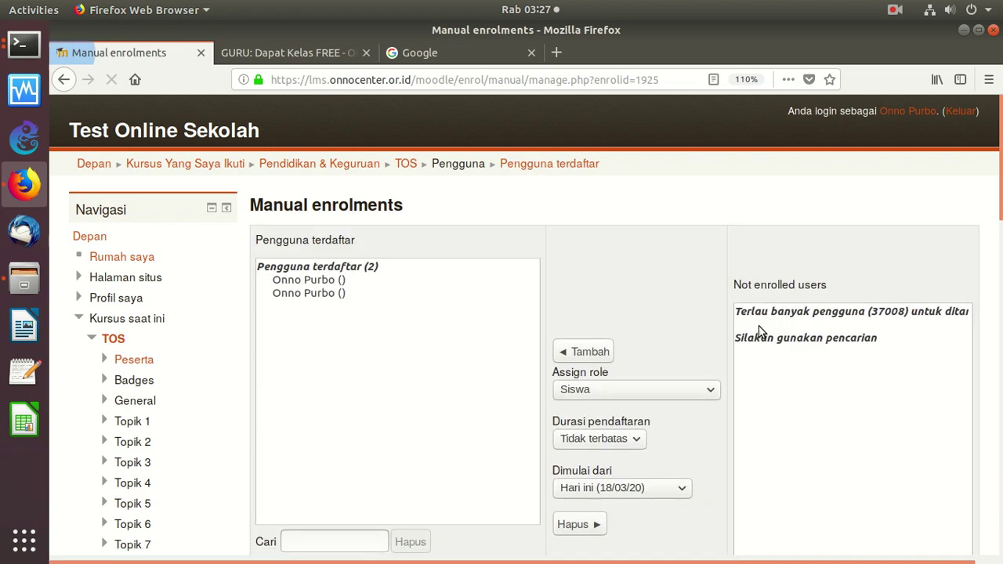
{"action": "scroll", "coordinate": [818, 246], "scroll_direction": "down", "scroll_amount": 1}
{"action": "scroll", "coordinate": [980, 230], "scroll_direction": "down", "scroll_amount": 5}
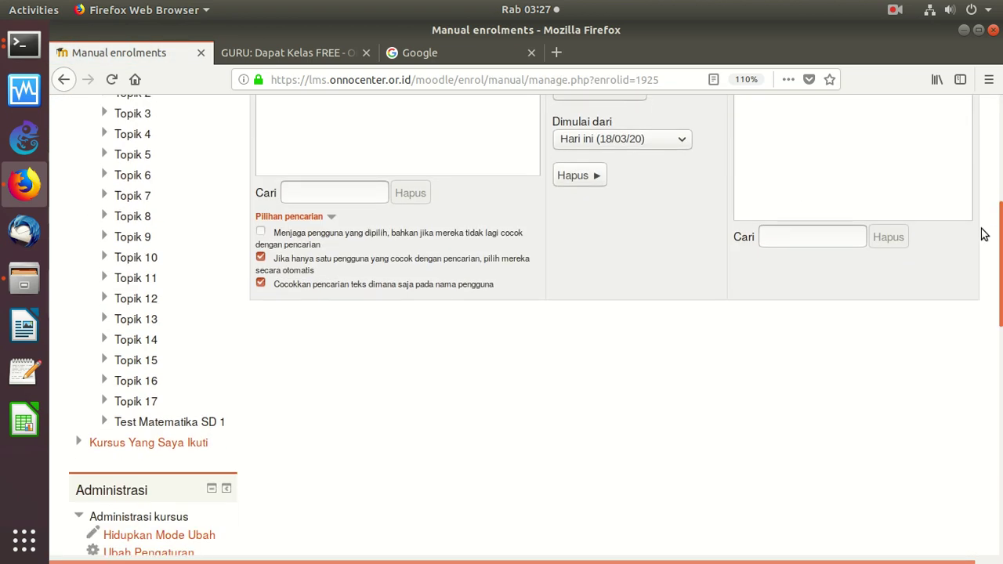
{"action": "scroll", "coordinate": [992, 180], "scroll_direction": "up", "scroll_amount": 4}
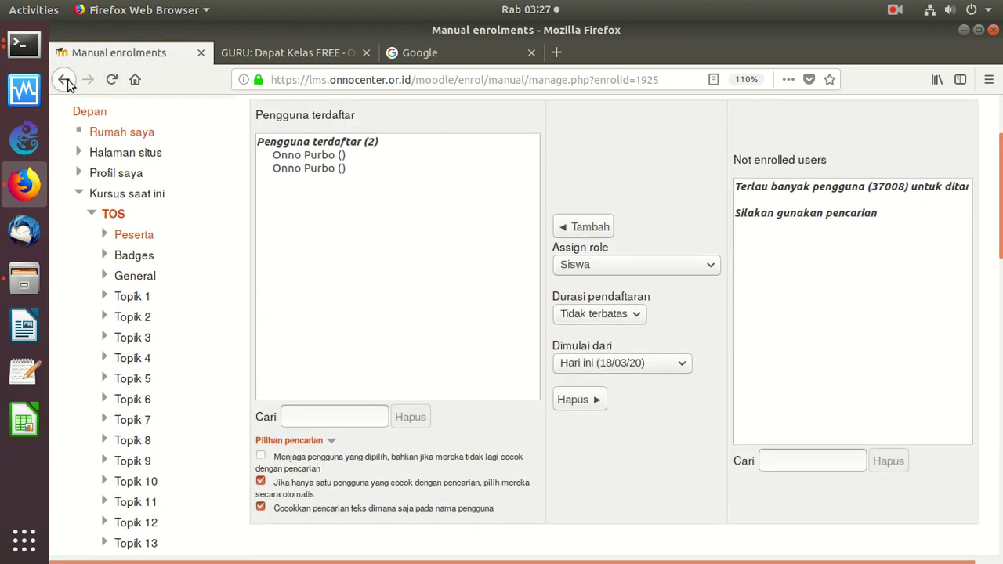
{"action": "left_click", "coordinate": [64, 80]}
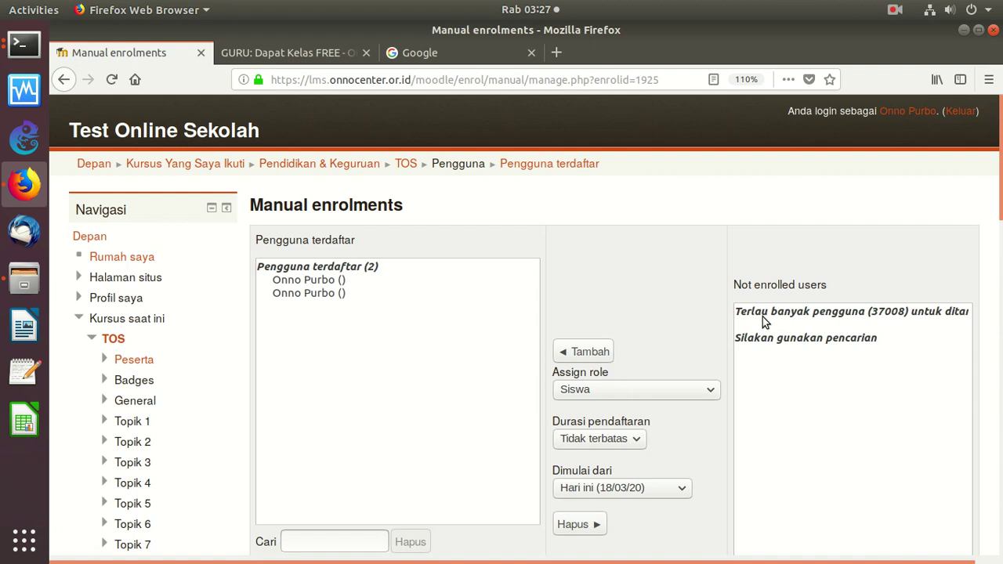
{"action": "scroll", "coordinate": [836, 327], "scroll_direction": "down", "scroll_amount": 4}
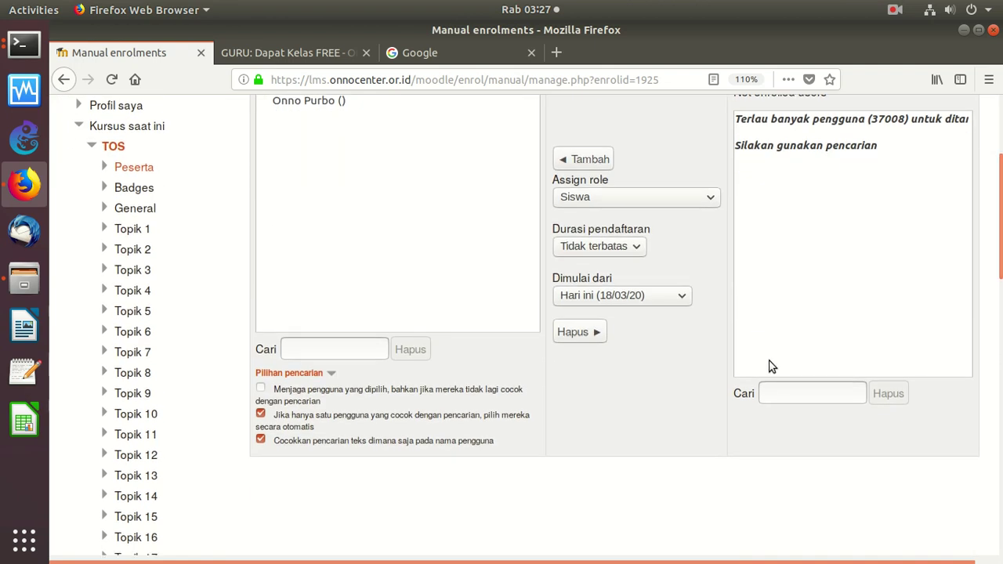
Search not-enrolled users by a partial name, trimming letters to broaden the match
{"action": "left_click", "coordinate": [797, 396]}
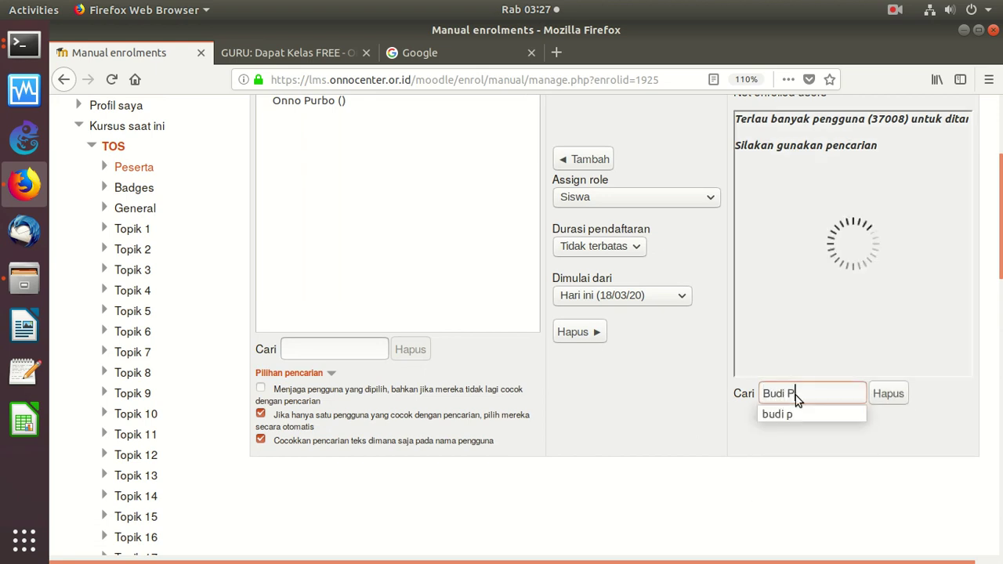
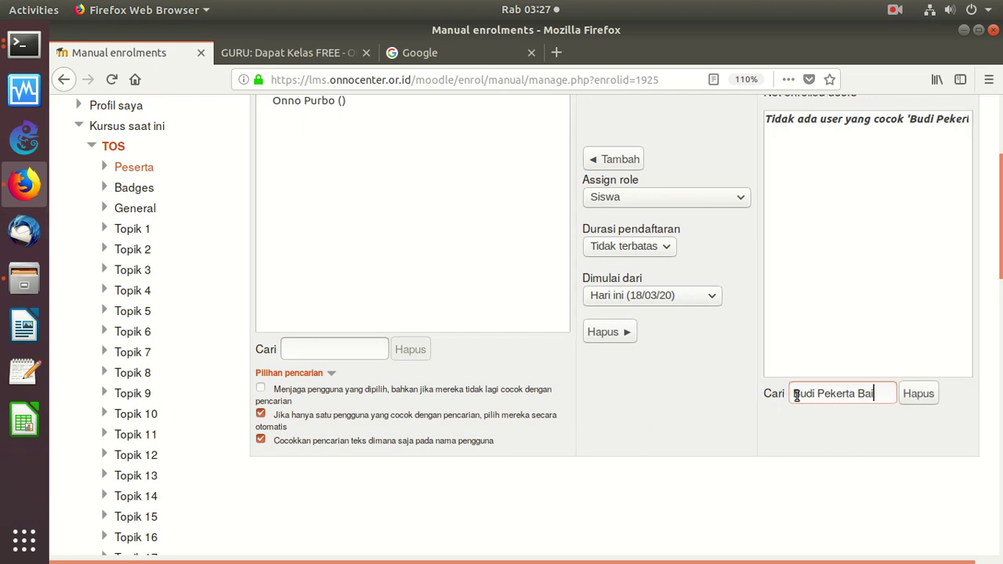
{"action": "type", "text": "i"}
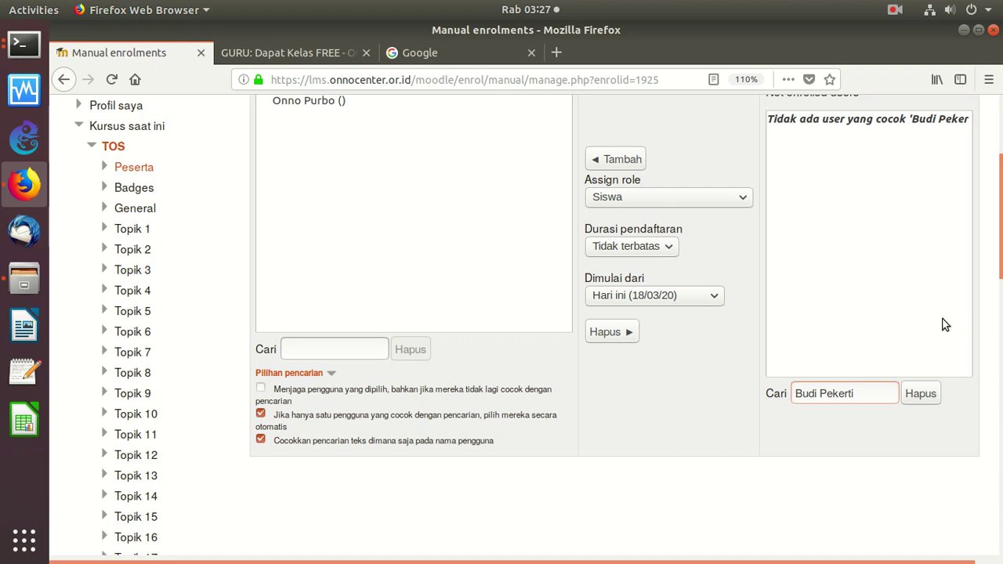
{"action": "scroll", "coordinate": [944, 325], "scroll_direction": "down", "scroll_amount": 5}
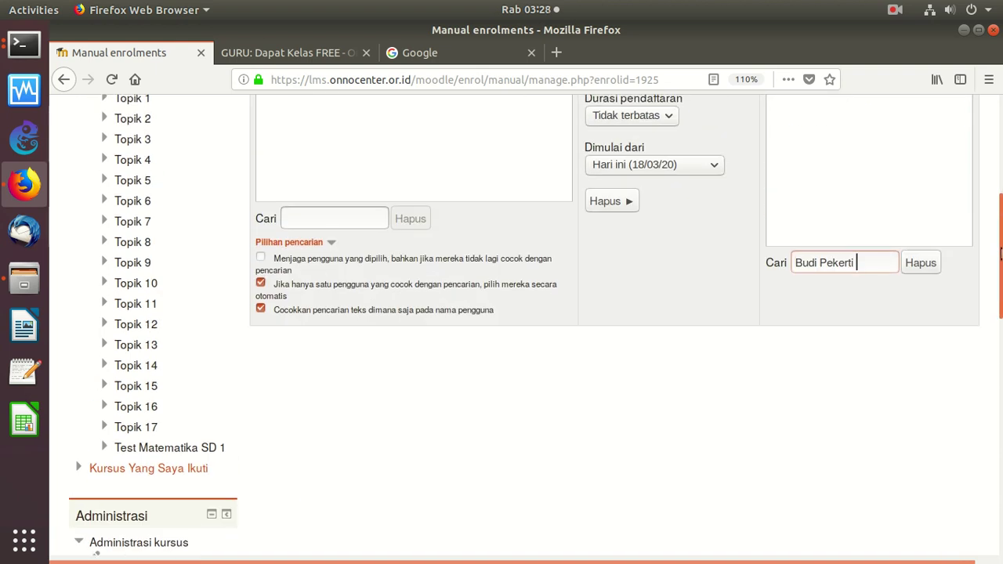
{"action": "scroll", "coordinate": [944, 324], "scroll_direction": "up", "scroll_amount": 6}
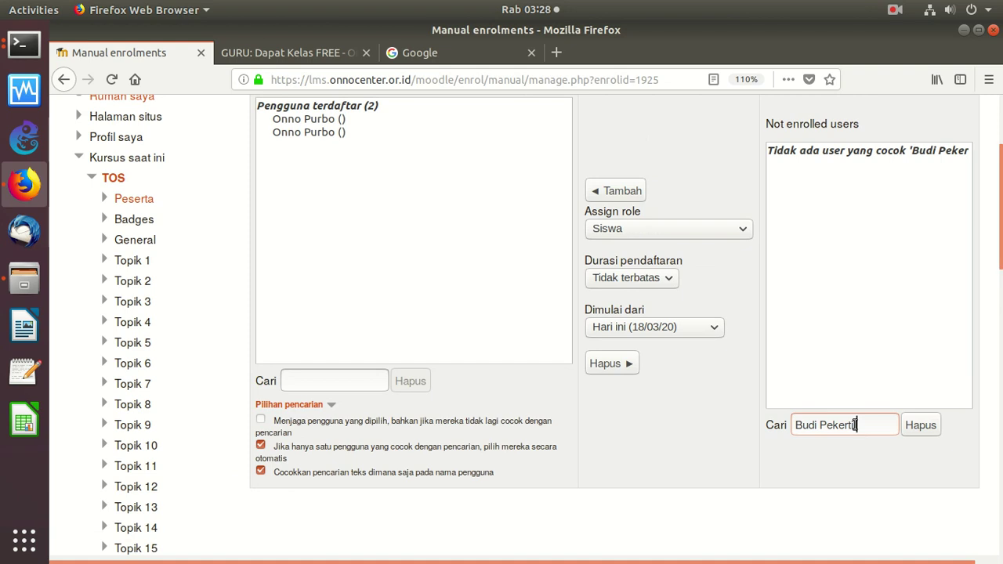
{"action": "key", "text": "BackSpace"}
{"action": "key", "text": "BackSpace"}
{"action": "key", "text": "BackSpace"}
{"action": "key", "text": "BackSpace"}
{"action": "key", "text": "BackSpace"}
{"action": "key", "text": "BackSpace"}
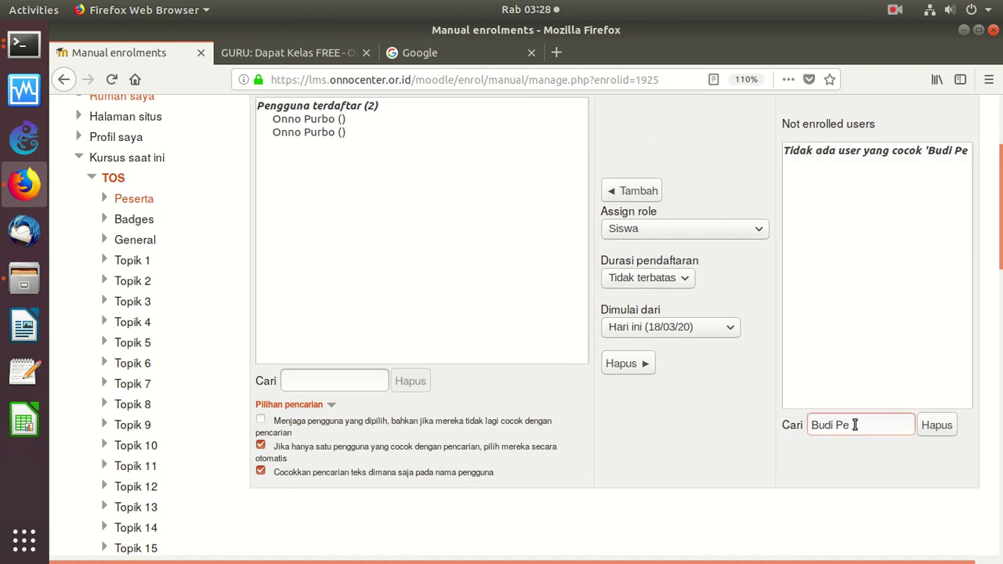
{"action": "key", "text": "BackSpace"}
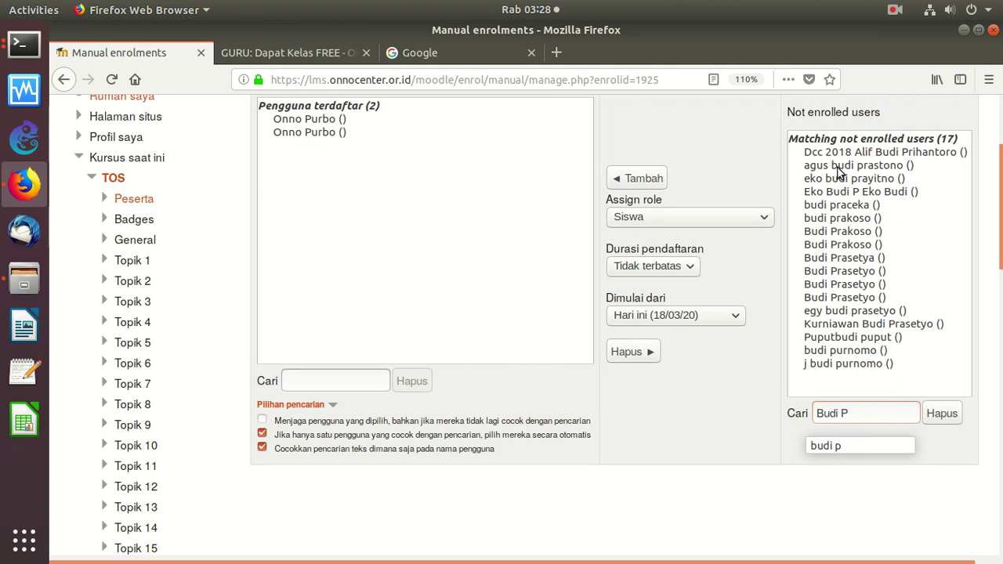
{"action": "left_click", "coordinate": [837, 178]}
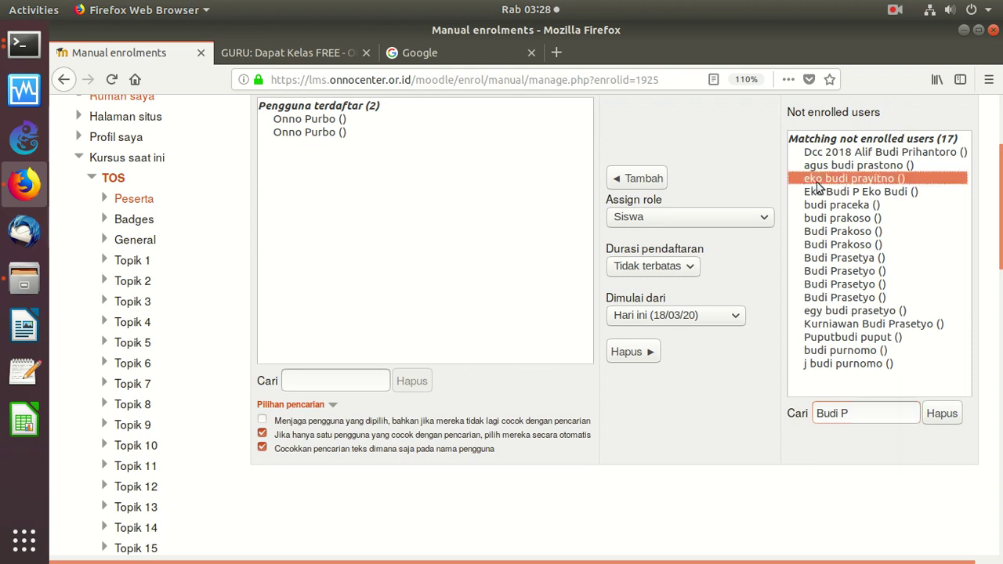
{"action": "left_click", "coordinate": [642, 180]}
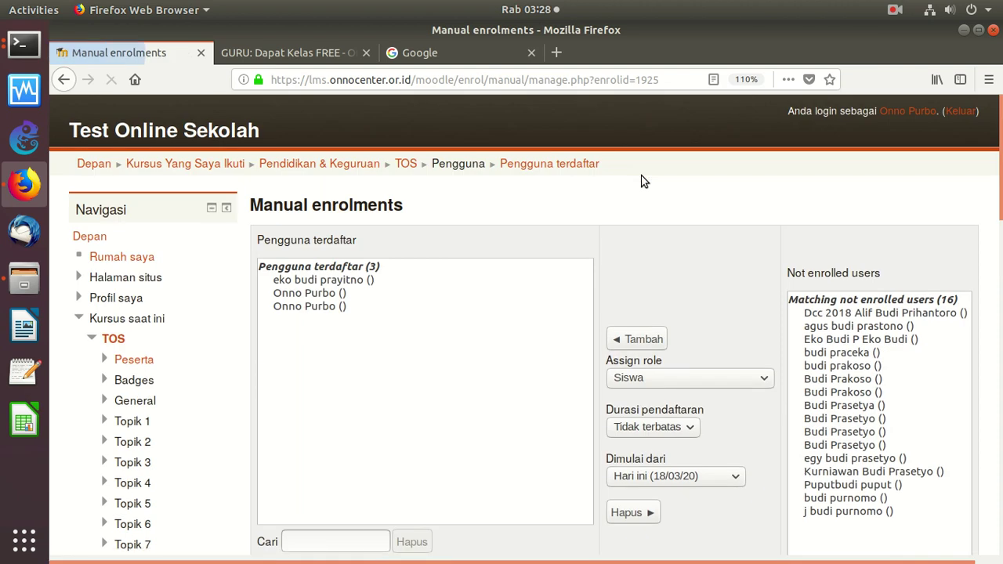
{"action": "left_click", "coordinate": [330, 281]}
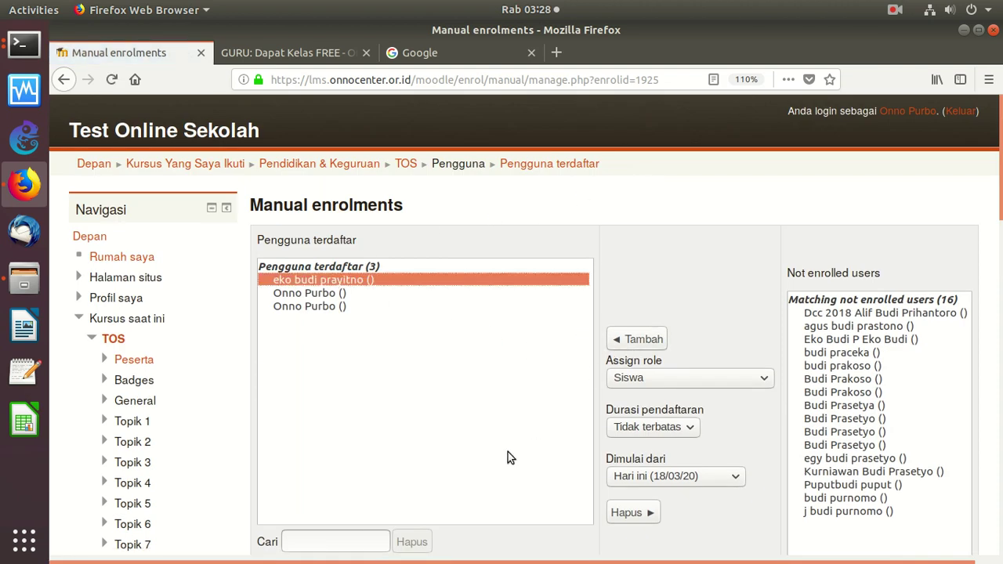
{"action": "left_click", "coordinate": [636, 517]}
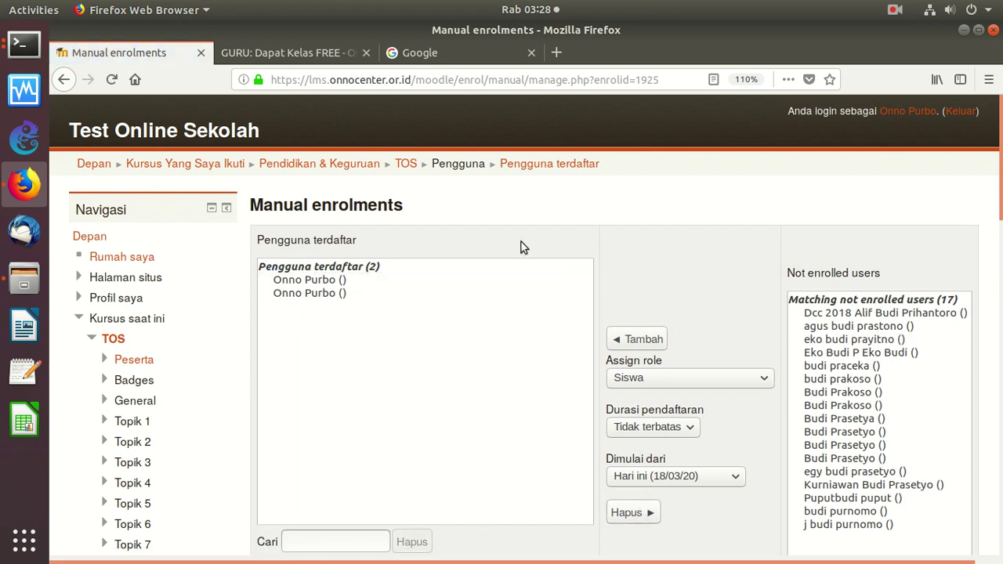
{"action": "left_click", "coordinate": [857, 370]}
{"action": "left_click_drag", "start_coordinate": [860, 378], "coordinate": [856, 513]}
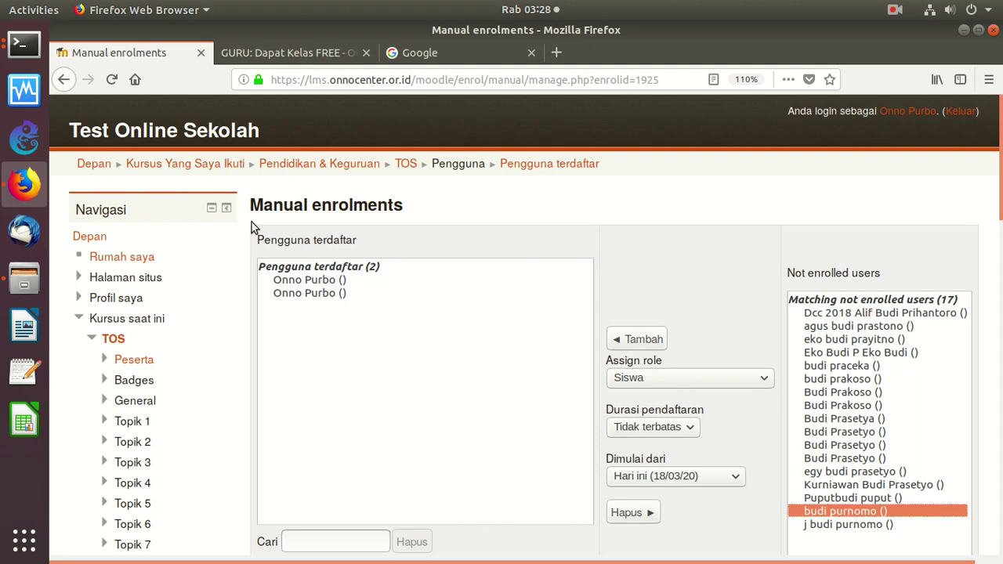
{"action": "scroll", "coordinate": [964, 259], "scroll_direction": "down", "scroll_amount": 5}
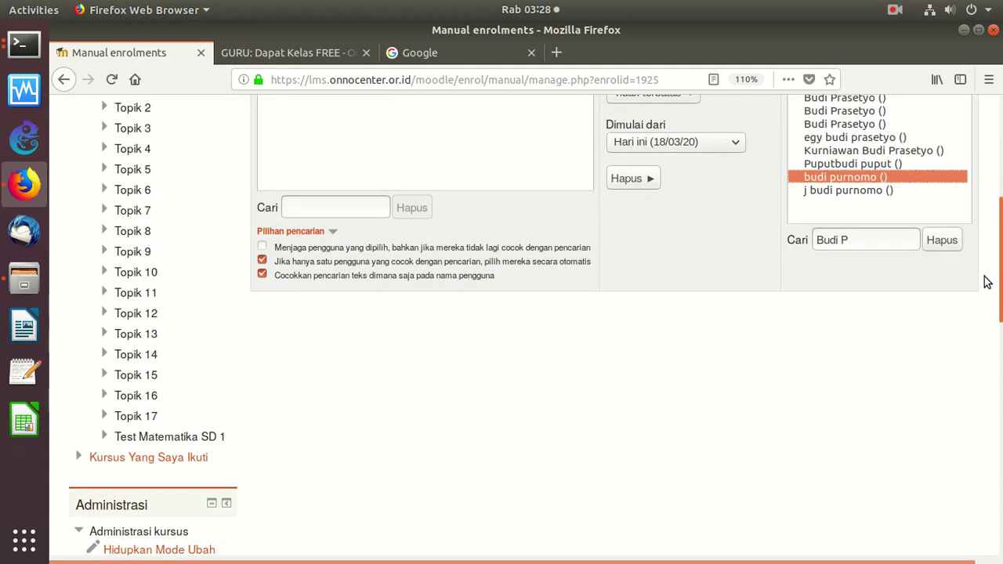
{"action": "left_click_drag", "start_coordinate": [853, 260], "coordinate": [780, 259]}
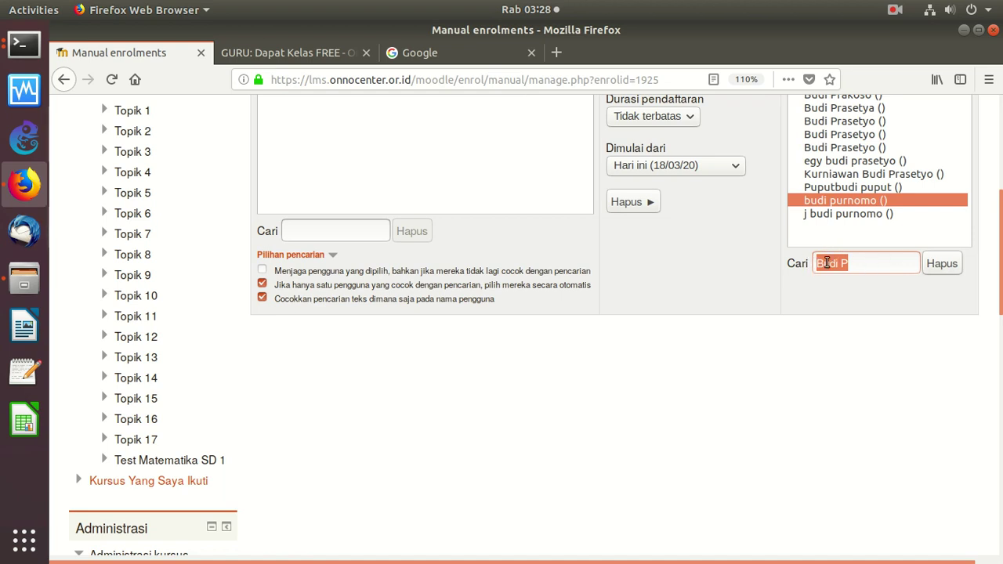
{"action": "scroll", "coordinate": [955, 268], "scroll_direction": "up", "scroll_amount": 5}
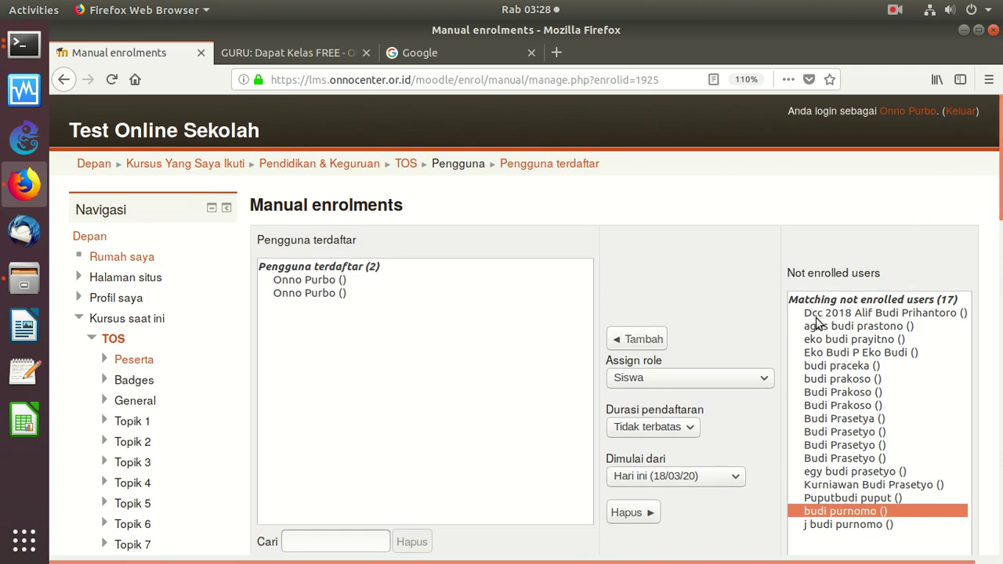
{"action": "left_click", "coordinate": [859, 313]}
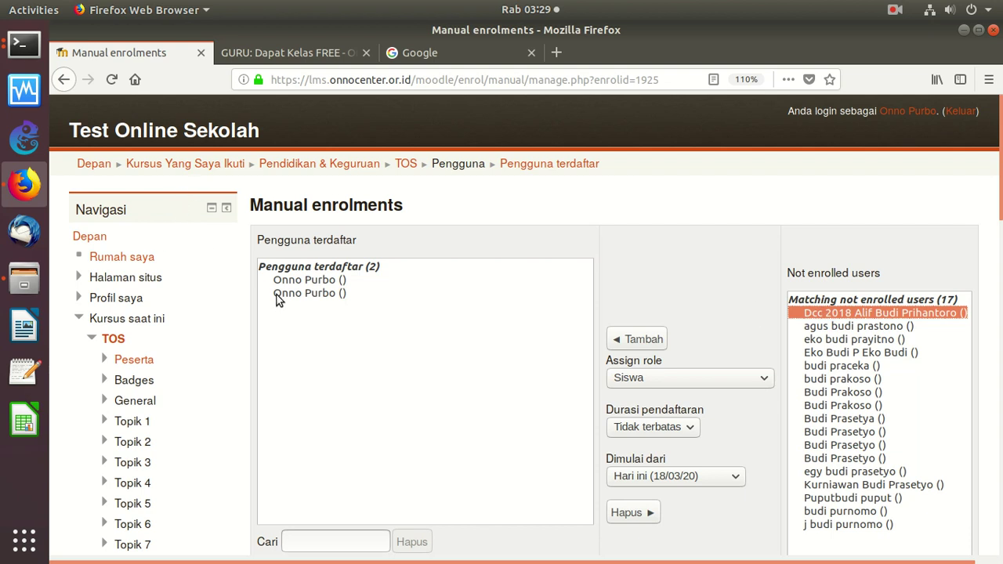
Google 'moodle user upload csv template' and open the MoodleDocs Upload users article
{"action": "left_click", "coordinate": [448, 55]}
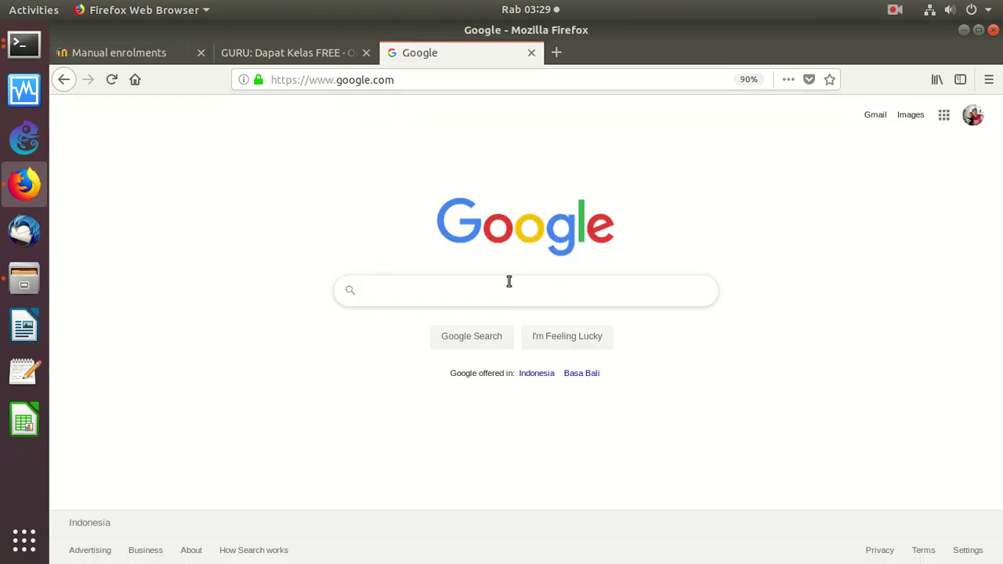
{"action": "left_click", "coordinate": [519, 290]}
{"action": "type", "text": "moodle "}
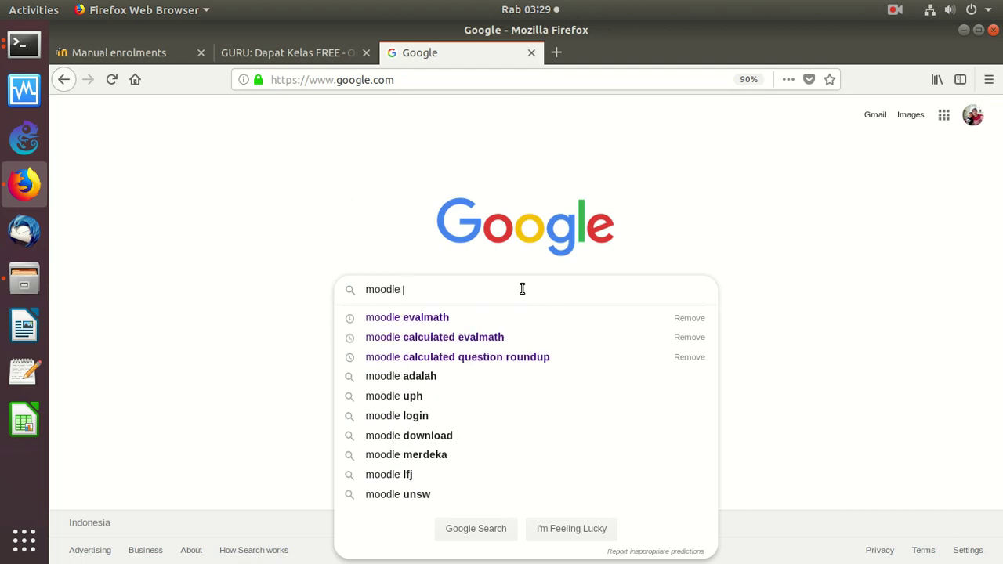
{"action": "type", "text": "user"}
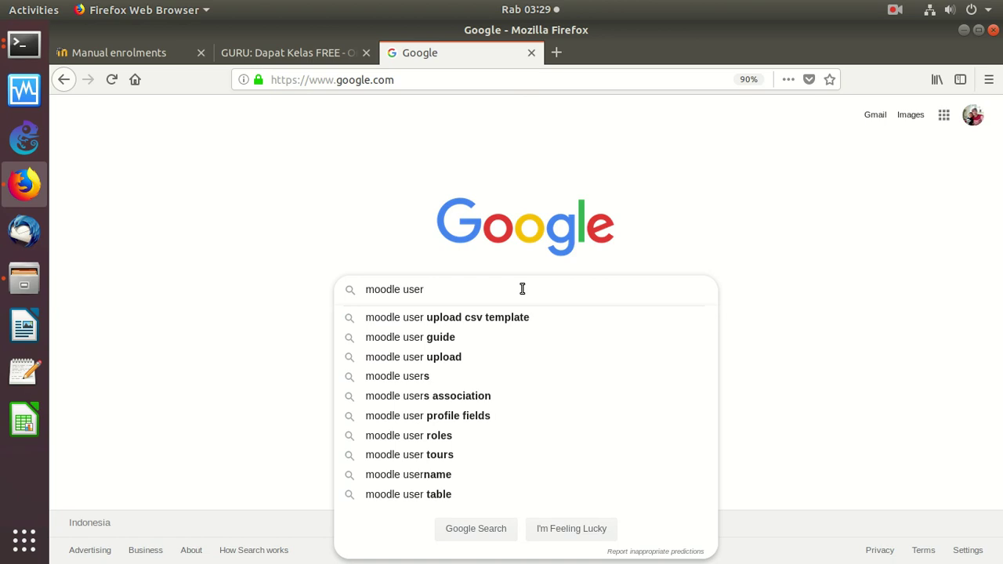
{"action": "key", "text": "Down"}
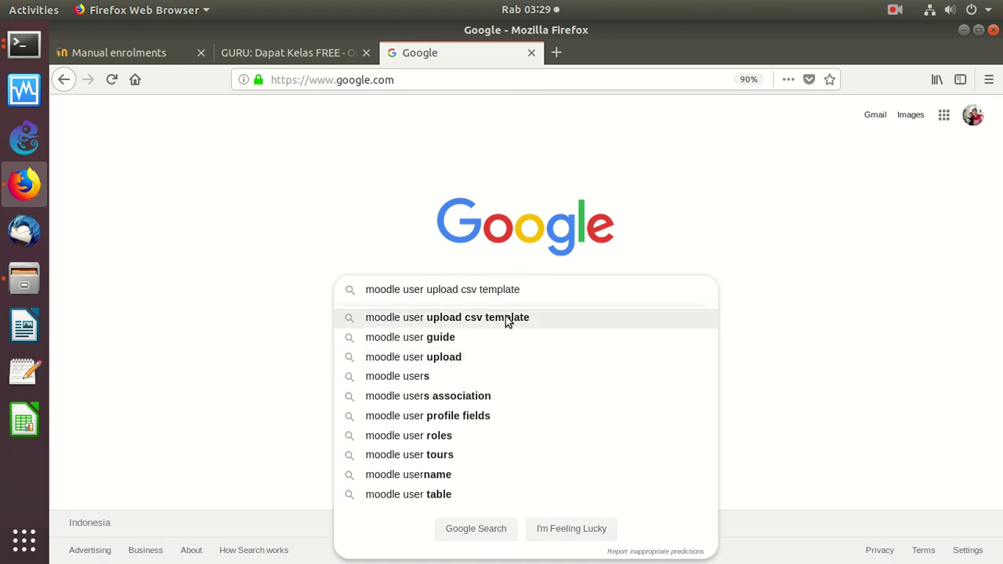
{"action": "left_click", "coordinate": [505, 319]}
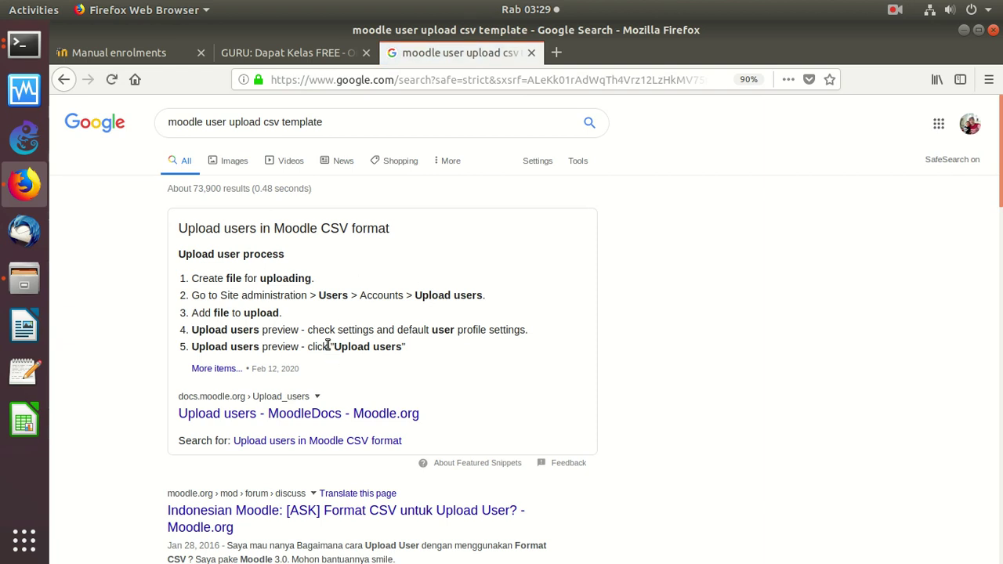
{"action": "left_click", "coordinate": [235, 367]}
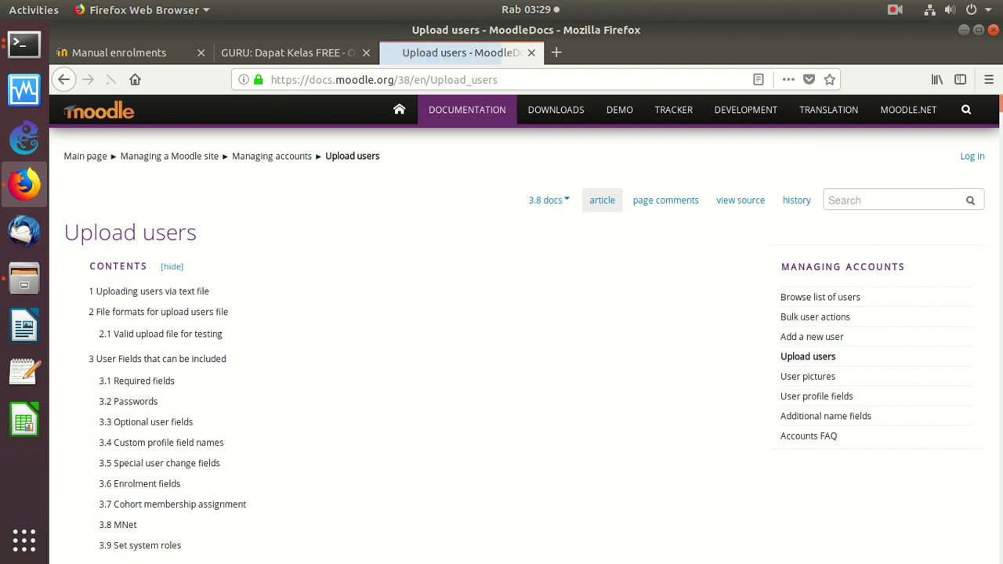
Scroll MoodleDocs to the sample upload CSV and highlight its username,firstname,lastname,email header
{"action": "scroll", "coordinate": [997, 128], "scroll_direction": "down", "scroll_amount": 5}
{"action": "left_click_drag", "start_coordinate": [997, 128], "coordinate": [972, 173]}
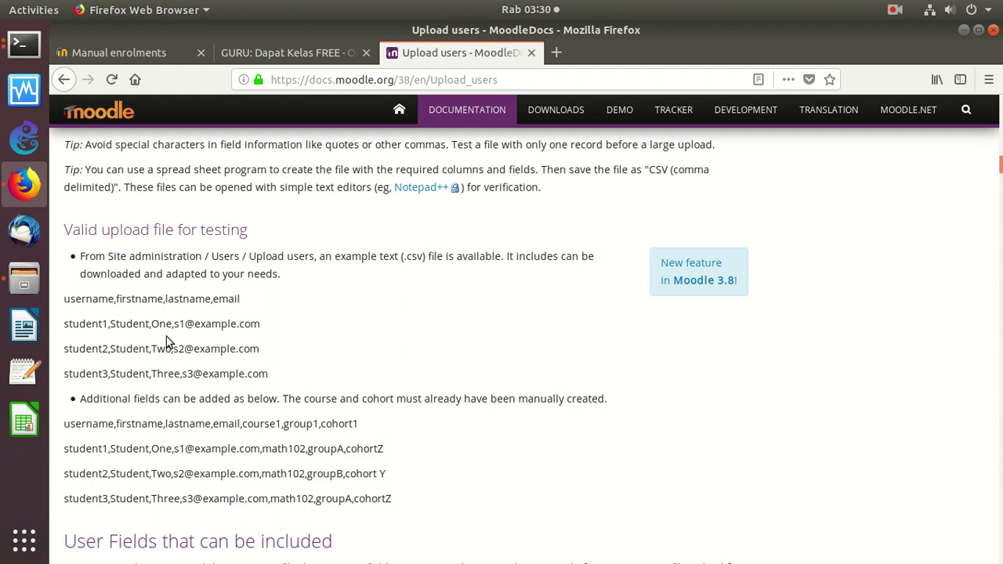
{"action": "left_click_drag", "start_coordinate": [71, 303], "coordinate": [153, 304]}
{"action": "left_click", "coordinate": [181, 303]}
{"action": "left_click_drag", "start_coordinate": [227, 303], "coordinate": [329, 303]}
Return to the OnnoWiki guide and highlight the teacher tasks: student registration, modules, questions and grading
{"action": "left_click", "coordinate": [300, 50]}
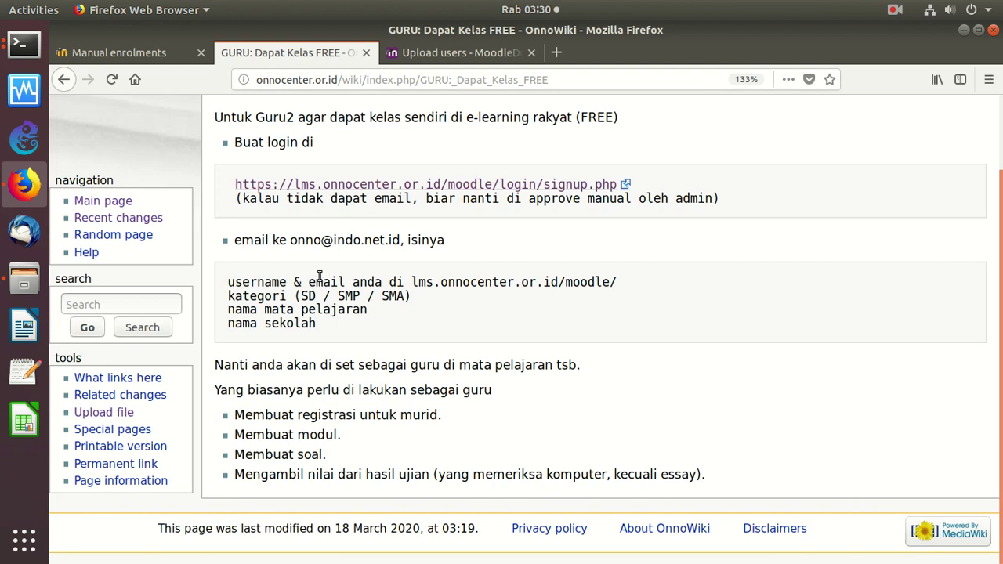
{"action": "left_click", "coordinate": [445, 49]}
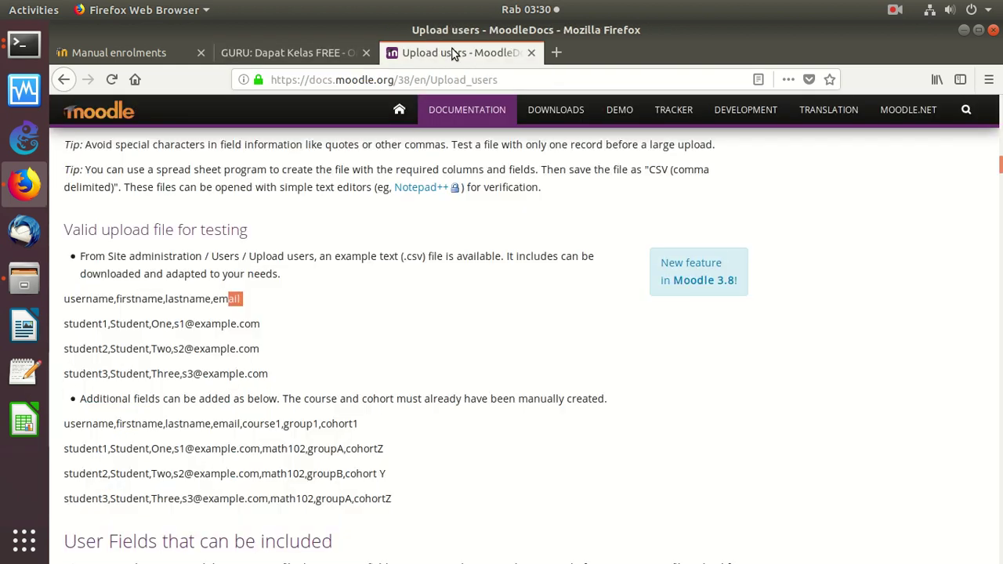
{"action": "left_click", "coordinate": [117, 52]}
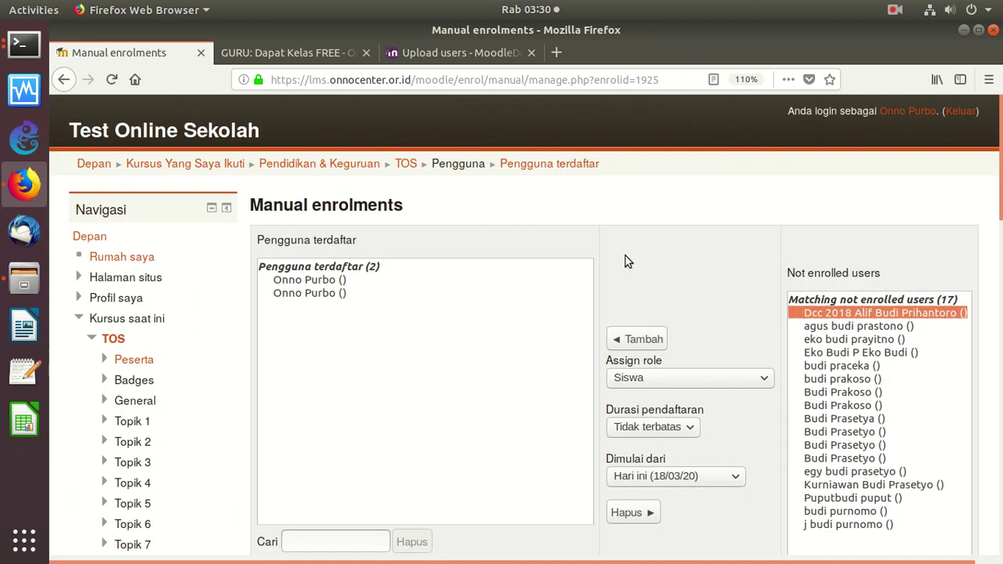
{"action": "left_click", "coordinate": [251, 55]}
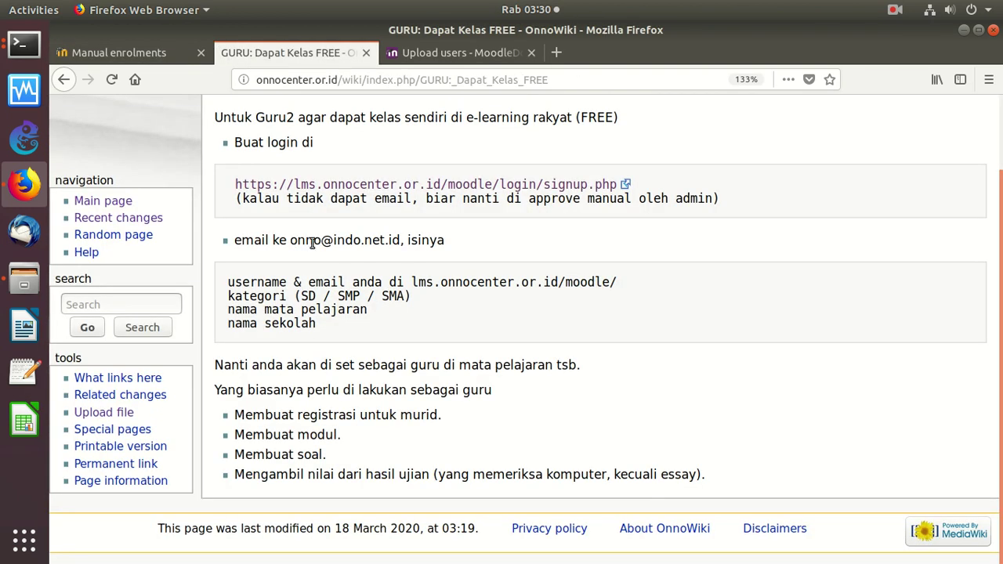
{"action": "left_click_drag", "start_coordinate": [438, 416], "coordinate": [287, 407]}
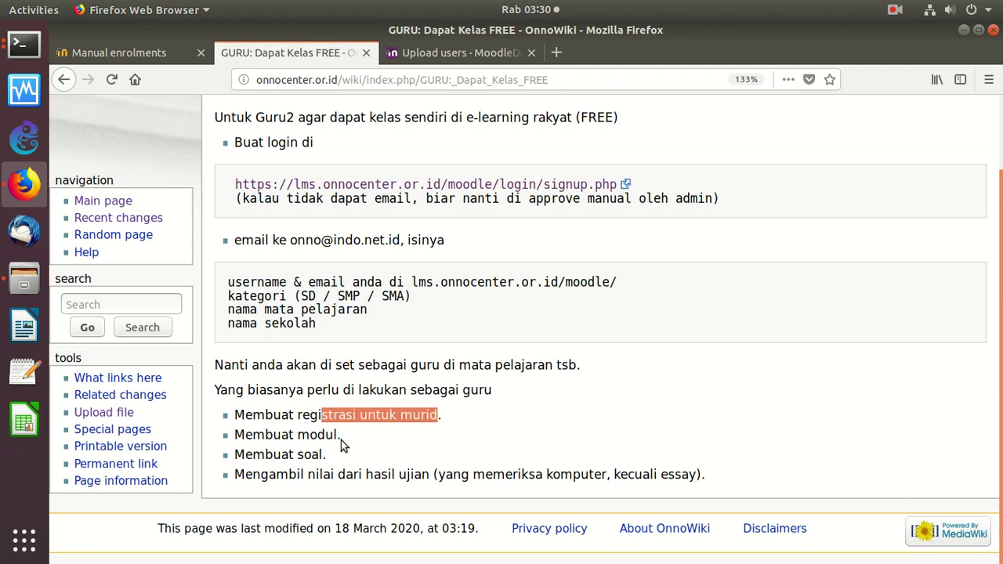
{"action": "left_click_drag", "start_coordinate": [341, 437], "coordinate": [253, 437]}
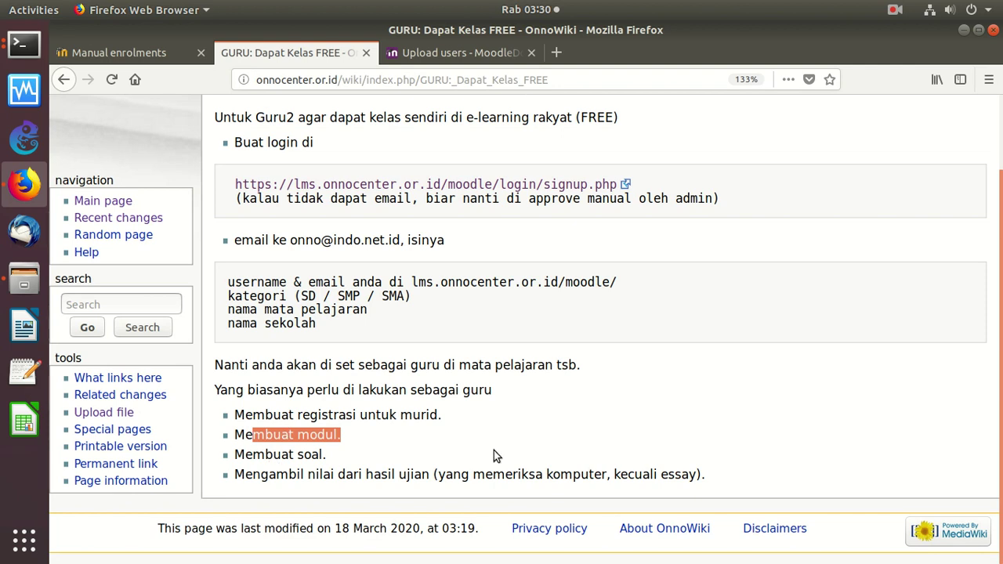
{"action": "left_click_drag", "start_coordinate": [339, 473], "coordinate": [244, 455]}
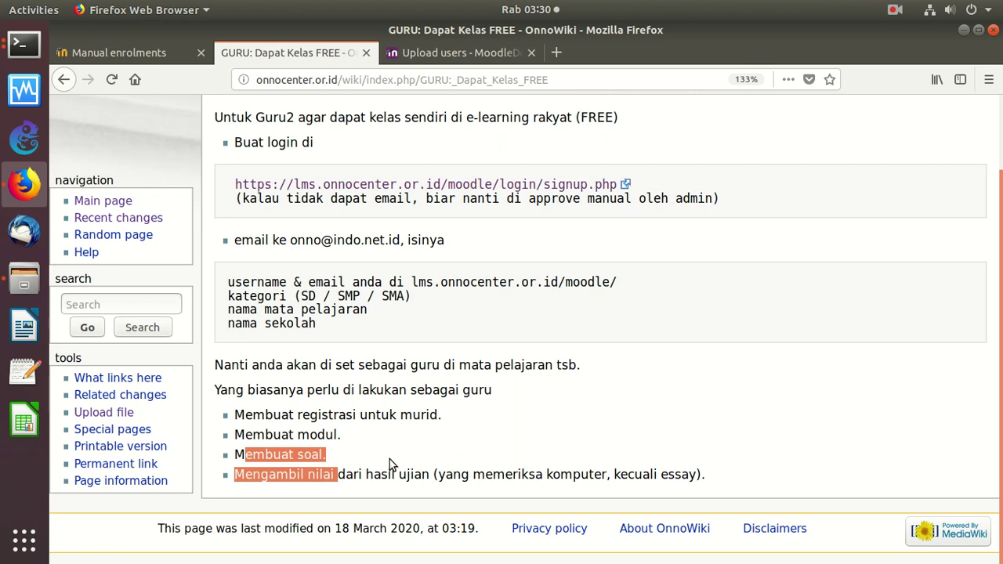
Open the TOS course from the Navigasi block and scroll through Topik 1–17
{"action": "left_click", "coordinate": [126, 53]}
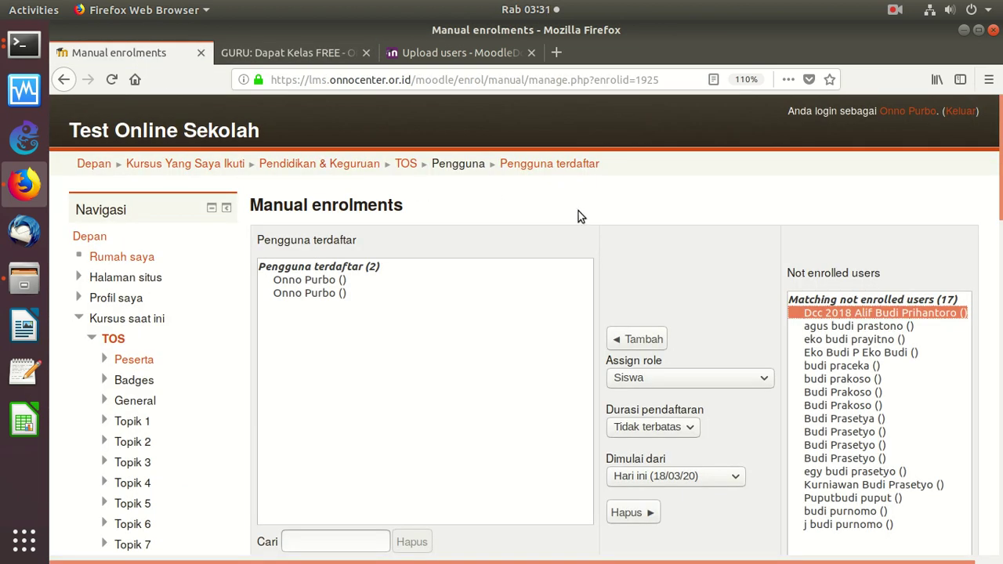
{"action": "left_click", "coordinate": [95, 338]}
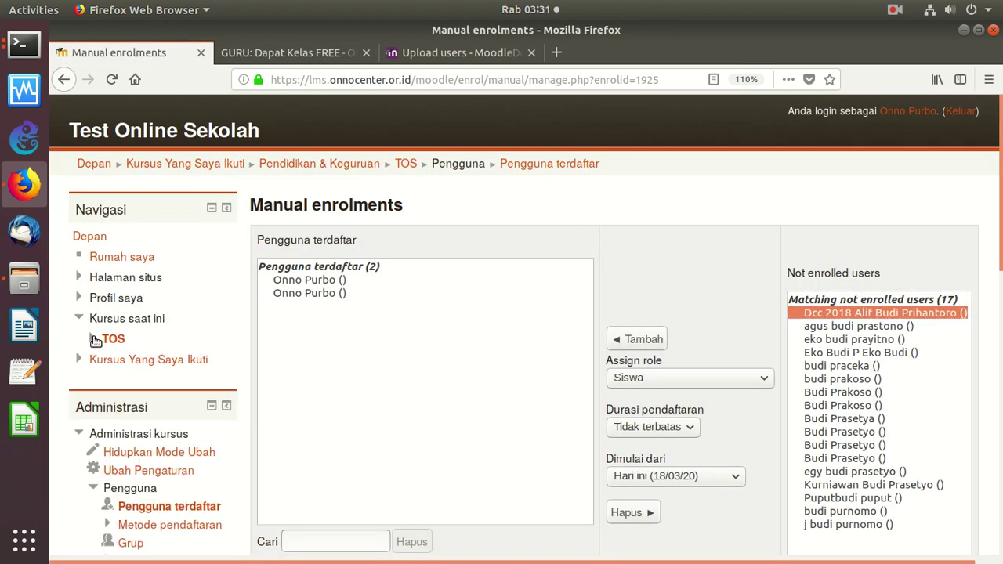
{"action": "left_click", "coordinate": [109, 339]}
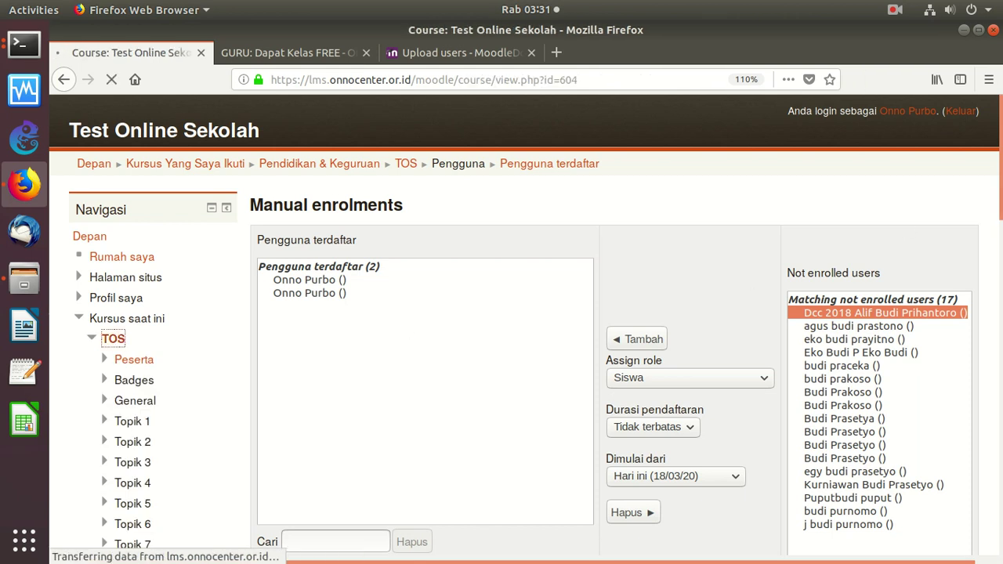
{"action": "scroll", "coordinate": [947, 336], "scroll_direction": "down", "scroll_amount": 10}
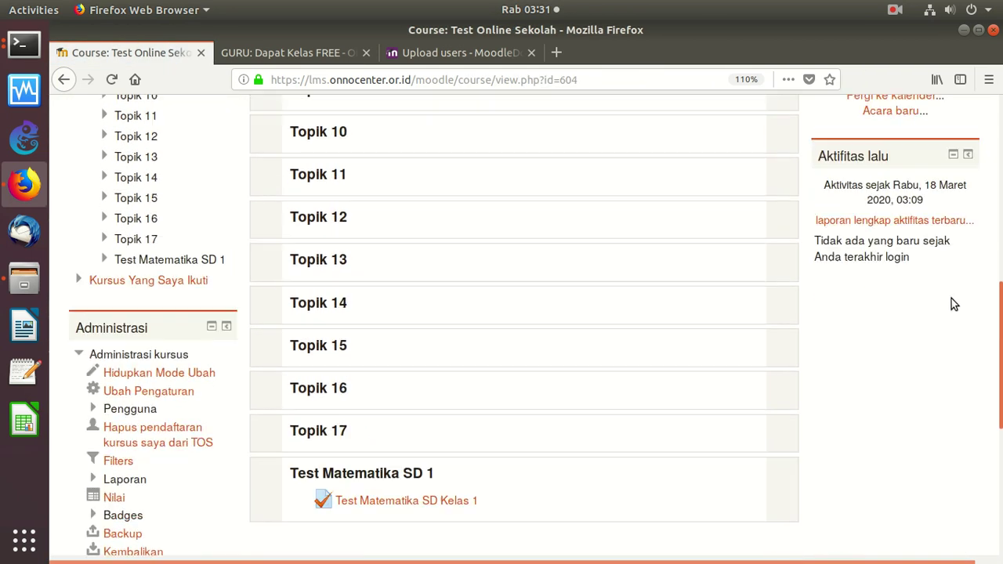
{"action": "scroll", "coordinate": [947, 336], "scroll_direction": "up", "scroll_amount": 10}
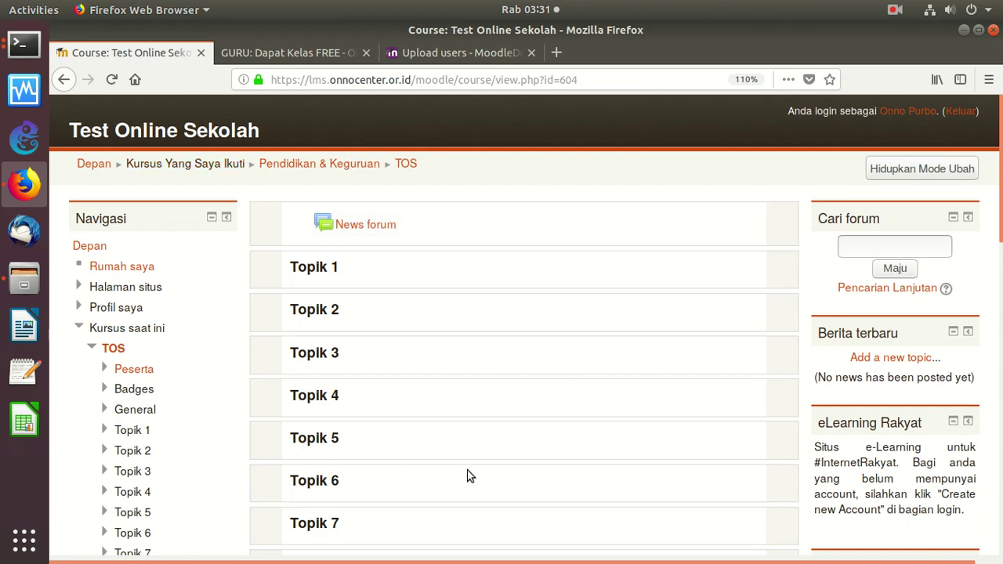
{"action": "scroll", "coordinate": [525, 326], "scroll_direction": "down", "scroll_amount": 3}
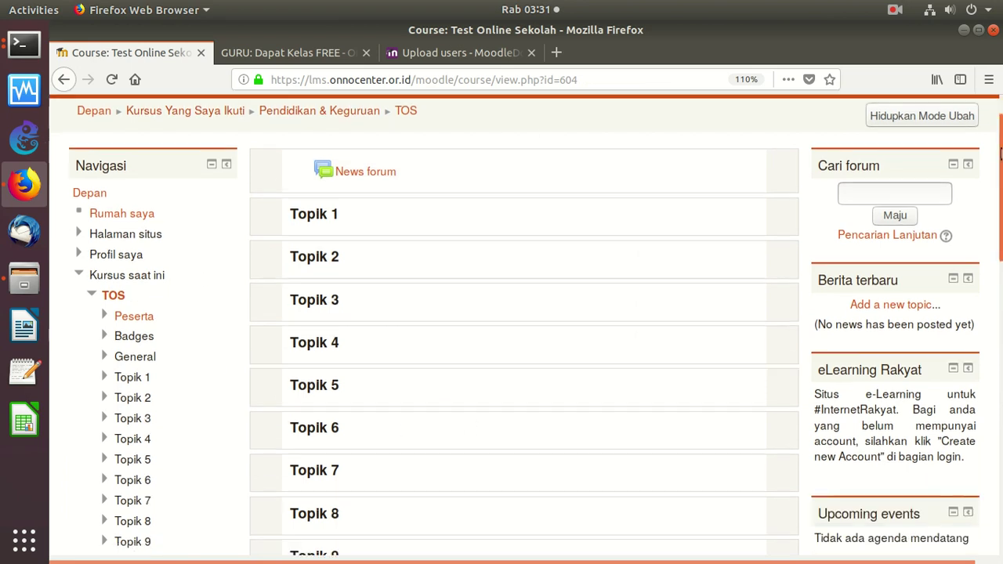
{"action": "scroll", "coordinate": [525, 325], "scroll_direction": "up", "scroll_amount": 3}
{"action": "scroll", "coordinate": [525, 325], "scroll_direction": "down", "scroll_amount": 3}
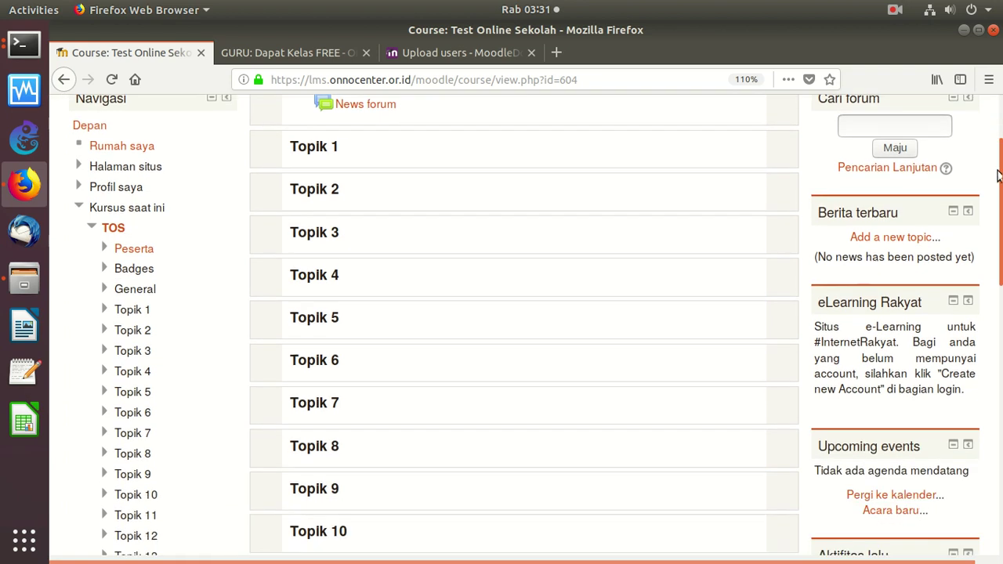
{"action": "scroll", "coordinate": [525, 325], "scroll_direction": "up", "scroll_amount": 1}
{"action": "scroll", "coordinate": [525, 325], "scroll_direction": "down", "scroll_amount": 1}
{"action": "scroll", "coordinate": [855, 295], "scroll_direction": "down", "scroll_amount": 10}
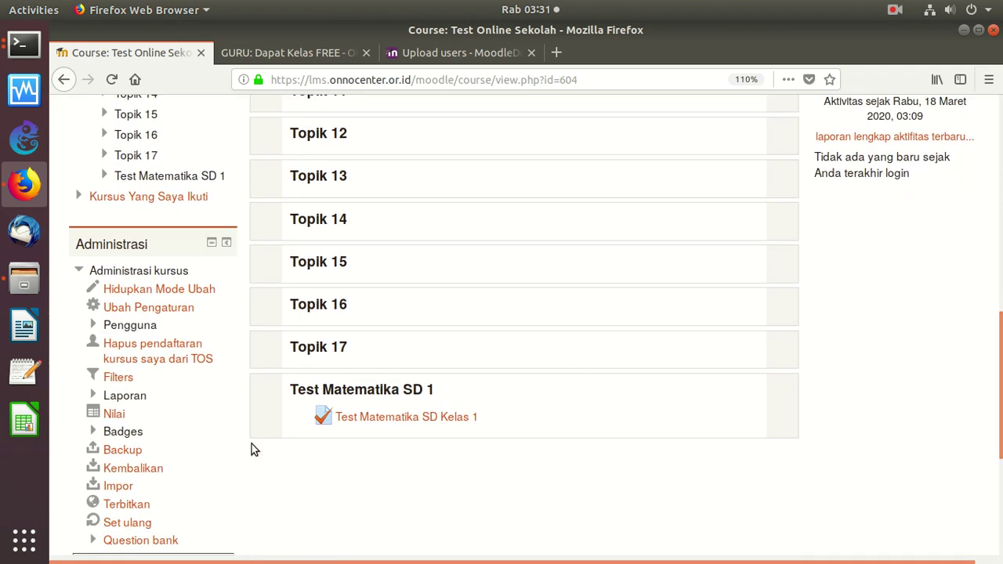
{"action": "scroll", "coordinate": [525, 325], "scroll_direction": "up", "scroll_amount": 14}
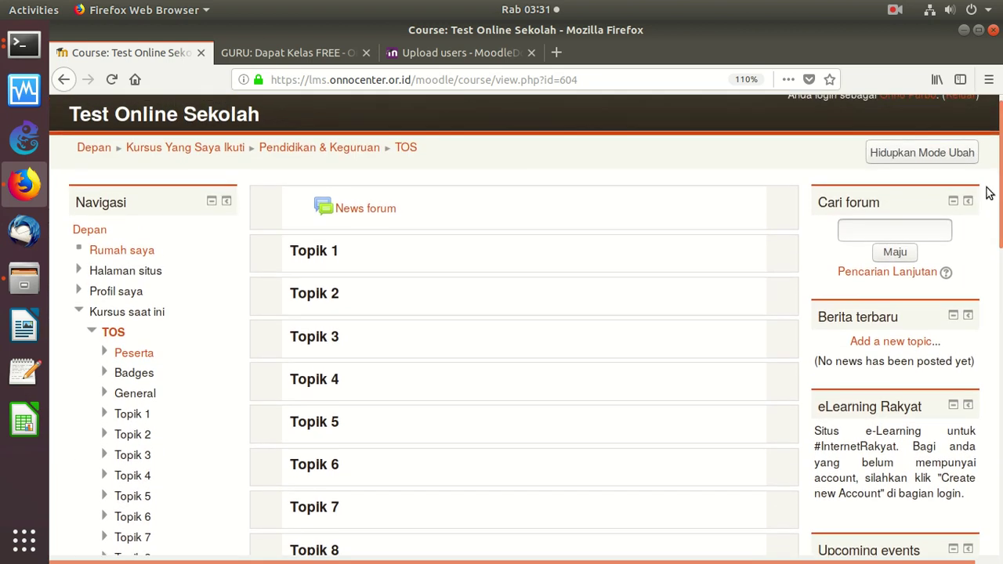
{"action": "scroll", "coordinate": [266, 247], "scroll_direction": "up", "scroll_amount": 1}
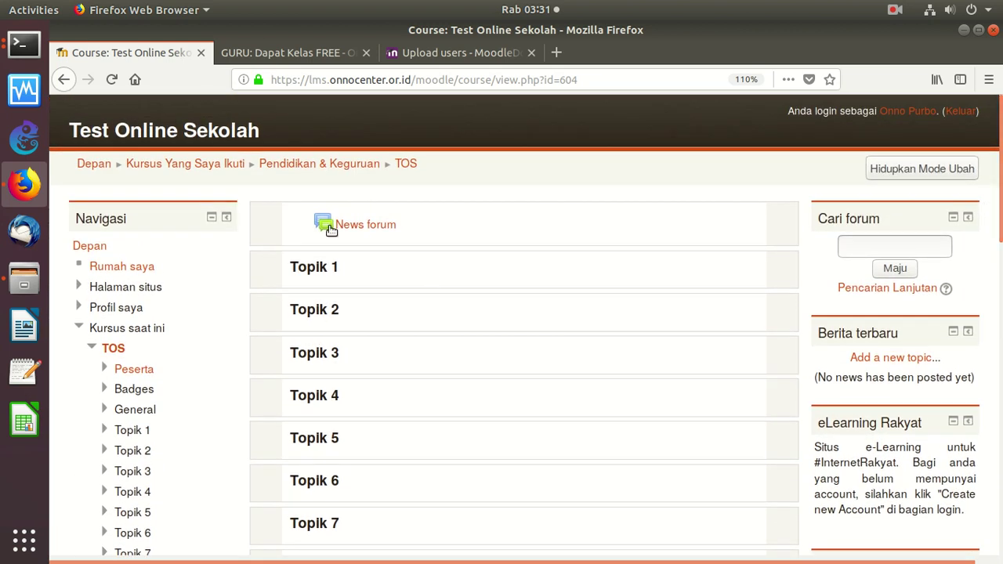
Turn on editing and add a new Kuis activity to Topik 17
{"action": "left_click", "coordinate": [930, 174]}
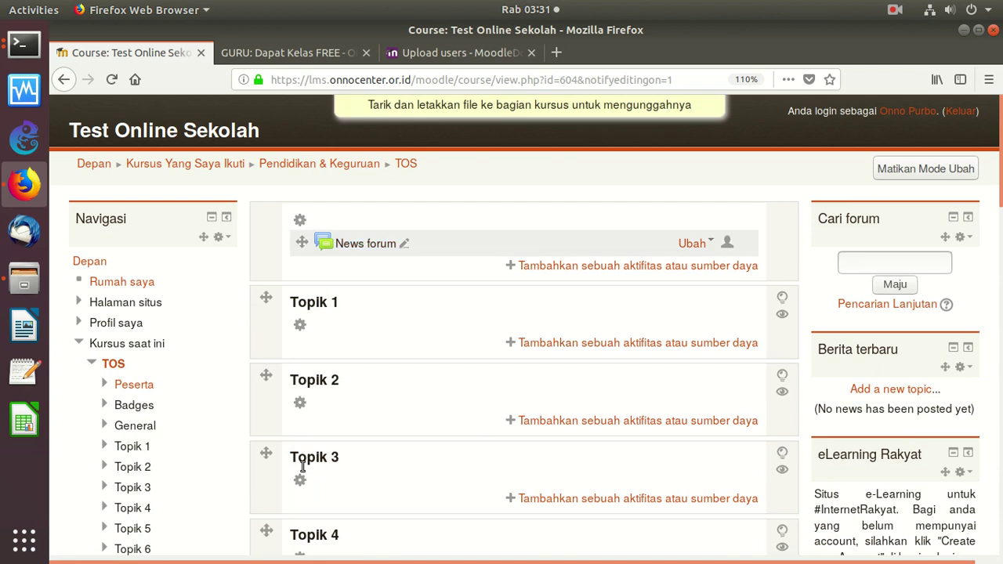
{"action": "scroll", "coordinate": [921, 392], "scroll_direction": "down", "scroll_amount": 14}
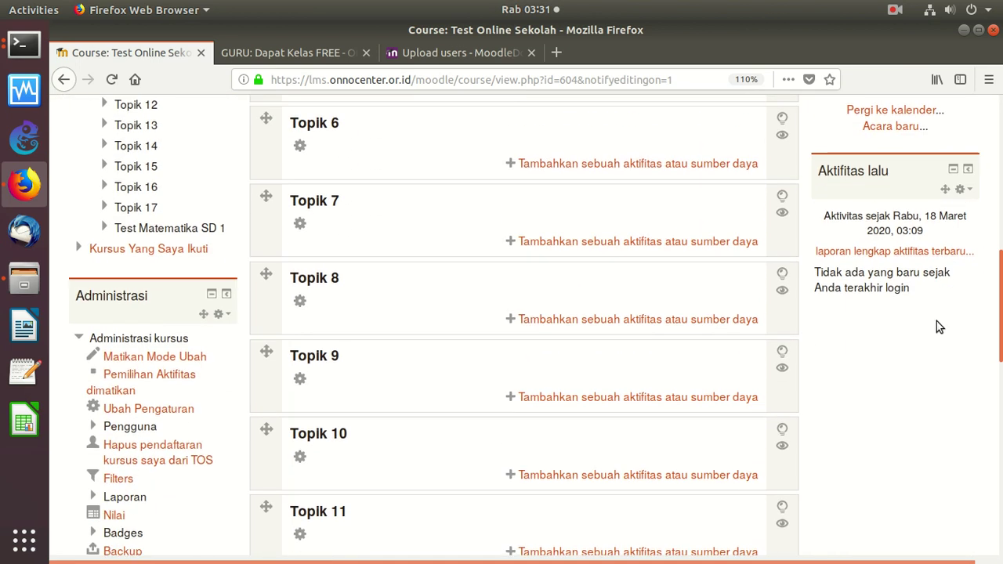
{"action": "scroll", "coordinate": [913, 453], "scroll_direction": "down", "scroll_amount": 4}
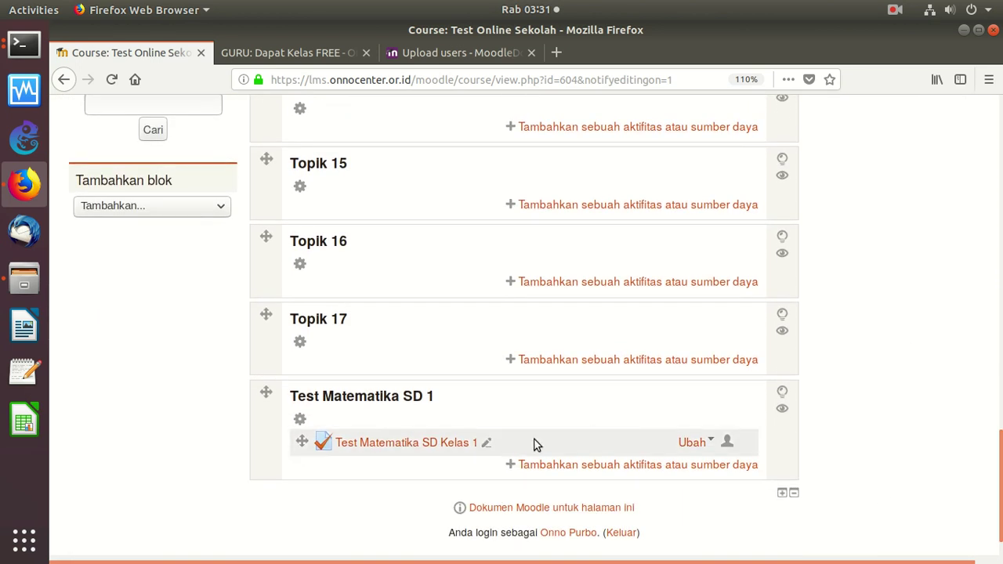
{"action": "left_click", "coordinate": [558, 369]}
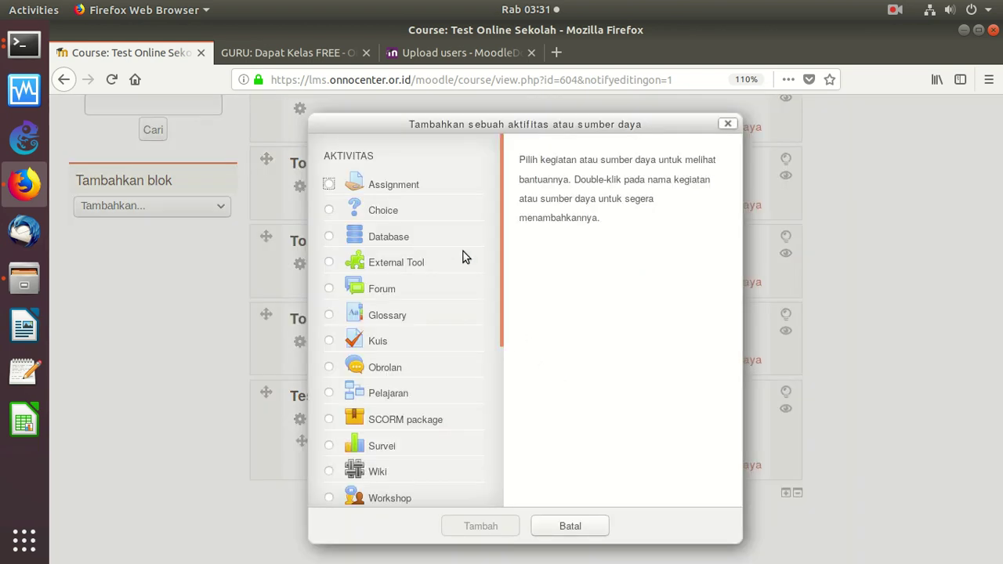
{"action": "left_click", "coordinate": [330, 342]}
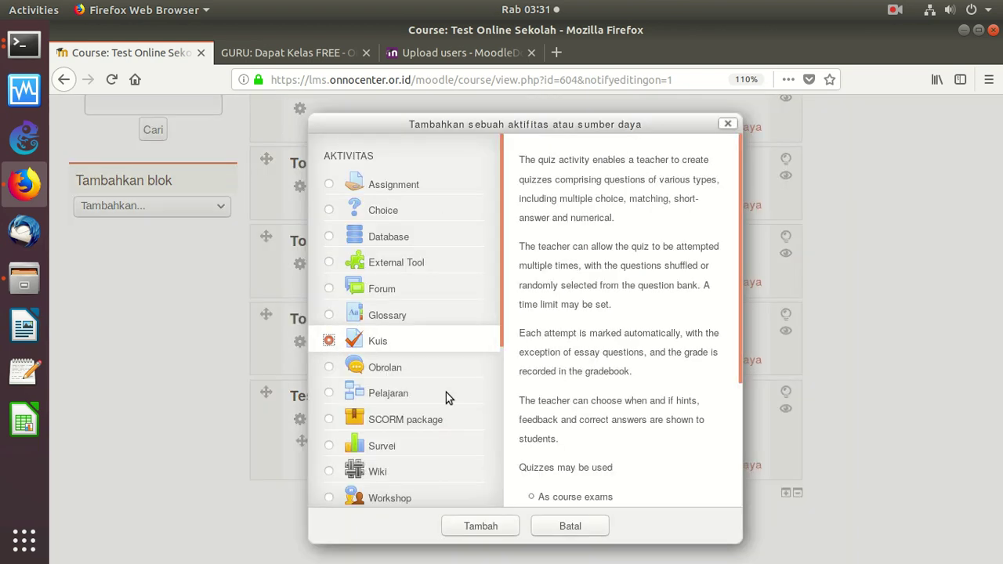
{"action": "left_click", "coordinate": [491, 528]}
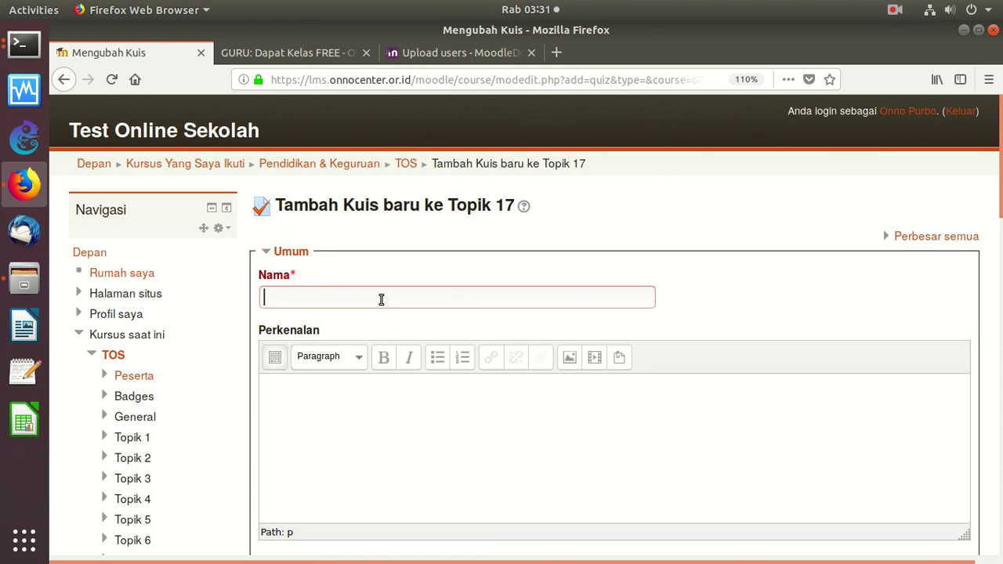
Name the quiz 'Kuis Harian Tgl 17-8-2020'
{"action": "type", "text": "Kuis"}
{"action": "type", "text": " Haruia"}
{"action": "type", "text": "an"}
{"action": "type", "text": " Tgl ,,,"}
{"action": "key", "text": "BackSpace"}
{"action": "key", "text": "BackSpace"}
{"action": "type", "text": "17-"}
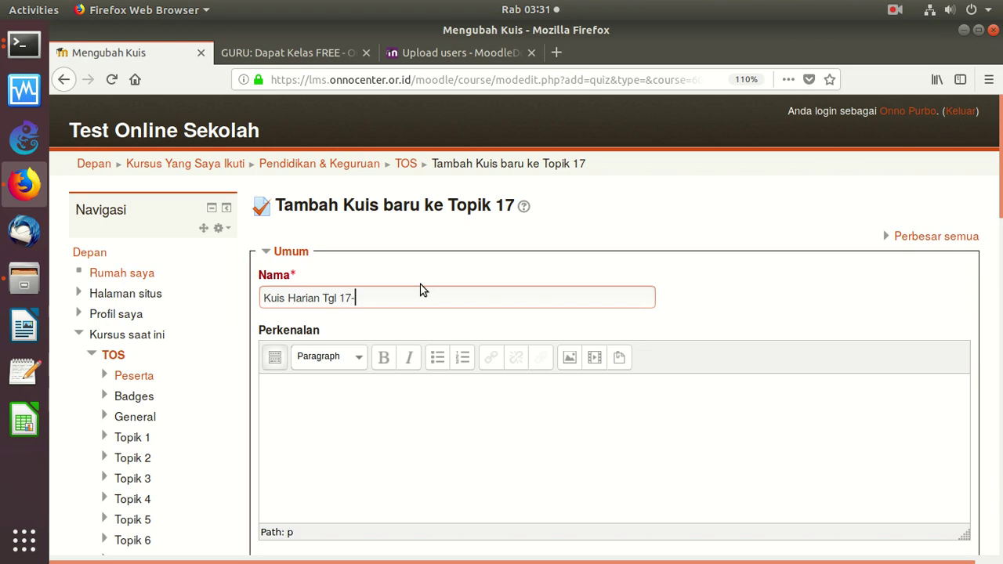
{"action": "type", "text": "8-2020"}
Enter 'Kuis Harian Tgl 17-8-2020' as the quiz description
{"action": "left_click", "coordinate": [344, 408]}
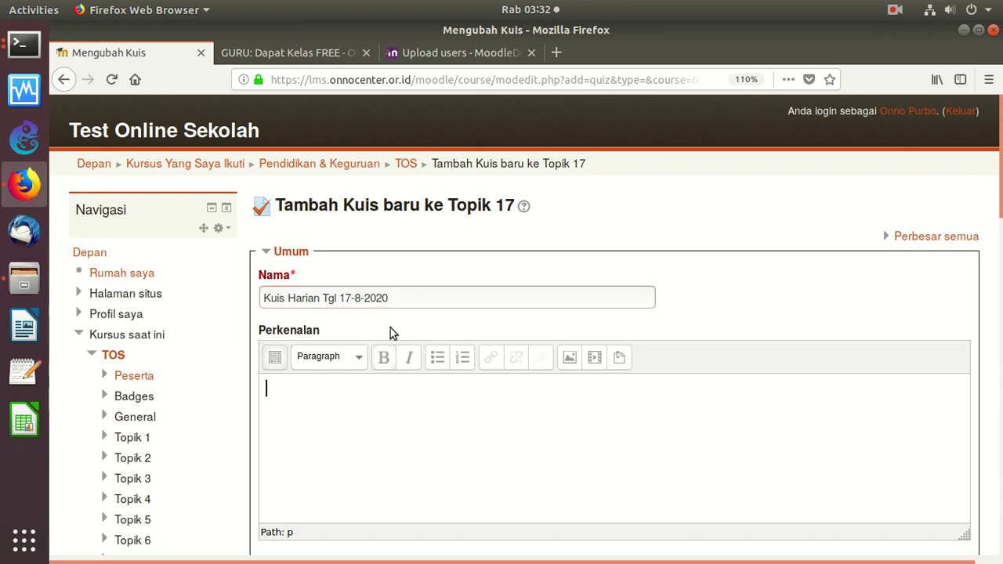
{"action": "left_click_drag", "start_coordinate": [399, 294], "coordinate": [218, 290]}
{"action": "right_click", "coordinate": [360, 302]}
{"action": "left_click", "coordinate": [394, 348]}
{"action": "left_click", "coordinate": [291, 396]}
{"action": "right_click", "coordinate": [293, 397]}
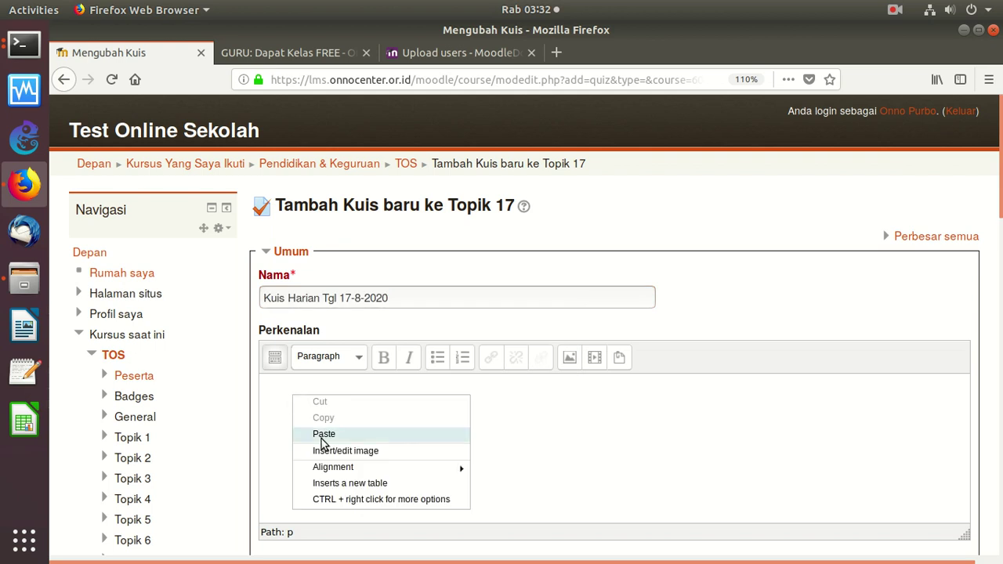
{"action": "left_click", "coordinate": [321, 439]}
{"action": "left_click", "coordinate": [470, 368]}
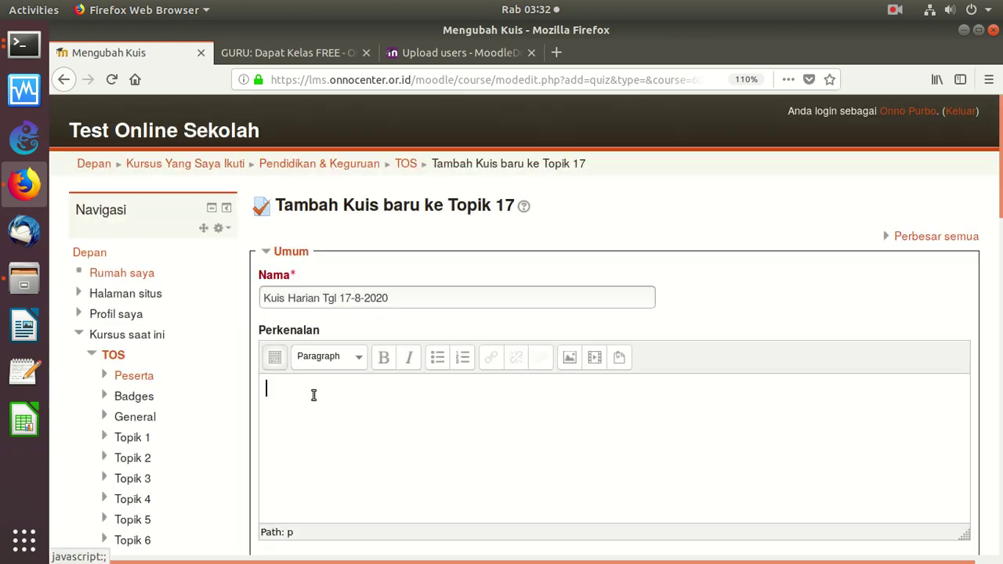
{"action": "type", "text": "Kuis Harian Tgl 17-8-2020"}
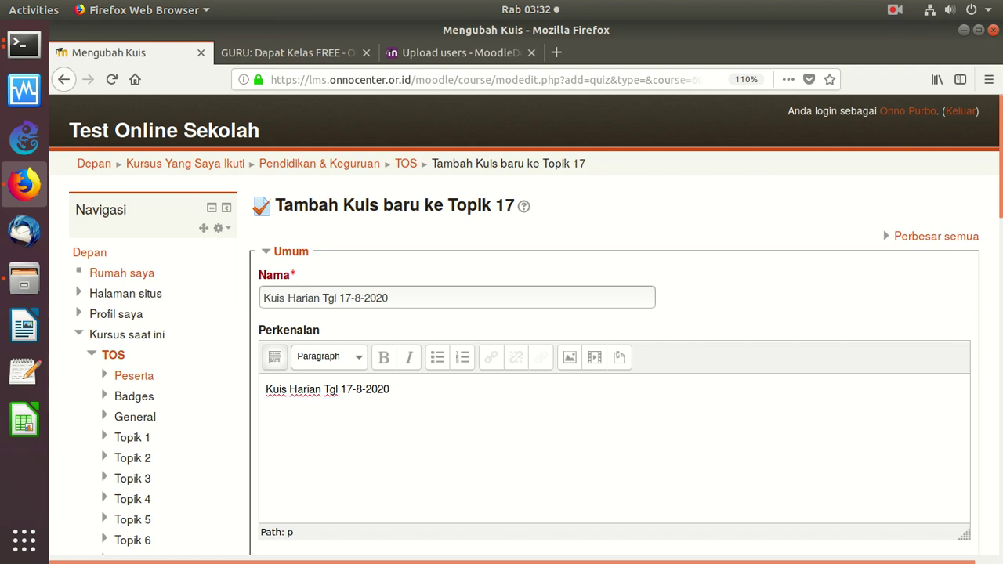
{"action": "scroll", "coordinate": [961, 267], "scroll_direction": "down", "scroll_amount": 10}
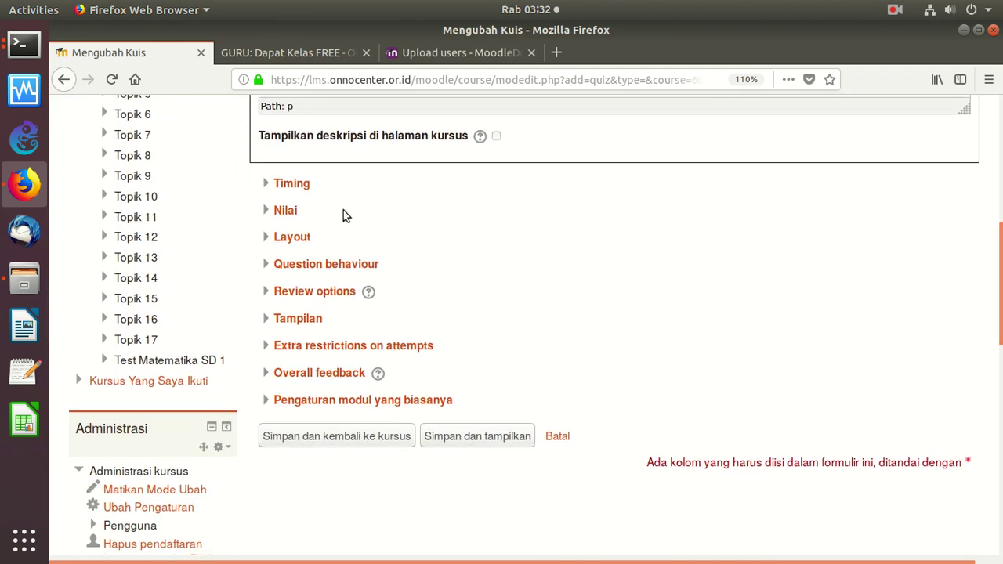
Enable a time limit of 1 hour with open attempts submitted automatically on expiry
{"action": "left_click", "coordinate": [265, 183]}
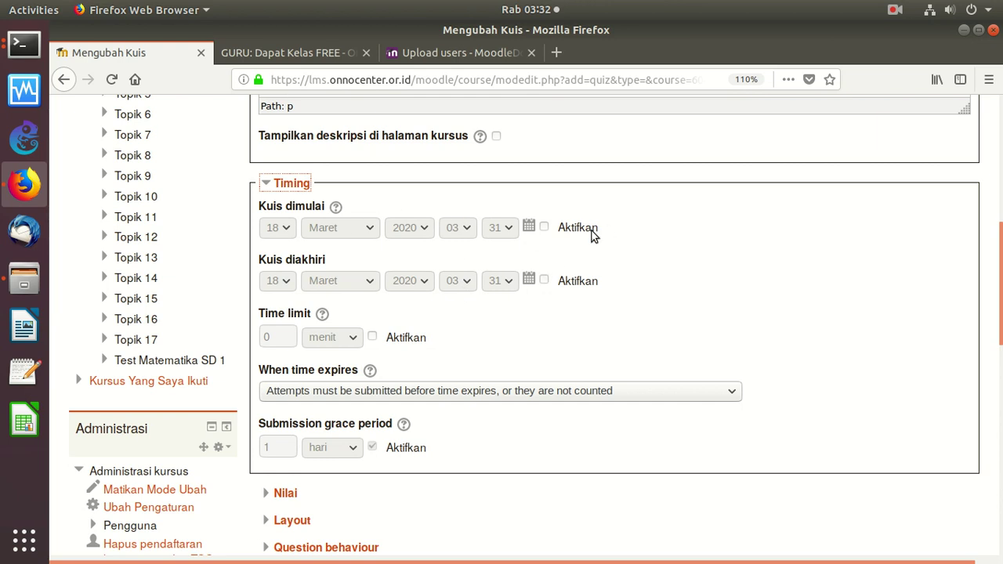
{"action": "left_click", "coordinate": [373, 337]}
{"action": "left_click", "coordinate": [333, 338]}
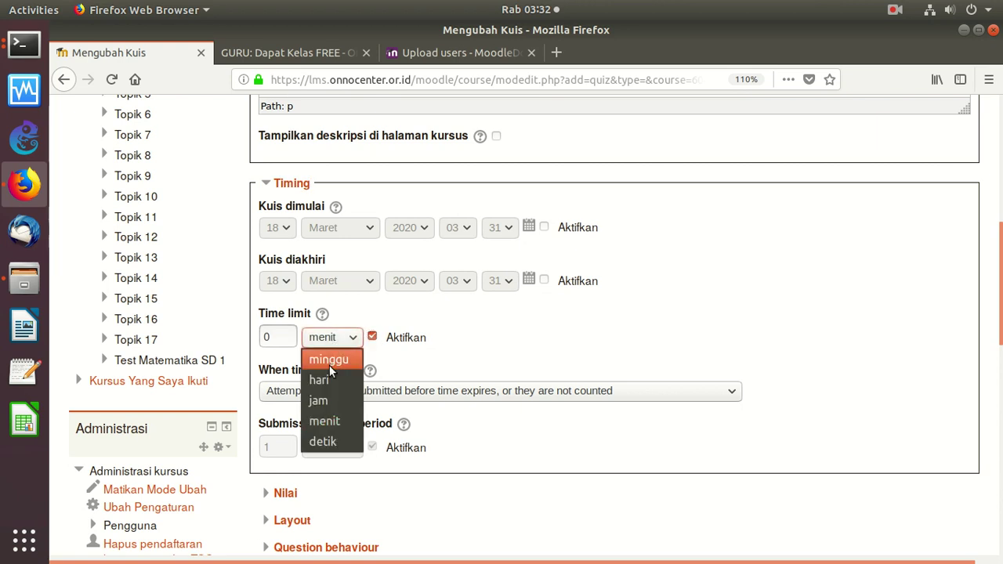
{"action": "left_click", "coordinate": [432, 340]}
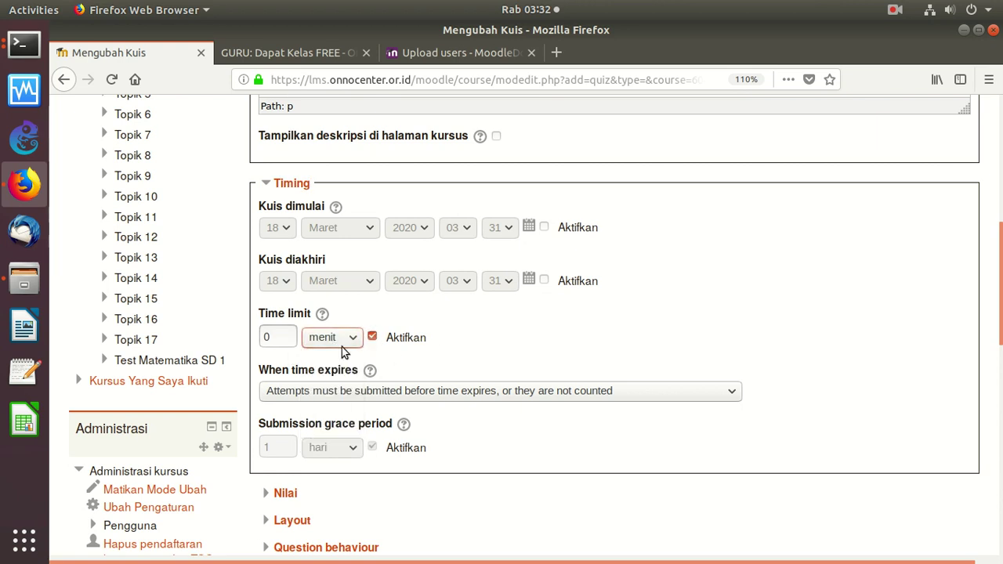
{"action": "left_click", "coordinate": [344, 347]}
{"action": "left_click", "coordinate": [321, 401]}
{"action": "left_click_drag", "start_coordinate": [287, 336], "coordinate": [228, 324]}
{"action": "type", "text": "1"}
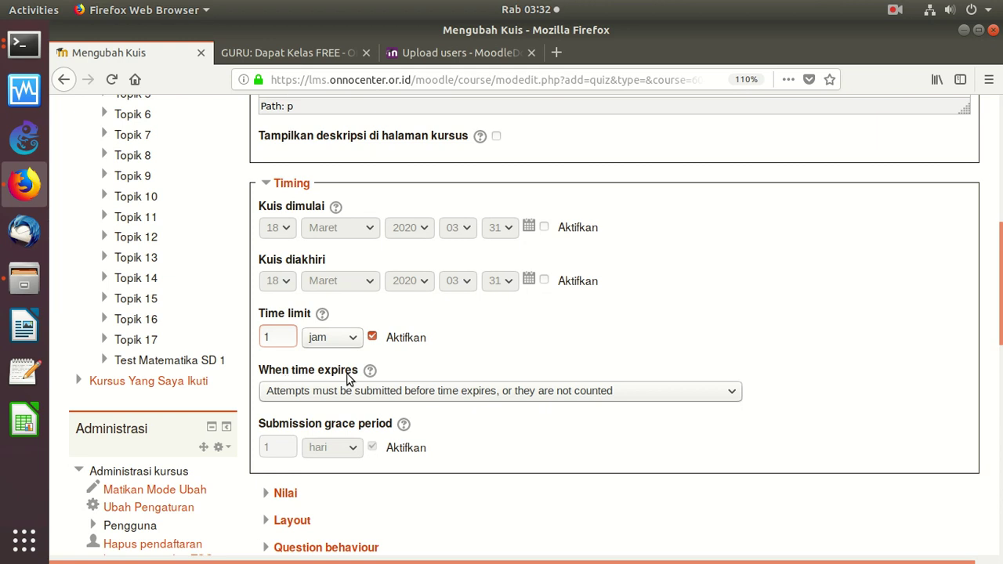
{"action": "left_click", "coordinate": [399, 392]}
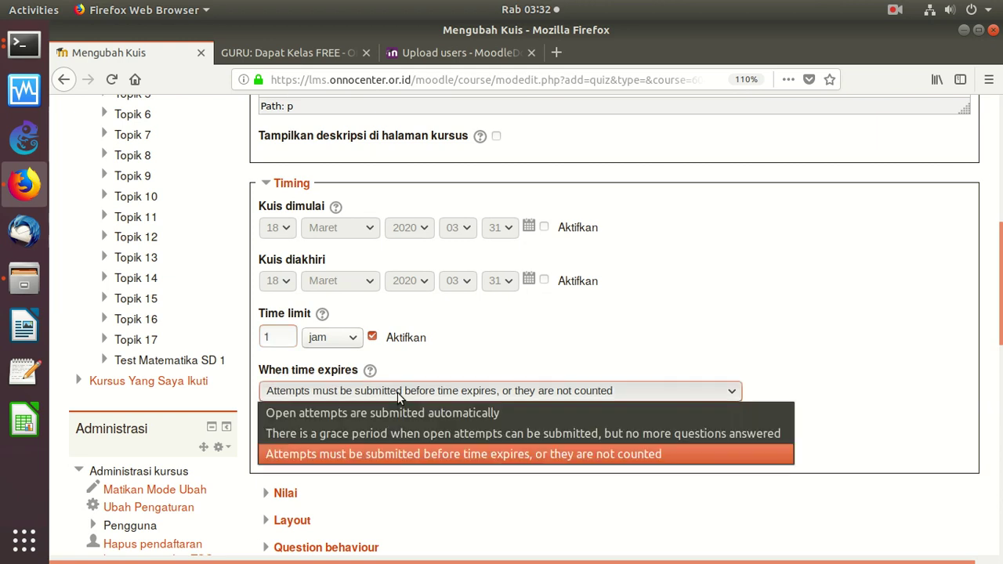
{"action": "left_click", "coordinate": [355, 413]}
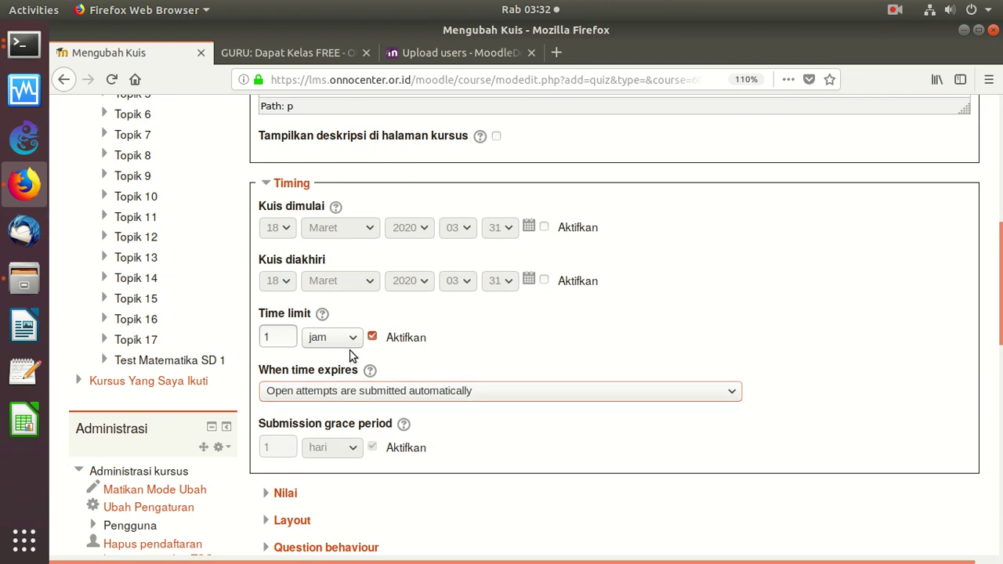
Change the time limit unit to days, keeping automatic submission when time expires
{"action": "left_click", "coordinate": [317, 339]}
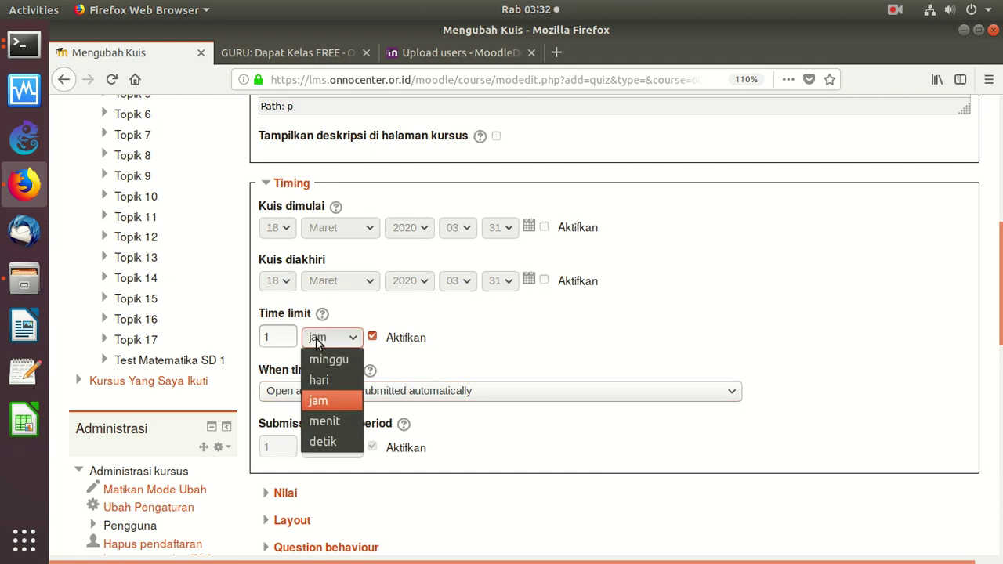
{"action": "left_click", "coordinate": [318, 379]}
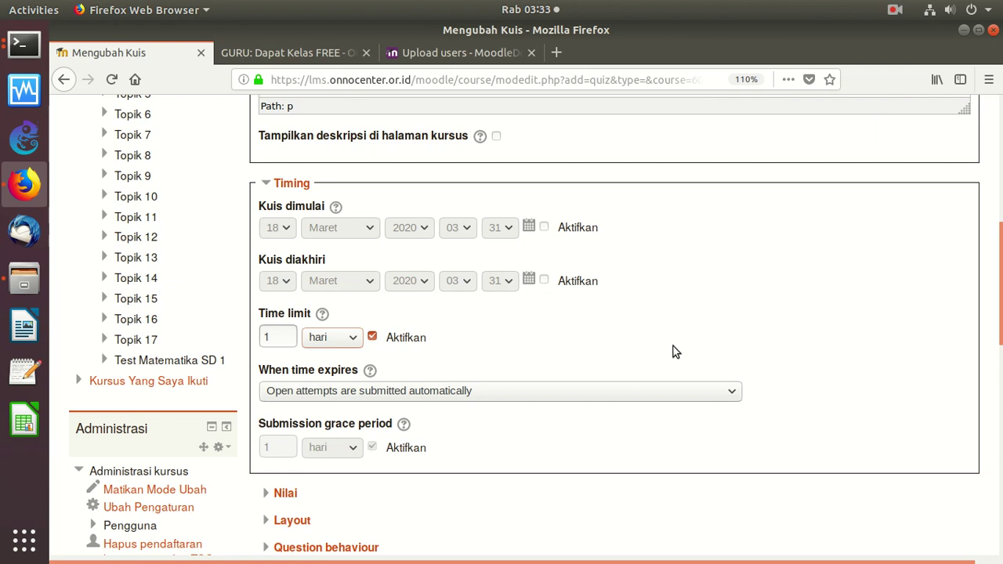
{"action": "left_click", "coordinate": [335, 337]}
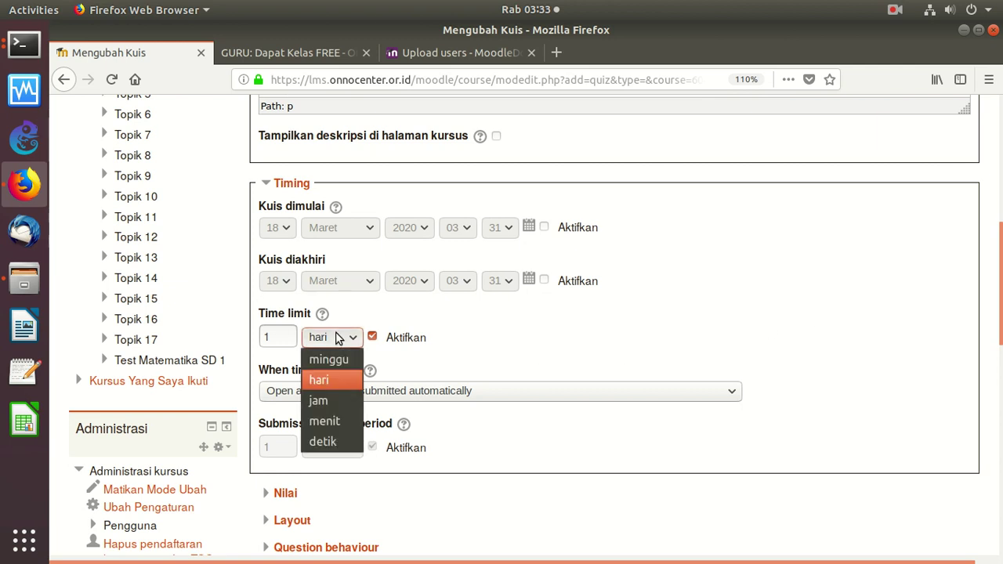
{"action": "left_click", "coordinate": [328, 397]}
{"action": "left_click", "coordinate": [341, 344]}
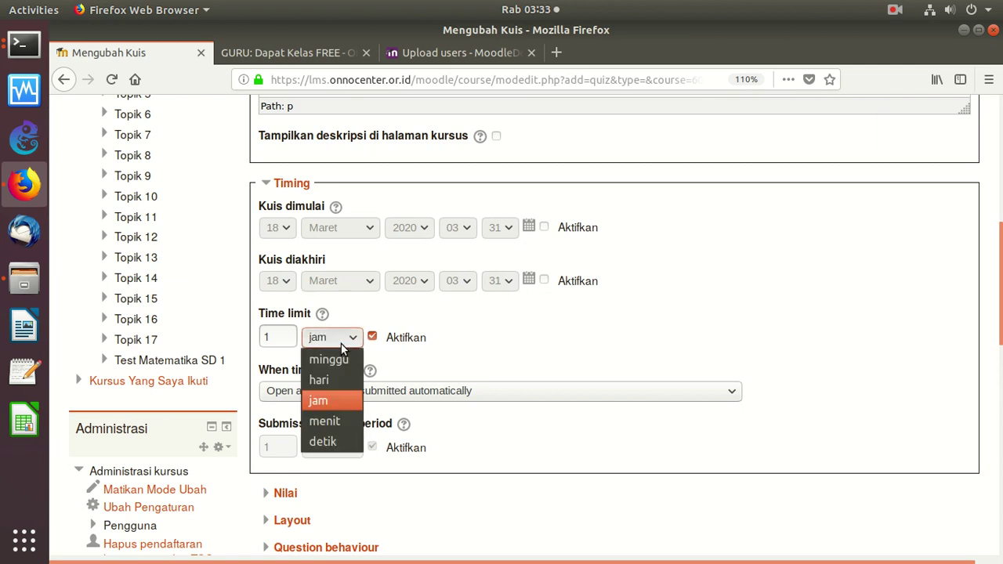
{"action": "left_click", "coordinate": [333, 396]}
{"action": "left_click", "coordinate": [333, 380]}
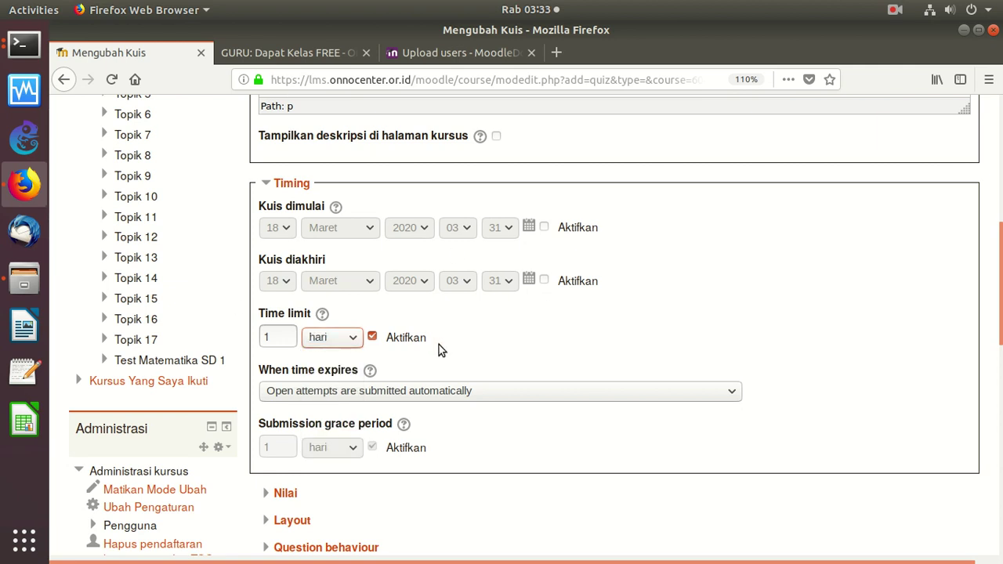
{"action": "left_click", "coordinate": [426, 398]}
{"action": "left_click", "coordinate": [427, 394]}
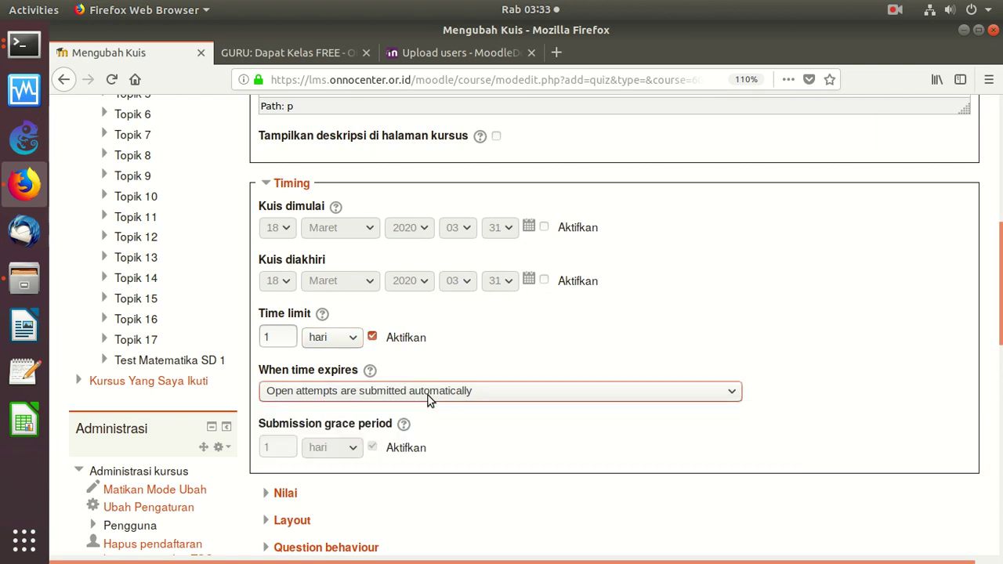
{"action": "scroll", "coordinate": [798, 357], "scroll_direction": "down", "scroll_amount": 6}
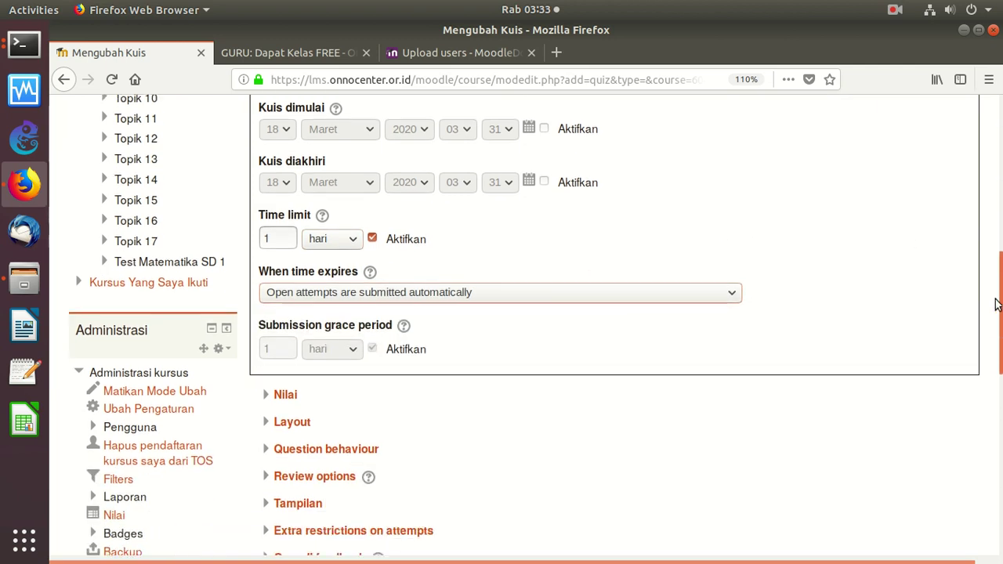
Expand the Nilai section and allow 2 attempts at the quiz
{"action": "left_click", "coordinate": [268, 209]}
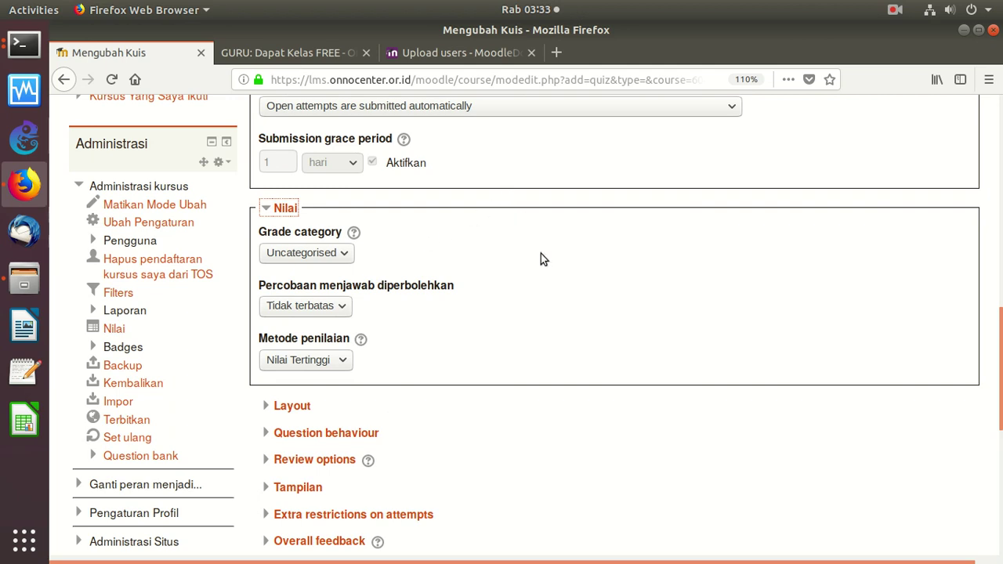
{"action": "scroll", "coordinate": [302, 414], "scroll_direction": "up", "scroll_amount": 4}
{"action": "scroll", "coordinate": [302, 414], "scroll_direction": "down", "scroll_amount": 3}
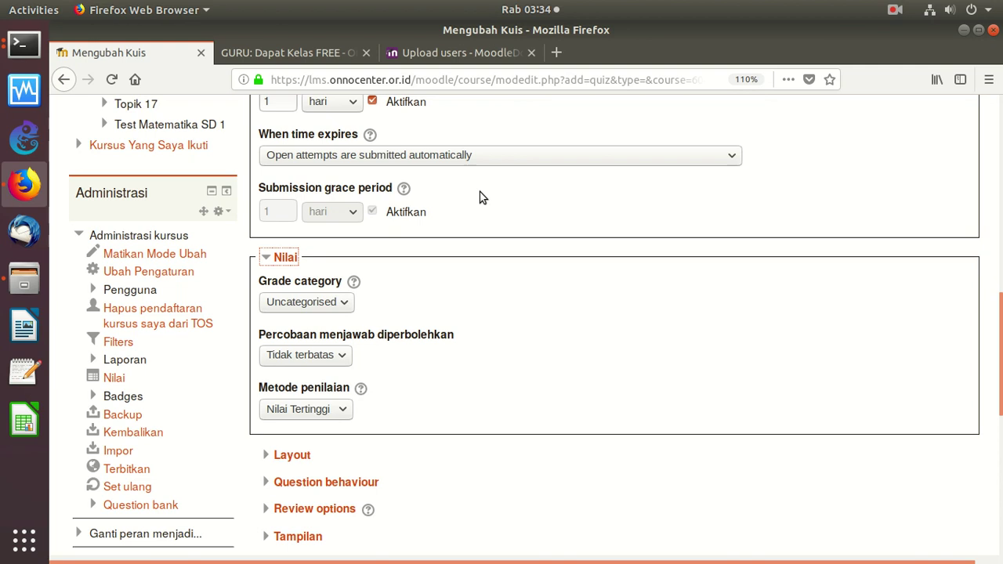
{"action": "scroll", "coordinate": [615, 314], "scroll_direction": "up", "scroll_amount": 15}
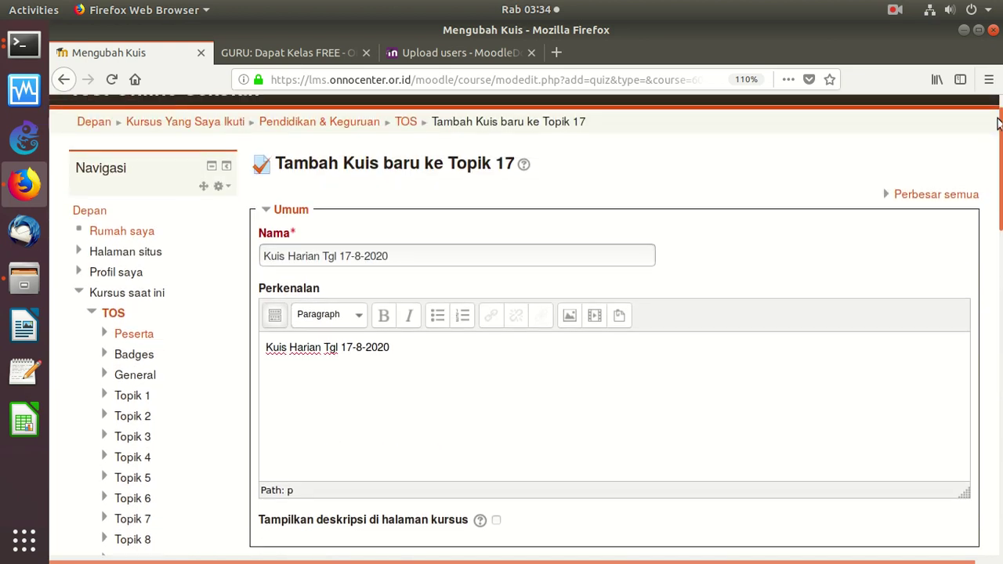
{"action": "scroll", "coordinate": [395, 277], "scroll_direction": "down", "scroll_amount": 3}
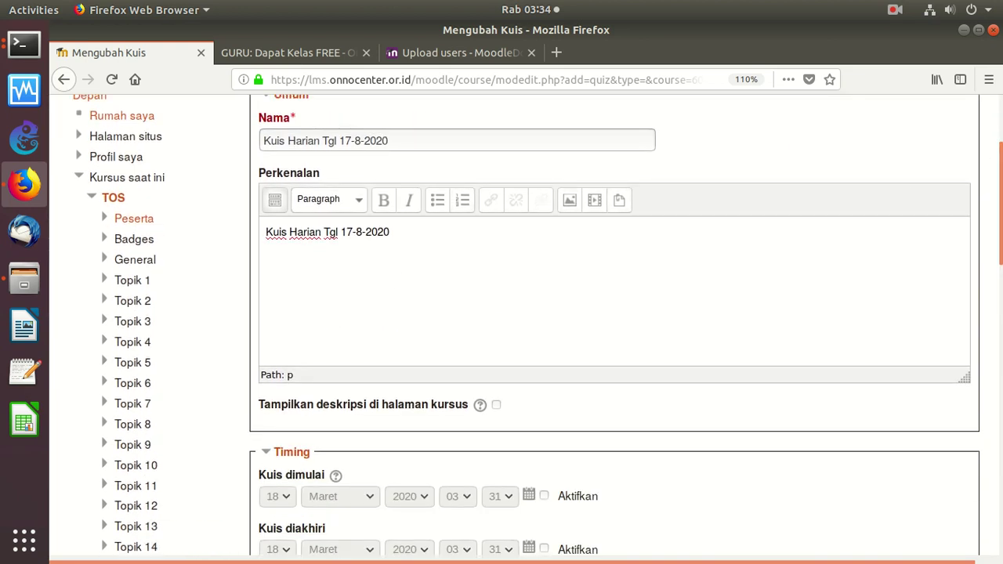
{"action": "scroll", "coordinate": [997, 213], "scroll_direction": "up", "scroll_amount": 4}
{"action": "scroll", "coordinate": [997, 213], "scroll_direction": "down", "scroll_amount": 7}
{"action": "scroll", "coordinate": [997, 213], "scroll_direction": "down", "scroll_amount": 5}
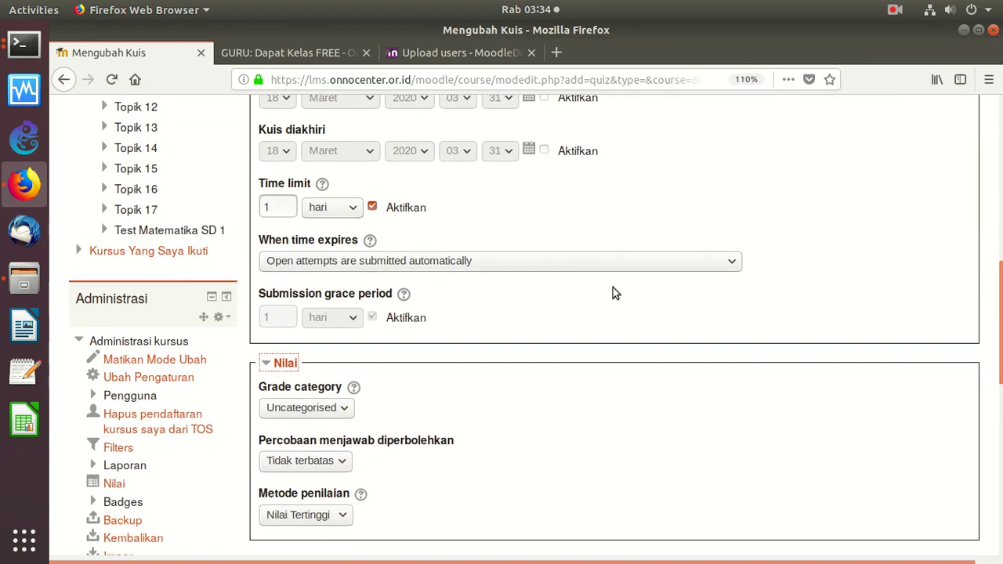
{"action": "scroll", "coordinate": [376, 337], "scroll_direction": "down", "scroll_amount": 5}
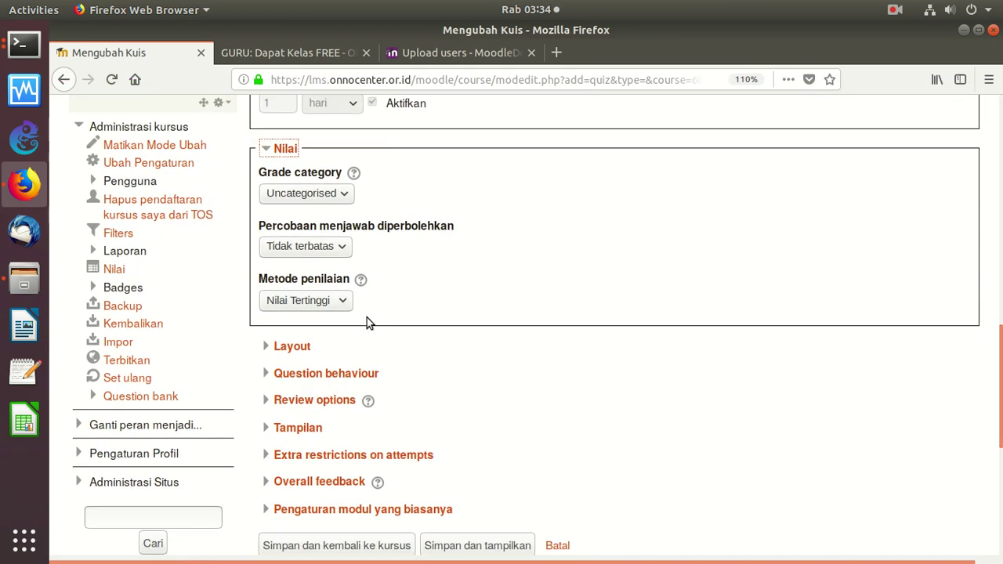
{"action": "left_click", "coordinate": [330, 248]}
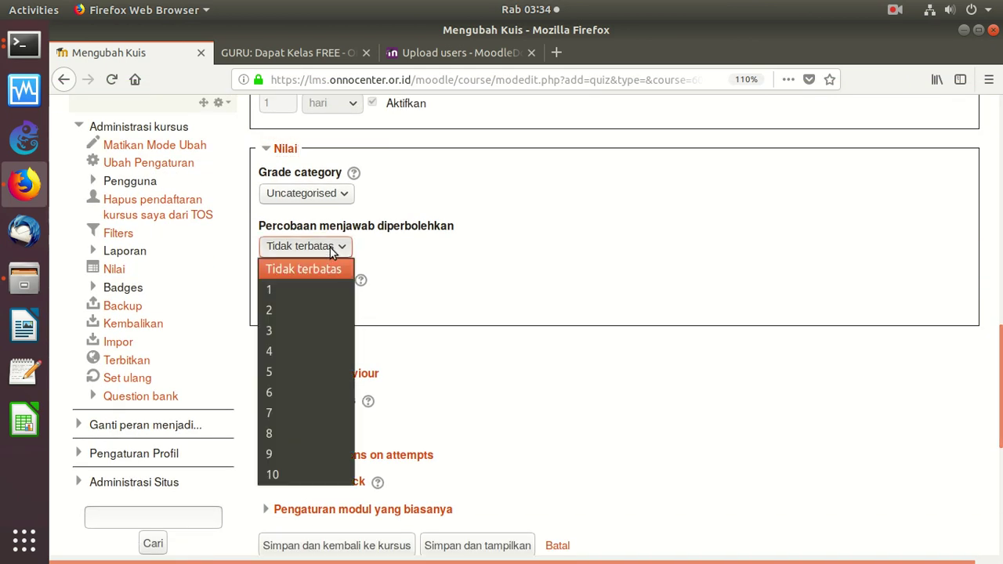
{"action": "left_click", "coordinate": [296, 308]}
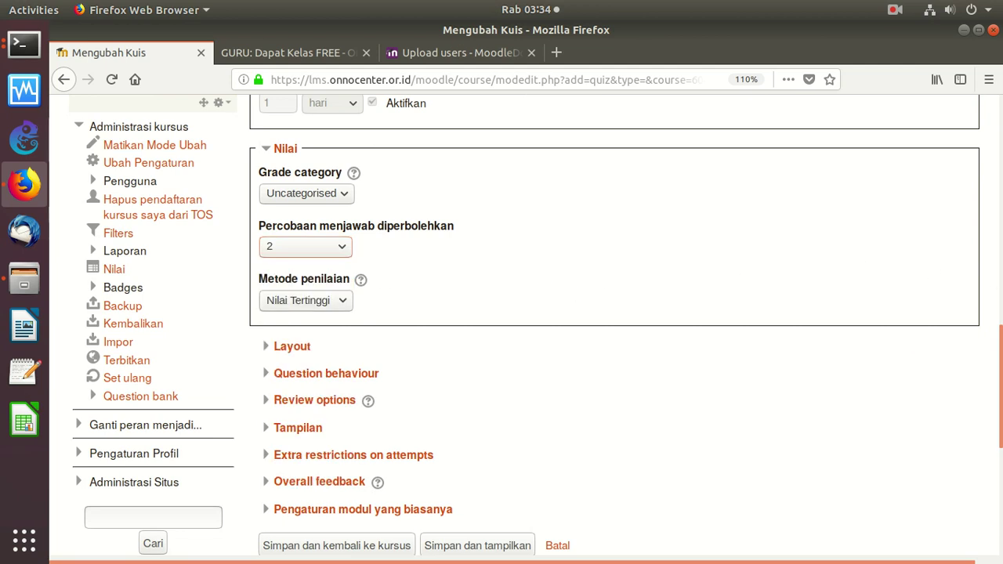
Change the time limit unit to jam, making it 1 hour
{"action": "scroll", "coordinate": [979, 276], "scroll_direction": "up", "scroll_amount": 6}
{"action": "scroll", "coordinate": [980, 284], "scroll_direction": "down", "scroll_amount": 2}
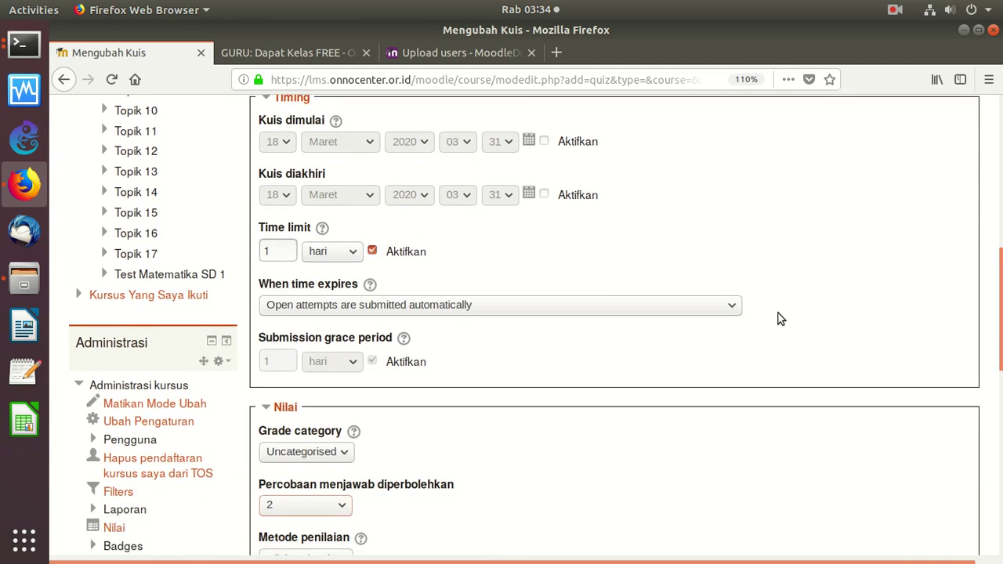
{"action": "left_click", "coordinate": [342, 253]}
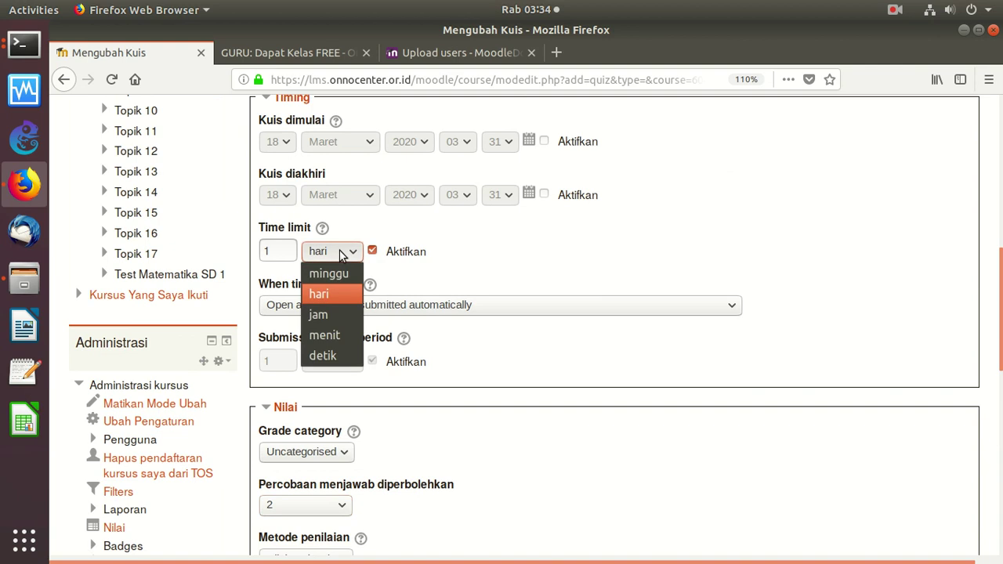
{"action": "left_click", "coordinate": [335, 315]}
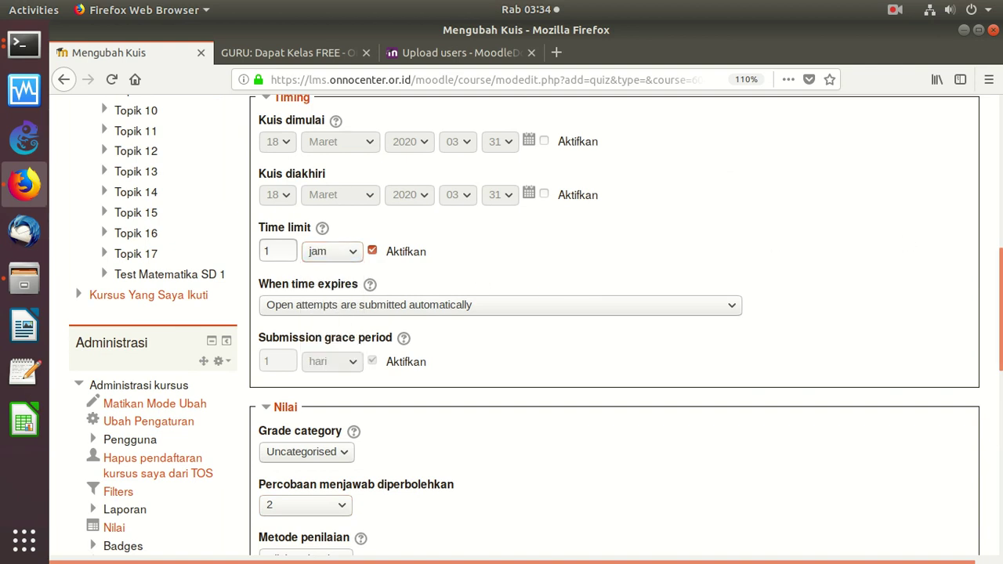
{"action": "scroll", "coordinate": [985, 359], "scroll_direction": "down", "scroll_amount": 7}
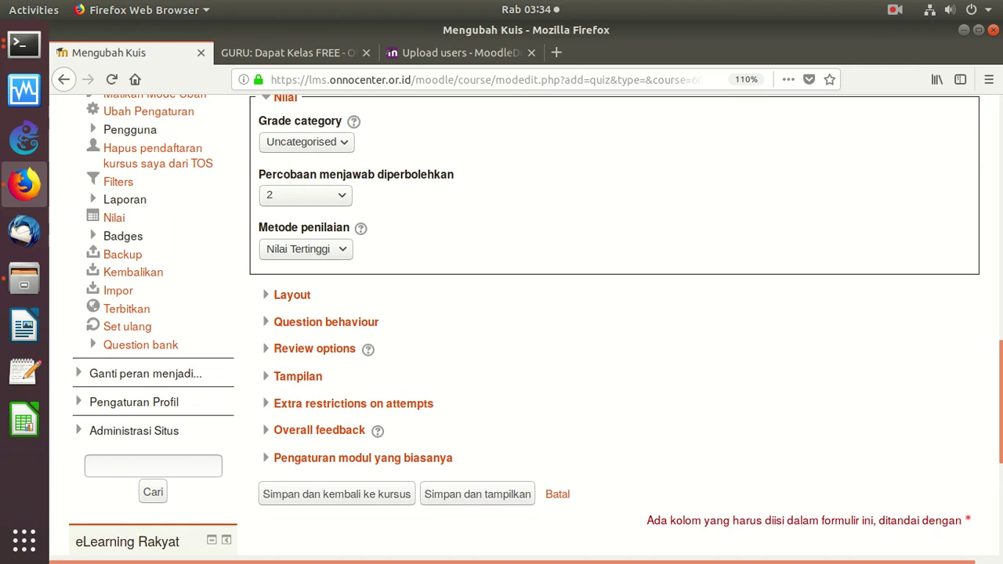
{"action": "scroll", "coordinate": [668, 236], "scroll_direction": "up", "scroll_amount": 5}
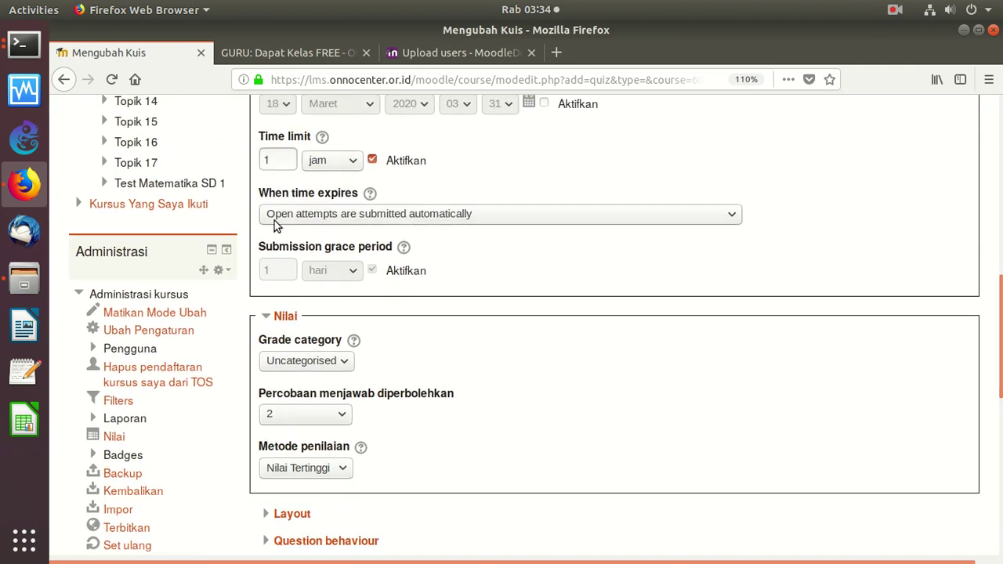
{"action": "scroll", "coordinate": [999, 349], "scroll_direction": "down", "scroll_amount": 2}
{"action": "scroll", "coordinate": [949, 463], "scroll_direction": "down", "scroll_amount": 10}
{"action": "scroll", "coordinate": [549, 392], "scroll_direction": "up", "scroll_amount": 2}
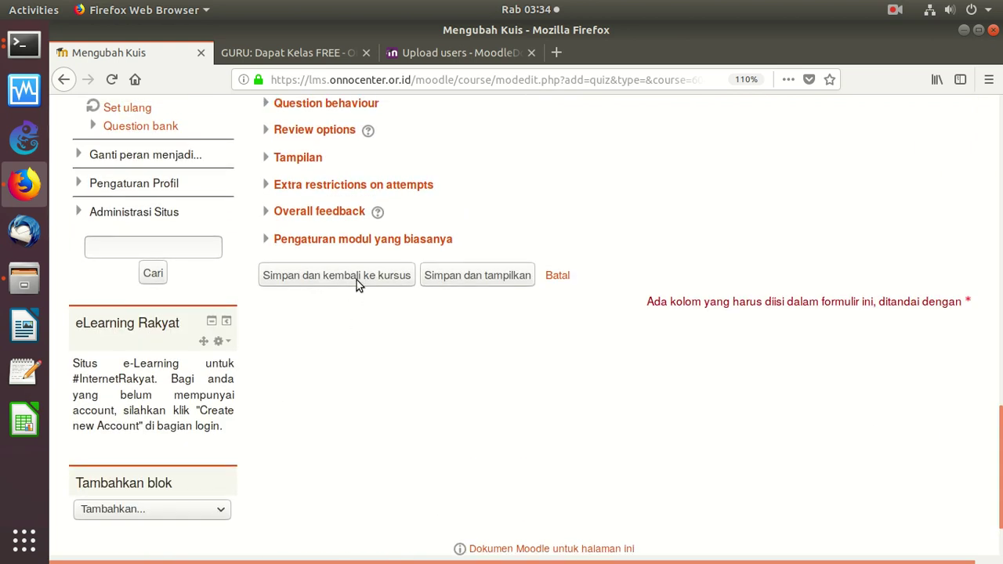
Save the quiz to Topik 17, reopen Kuis Harian Tgl 17-8-2020, and go to Edit quiz
{"action": "left_click", "coordinate": [358, 282]}
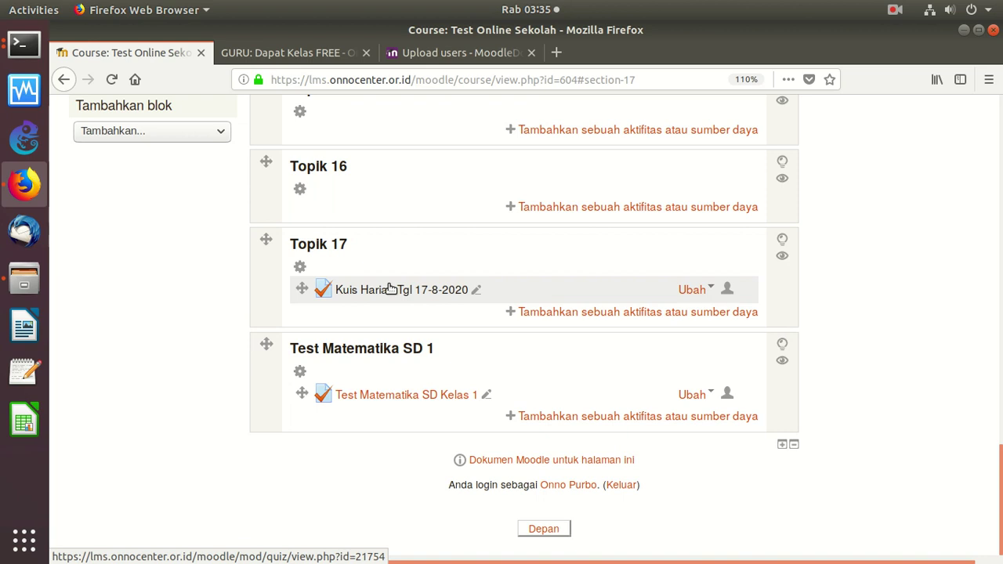
{"action": "left_click", "coordinate": [391, 290]}
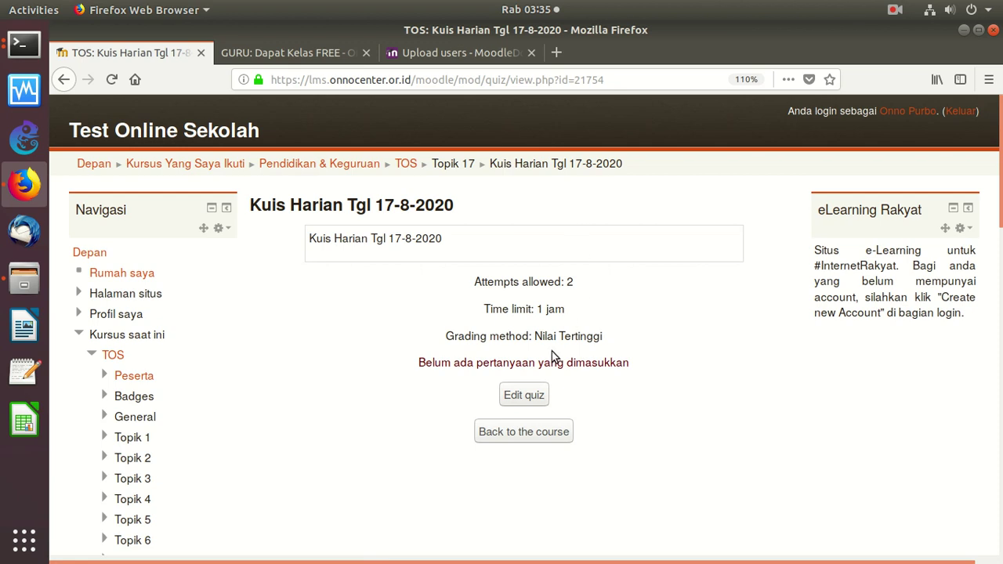
{"action": "left_click", "coordinate": [527, 397]}
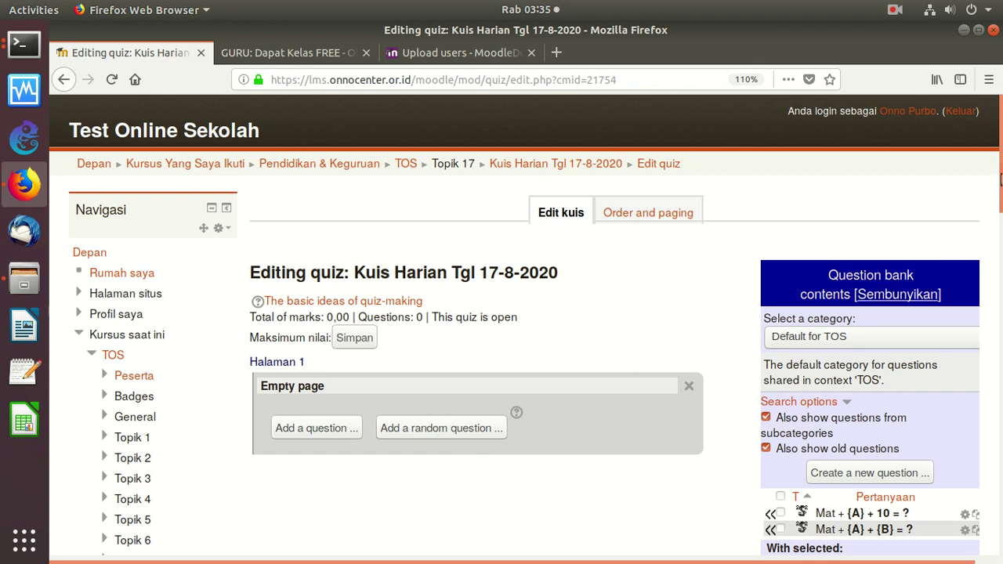
Open the TOS question bank, review its categories, and launch the new-question type chooser
{"action": "left_click_drag", "start_coordinate": [1000, 196], "coordinate": [870, 413]}
{"action": "left_click", "coordinate": [151, 347]}
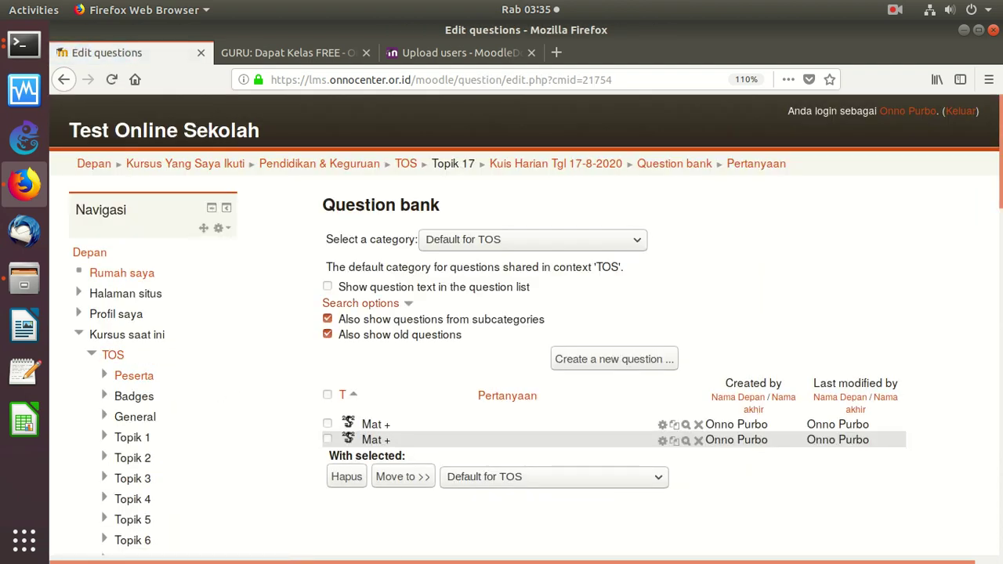
{"action": "scroll", "coordinate": [880, 311], "scroll_direction": "down", "scroll_amount": 10}
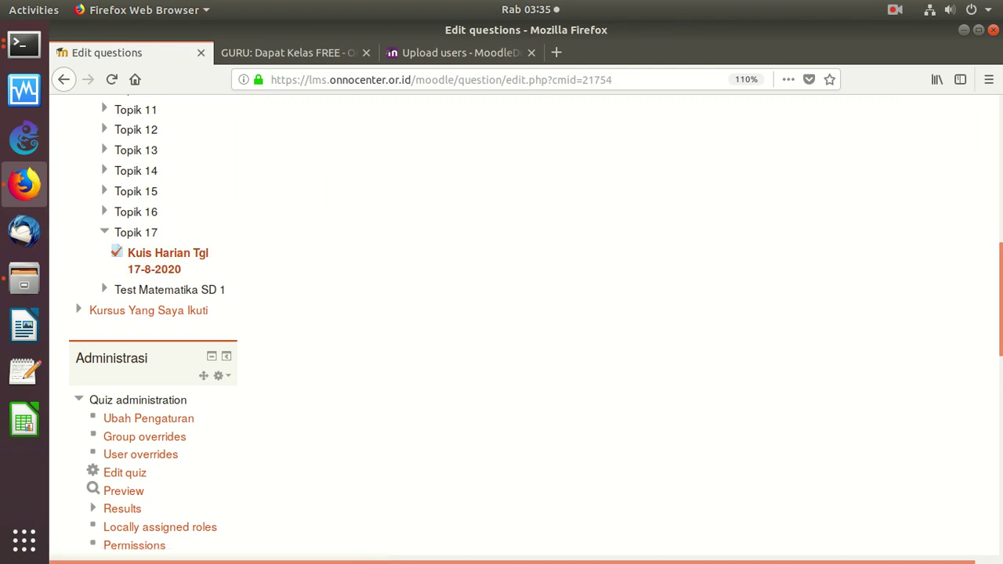
{"action": "scroll", "coordinate": [411, 193], "scroll_direction": "up", "scroll_amount": 6}
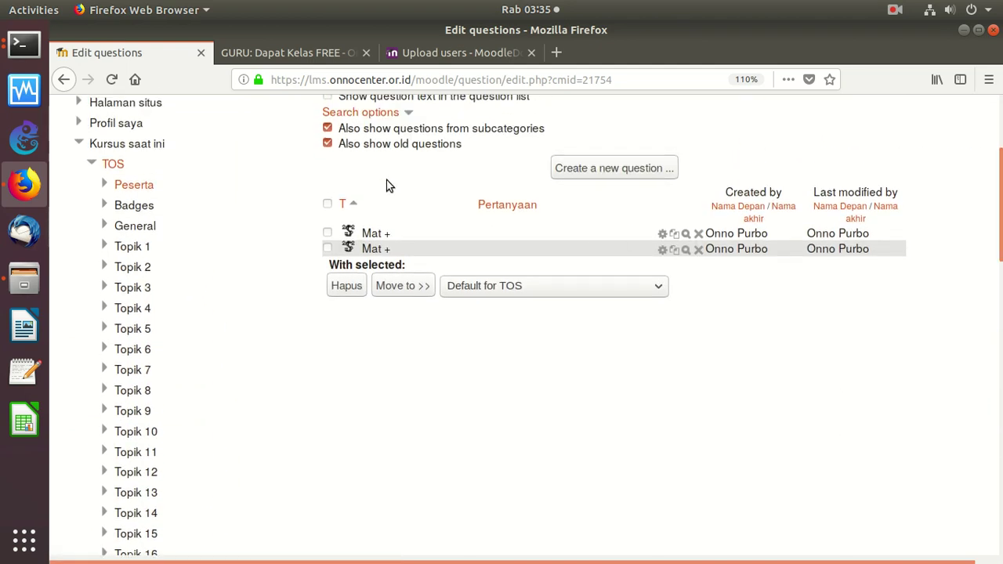
{"action": "left_click", "coordinate": [494, 287]}
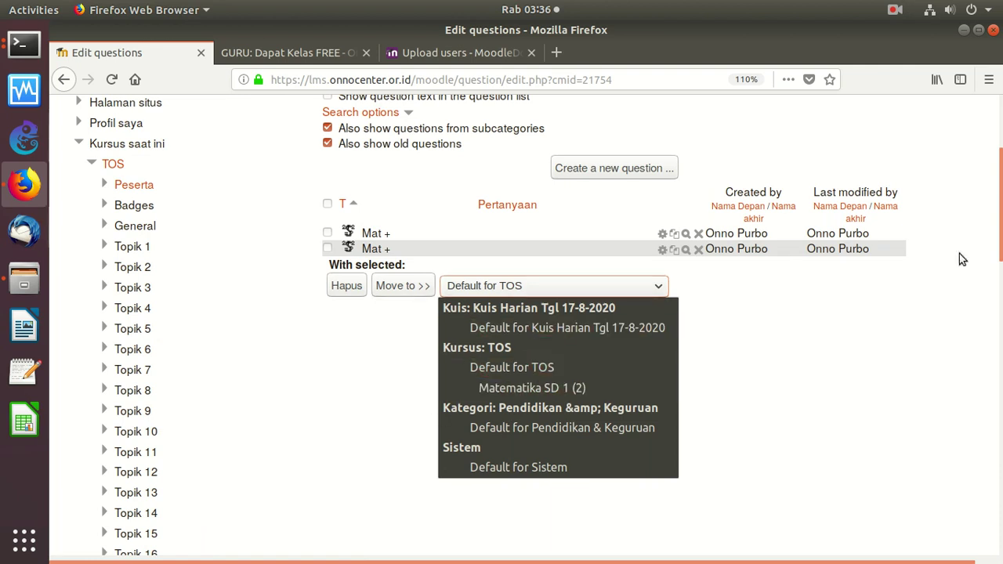
{"action": "key", "text": "Escape"}
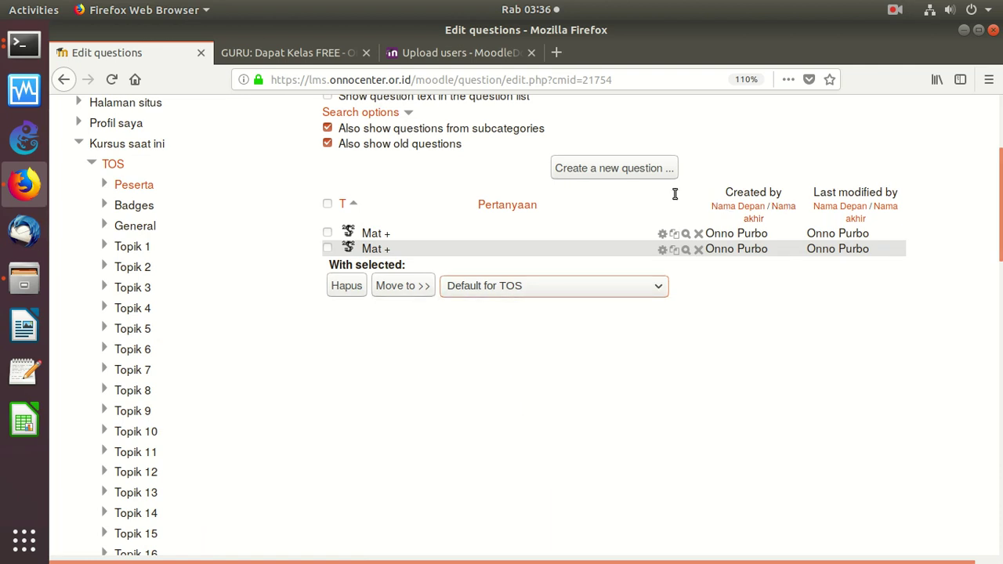
{"action": "scroll", "coordinate": [991, 167], "scroll_direction": "up", "scroll_amount": 3}
{"action": "scroll", "coordinate": [991, 167], "scroll_direction": "up", "scroll_amount": 2}
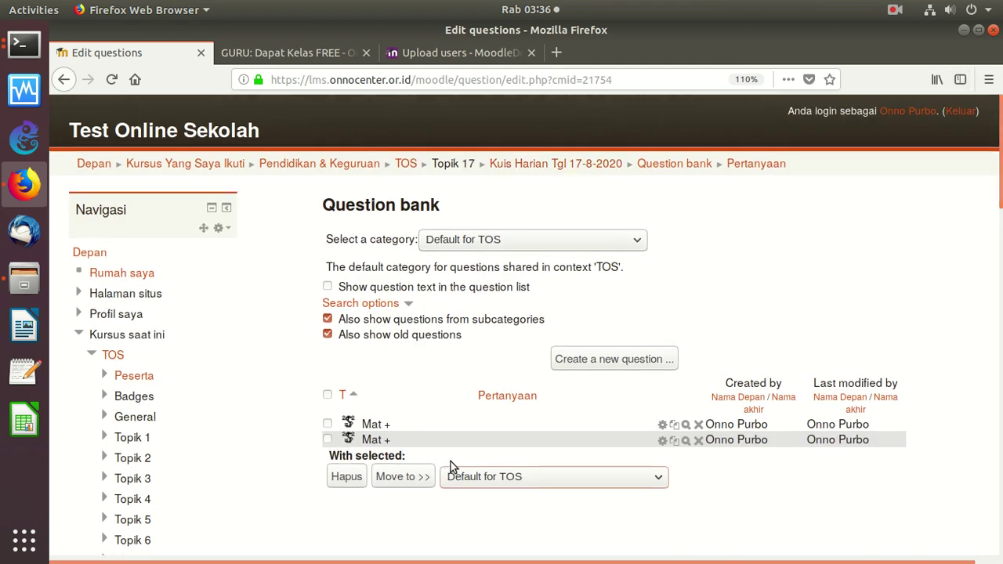
{"action": "left_click", "coordinate": [311, 53]}
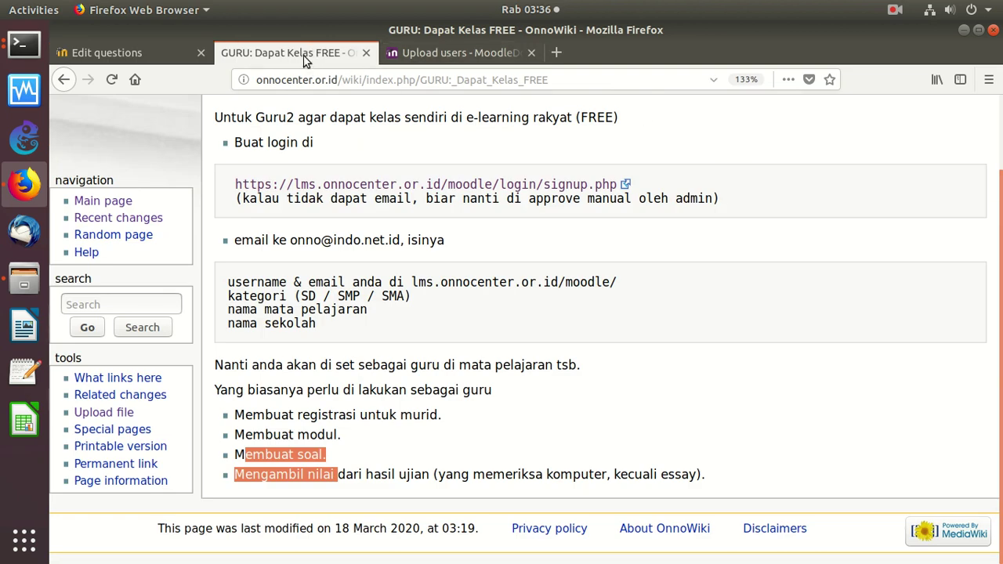
{"action": "left_click", "coordinate": [122, 47]}
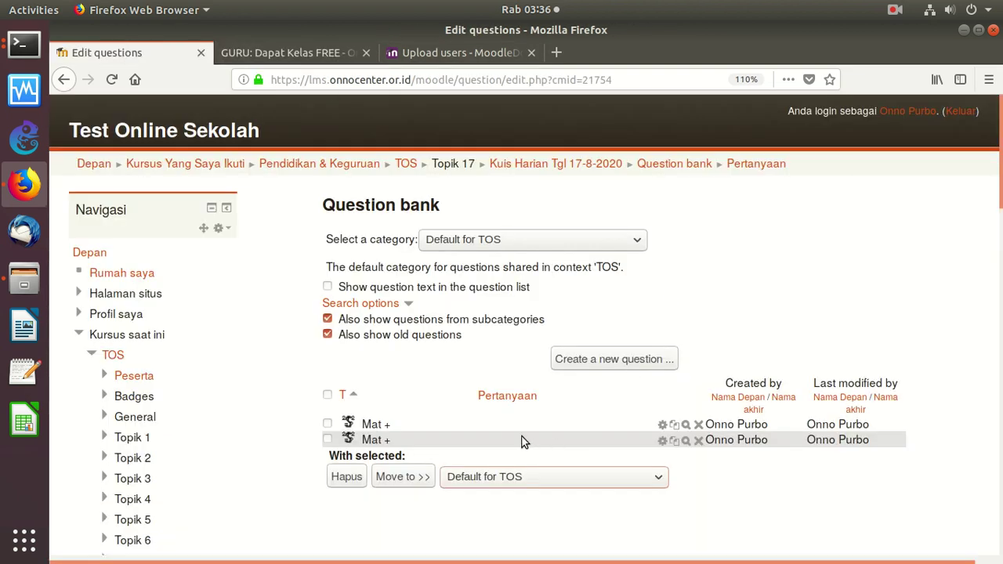
{"action": "left_click", "coordinate": [596, 360]}
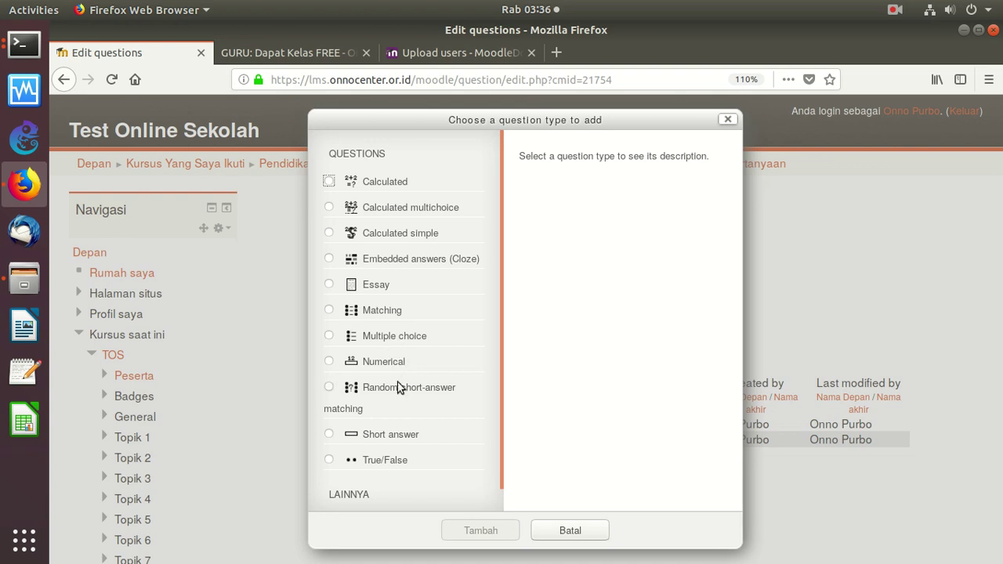
Start a True/False question named 'Buologi' and open a new blank browser tab
{"action": "left_click", "coordinate": [336, 461]}
{"action": "left_click", "coordinate": [485, 524]}
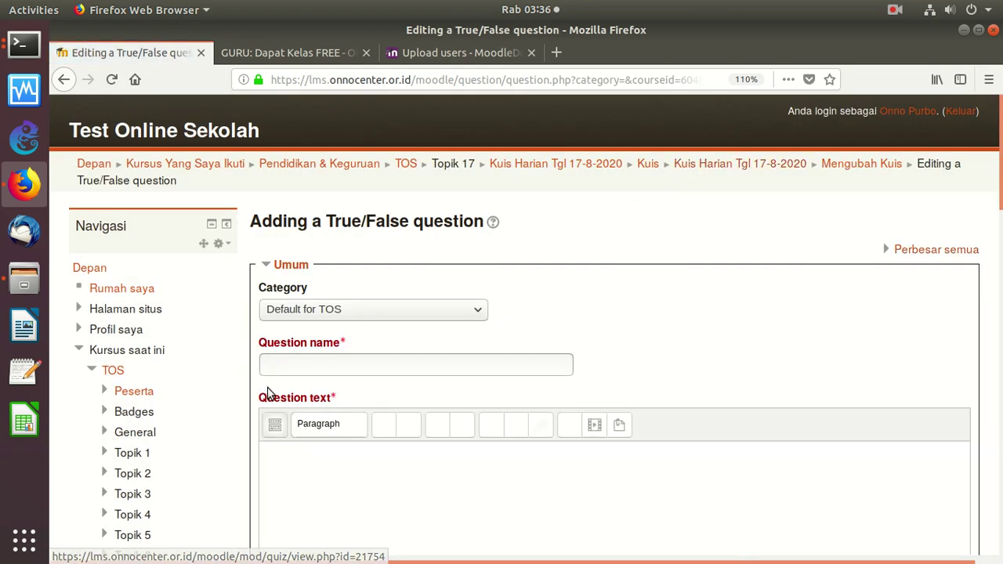
{"action": "left_click", "coordinate": [301, 365]}
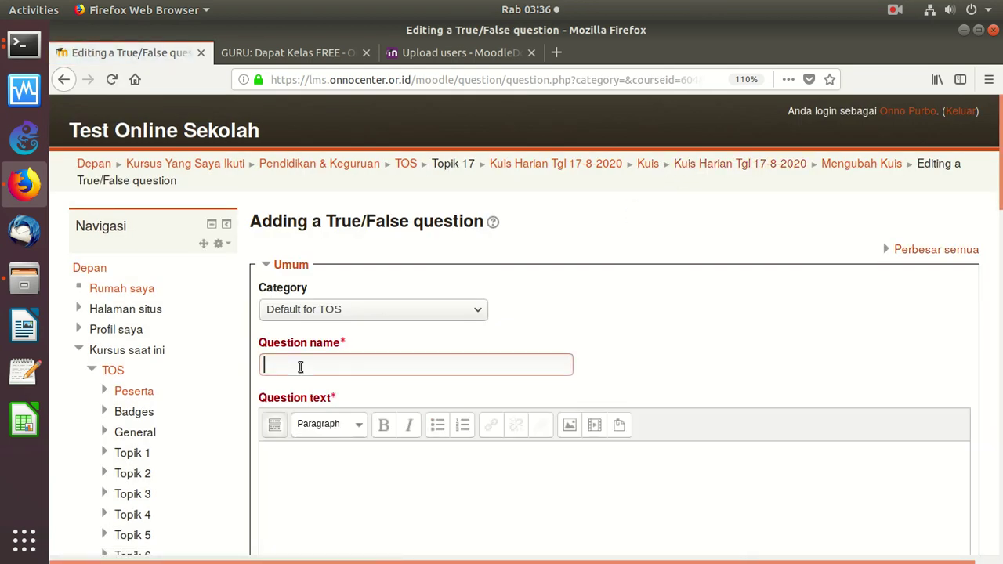
{"action": "type", "text": "Bu"}
{"action": "type", "text": "ologi"}
{"action": "left_click", "coordinate": [325, 471]}
{"action": "left_click", "coordinate": [557, 53]}
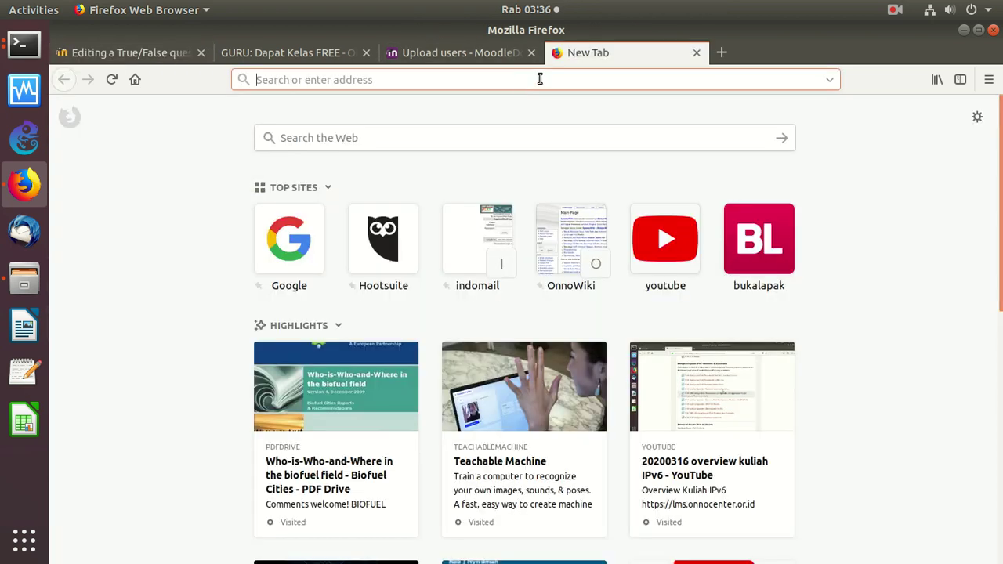
Go to the Indonesian Wikipedia site at id.wikipedia.org
{"action": "type", "text": "wikipedia."}
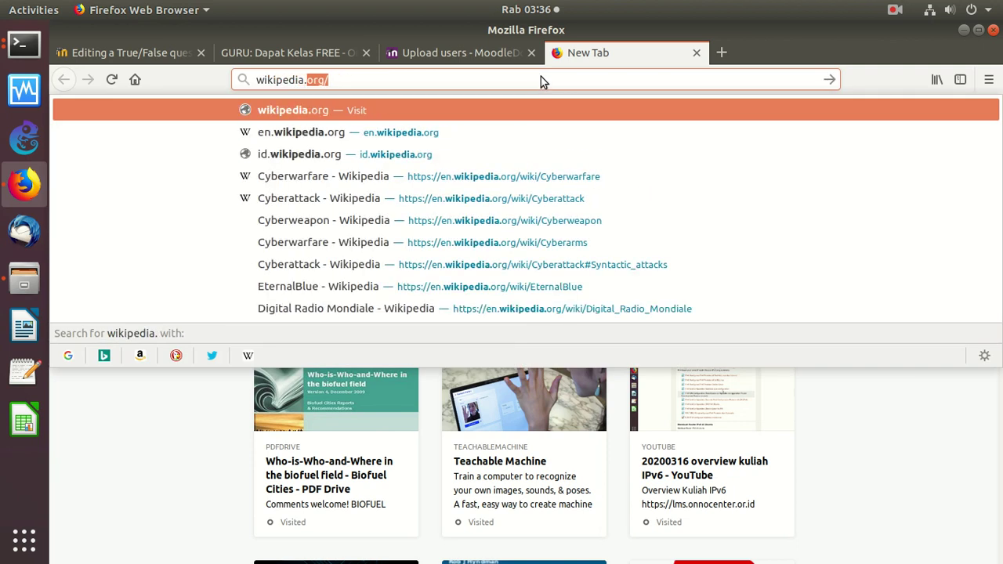
{"action": "type", "text": "org"}
{"action": "key", "text": "Home"}
{"action": "type", "text": "id,"}
{"action": "key", "text": "BackSpace"}
{"action": "type", "text": "."}
{"action": "key", "text": "Return"}
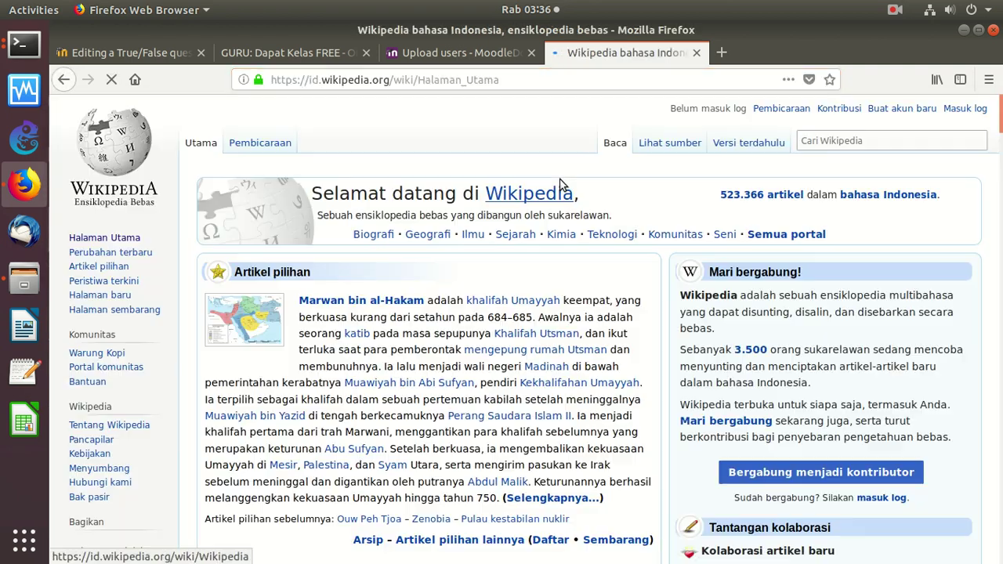
Search Wikipedia for 'invertebrata' to open the Avertebrata article
{"action": "left_click", "coordinate": [868, 140]}
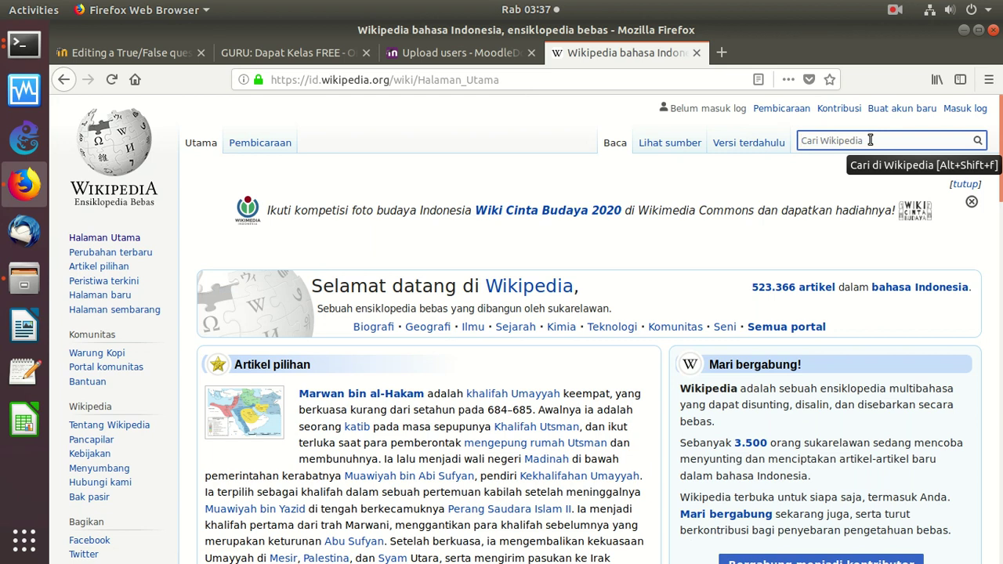
{"action": "type", "text": "inve"}
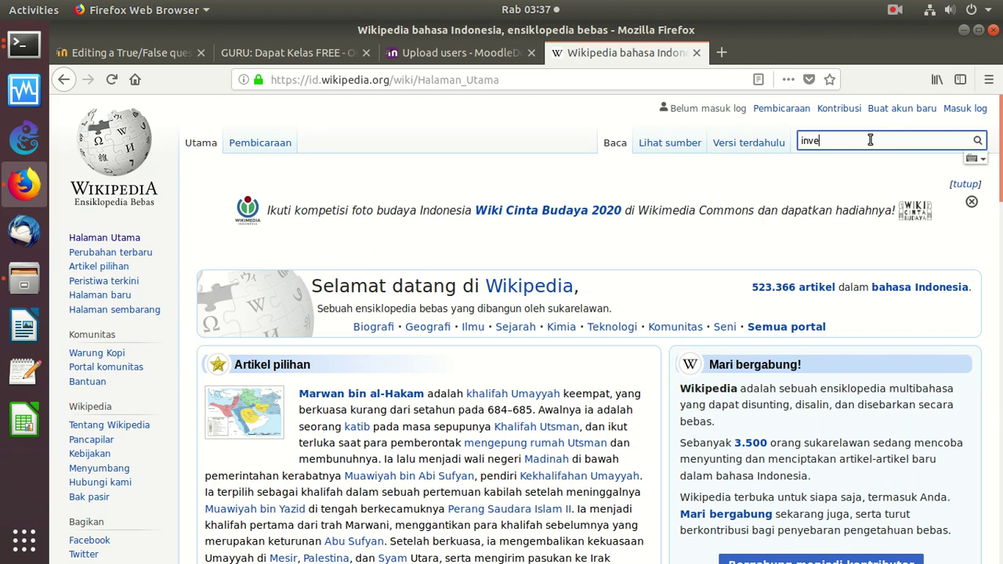
{"action": "type", "text": "rtebrat"}
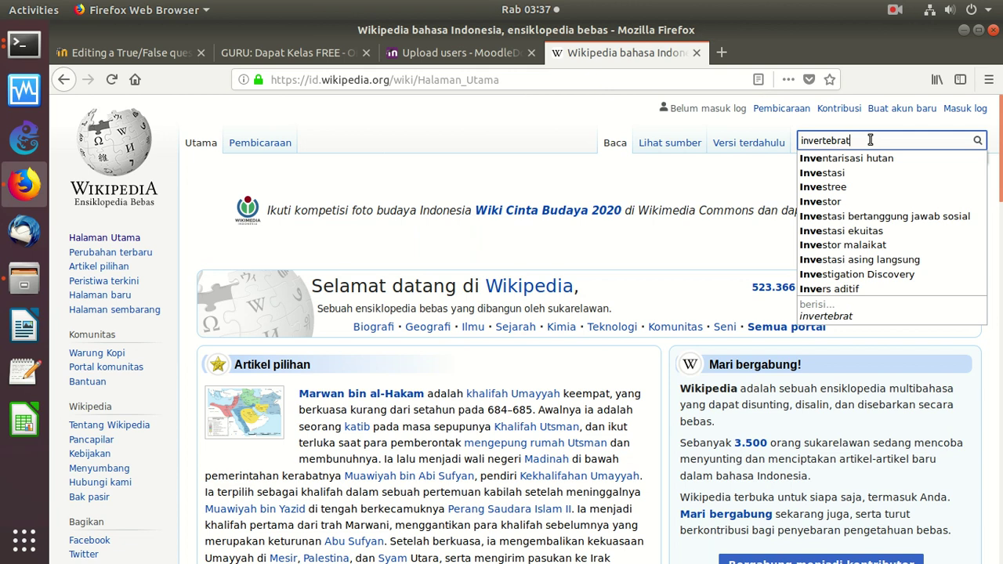
{"action": "type", "text": "a"}
{"action": "key", "text": "Return"}
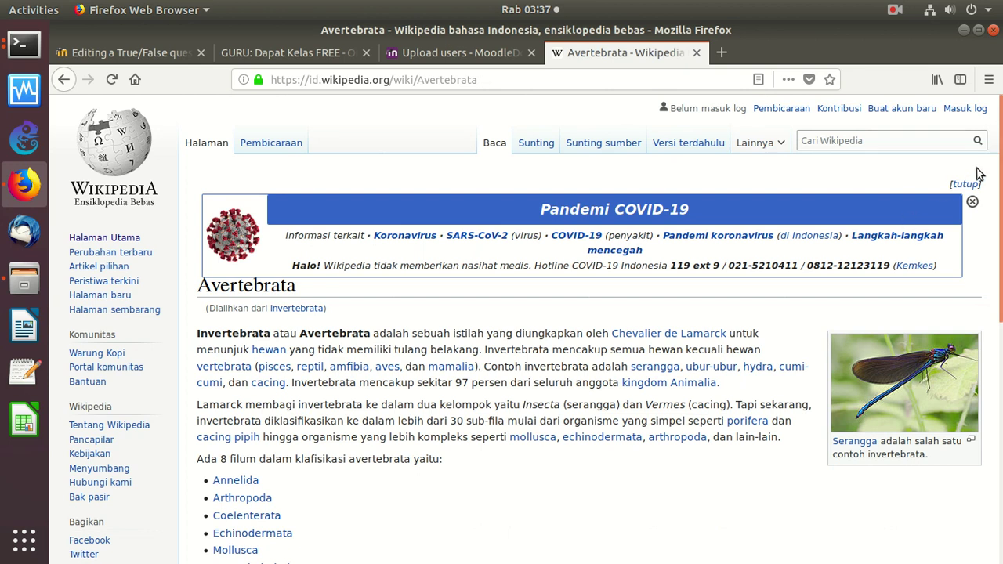
{"action": "scroll", "coordinate": [995, 144], "scroll_direction": "down", "scroll_amount": 1}
{"action": "scroll", "coordinate": [894, 325], "scroll_direction": "down", "scroll_amount": 5}
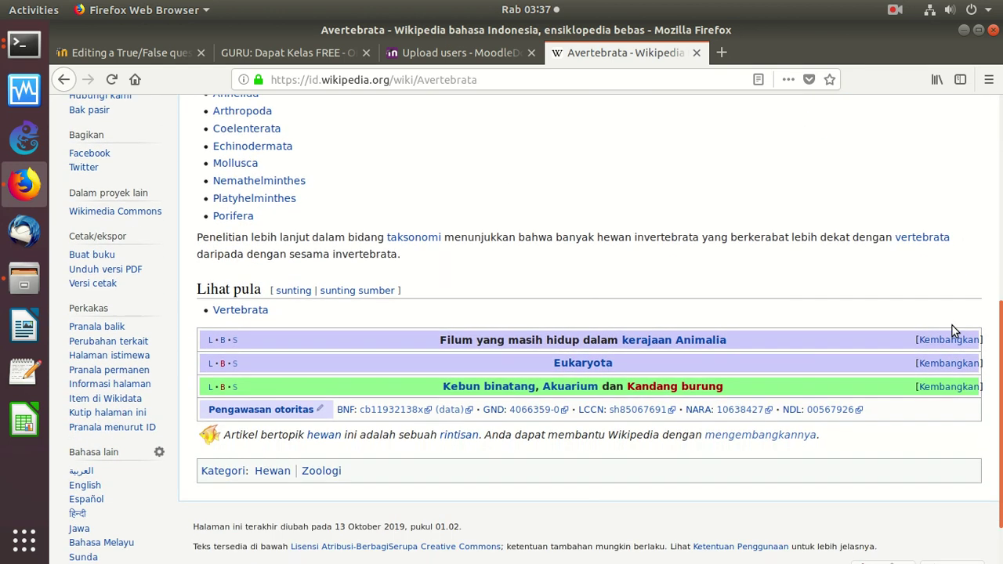
{"action": "scroll", "coordinate": [980, 235], "scroll_direction": "up", "scroll_amount": 6}
{"action": "scroll", "coordinate": [987, 227], "scroll_direction": "up", "scroll_amount": 1}
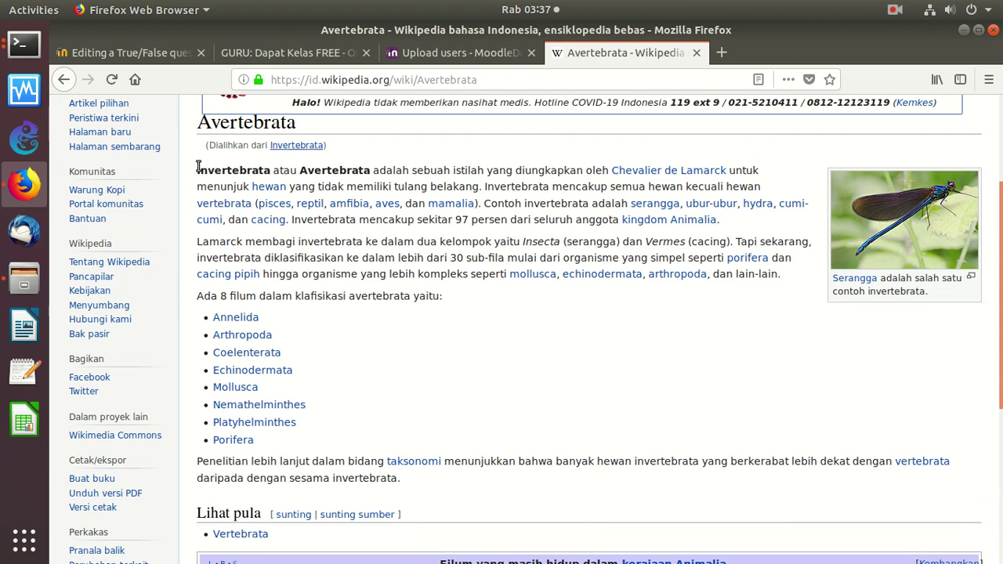
Copy the Avertebrata article's opening paragraph and start a blank Text Editor document
{"action": "left_click_drag", "start_coordinate": [197, 169], "coordinate": [639, 233]}
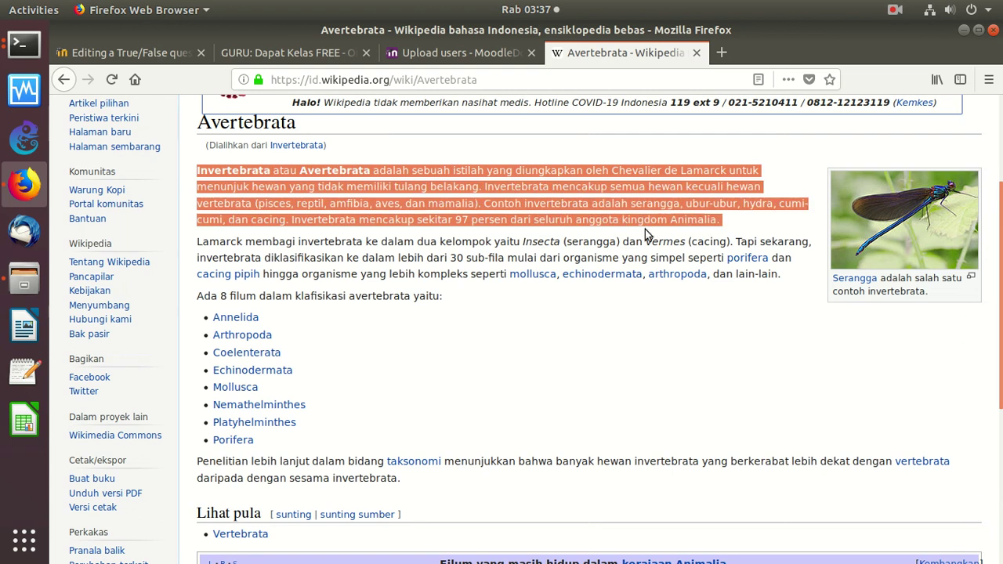
{"action": "right_click", "coordinate": [441, 205]}
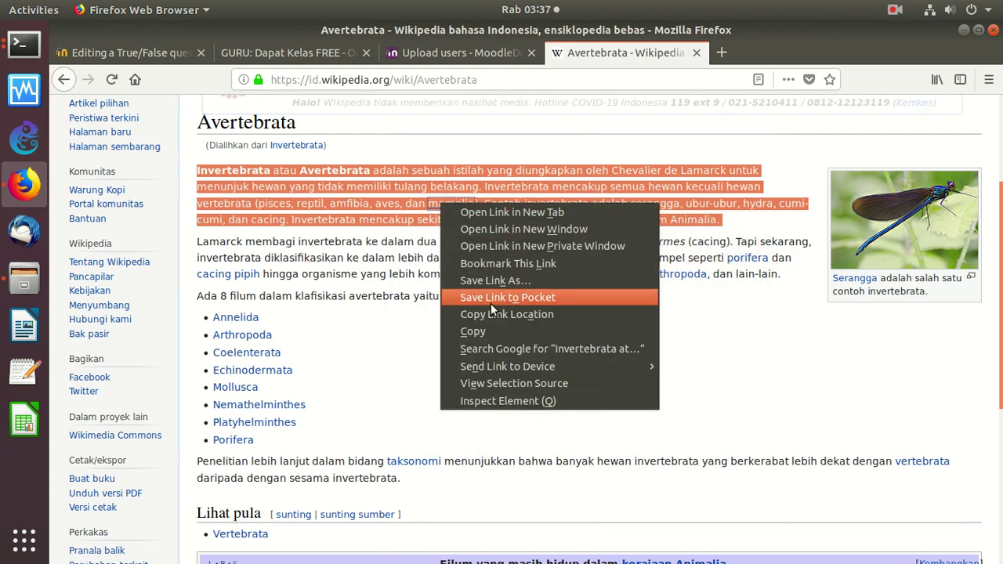
{"action": "left_click", "coordinate": [492, 327]}
{"action": "left_click", "coordinate": [23, 371]}
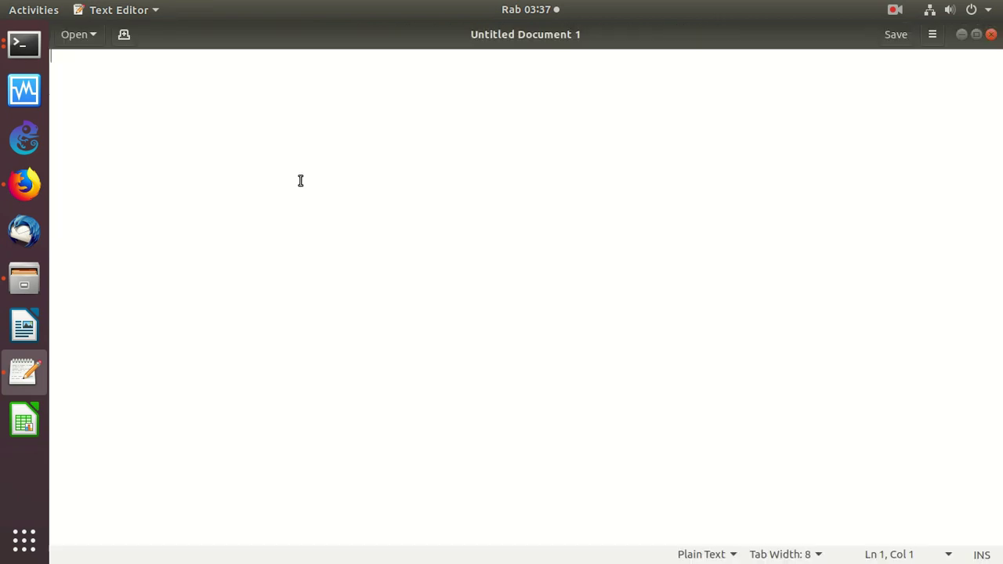
Paste the Avertebrata paragraph into Untitled Document 1 to strip formatting, recopy it, and go back to Firefox
{"action": "key", "text": "ctrl+v"}
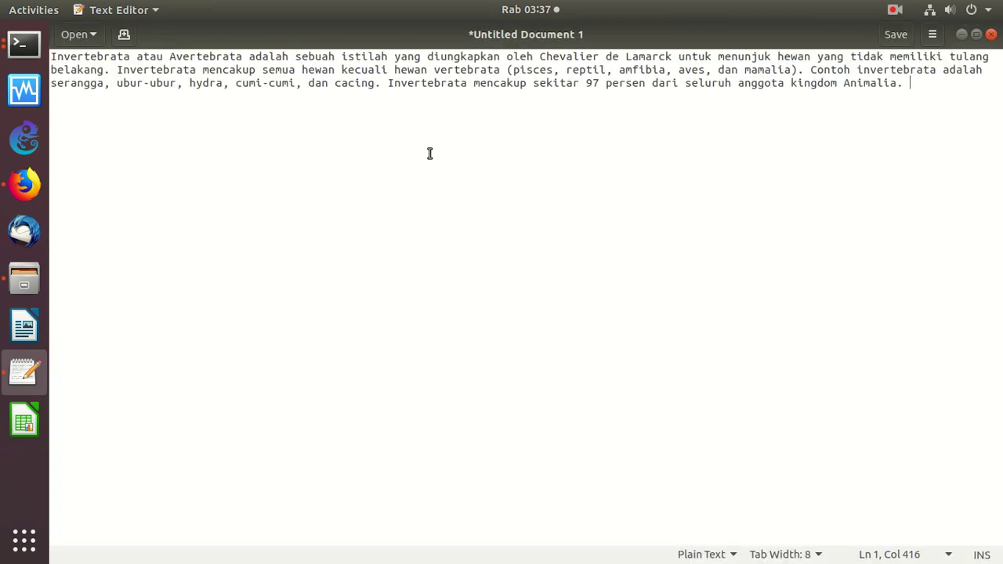
{"action": "key", "text": "ctrl+a"}
{"action": "right_click", "coordinate": [417, 81]}
{"action": "left_click", "coordinate": [441, 140]}
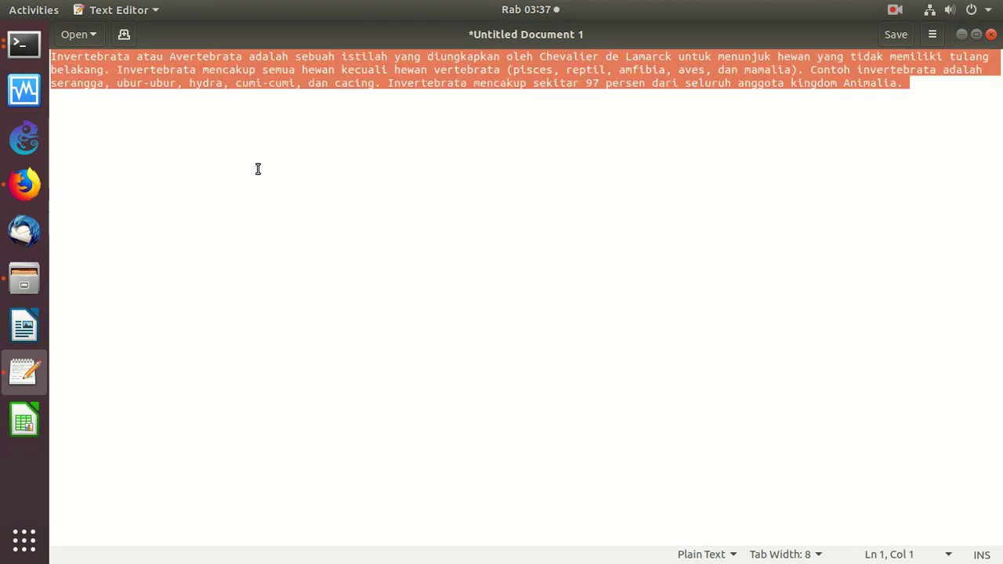
{"action": "left_click", "coordinate": [36, 190]}
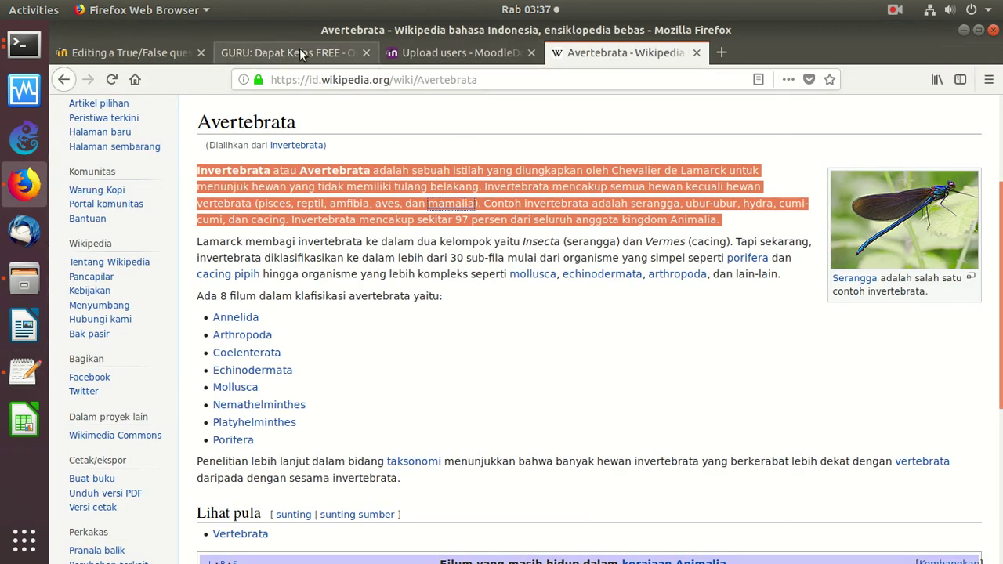
Paste the Avertebrata paragraph as the question text and name the question 'Biologi: Invertebrata'
{"action": "left_click", "coordinate": [125, 52]}
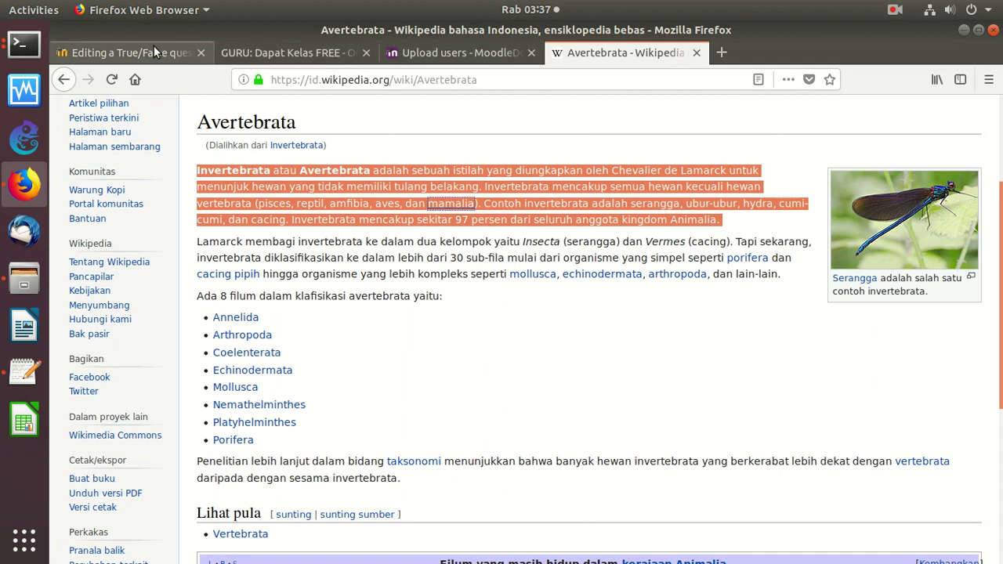
{"action": "key", "text": "ctrl+v"}
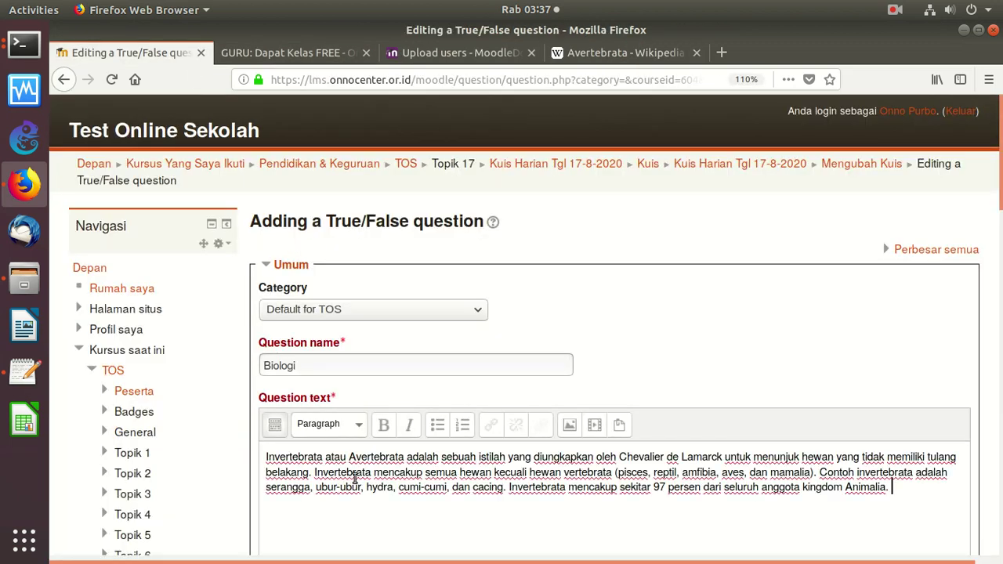
{"action": "scroll", "coordinate": [430, 263], "scroll_direction": "down", "scroll_amount": 3}
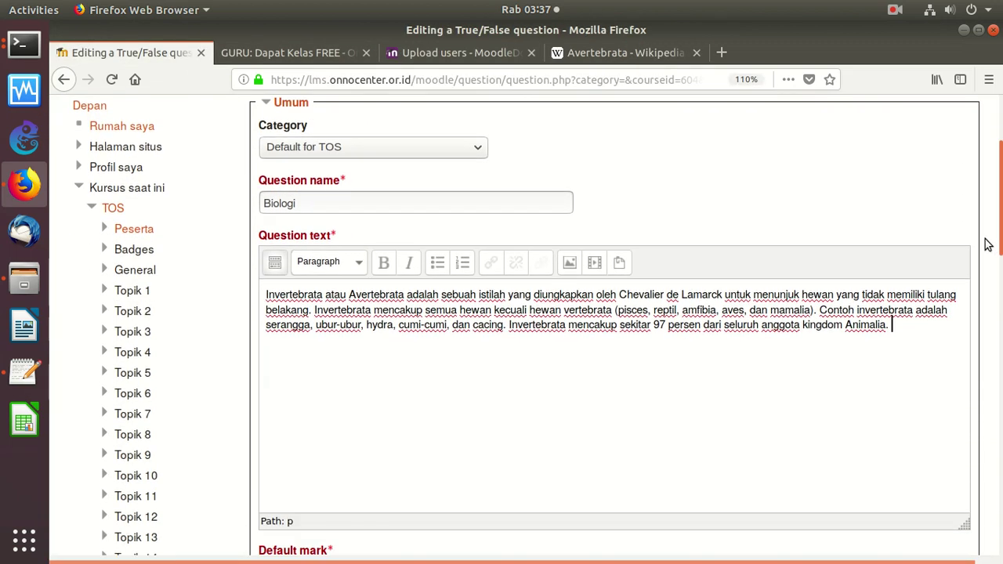
{"action": "left_click", "coordinate": [440, 196]}
{"action": "type", "text": ":"}
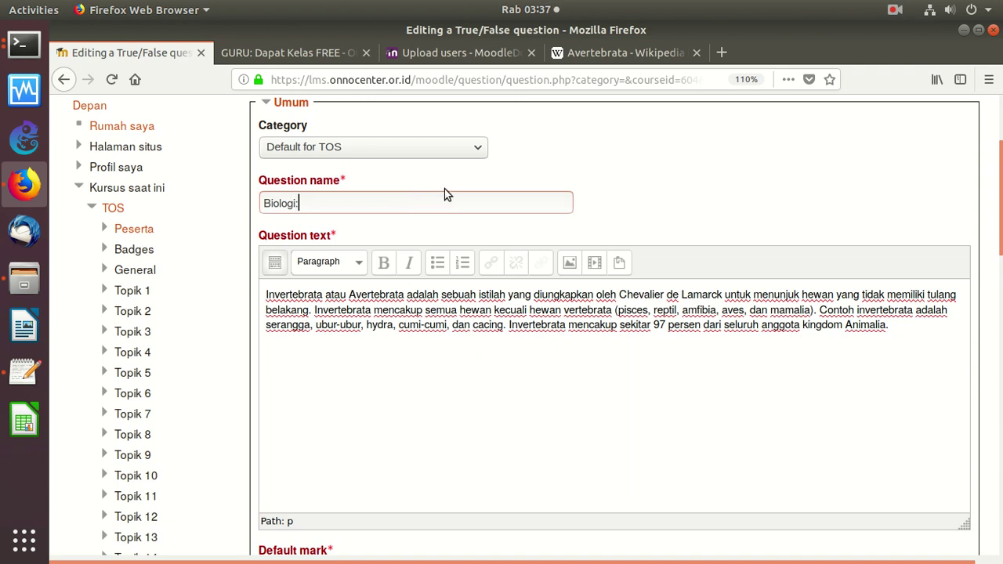
{"action": "type", "text": " Invertebrata"}
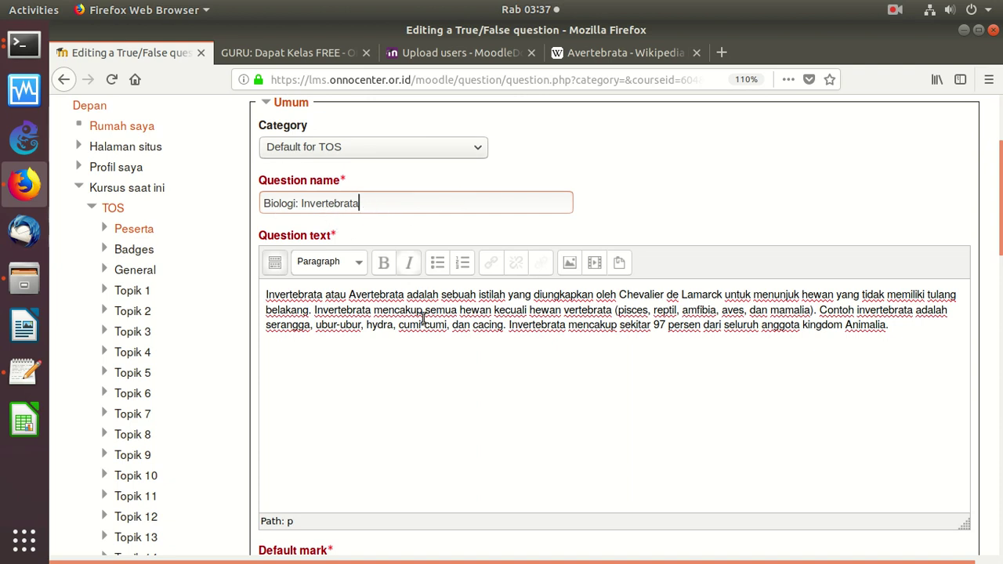
Set the question's correct answer to True
{"action": "scroll", "coordinate": [986, 314], "scroll_direction": "down", "scroll_amount": 10}
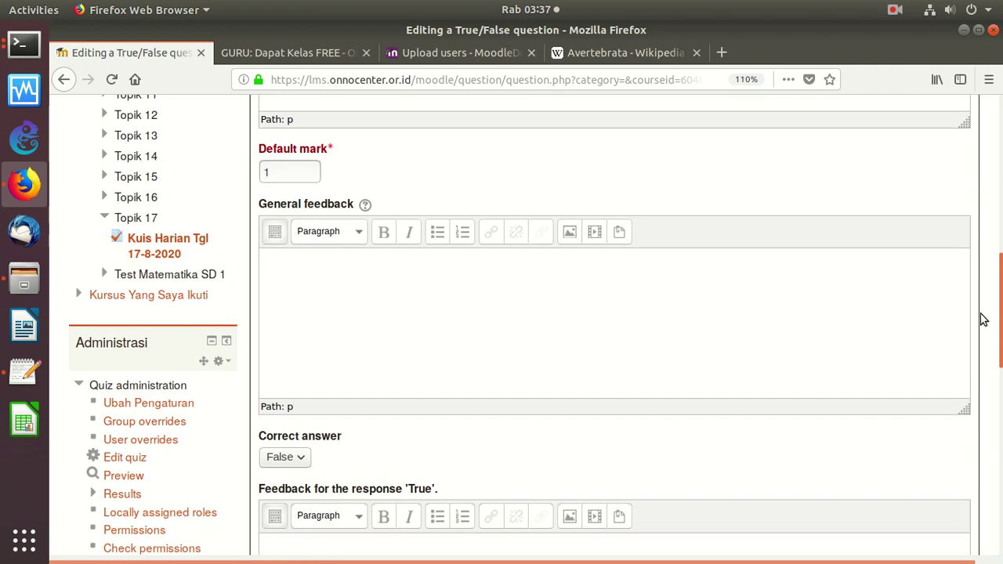
{"action": "scroll", "coordinate": [984, 313], "scroll_direction": "up", "scroll_amount": 3}
{"action": "scroll", "coordinate": [979, 313], "scroll_direction": "down", "scroll_amount": 6}
{"action": "left_click", "coordinate": [293, 367]}
{"action": "left_click", "coordinate": [279, 405]}
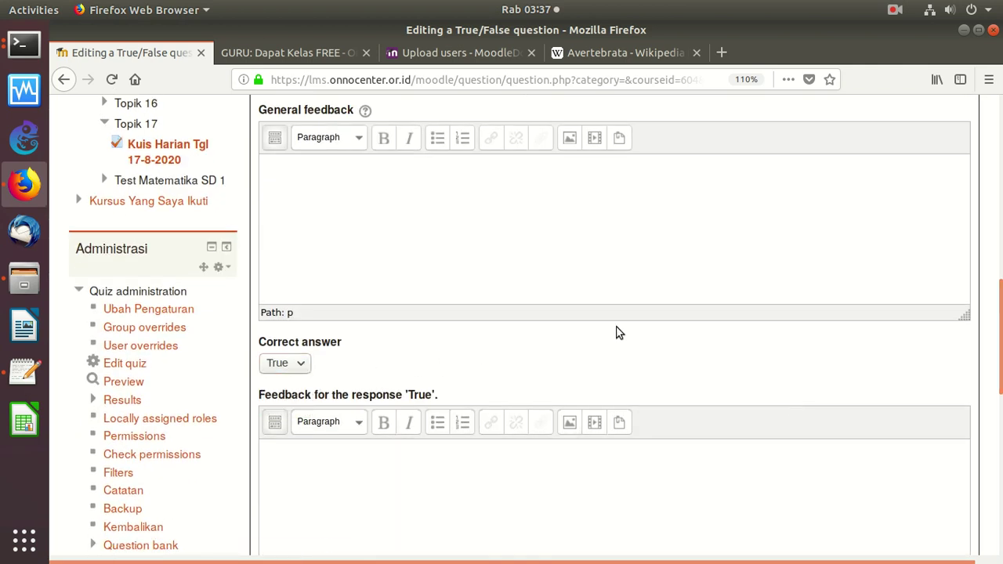
{"action": "scroll", "coordinate": [949, 477], "scroll_direction": "down", "scroll_amount": 12}
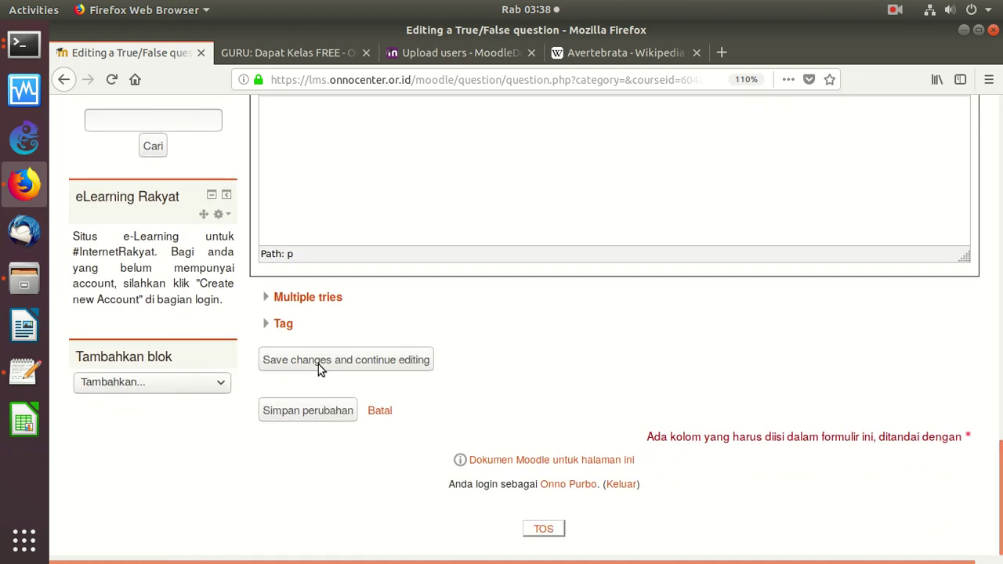
Save the True/False question, duplicate it, and remove the '(copy)' suffix from the new name
{"action": "left_click", "coordinate": [312, 413]}
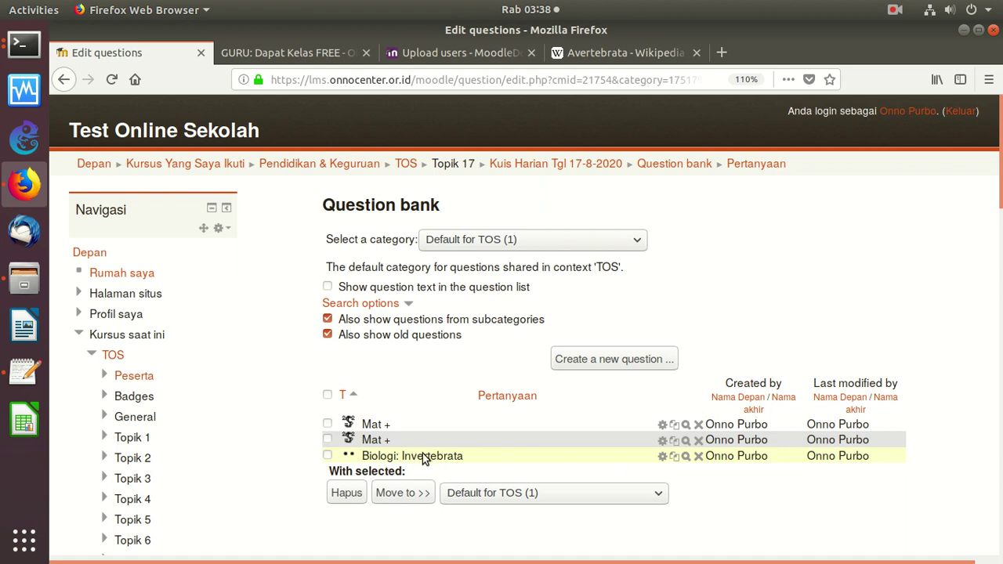
{"action": "left_click", "coordinate": [678, 461]}
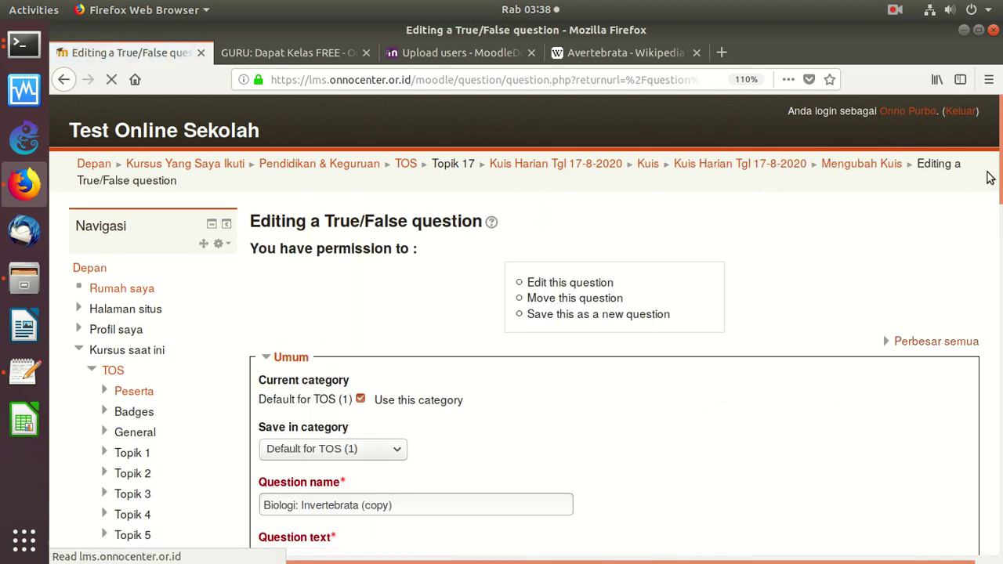
{"action": "scroll", "coordinate": [545, 236], "scroll_direction": "down", "scroll_amount": 5}
{"action": "left_click", "coordinate": [476, 206]}
{"action": "key", "text": "BackSpace"}
{"action": "key", "text": "BackSpace"}
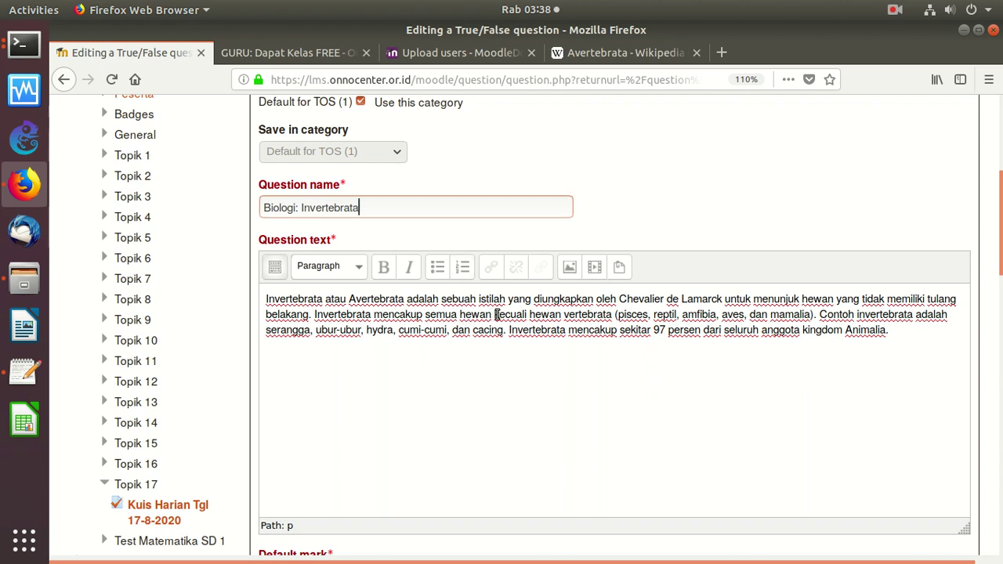
Delete 'kecuali hewan vertebrata' from the question text and set the correct answer to False
{"action": "left_click_drag", "start_coordinate": [494, 314], "coordinate": [612, 314]}
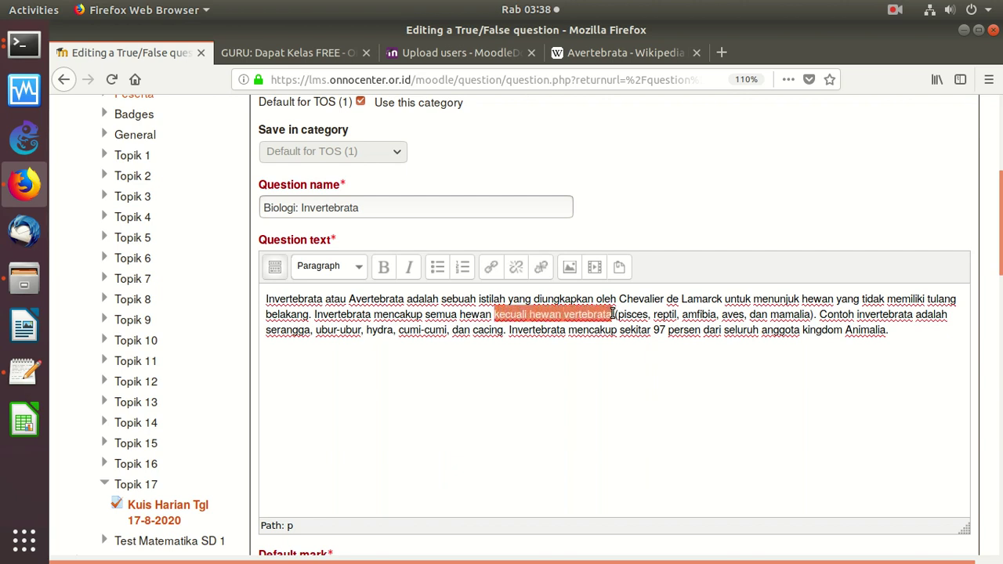
{"action": "key", "text": "BackSpace"}
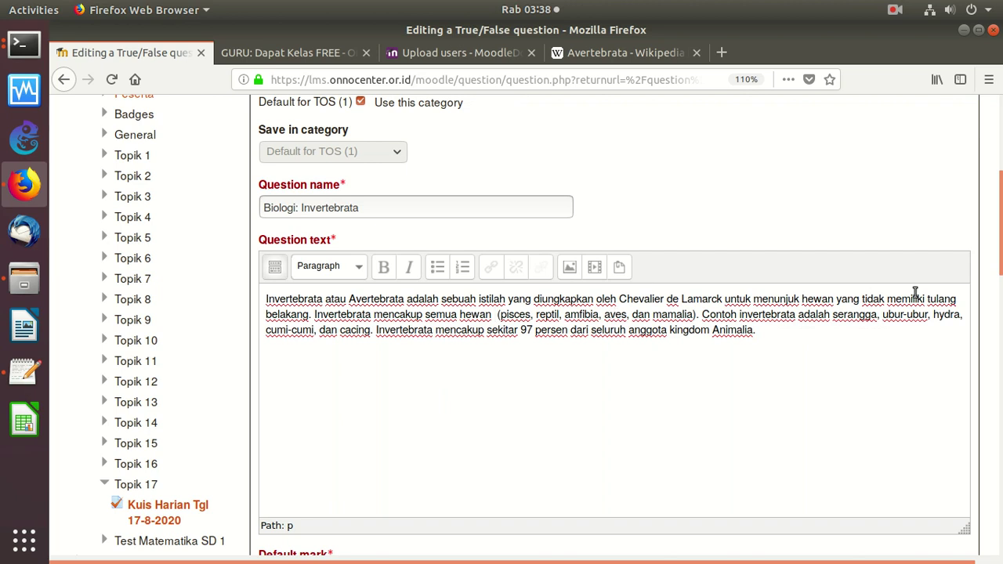
{"action": "scroll", "coordinate": [986, 324], "scroll_direction": "down", "scroll_amount": 5}
{"action": "scroll", "coordinate": [986, 323], "scroll_direction": "down", "scroll_amount": 2}
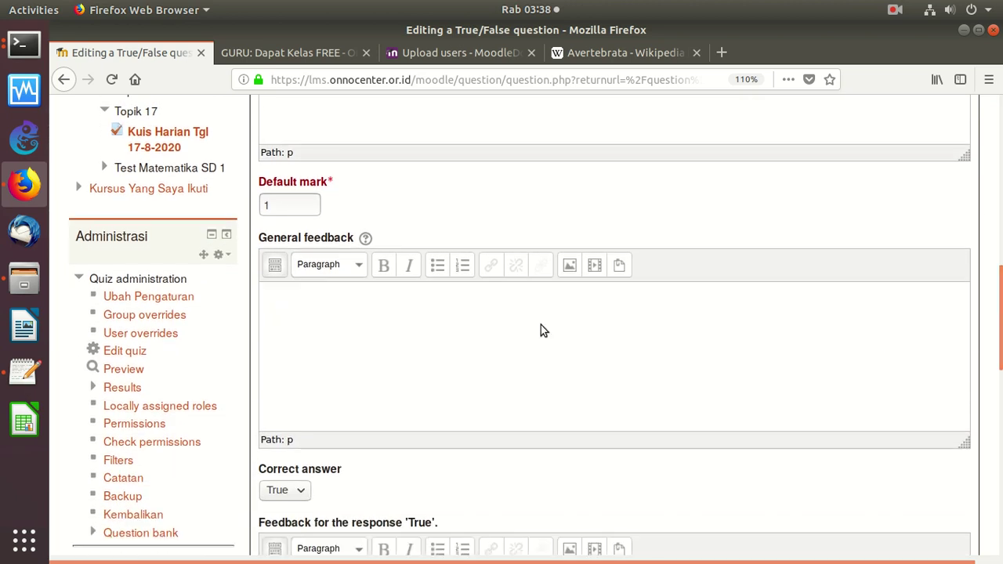
{"action": "left_click", "coordinate": [301, 493]}
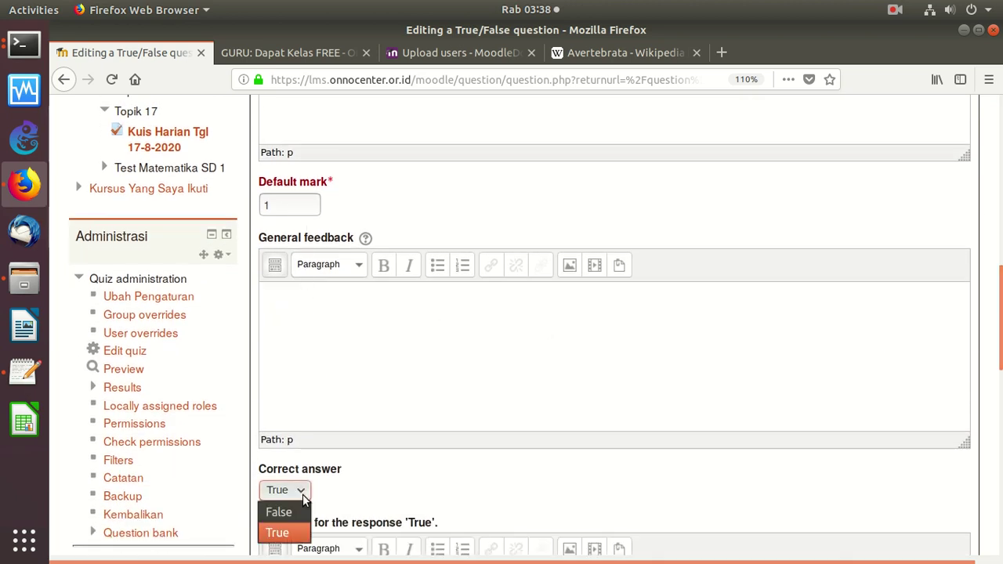
{"action": "left_click", "coordinate": [291, 510]}
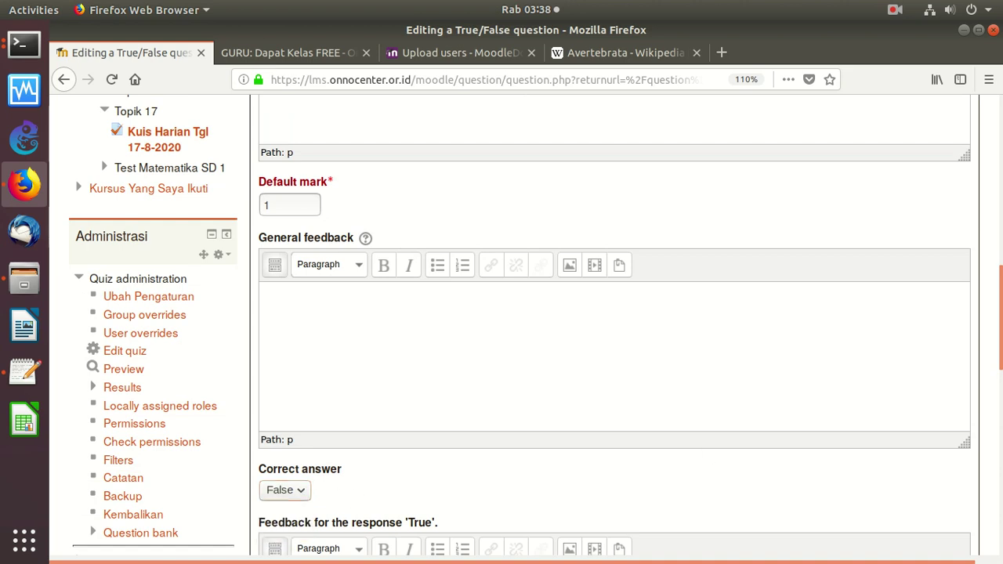
{"action": "scroll", "coordinate": [994, 405], "scroll_direction": "down", "scroll_amount": 10}
{"action": "scroll", "coordinate": [976, 490], "scroll_direction": "down", "scroll_amount": 2}
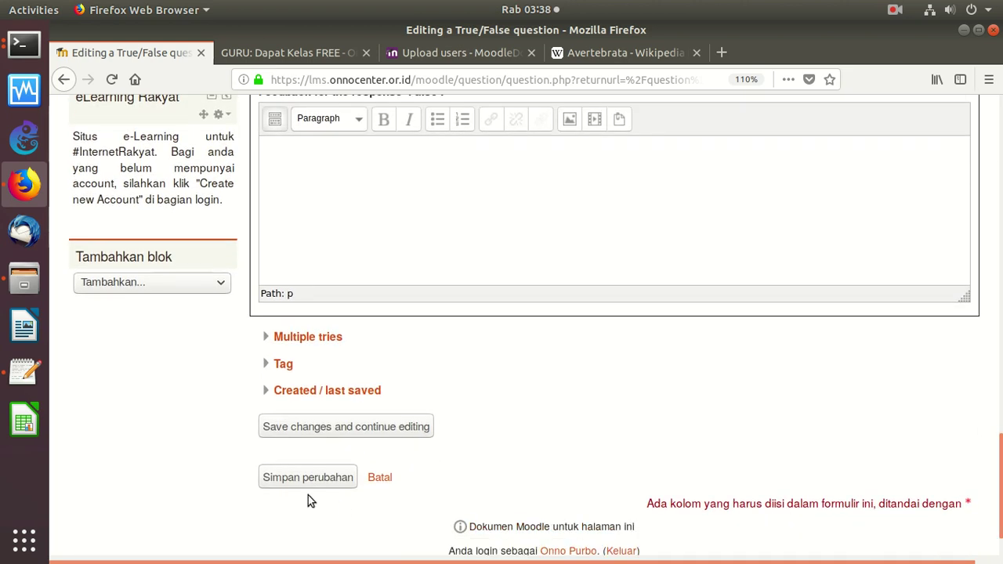
Save the edited duplicate, duplicate the first Biologi question, and change 97 to 20 in its text
{"action": "left_click", "coordinate": [327, 475]}
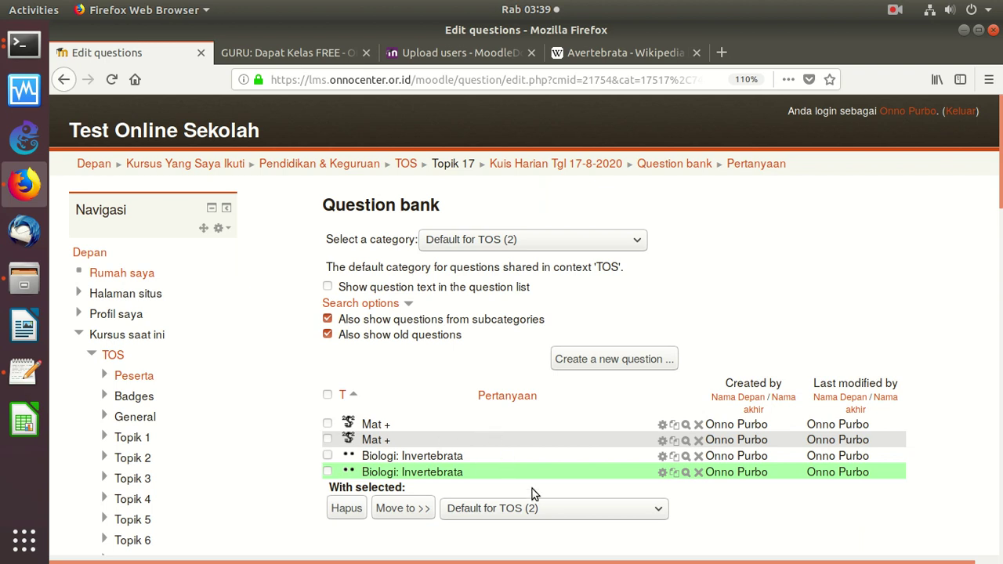
{"action": "left_click", "coordinate": [674, 459]}
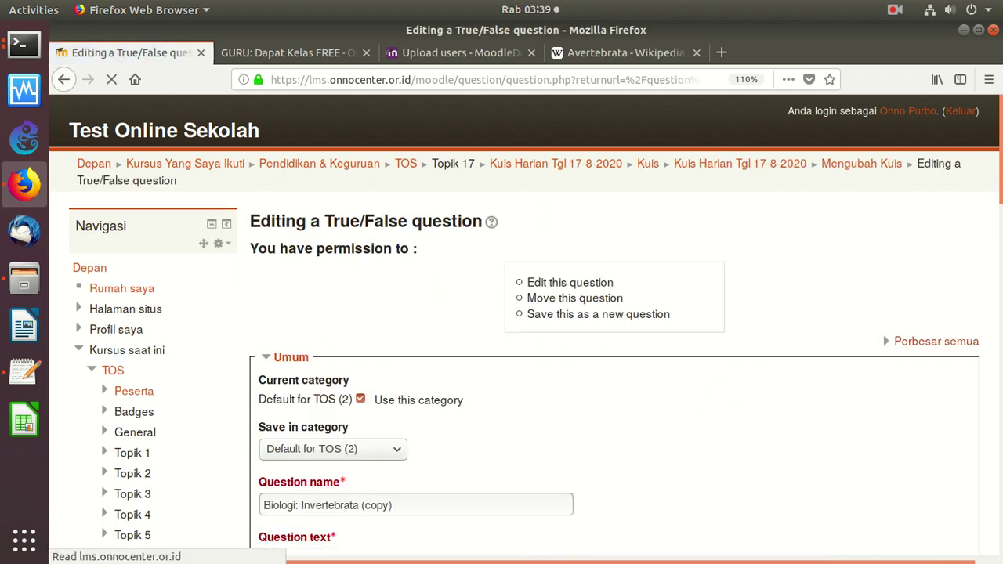
{"action": "scroll", "coordinate": [618, 261], "scroll_direction": "down", "scroll_amount": 5}
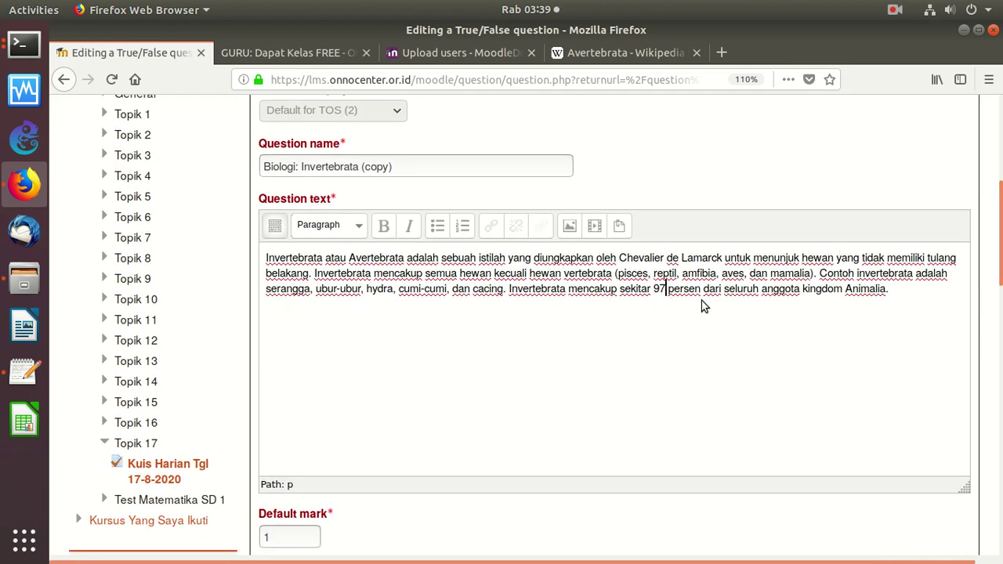
{"action": "key", "text": "BackSpace"}
{"action": "key", "text": "BackSpace"}
{"action": "type", "text": "20"}
Set the correct answer to False and save the 20 percent question
{"action": "scroll", "coordinate": [962, 298], "scroll_direction": "down", "scroll_amount": 10}
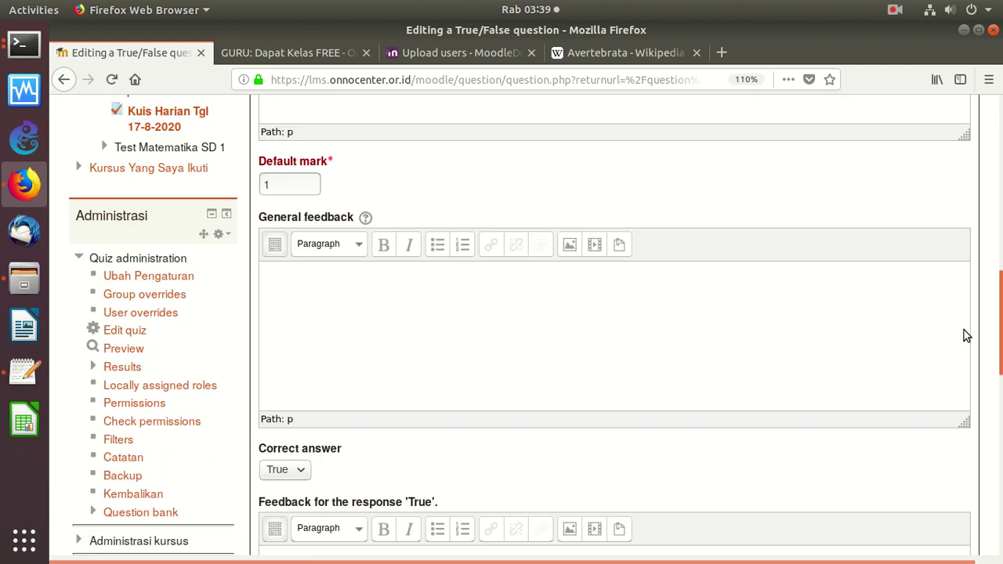
{"action": "left_click", "coordinate": [298, 345]}
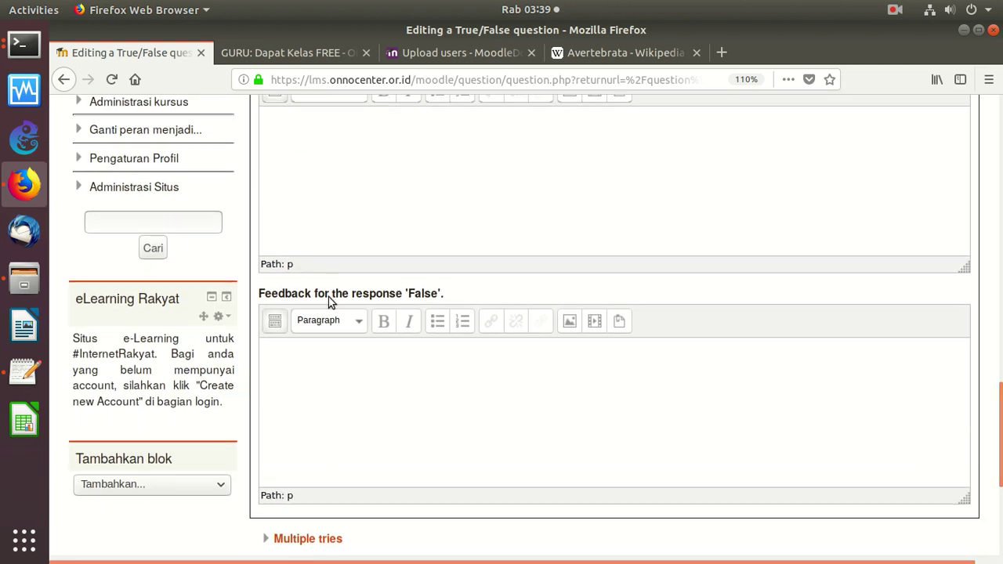
{"action": "scroll", "coordinate": [589, 374], "scroll_direction": "up", "scroll_amount": 3}
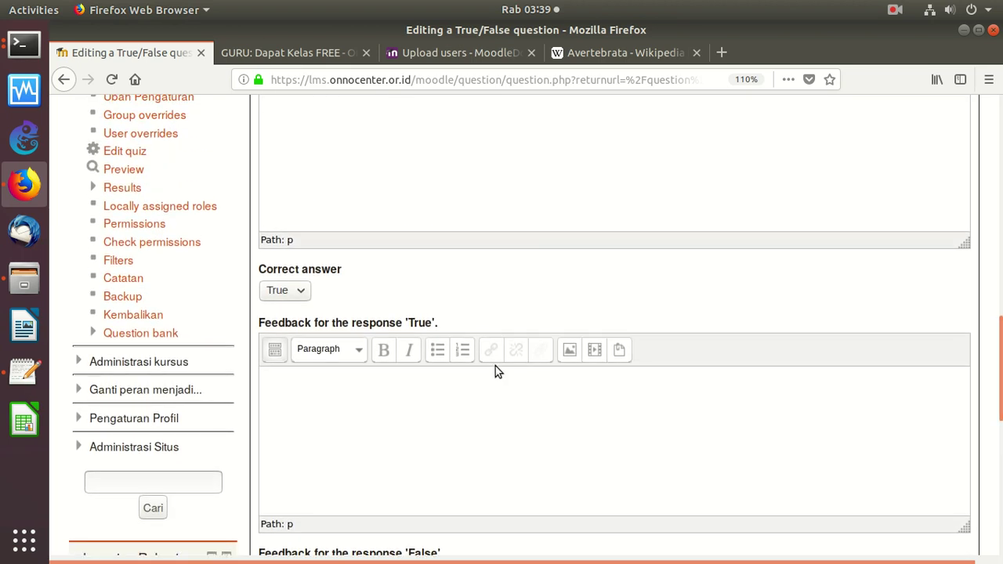
{"action": "left_click", "coordinate": [275, 290]}
{"action": "left_click", "coordinate": [288, 315]}
{"action": "scroll", "coordinate": [972, 486], "scroll_direction": "down", "scroll_amount": 10}
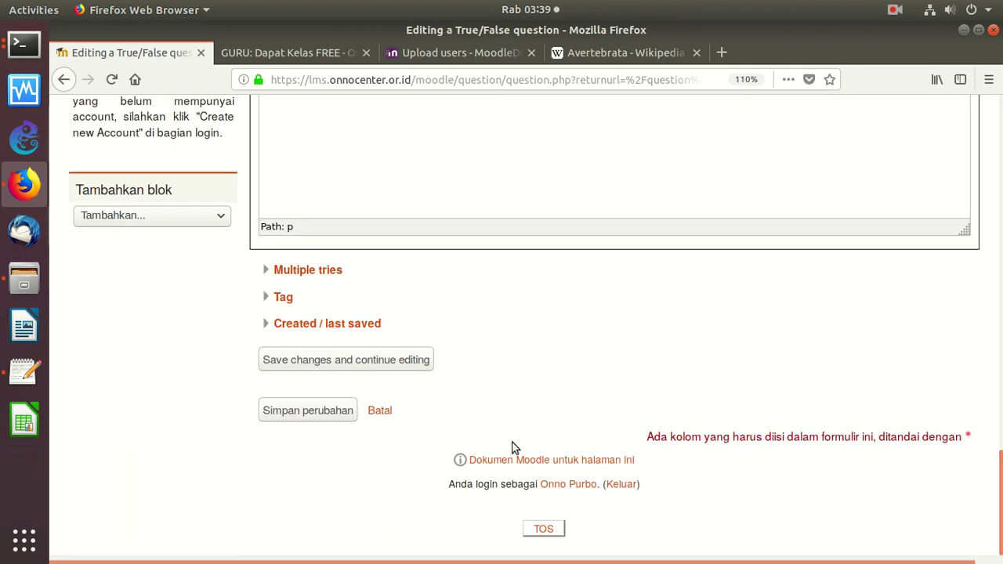
{"action": "left_click", "coordinate": [341, 410]}
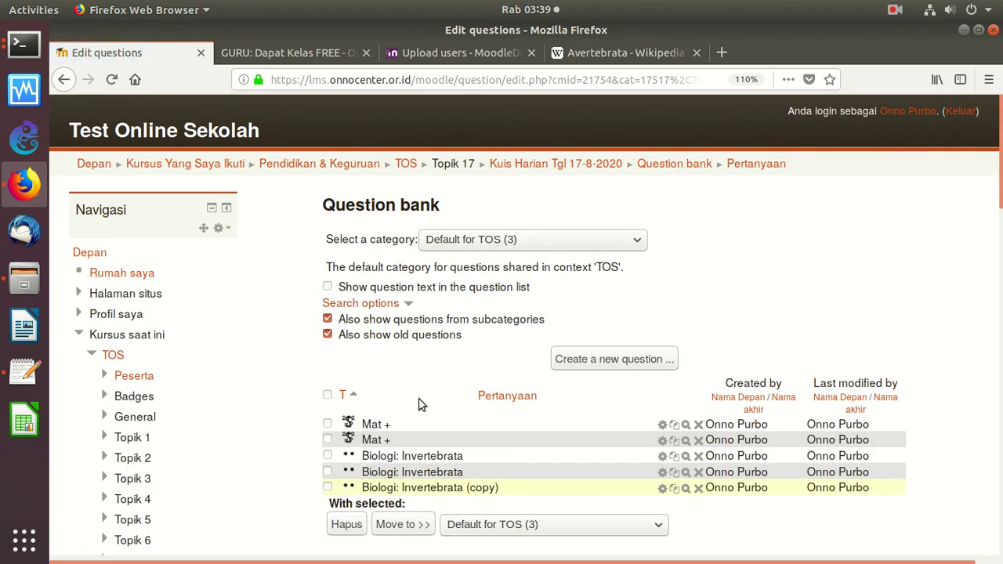
{"action": "left_click", "coordinate": [662, 458]}
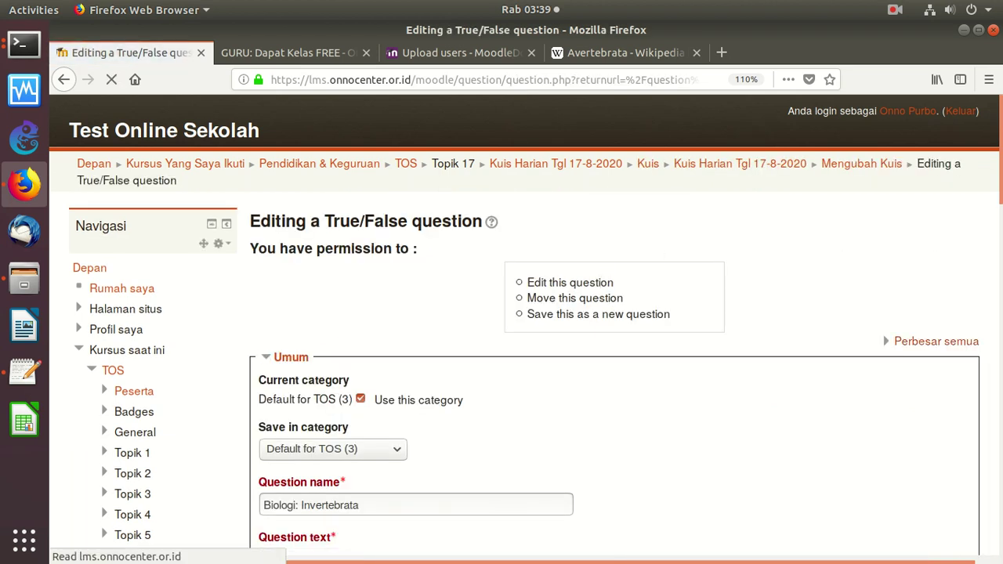
{"action": "scroll", "coordinate": [938, 243], "scroll_direction": "down", "scroll_amount": 5}
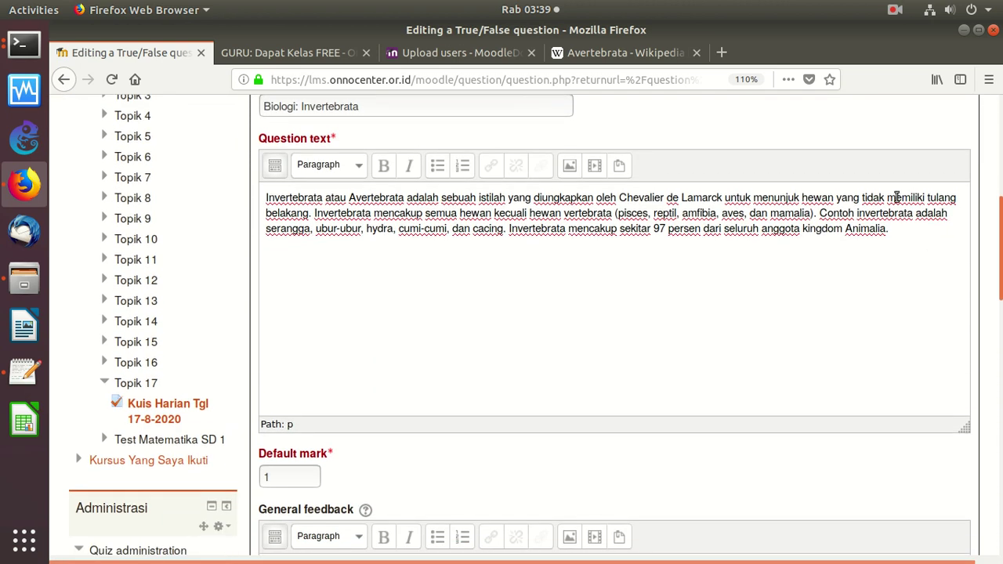
{"action": "left_click_drag", "start_coordinate": [910, 232], "coordinate": [255, 206]}
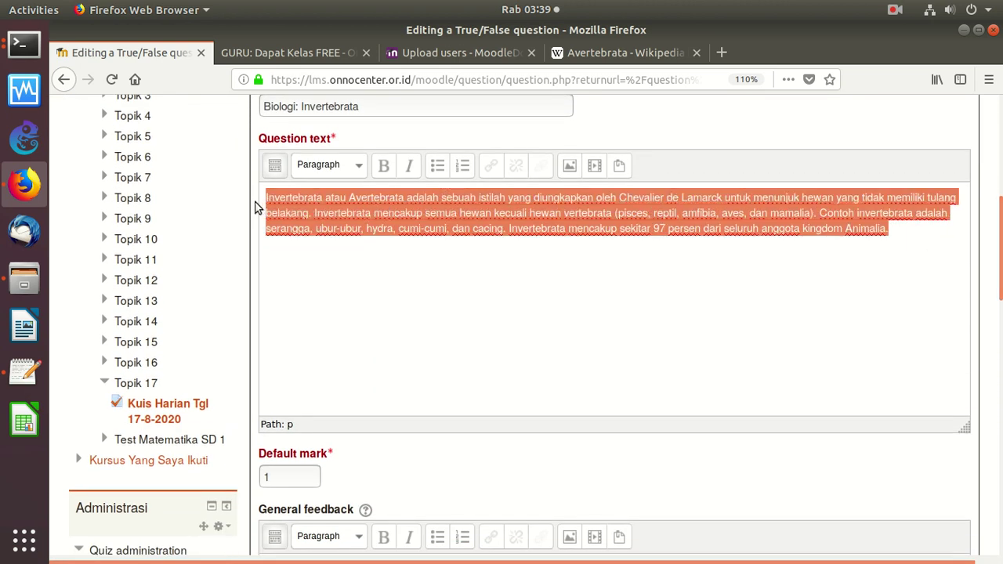
{"action": "right_click", "coordinate": [391, 230]}
{"action": "left_click", "coordinate": [403, 249]}
{"action": "left_click", "coordinate": [23, 372]}
{"action": "left_click", "coordinate": [308, 70]}
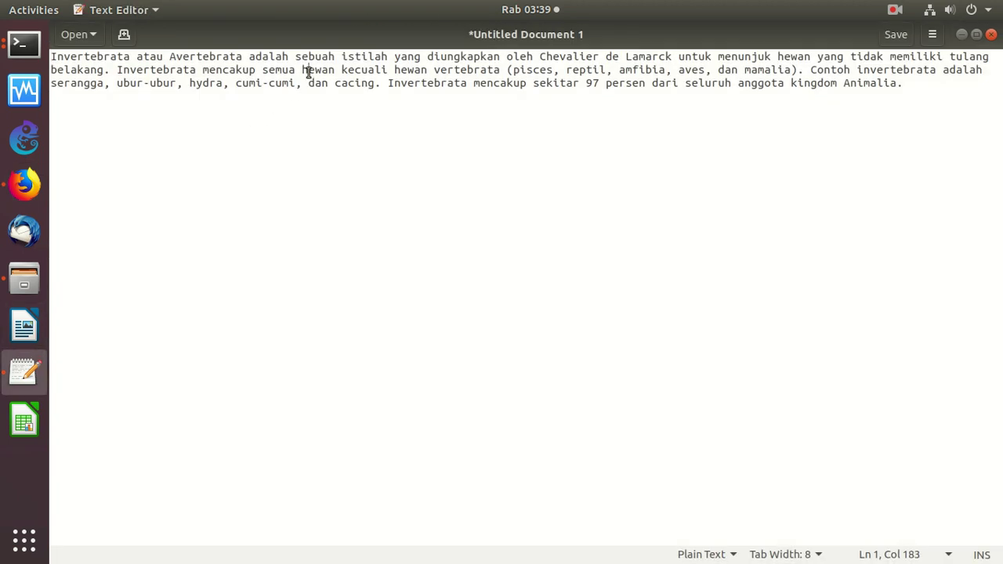
{"action": "key", "text": "ctrl+a"}
{"action": "right_click", "coordinate": [309, 72]}
{"action": "left_click", "coordinate": [318, 128]}
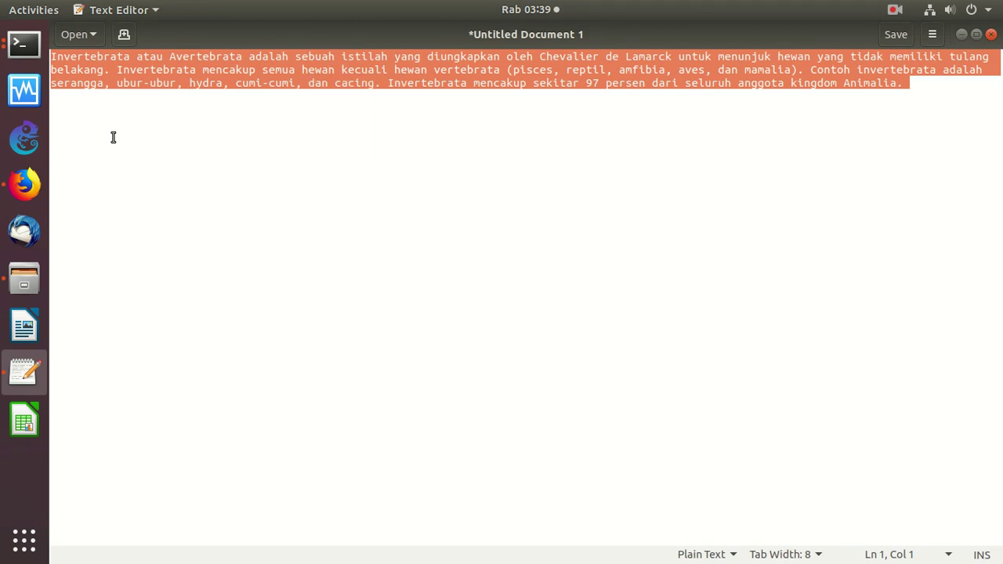
{"action": "left_click", "coordinate": [25, 184]}
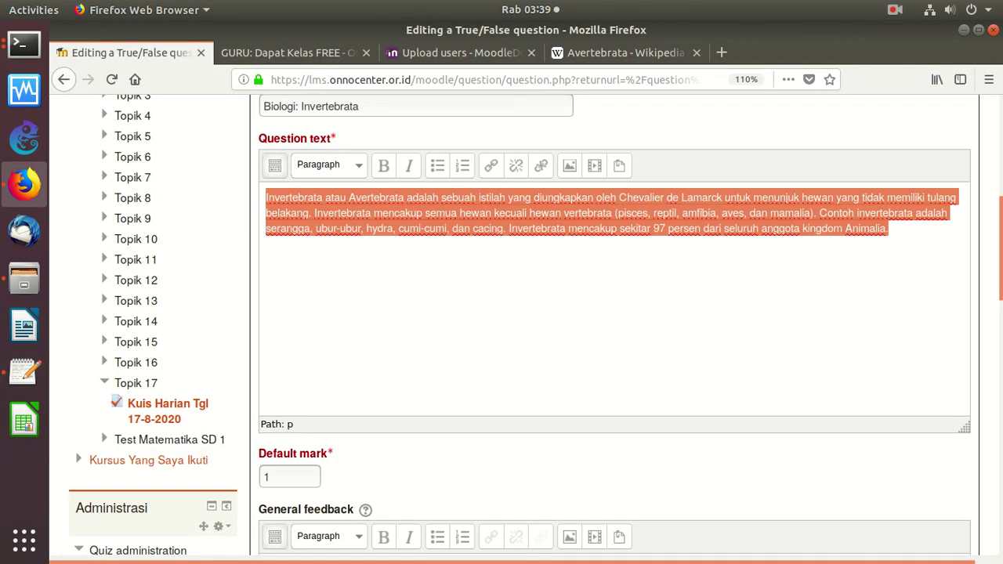
{"action": "scroll", "coordinate": [757, 162], "scroll_direction": "up", "scroll_amount": 5}
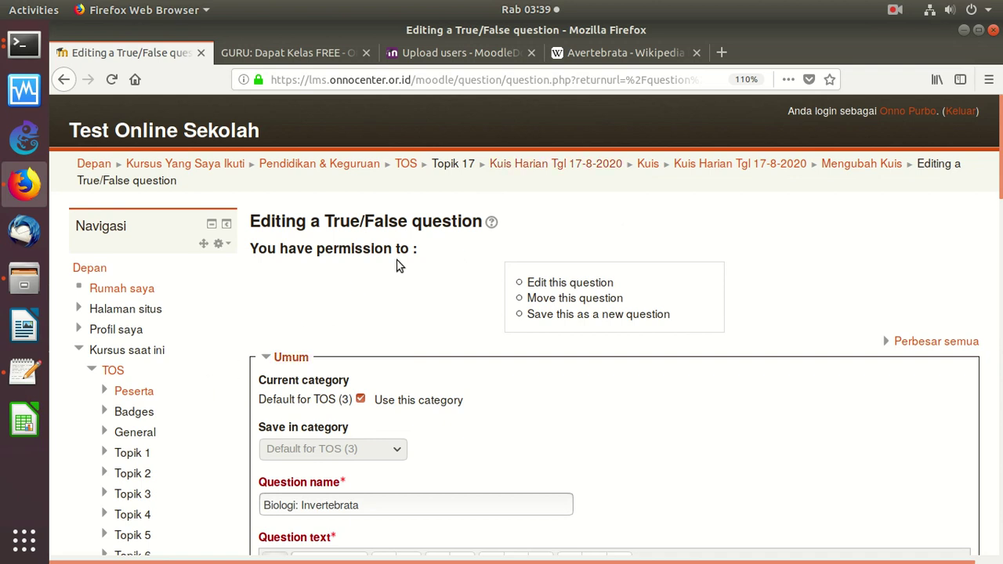
{"action": "left_click", "coordinate": [64, 79]}
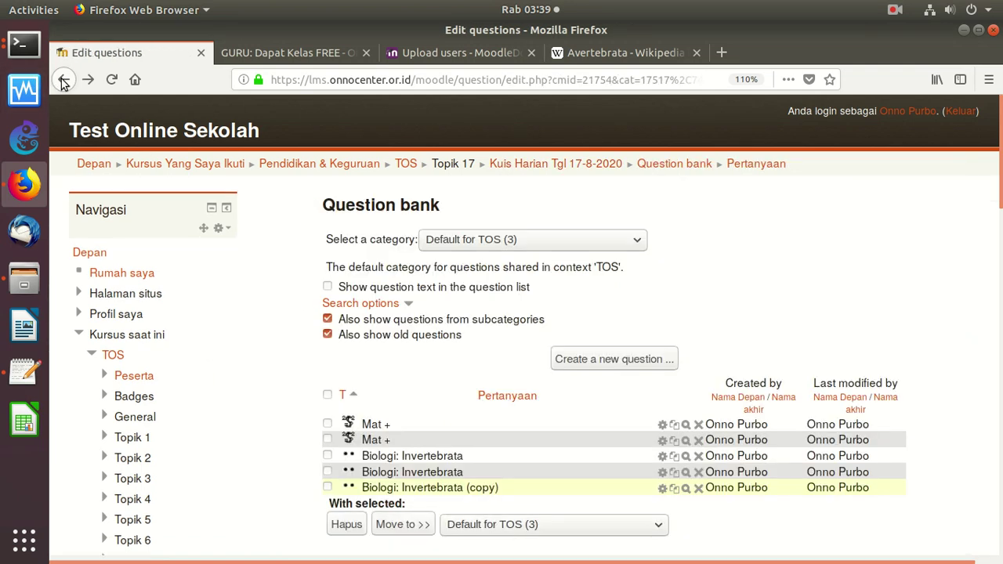
Create a new Short answer question named 'Biologi: Invertebrata'
{"action": "left_click", "coordinate": [598, 357]}
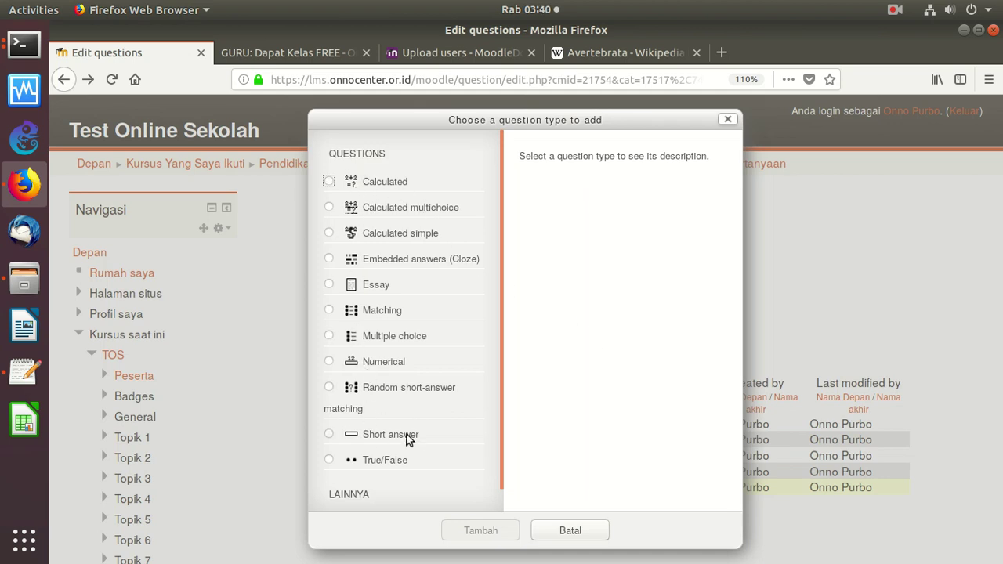
{"action": "left_click", "coordinate": [329, 435]}
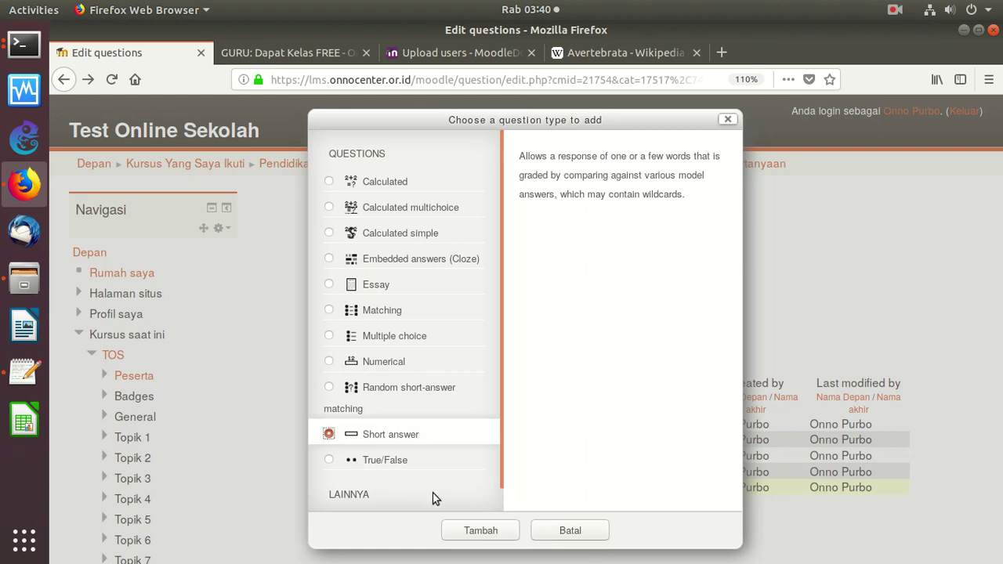
{"action": "left_click", "coordinate": [480, 531]}
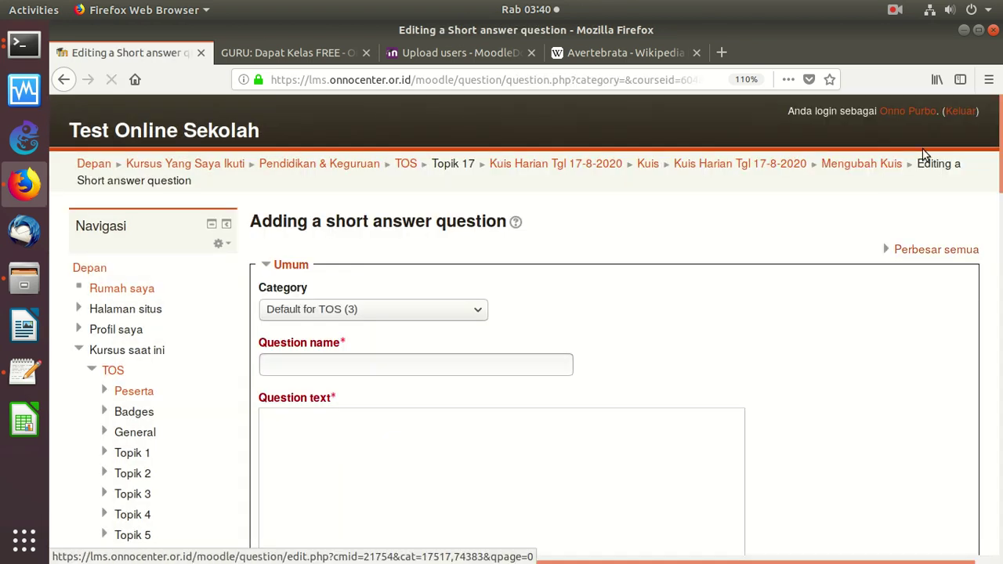
{"action": "scroll", "coordinate": [994, 170], "scroll_direction": "down", "scroll_amount": 5}
{"action": "left_click", "coordinate": [407, 163]}
{"action": "type", "text": "Biologi: I"}
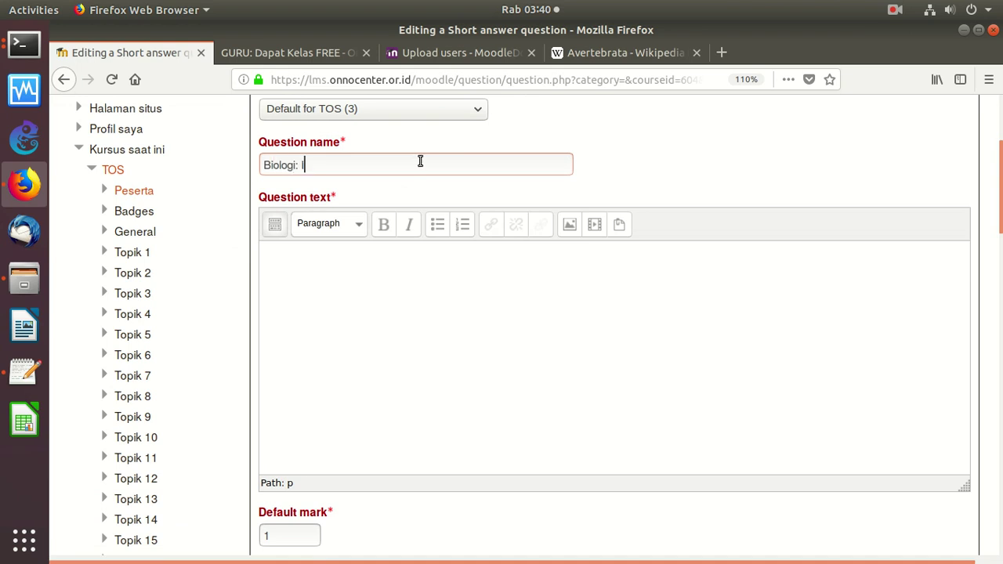
{"action": "type", "text": "nvertebrata"}
Paste the Invertebrata paragraph as question text and replace 'mamalia' with a dotted blank
{"action": "key", "text": "ctrl+v"}
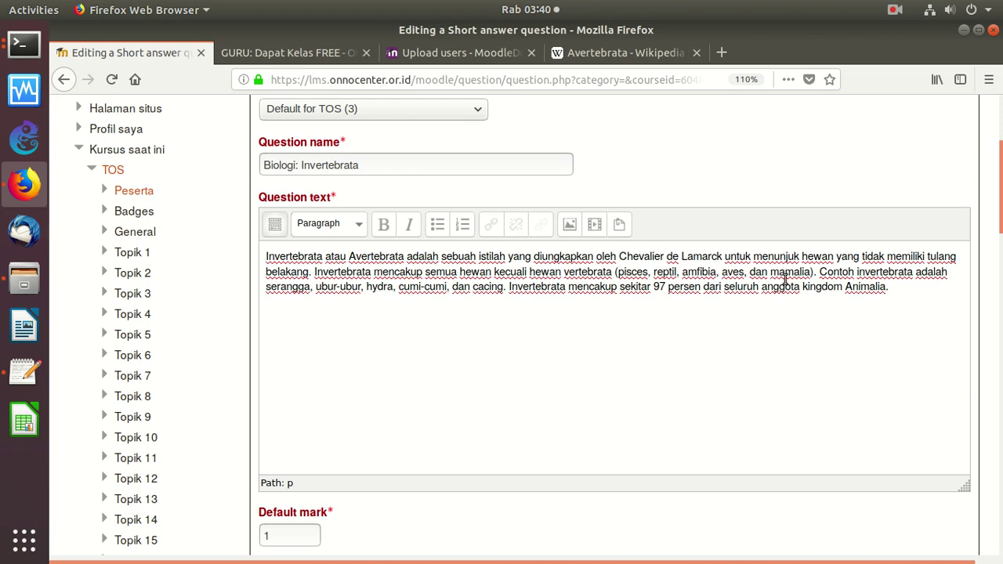
{"action": "left_click_drag", "start_coordinate": [810, 272], "coordinate": [770, 275]}
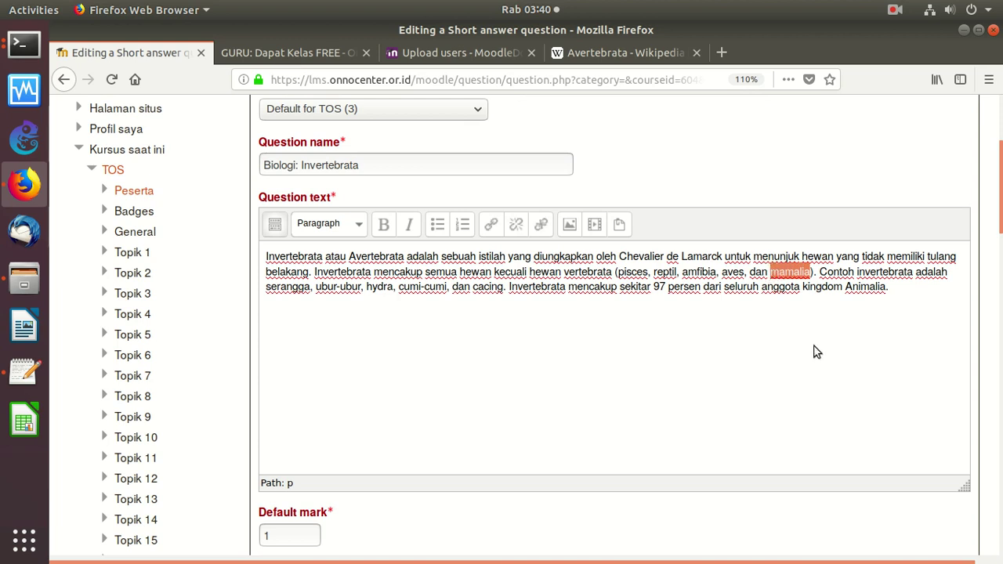
{"action": "type", "text": ".........................."}
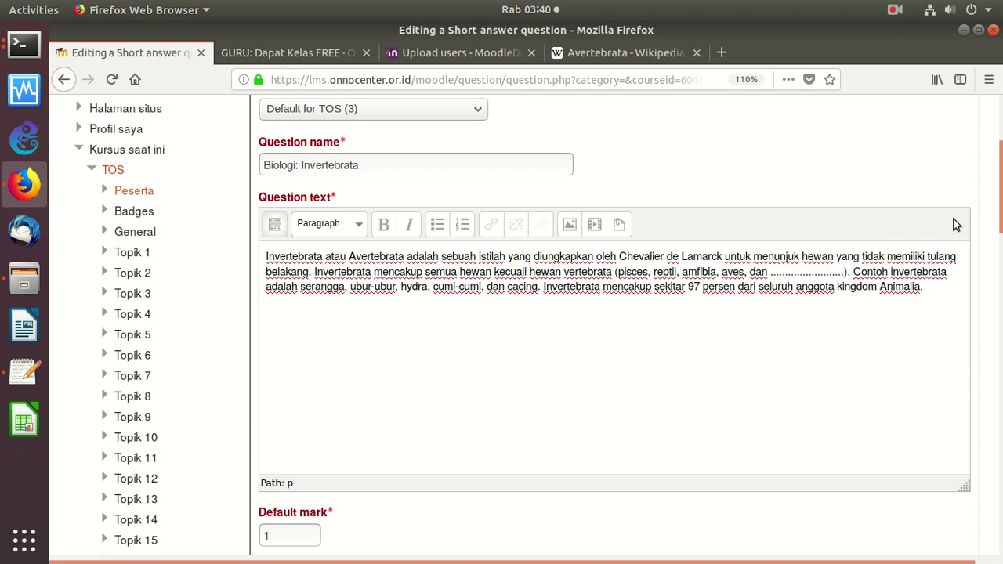
{"action": "scroll", "coordinate": [991, 263], "scroll_direction": "down", "scroll_amount": 3}
{"action": "scroll", "coordinate": [991, 263], "scroll_direction": "down", "scroll_amount": 5}
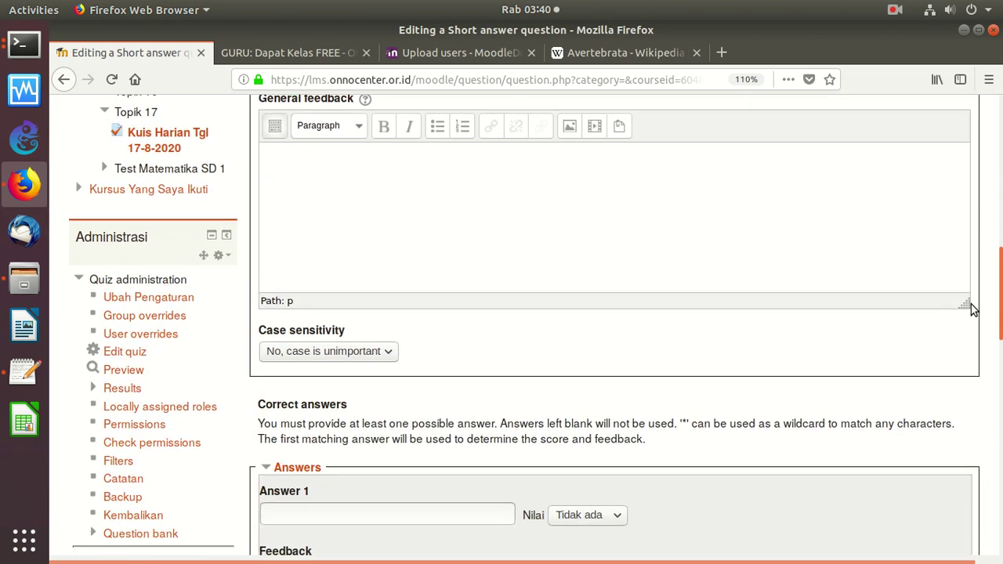
{"action": "scroll", "coordinate": [954, 364], "scroll_direction": "down", "scroll_amount": 1}
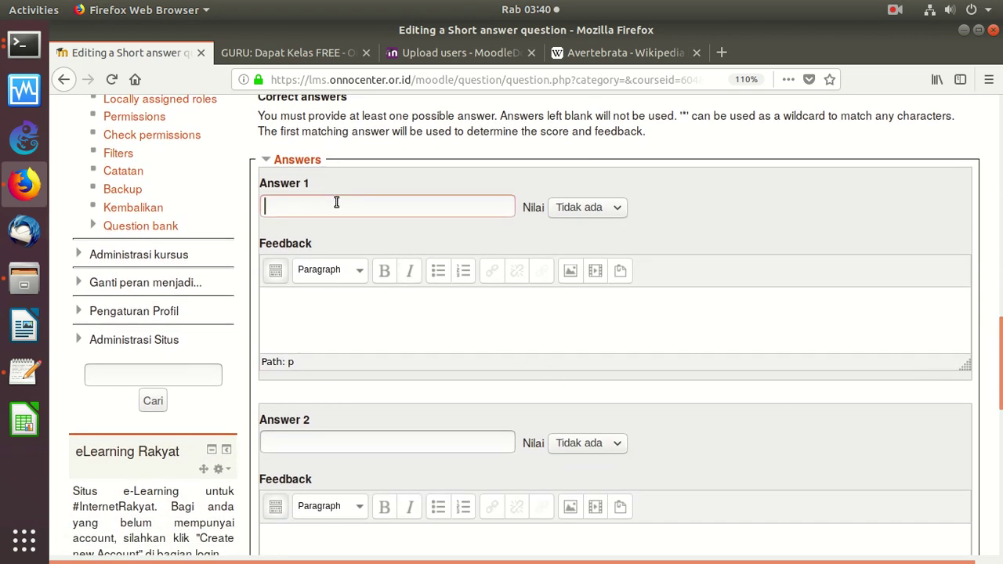
Set Answer 1 to 'mamalia' with 100% grade and save the question
{"action": "type", "text": "mamalia"}
{"action": "left_click", "coordinate": [595, 210]}
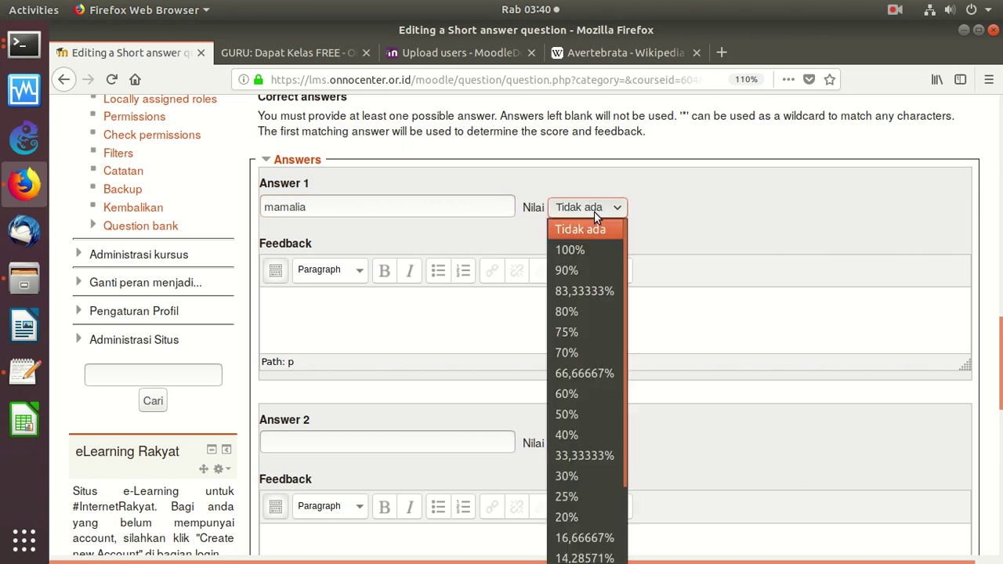
{"action": "left_click", "coordinate": [587, 252]}
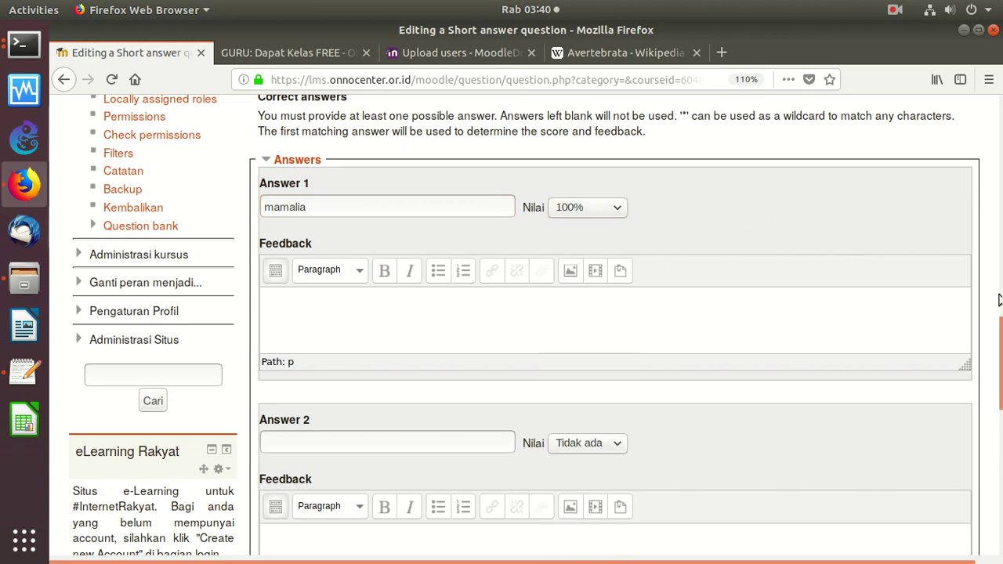
{"action": "scroll", "coordinate": [753, 206], "scroll_direction": "up", "scroll_amount": 15}
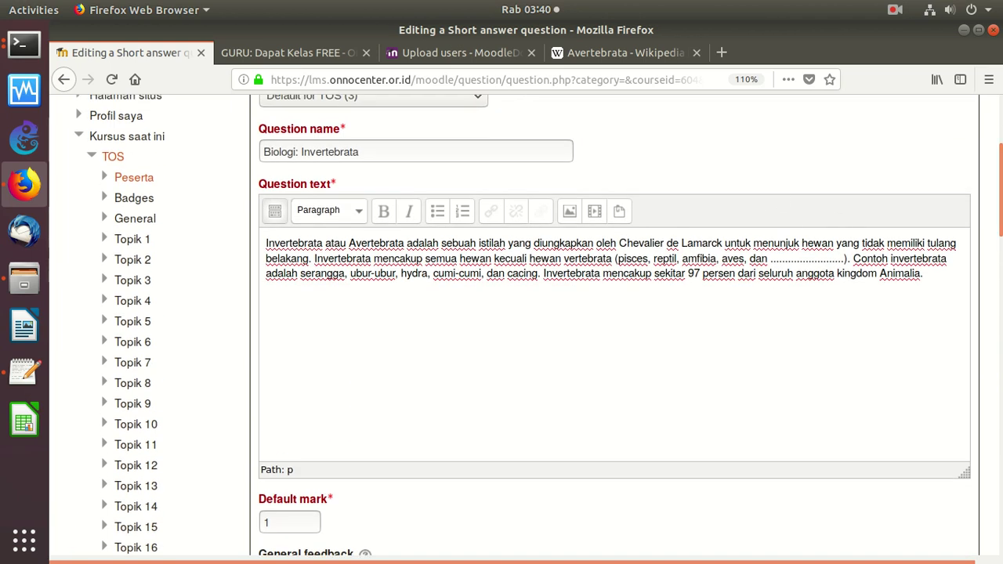
{"action": "scroll", "coordinate": [989, 334], "scroll_direction": "down", "scroll_amount": 10}
{"action": "scroll", "coordinate": [990, 333], "scroll_direction": "down", "scroll_amount": 10}
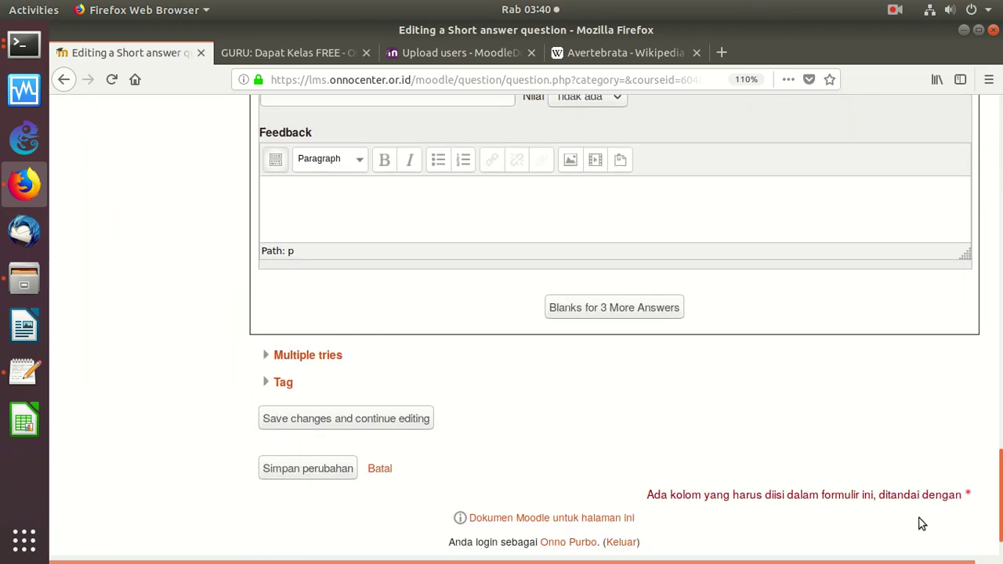
{"action": "left_click", "coordinate": [321, 462]}
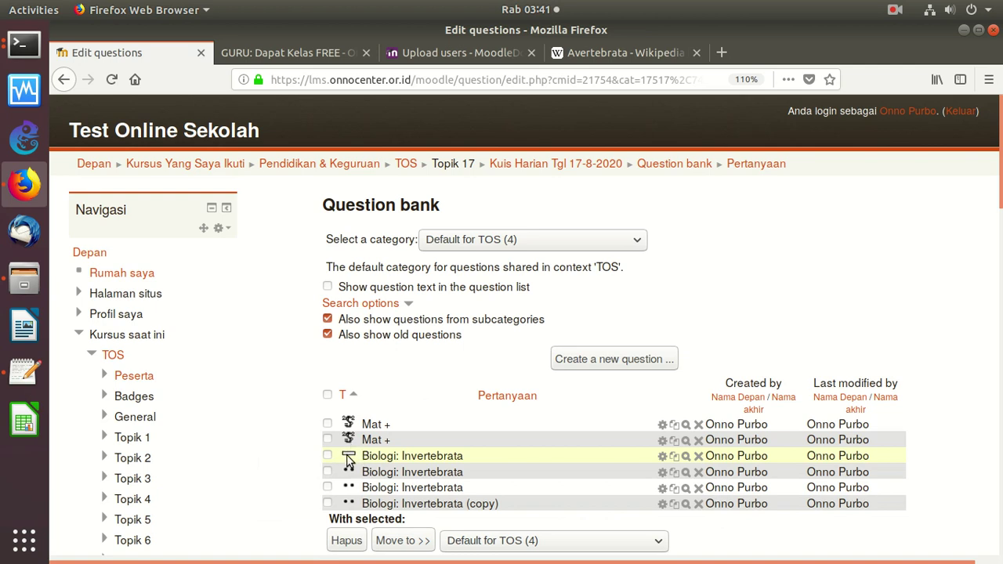
{"action": "left_click", "coordinate": [686, 457]}
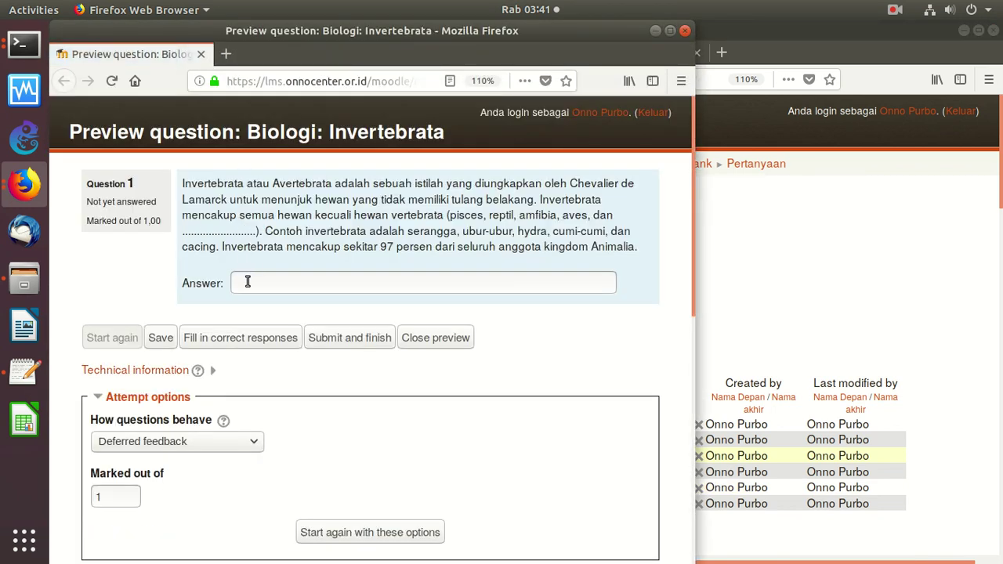
{"action": "type", "text": "mama"}
{"action": "key", "text": "BackSpace"}
{"action": "key", "text": "BackSpace"}
{"action": "key", "text": "BackSpace"}
{"action": "key", "text": "BackSpace"}
{"action": "key", "text": "BackSpace"}
{"action": "key", "text": "BackSpace"}
{"action": "key", "text": "BackSpace"}
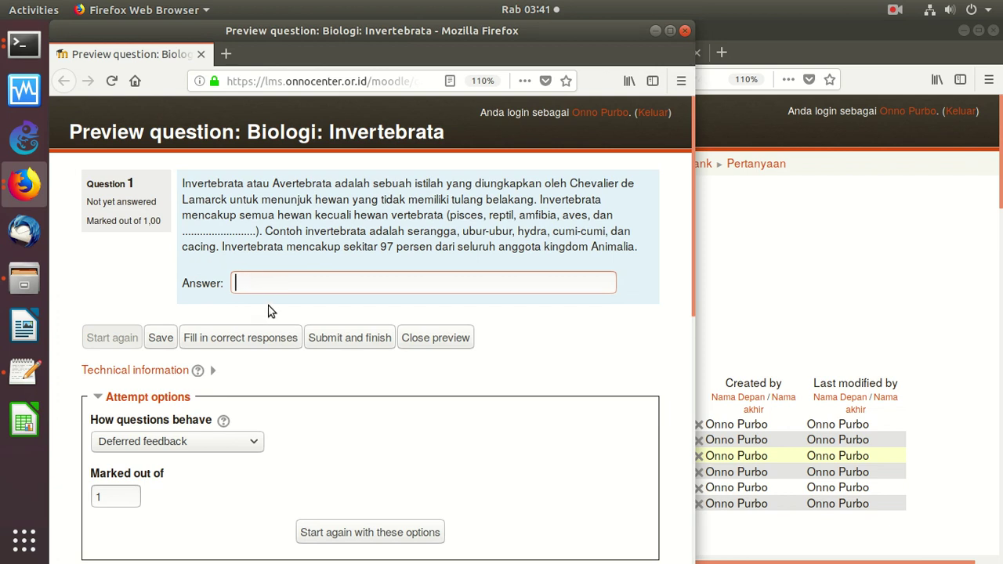
{"action": "left_click", "coordinate": [352, 339]}
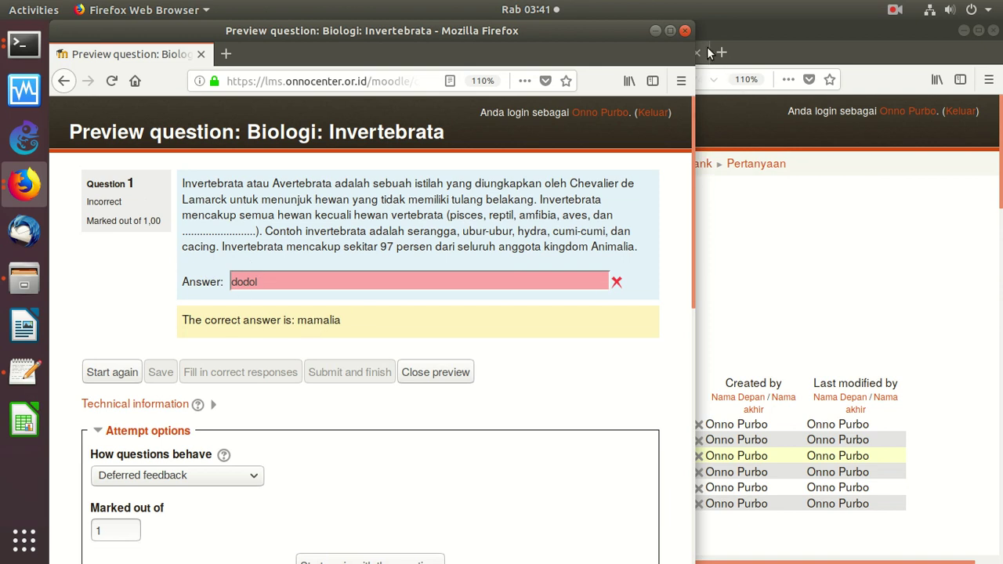
{"action": "left_click", "coordinate": [685, 31]}
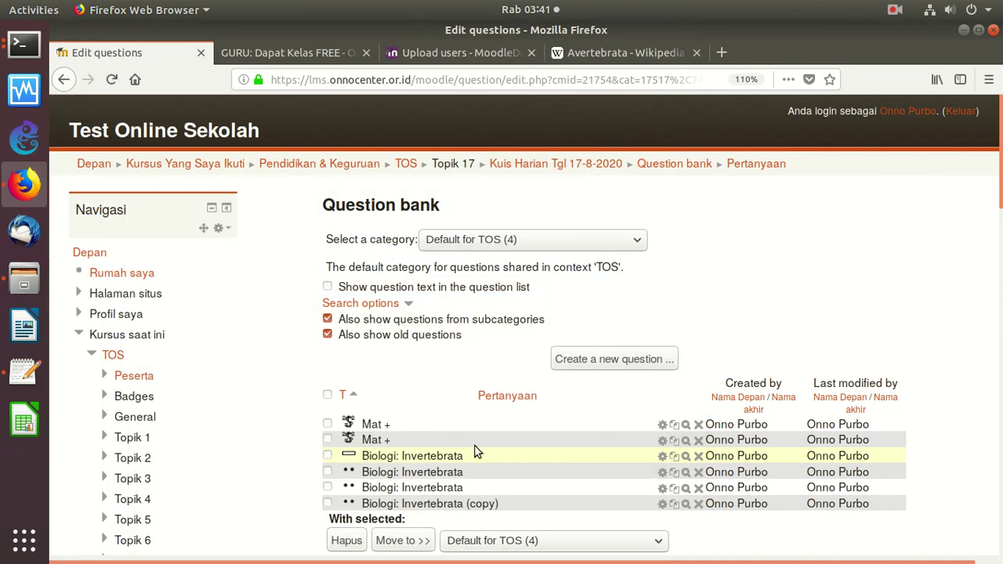
{"action": "left_click", "coordinate": [686, 457]}
{"action": "type", "text": "mamalia"}
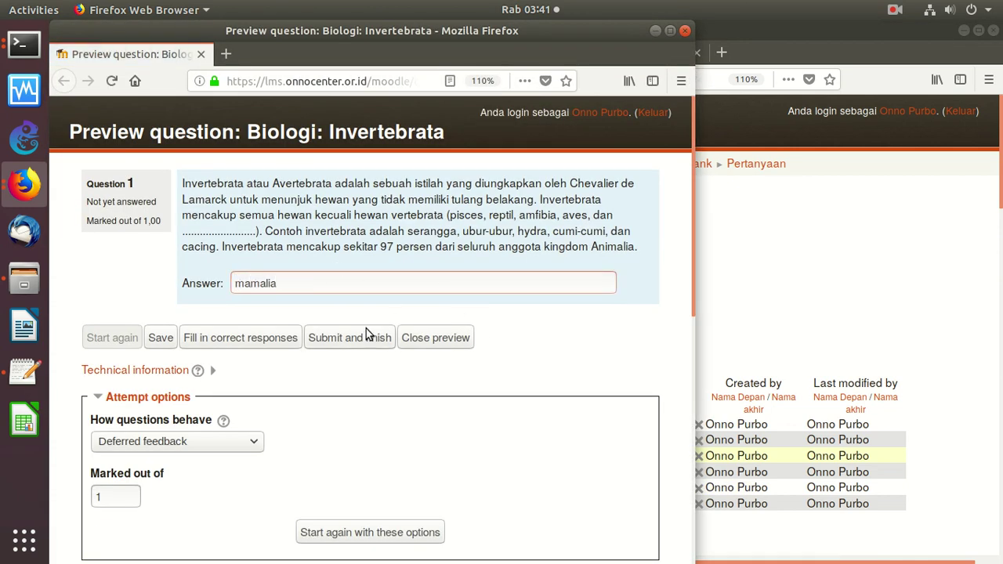
{"action": "left_click", "coordinate": [359, 333]}
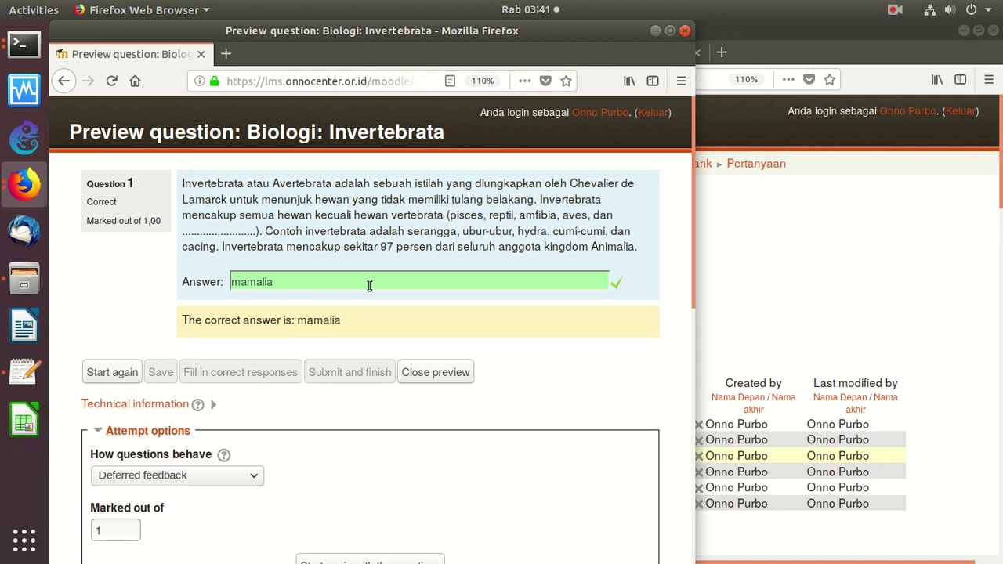
{"action": "left_click", "coordinate": [685, 31]}
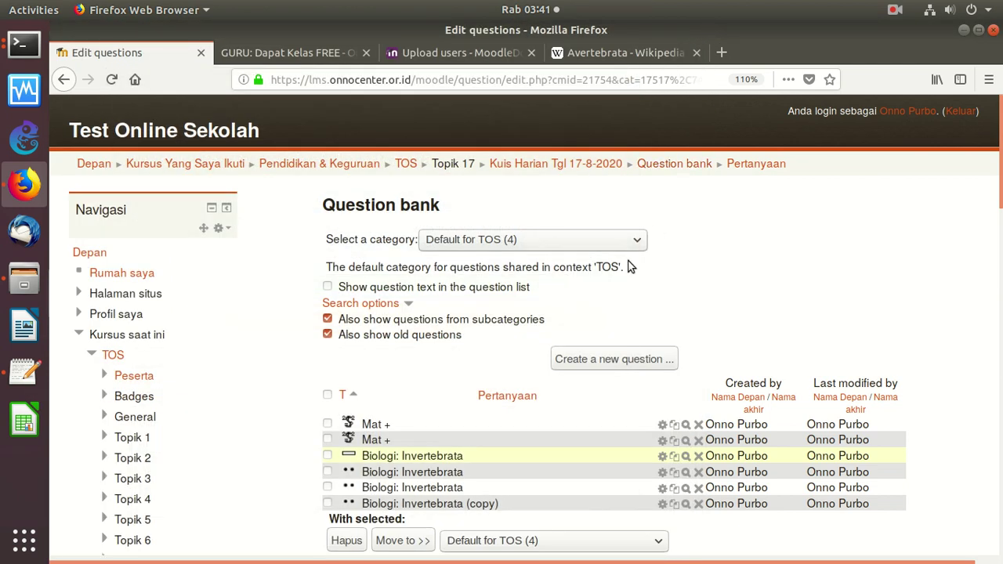
Create a new Multiple choice question and begin naming it 'Biologi: Invertebrata'
{"action": "left_click", "coordinate": [663, 472]}
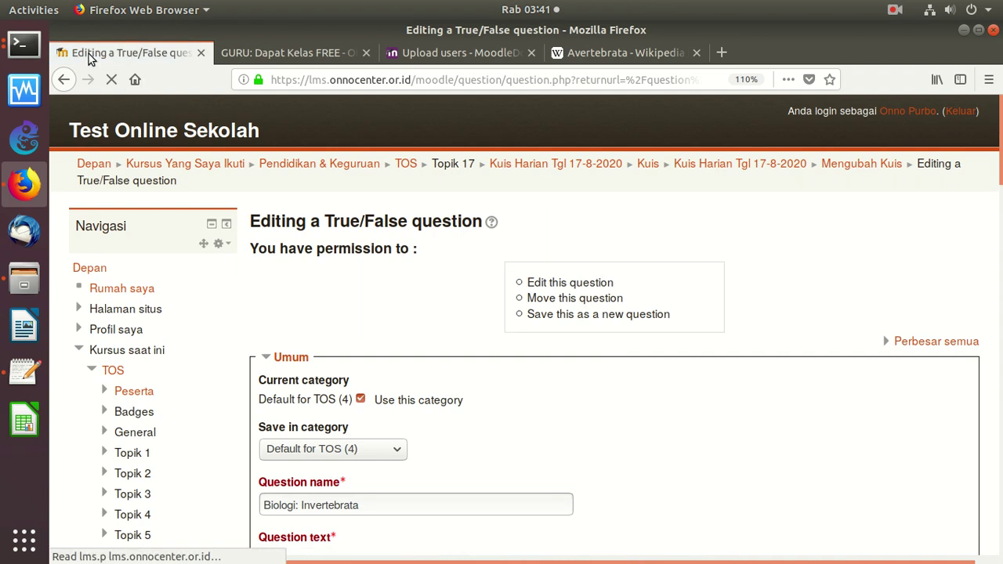
{"action": "left_click", "coordinate": [64, 80]}
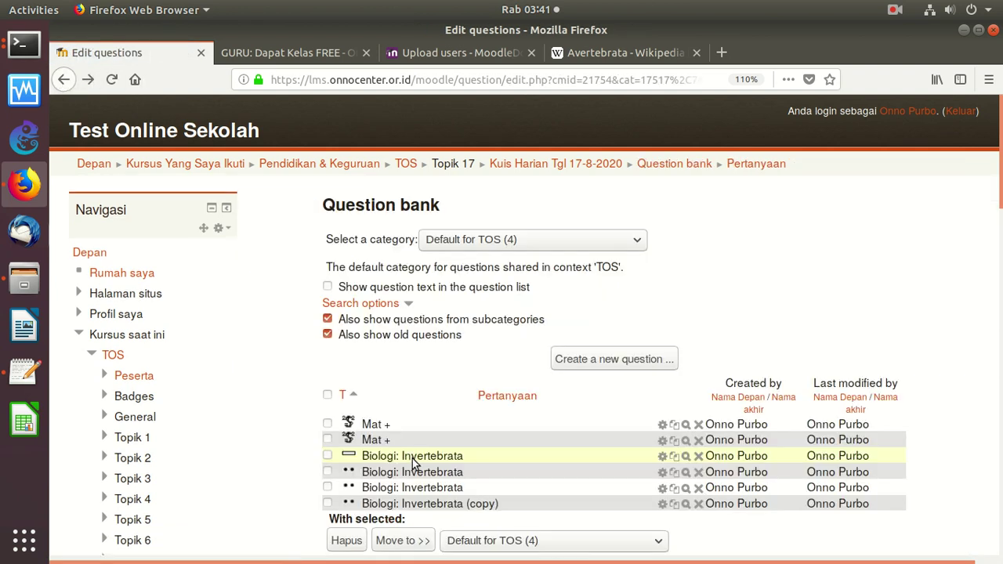
{"action": "left_click", "coordinate": [583, 363]}
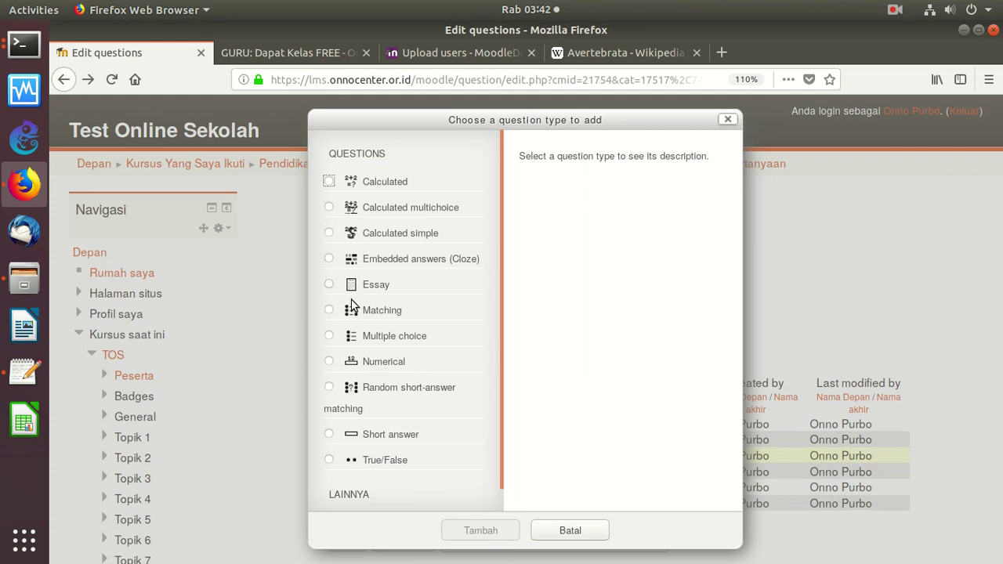
{"action": "left_click", "coordinate": [329, 335]}
{"action": "left_click", "coordinate": [483, 529]}
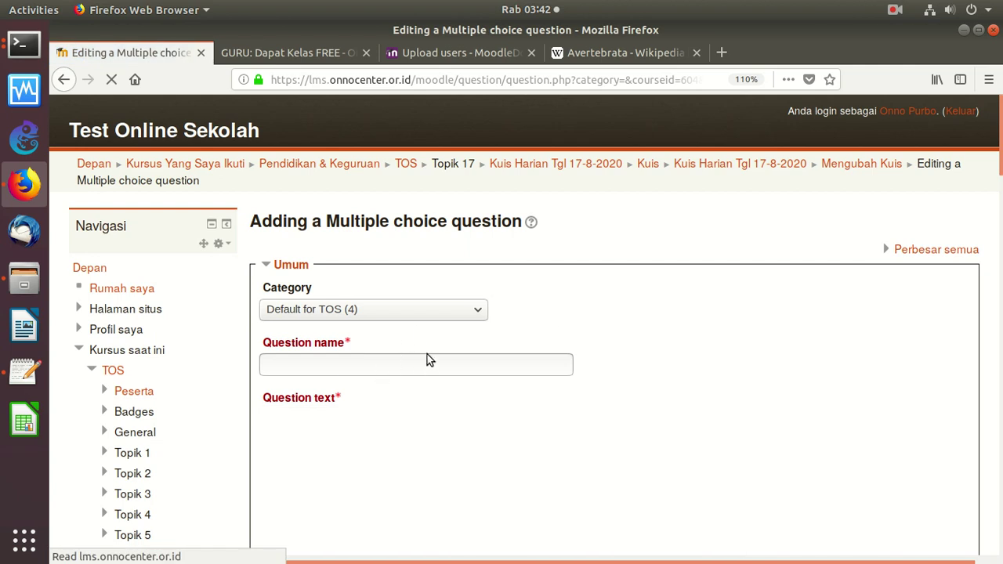
{"action": "type", "text": "Biologi: Invertebrata"}
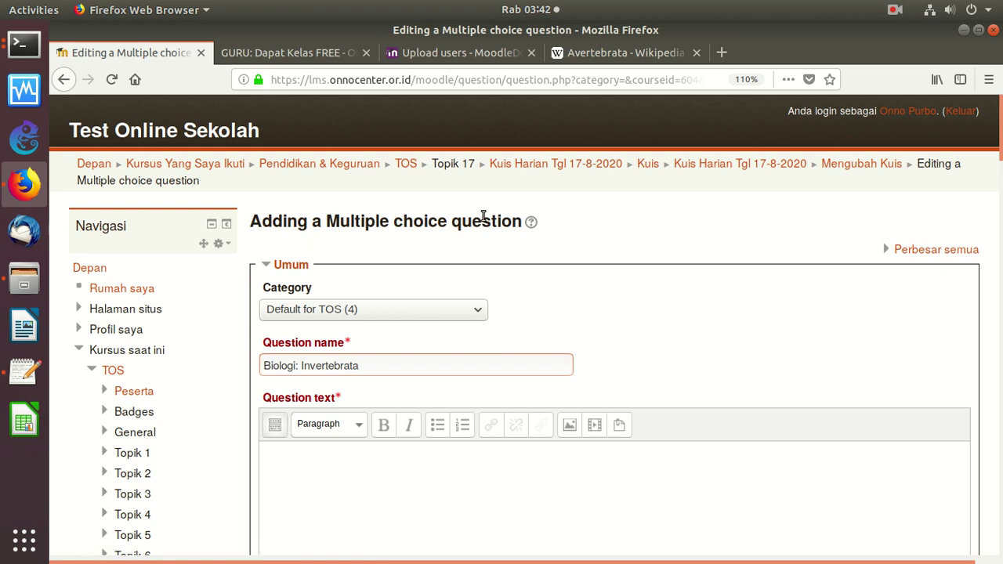
Copy the Invertebrata paragraph from the text editor and paste it as the question text
{"action": "left_click", "coordinate": [25, 375]}
{"action": "left_click", "coordinate": [330, 72]}
{"action": "key", "text": "ctrl+a"}
{"action": "key", "text": "ctrl+c"}
{"action": "right_click", "coordinate": [330, 72]}
{"action": "left_click", "coordinate": [357, 129]}
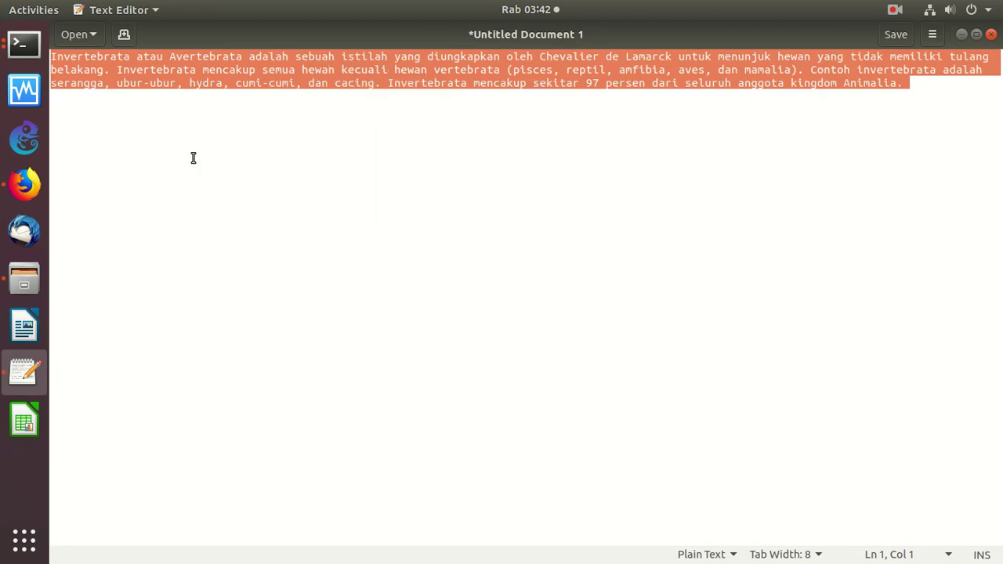
{"action": "left_click", "coordinate": [24, 184]}
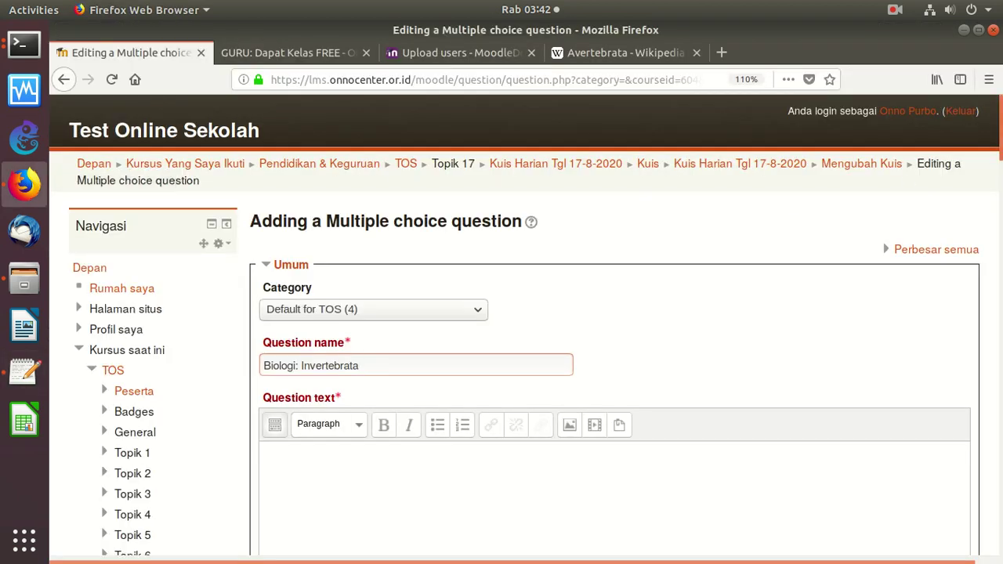
{"action": "scroll", "coordinate": [913, 203], "scroll_direction": "down", "scroll_amount": 4}
{"action": "left_click", "coordinate": [448, 188]}
{"action": "key", "text": "ctrl+v"}
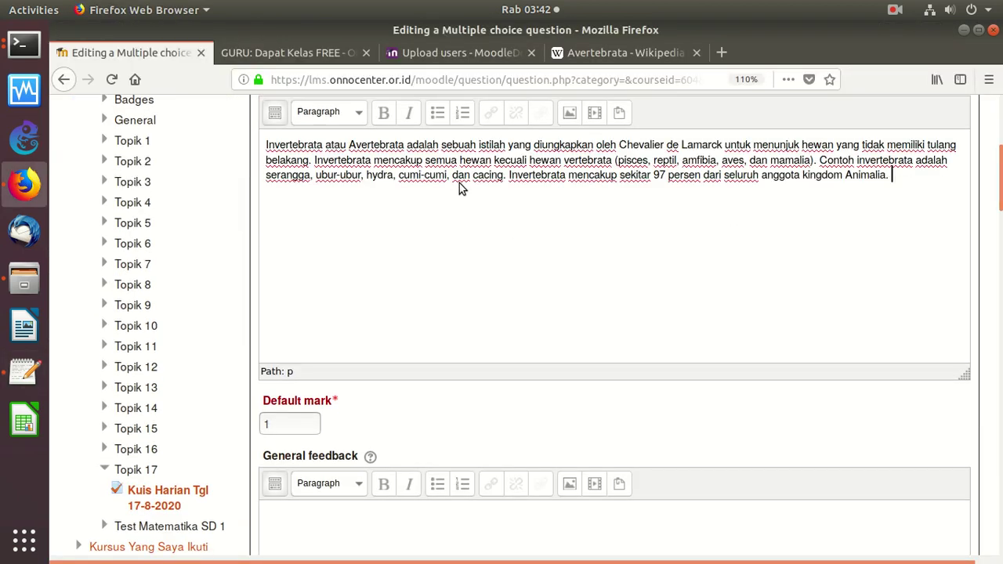
Replace the word 'mamalia' in the question text with a row of dots
{"action": "scroll", "coordinate": [642, 217], "scroll_direction": "up", "scroll_amount": 3}
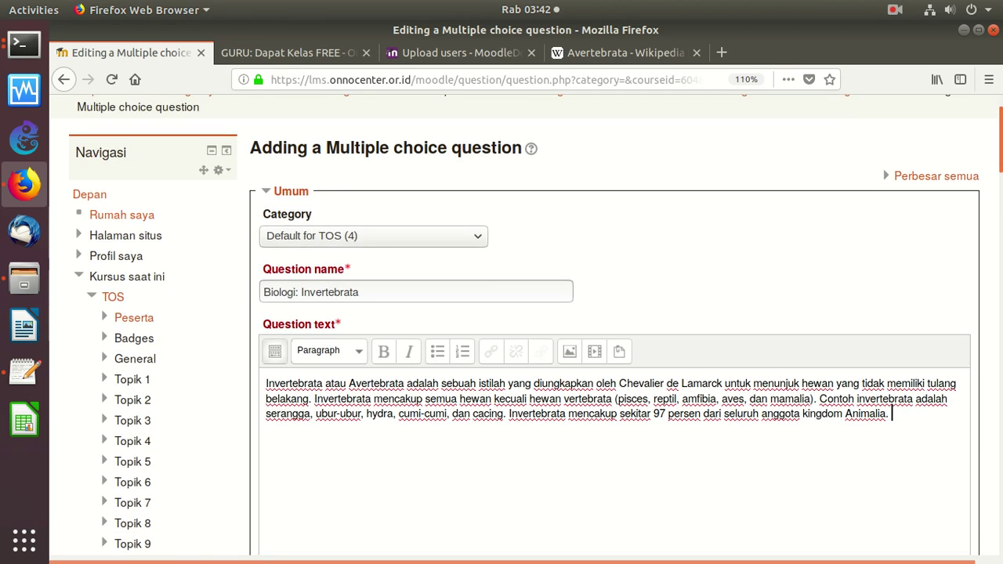
{"action": "scroll", "coordinate": [643, 217], "scroll_direction": "down", "scroll_amount": 3}
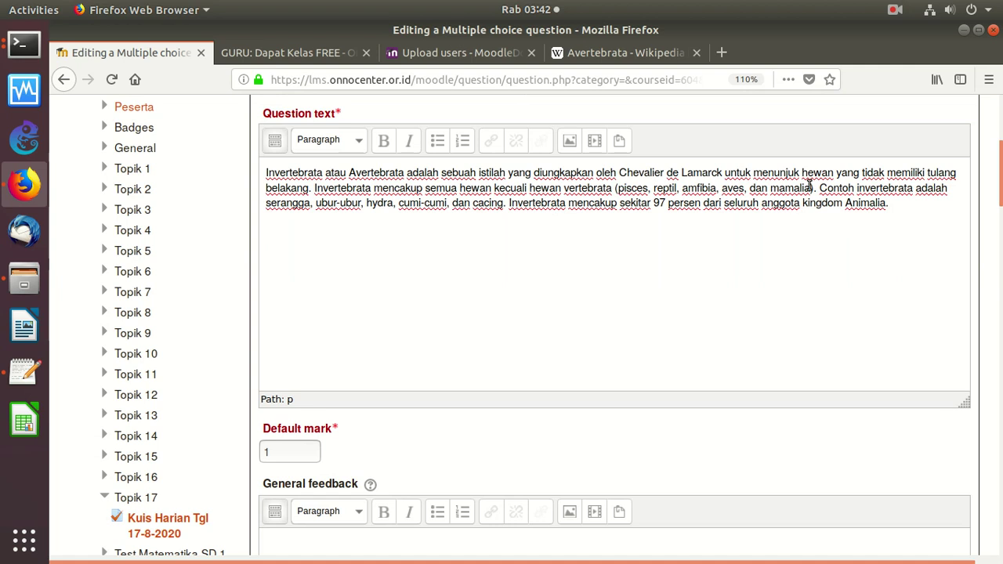
{"action": "left_click_drag", "start_coordinate": [811, 189], "coordinate": [770, 191]}
{"action": "key", "text": "ctrl+c"}
{"action": "type", "text": "................"}
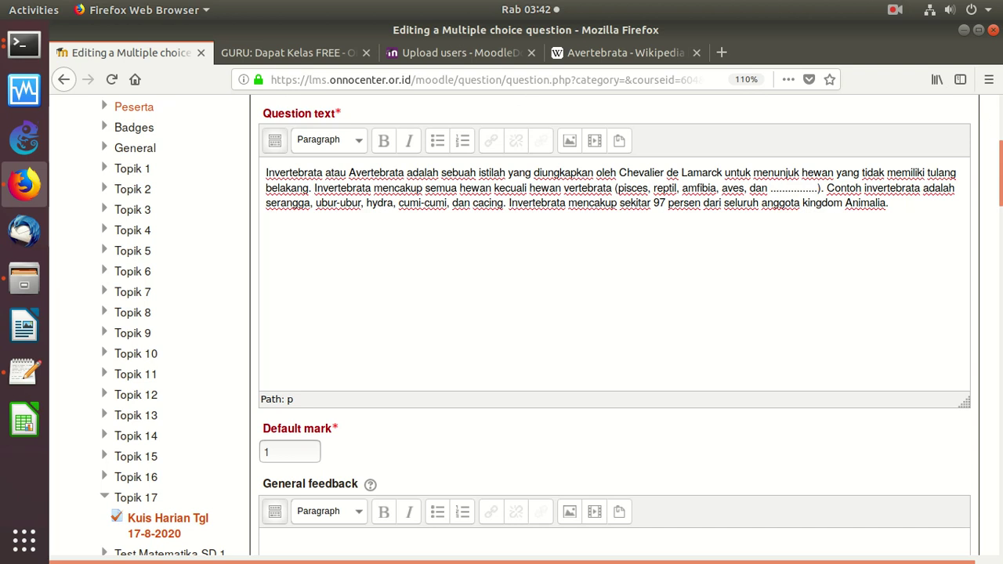
{"action": "scroll", "coordinate": [952, 230], "scroll_direction": "down", "scroll_amount": 5}
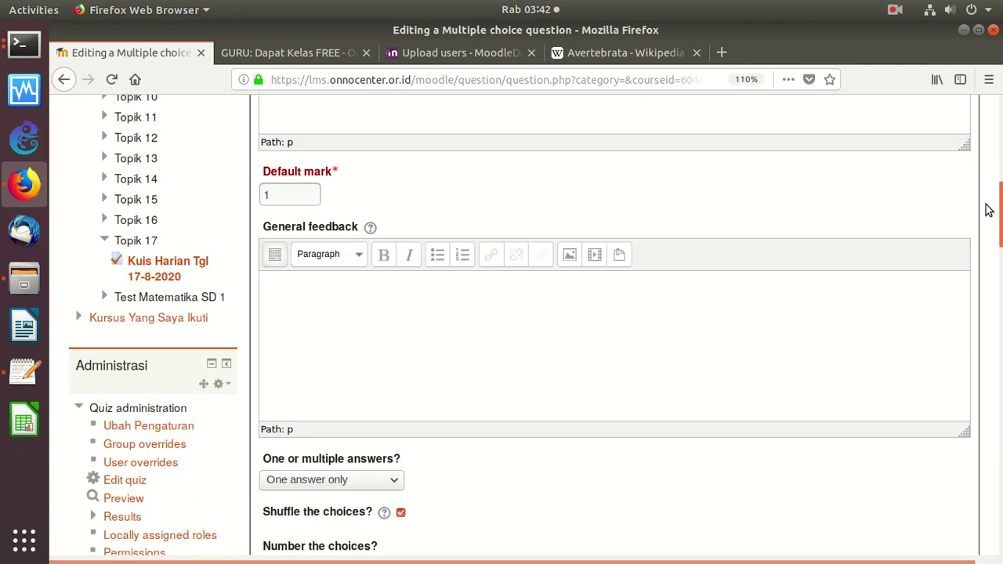
Paste 'mamalia' as Choice 1 and give it a 100% grade
{"action": "scroll", "coordinate": [953, 233], "scroll_direction": "down", "scroll_amount": 4}
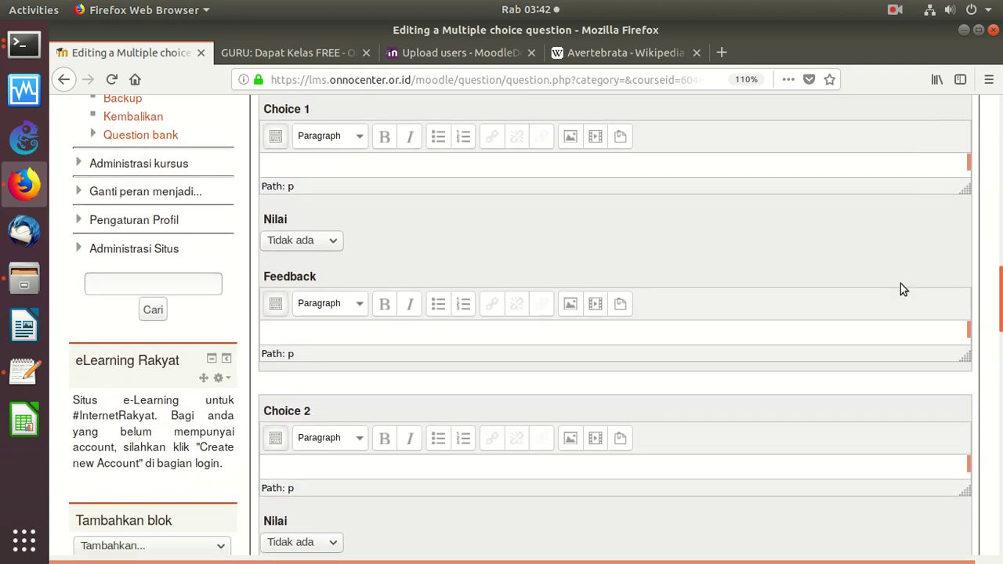
{"action": "scroll", "coordinate": [901, 282], "scroll_direction": "up", "scroll_amount": 2}
{"action": "scroll", "coordinate": [905, 255], "scroll_direction": "down", "scroll_amount": 1}
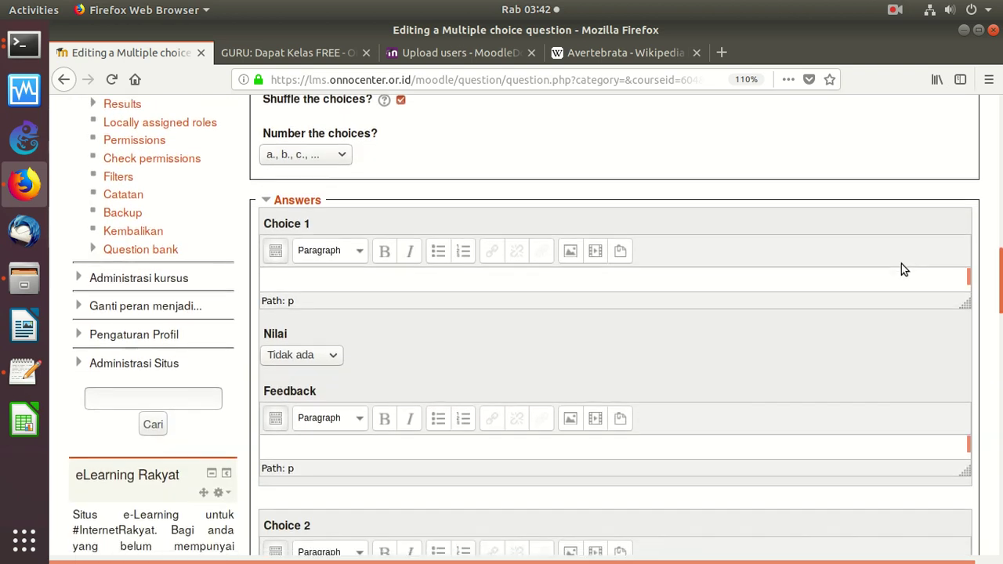
{"action": "left_click", "coordinate": [420, 277]}
{"action": "key", "text": "ctrl+v"}
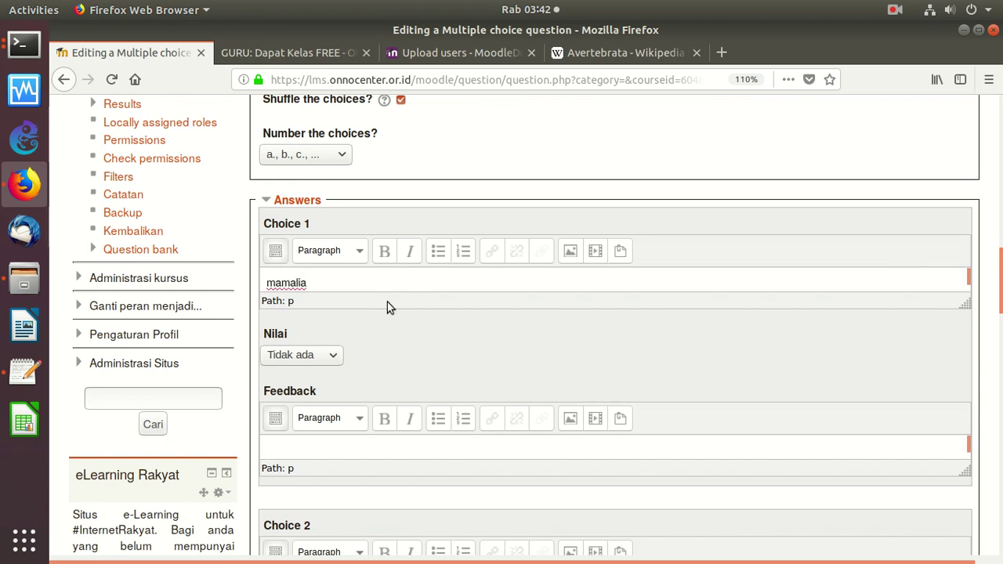
{"action": "left_click", "coordinate": [329, 355]}
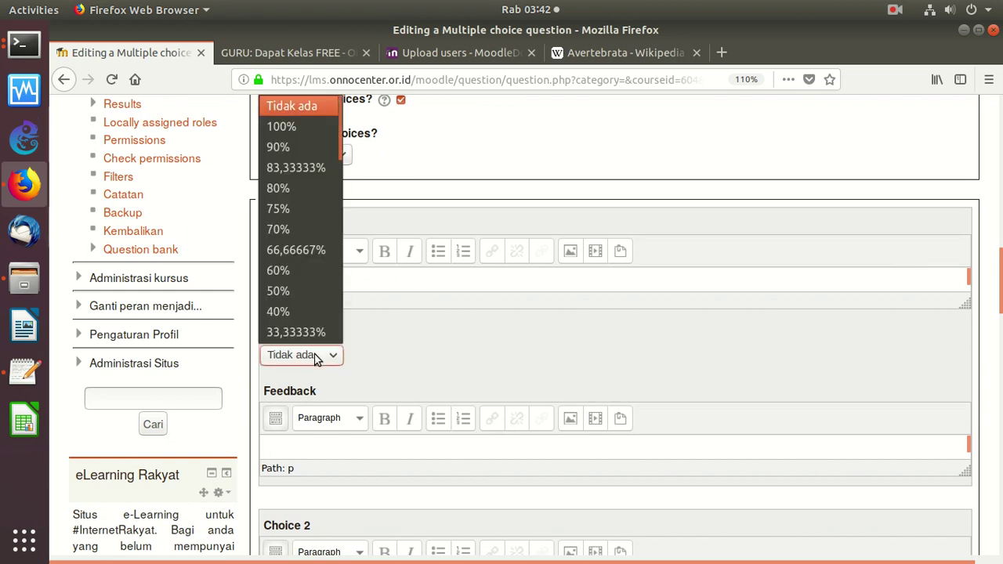
{"action": "left_click", "coordinate": [304, 128]}
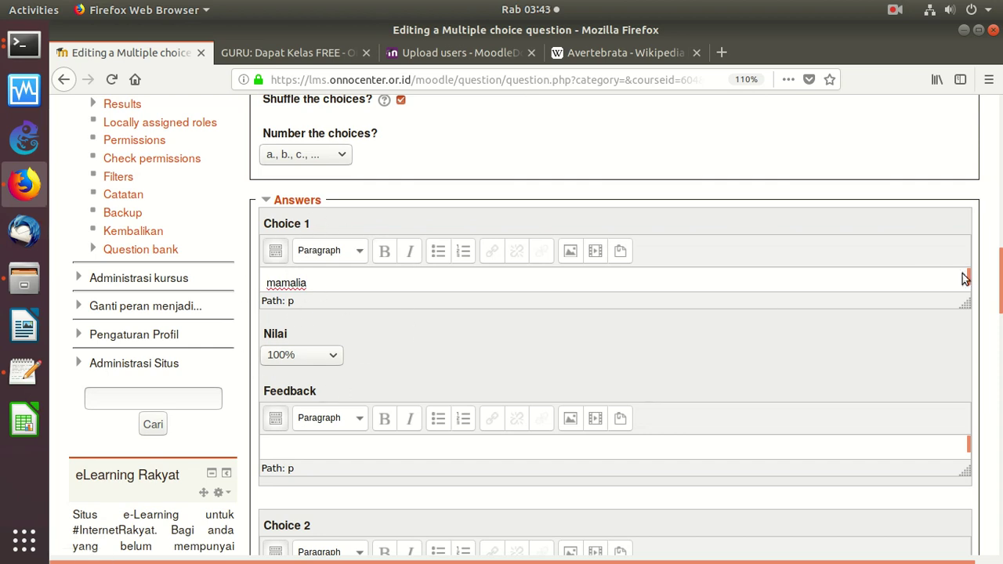
Enter 'manusia' as Choice 2 and 'kuda' as Choice 3
{"action": "scroll", "coordinate": [985, 301], "scroll_direction": "down", "scroll_amount": 5}
{"action": "scroll", "coordinate": [980, 314], "scroll_direction": "down", "scroll_amount": 2}
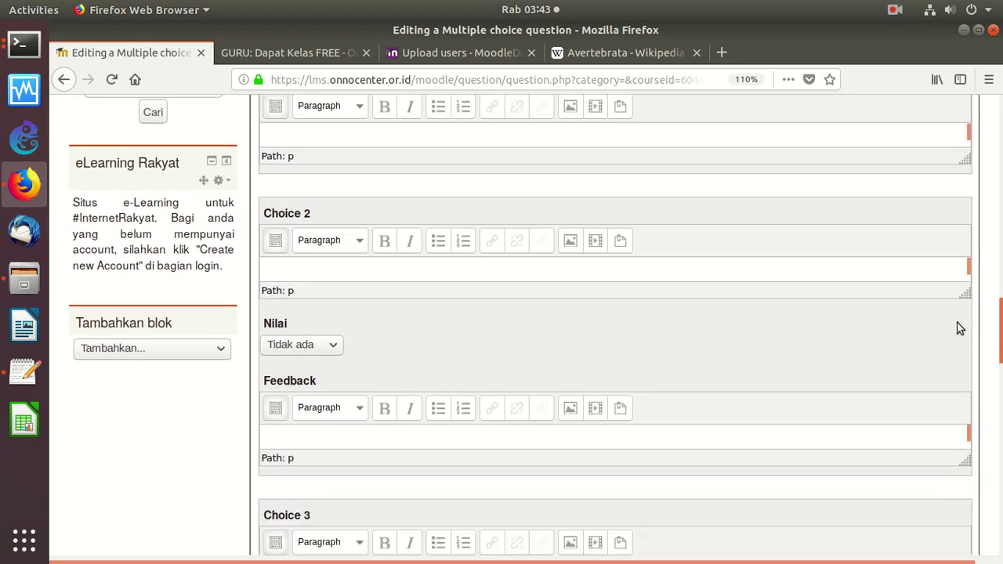
{"action": "left_click", "coordinate": [426, 261]}
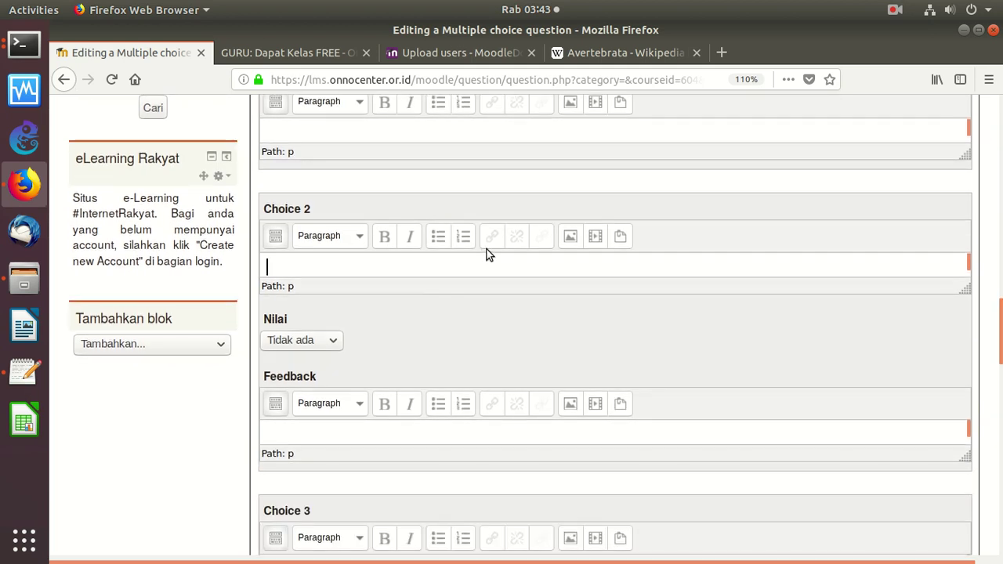
{"action": "type", "text": "manusia"}
{"action": "scroll", "coordinate": [972, 357], "scroll_direction": "down", "scroll_amount": 7}
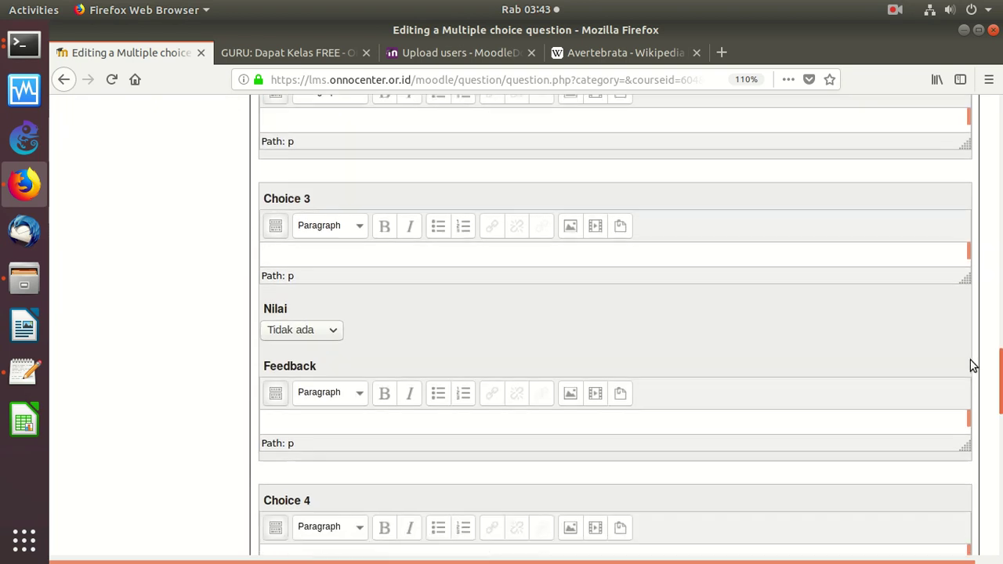
{"action": "left_click", "coordinate": [380, 230]}
{"action": "type", "text": "kuda"}
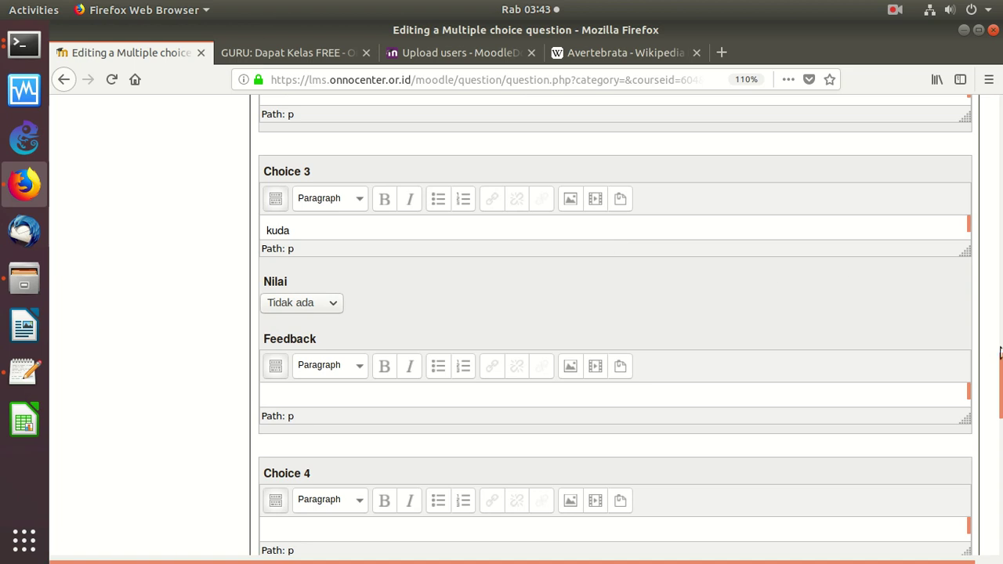
Enter 'dolphin' as Choice 4 and 'amalia' as Choice 5
{"action": "scroll", "coordinate": [993, 398], "scroll_direction": "down", "scroll_amount": 5}
{"action": "left_click", "coordinate": [368, 281]}
{"action": "type", "text": "dopl"}
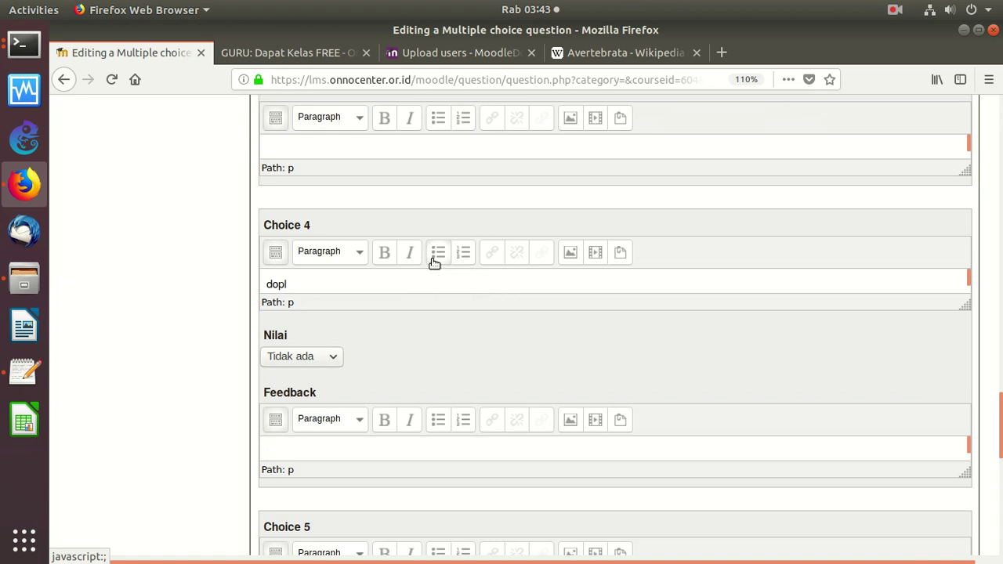
{"action": "key", "text": "BackSpace"}
{"action": "type", "text": "lphonm"}
{"action": "key", "text": "BackSpace"}
{"action": "key", "text": "BackSpace"}
{"action": "type", "text": "hin"}
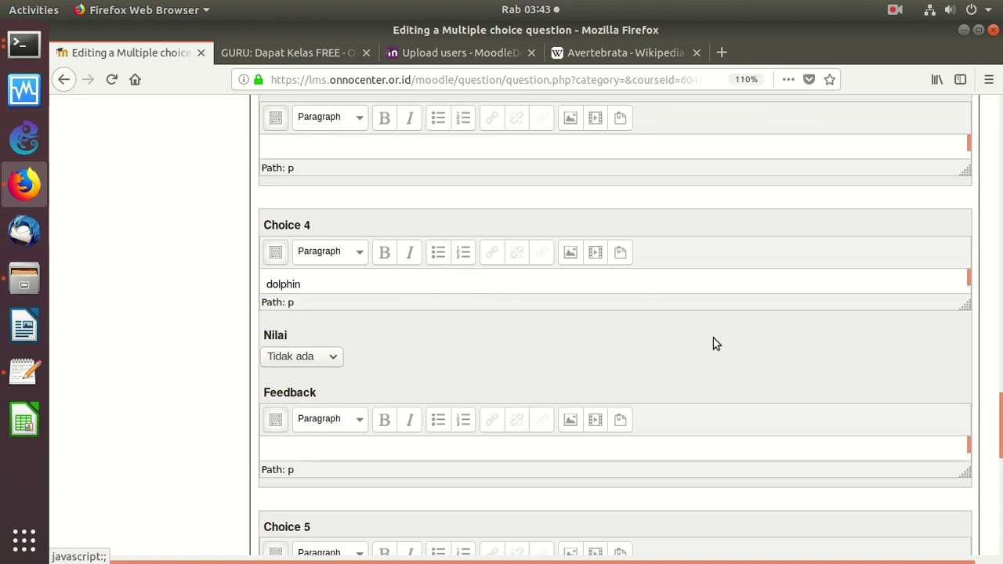
{"action": "scroll", "coordinate": [1000, 407], "scroll_direction": "down", "scroll_amount": 5}
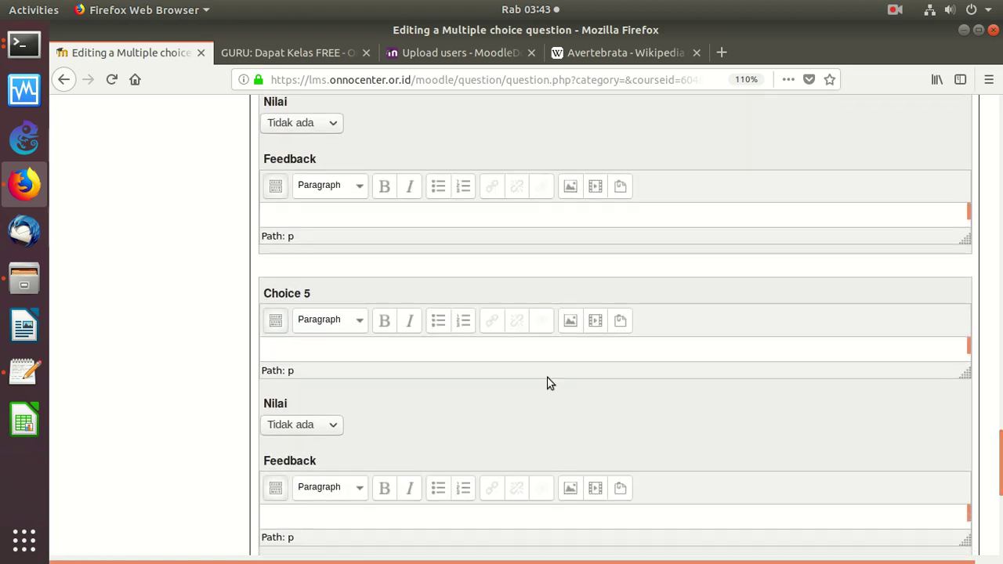
{"action": "left_click", "coordinate": [387, 348]}
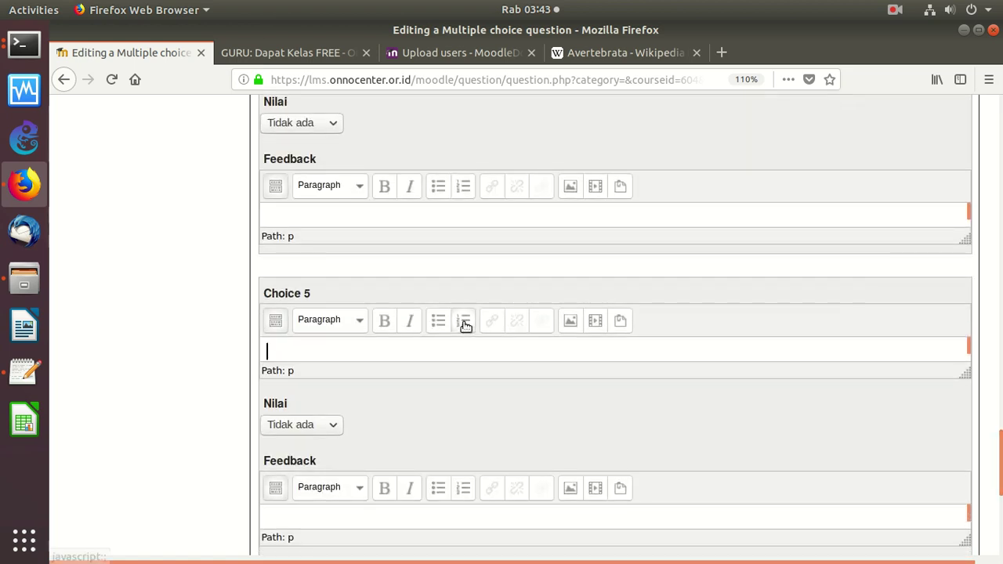
{"action": "type", "text": "amalia"}
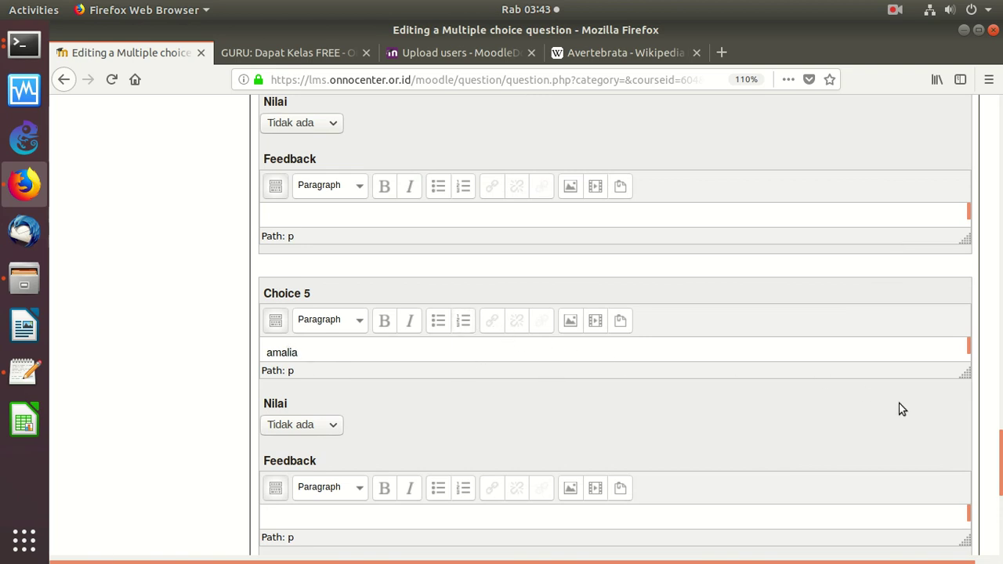
{"action": "left_click_drag", "start_coordinate": [996, 460], "coordinate": [994, 521]}
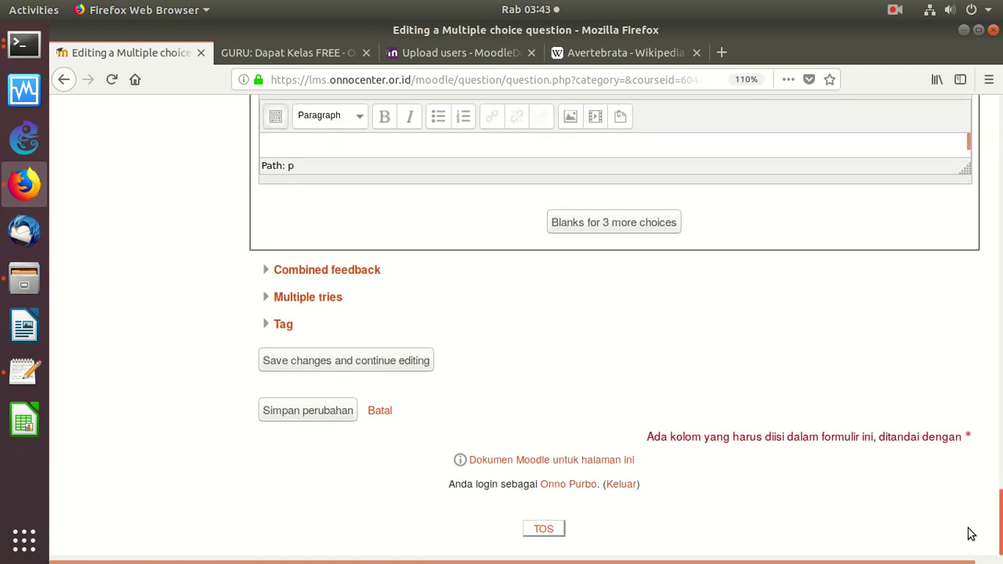
Save 'Biologi: Invertebrata', preview it, and confirm 'mamalia' is graded correct
{"action": "left_click", "coordinate": [306, 410]}
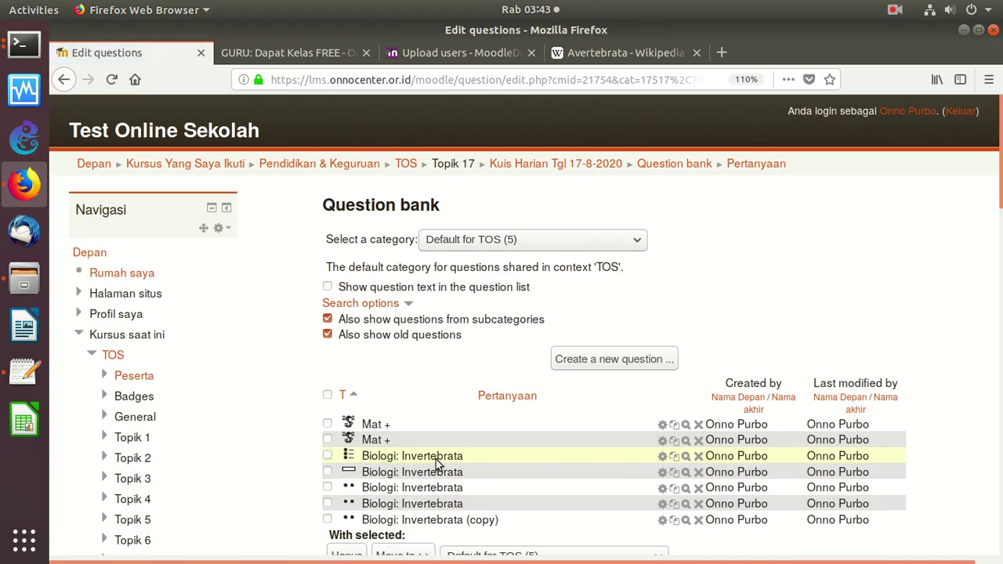
{"action": "left_click", "coordinate": [686, 456]}
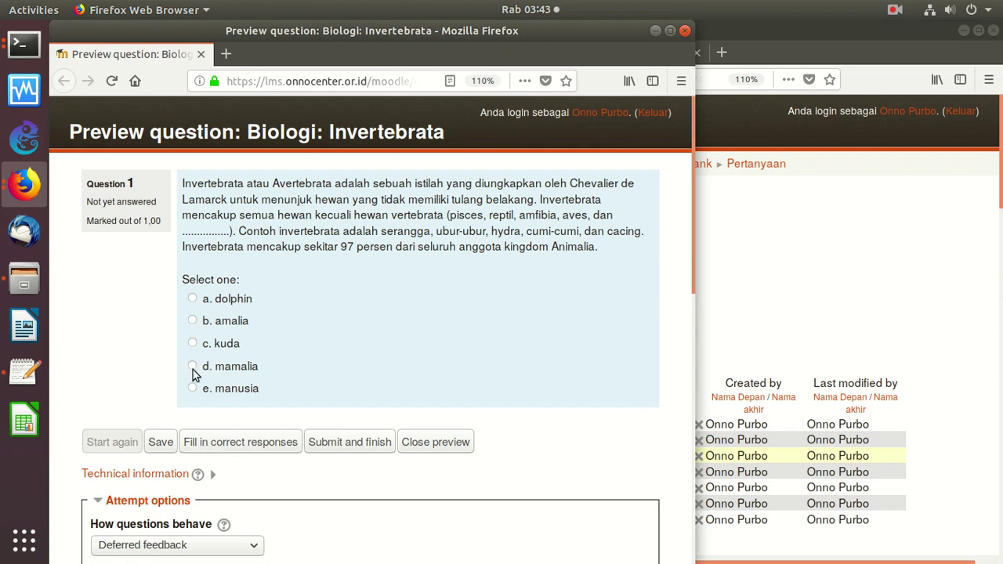
{"action": "left_click", "coordinate": [322, 444]}
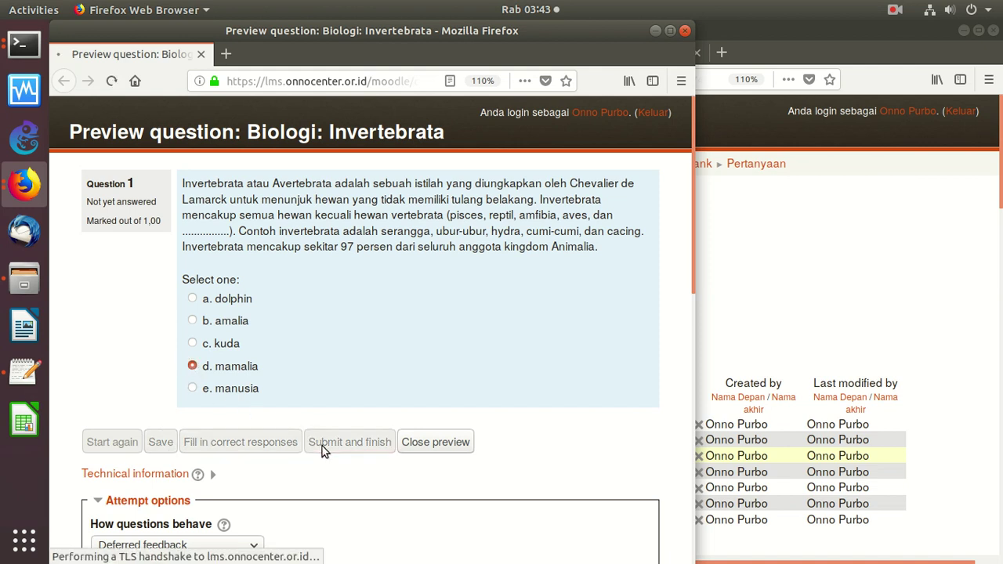
{"action": "left_click", "coordinate": [685, 31]}
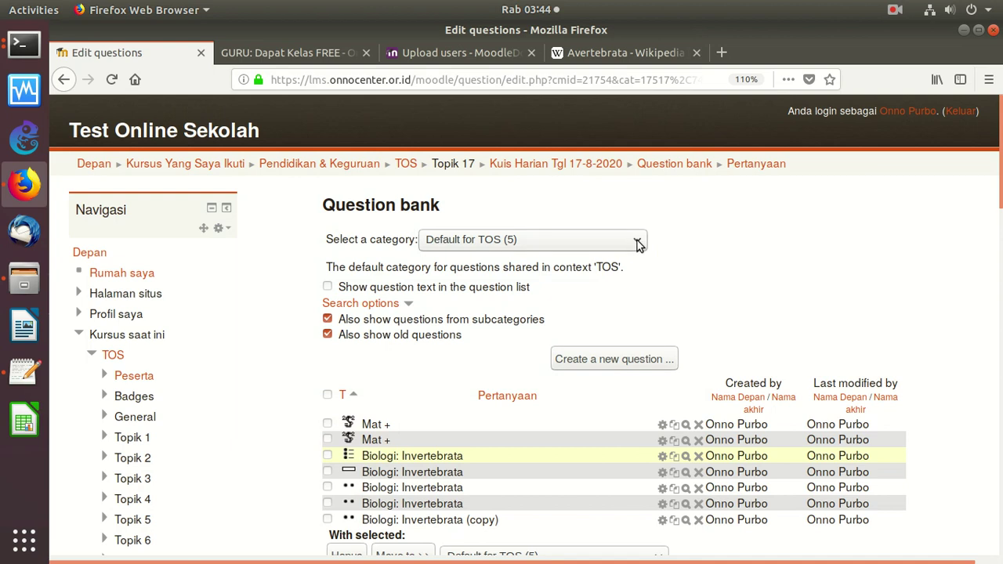
{"action": "scroll", "coordinate": [977, 279], "scroll_direction": "down", "scroll_amount": 8}
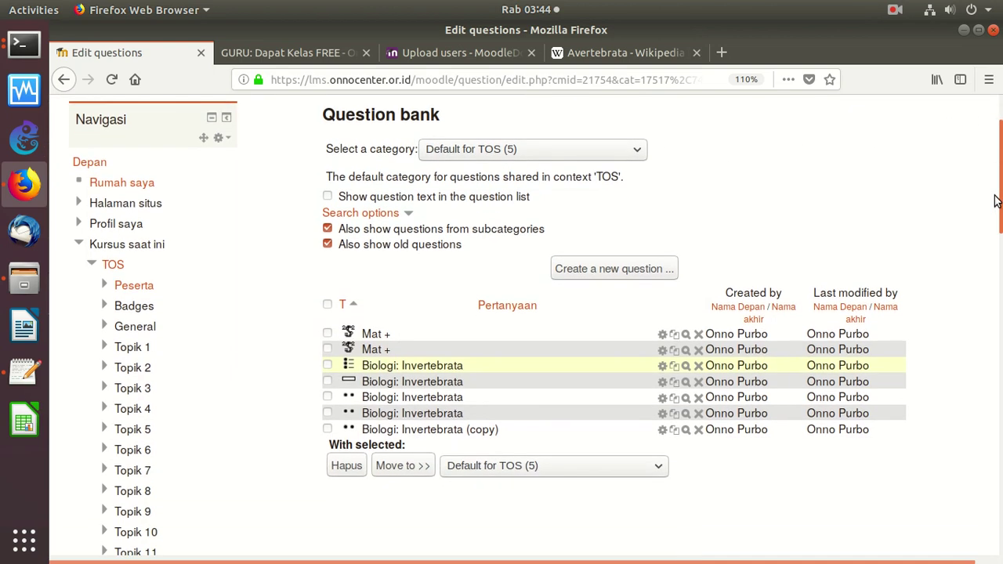
{"action": "scroll", "coordinate": [977, 280], "scroll_direction": "up", "scroll_amount": 8}
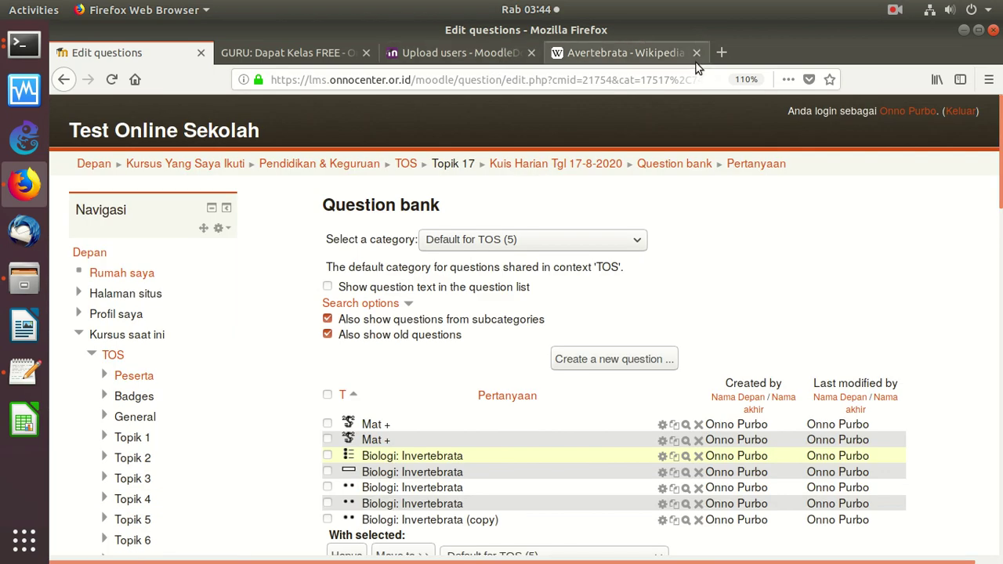
Load the lms.darmajaya site in a new browser tab
{"action": "left_click", "coordinate": [721, 50]}
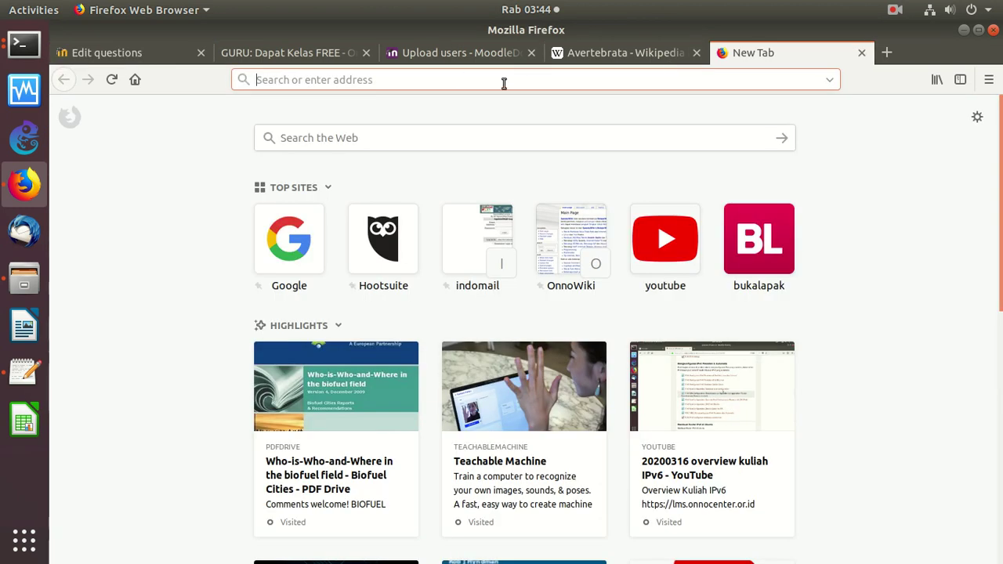
{"action": "type", "text": "lms.dara"}
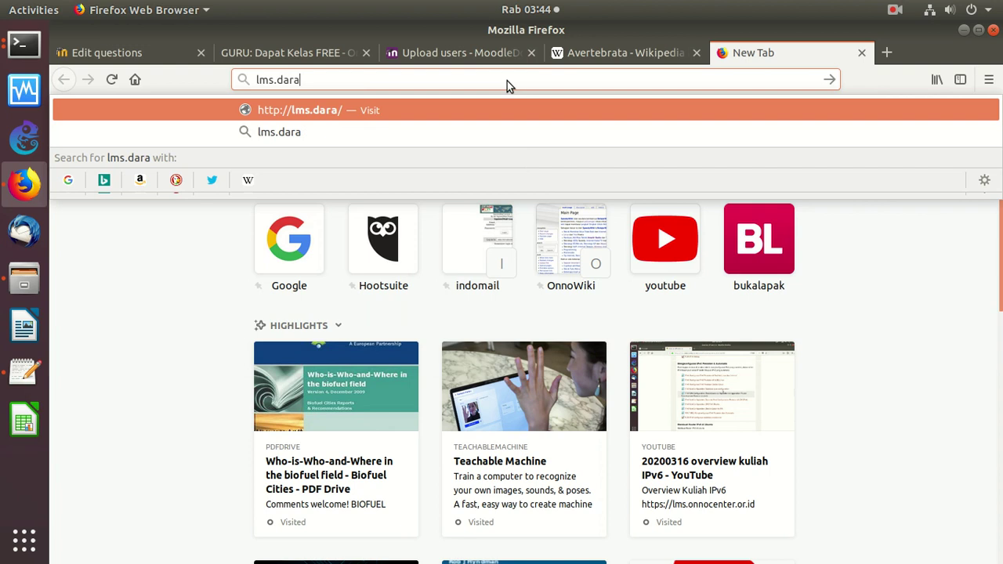
{"action": "key", "text": "BackSpace"}
{"action": "type", "text": "majaya"}
{"action": "key", "text": "Return"}
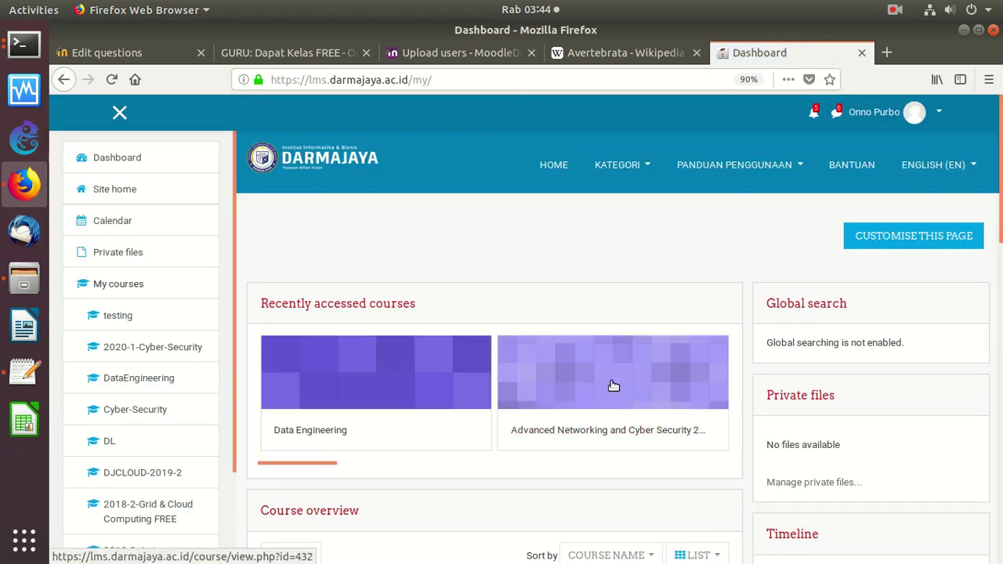
Open the grader report (Nilai) of Advanced Networking and Cyber Security 2019
{"action": "left_click", "coordinate": [614, 385]}
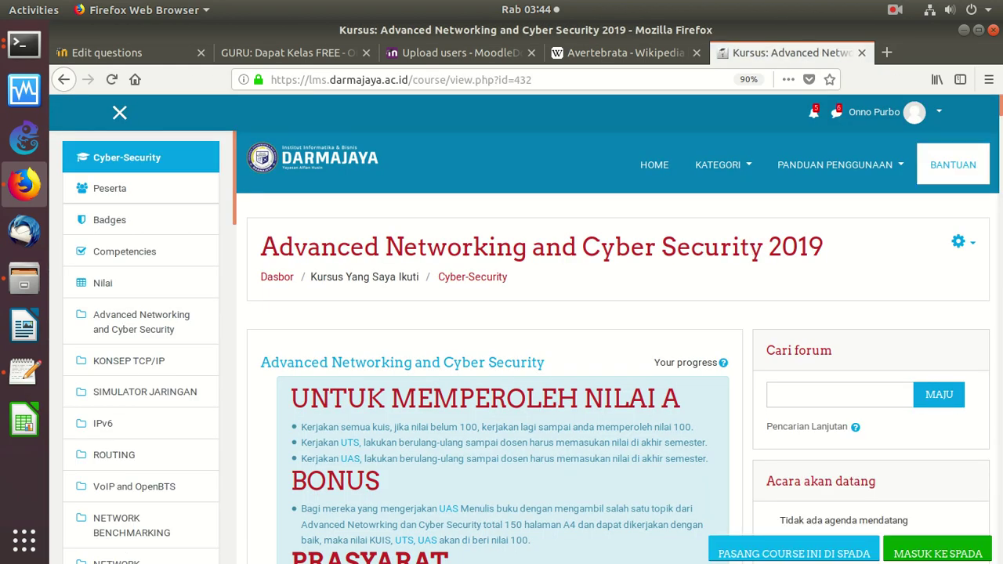
{"action": "left_click", "coordinate": [102, 285]}
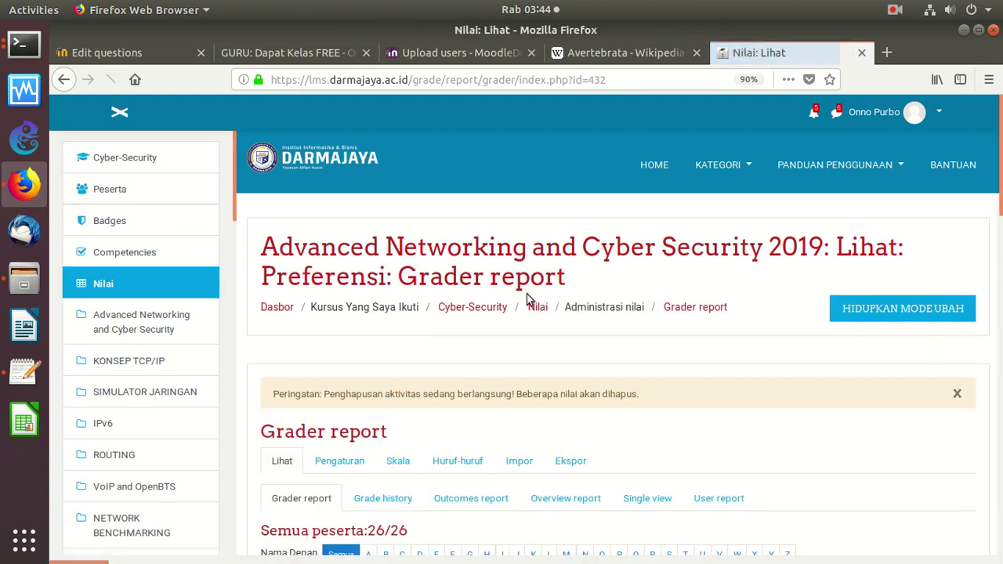
{"action": "scroll", "coordinate": [982, 229], "scroll_direction": "down", "scroll_amount": 4}
{"action": "scroll", "coordinate": [979, 236], "scroll_direction": "down", "scroll_amount": 2}
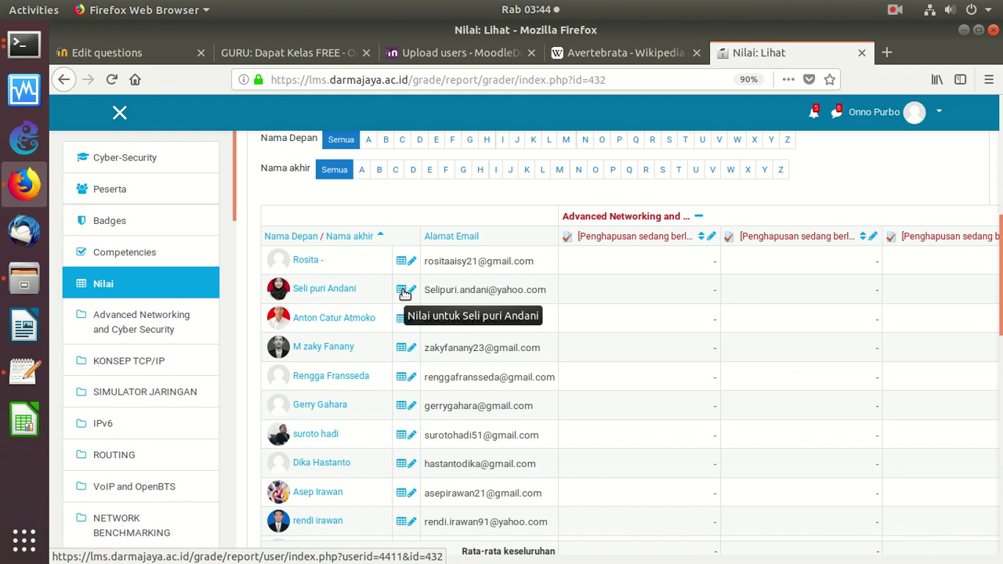
Open the student's user report and review her UAS attempt graded 8,40 of 10,00
{"action": "left_click", "coordinate": [404, 293]}
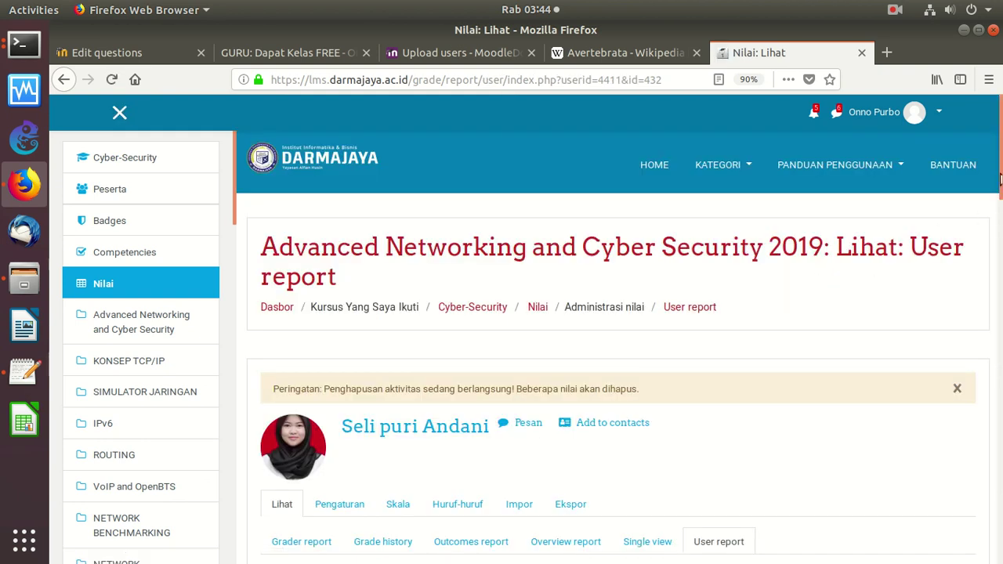
{"action": "scroll", "coordinate": [988, 199], "scroll_direction": "down", "scroll_amount": 7}
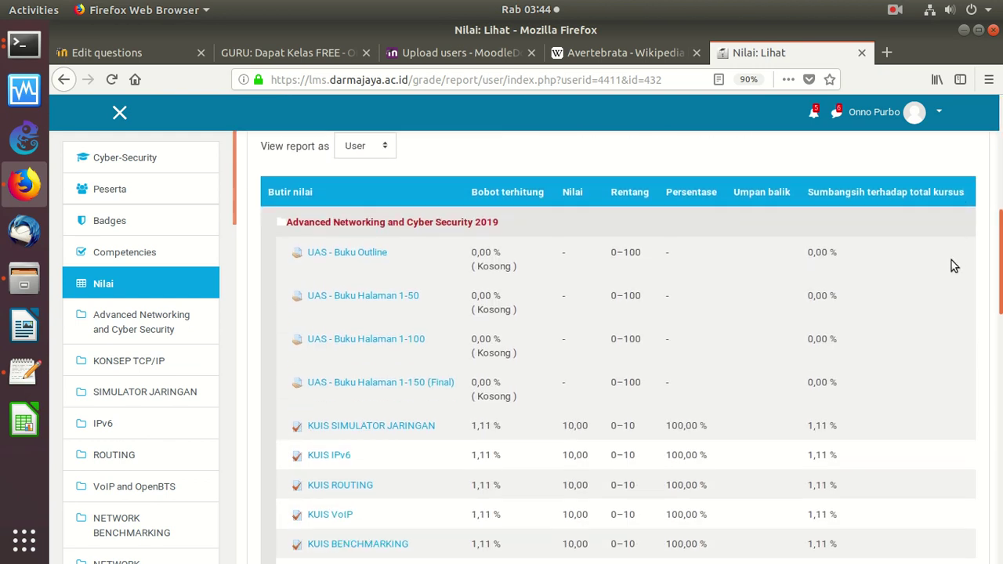
{"action": "scroll", "coordinate": [917, 335], "scroll_direction": "down", "scroll_amount": 6}
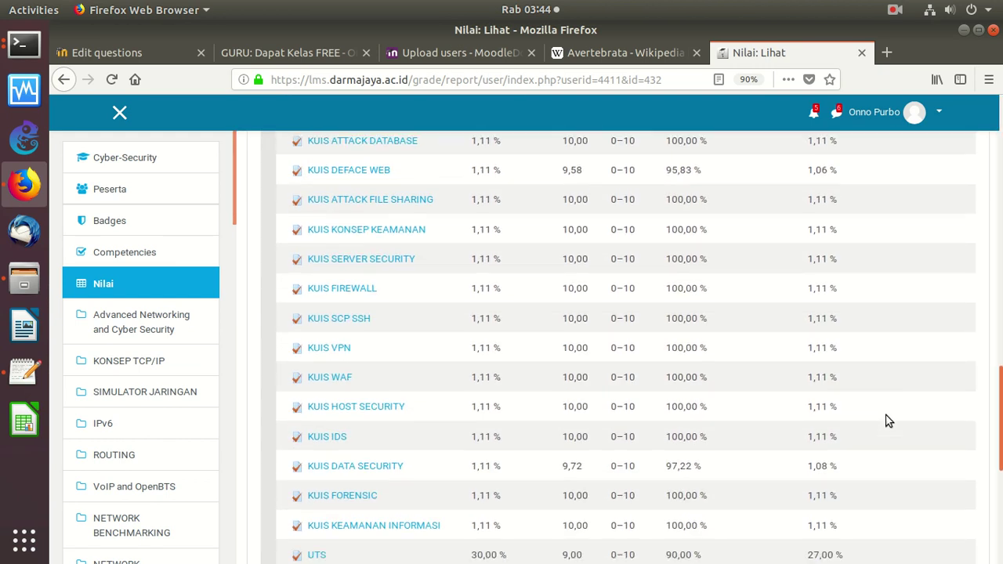
{"action": "scroll", "coordinate": [894, 399], "scroll_direction": "up", "scroll_amount": 6}
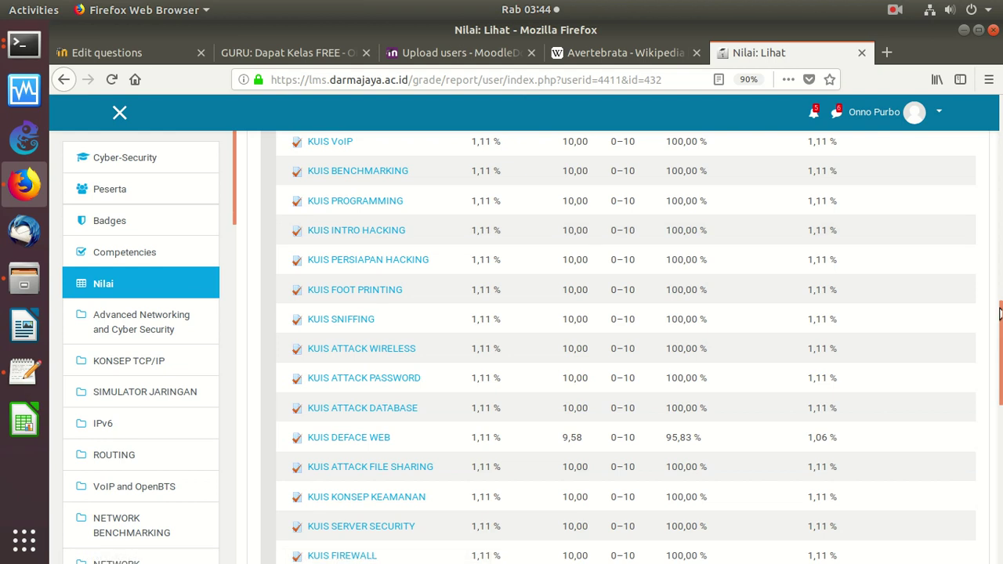
{"action": "scroll", "coordinate": [1000, 312], "scroll_direction": "down", "scroll_amount": 10}
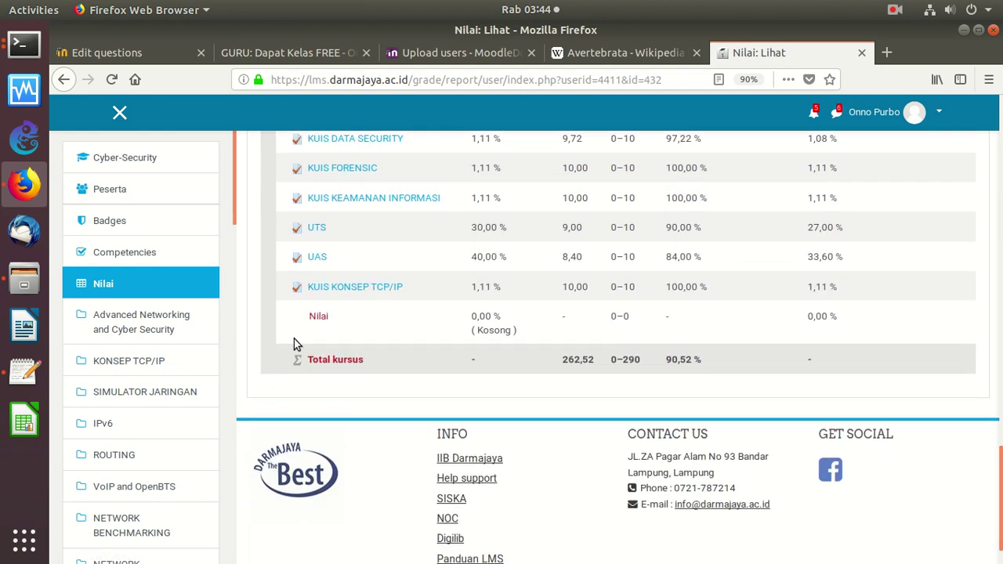
{"action": "left_click", "coordinate": [316, 257]}
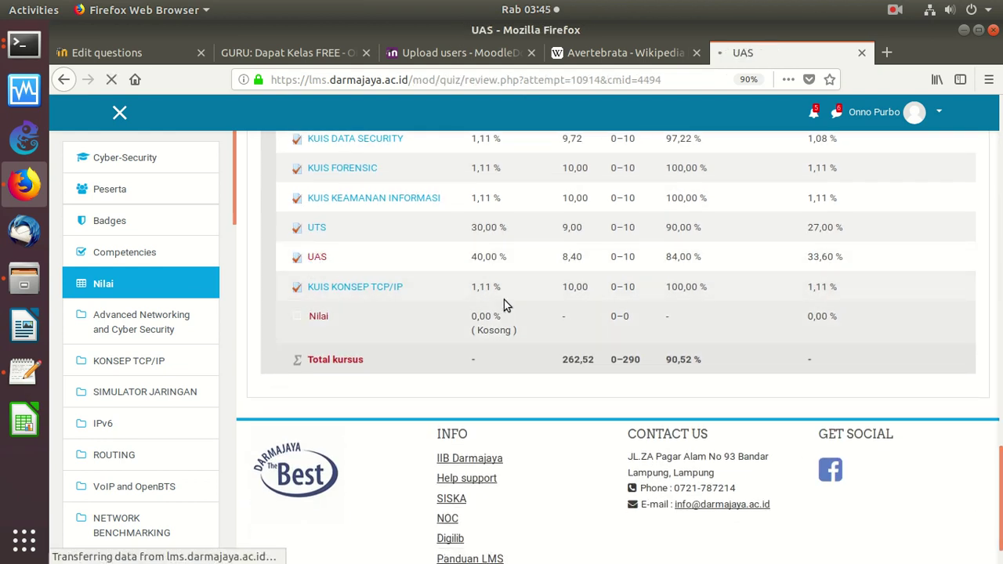
{"action": "scroll", "coordinate": [993, 215], "scroll_direction": "down", "scroll_amount": 3}
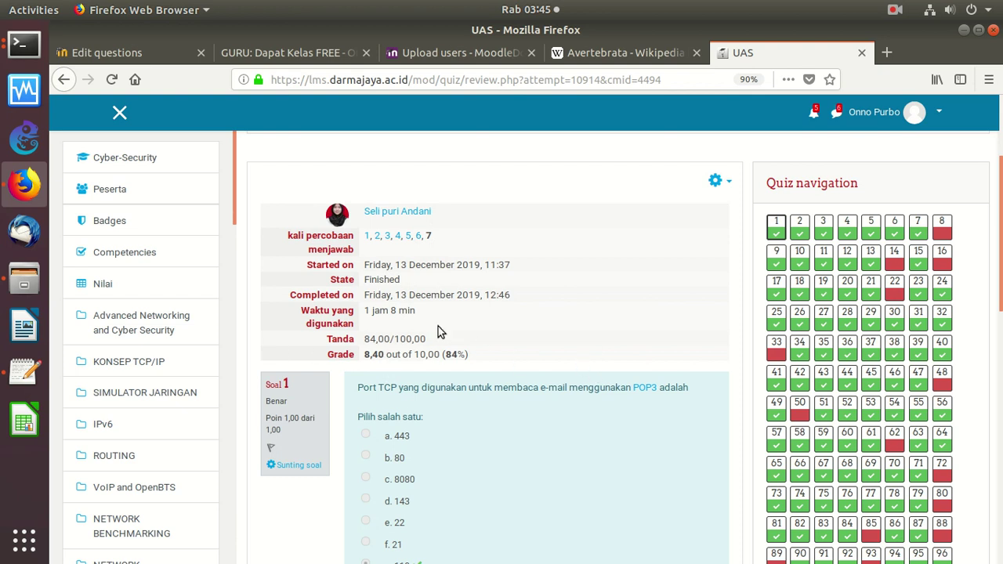
View the student's UAS attempts 6 down to 1, then return to attempt 7
{"action": "left_click", "coordinate": [418, 237]}
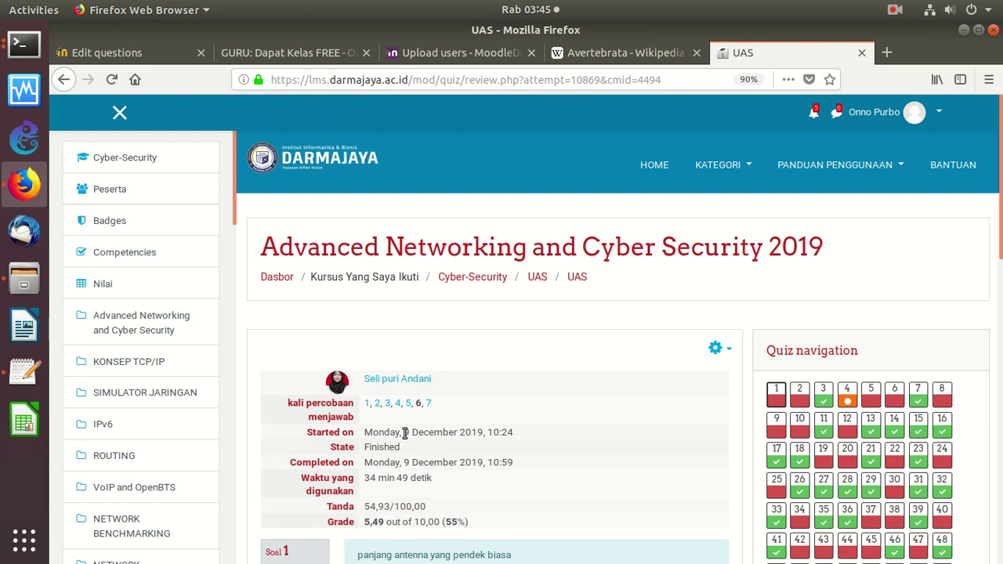
{"action": "left_click", "coordinate": [409, 403]}
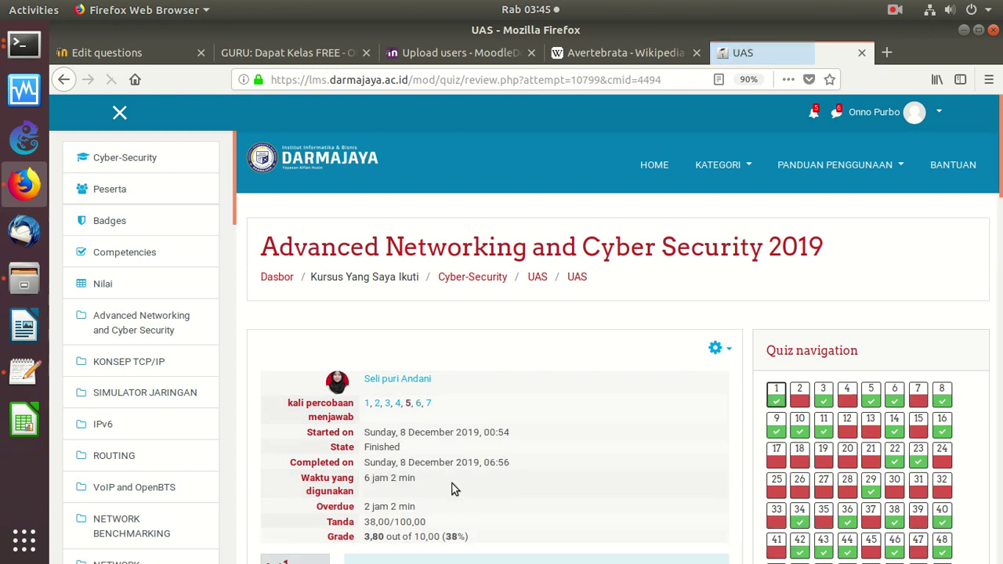
{"action": "left_click", "coordinate": [398, 403]}
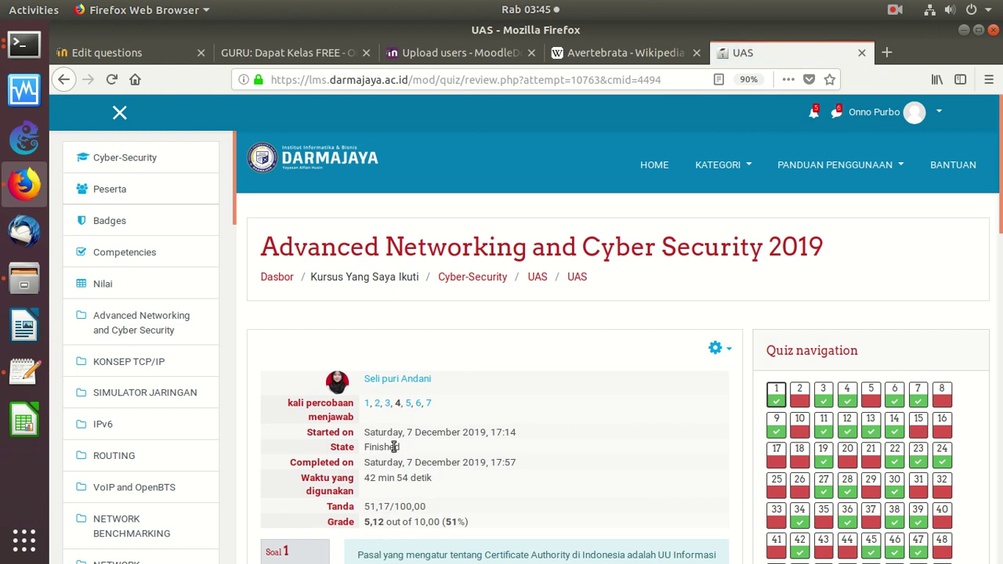
{"action": "left_click", "coordinate": [387, 403]}
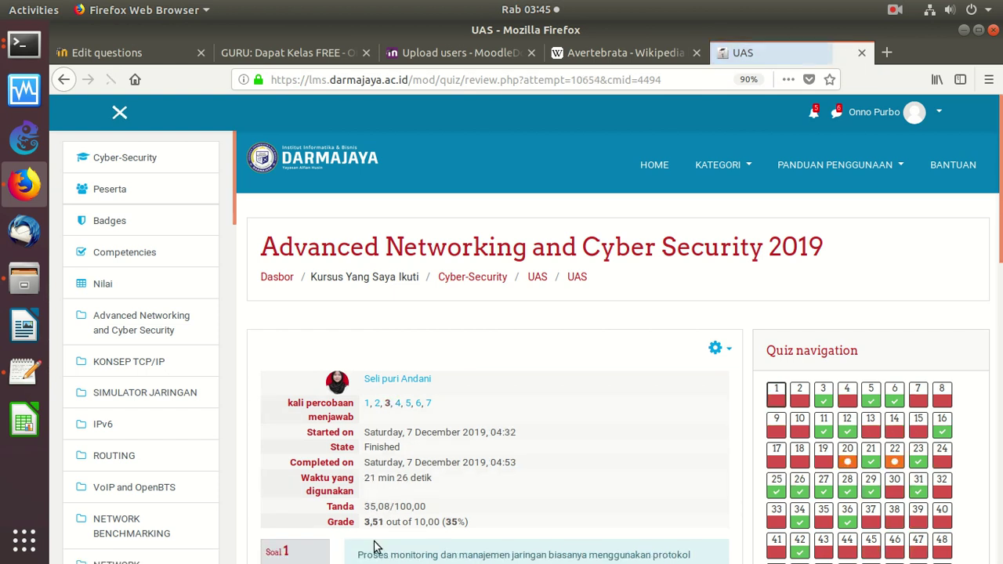
{"action": "left_click", "coordinate": [377, 403]}
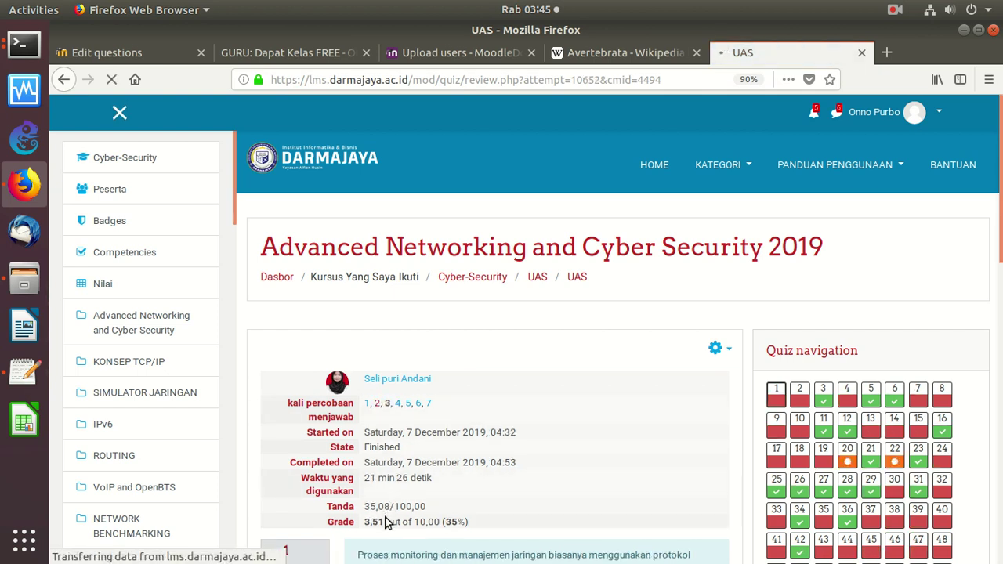
{"action": "left_click", "coordinate": [366, 403]}
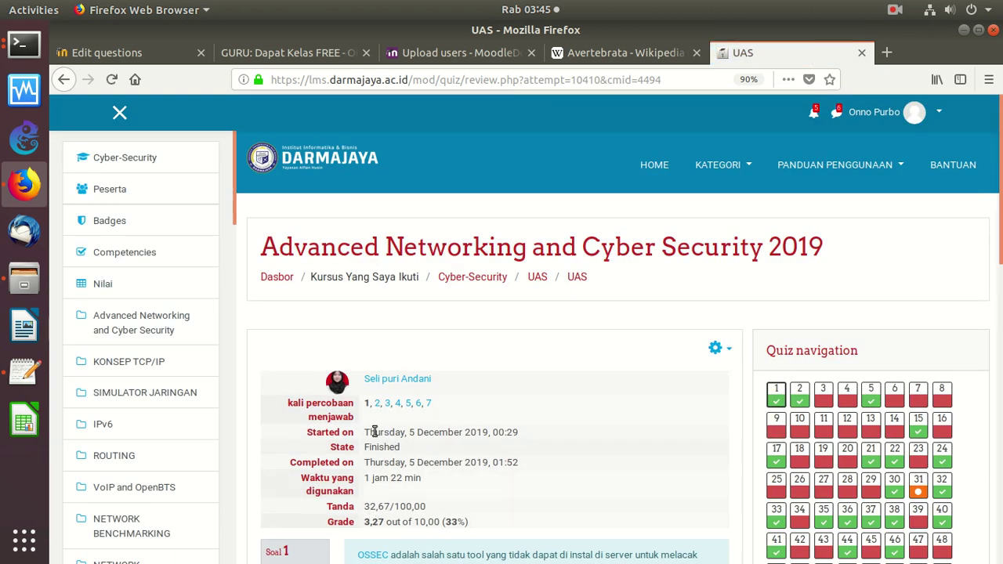
{"action": "left_click", "coordinate": [429, 403]}
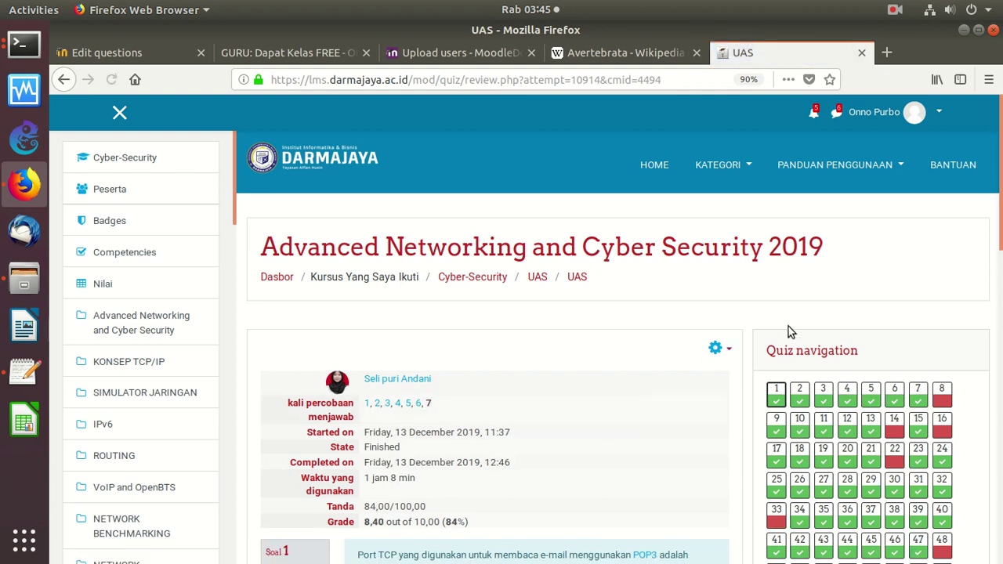
{"action": "scroll", "coordinate": [999, 252], "scroll_direction": "down", "scroll_amount": 5}
{"action": "scroll", "coordinate": [1000, 253], "scroll_direction": "down", "scroll_amount": 3}
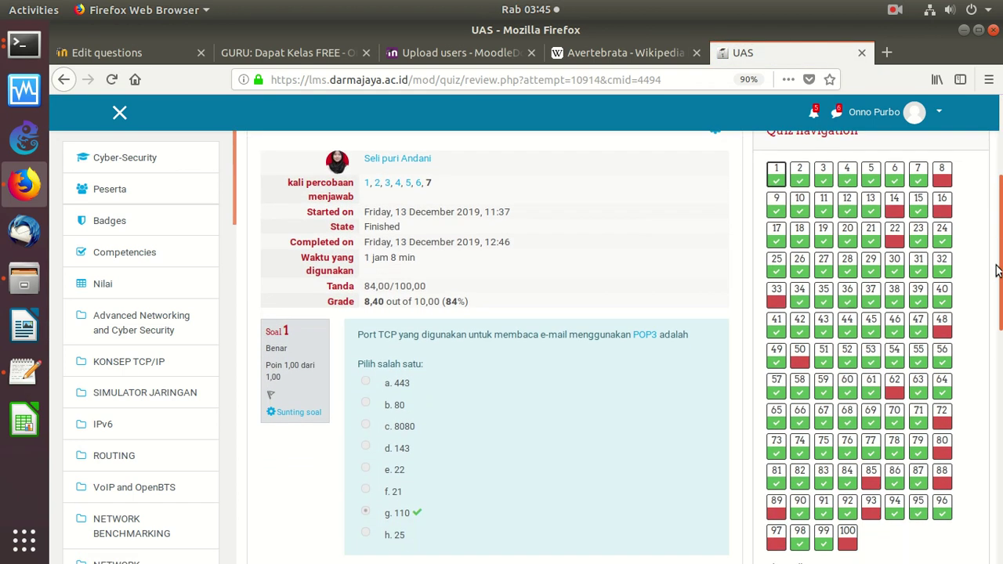
{"action": "left_click_drag", "start_coordinate": [999, 295], "coordinate": [998, 242]}
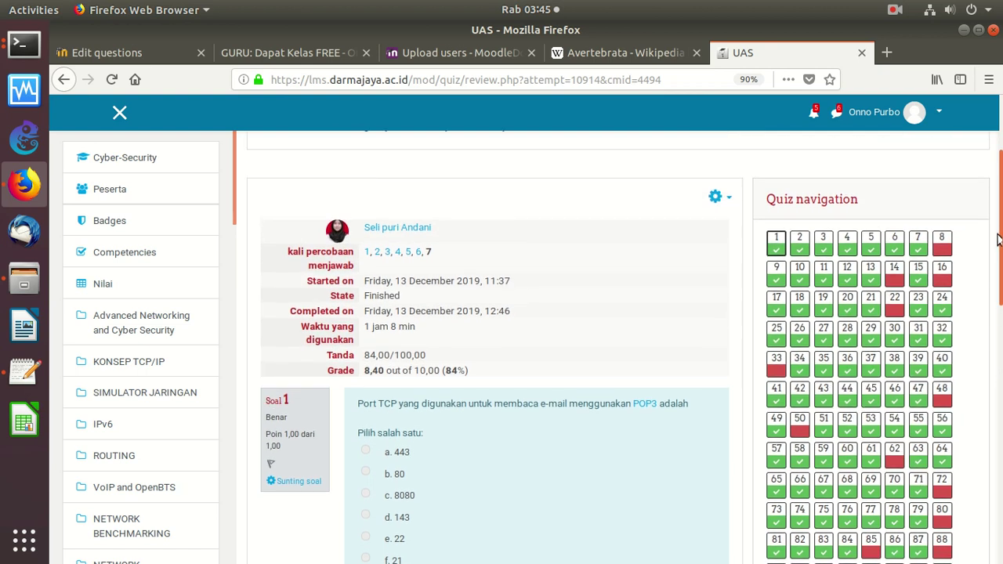
{"action": "left_click_drag", "start_coordinate": [999, 239], "coordinate": [998, 244]}
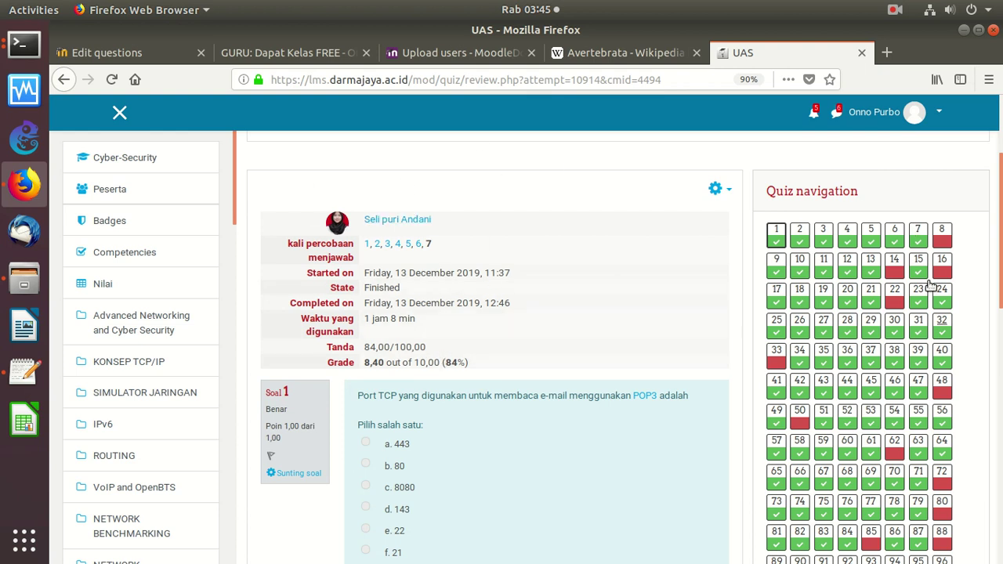
Go back through the browser history to the student's grade User report
{"action": "left_click", "coordinate": [65, 79]}
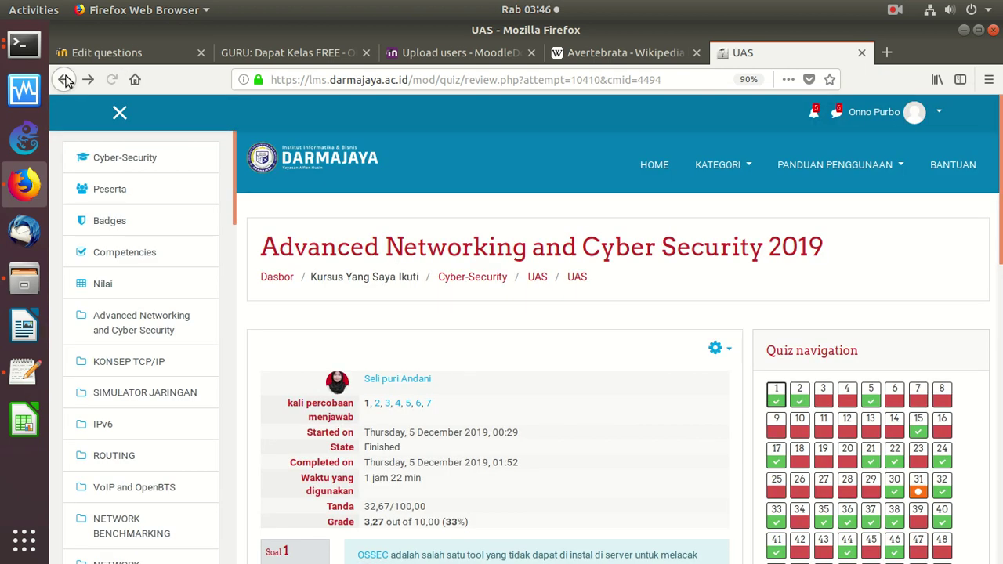
{"action": "left_click", "coordinate": [67, 80]}
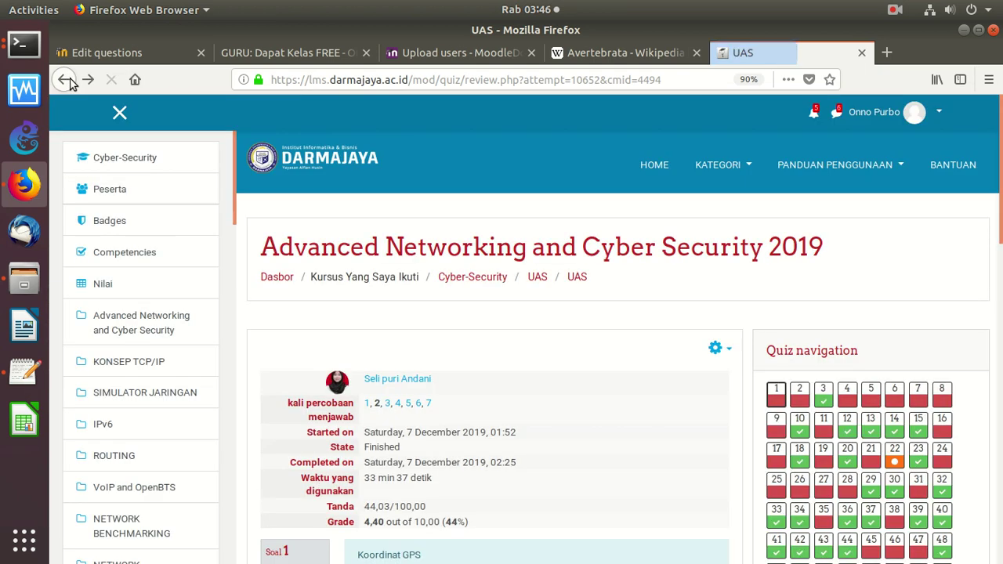
{"action": "left_click", "coordinate": [65, 80]}
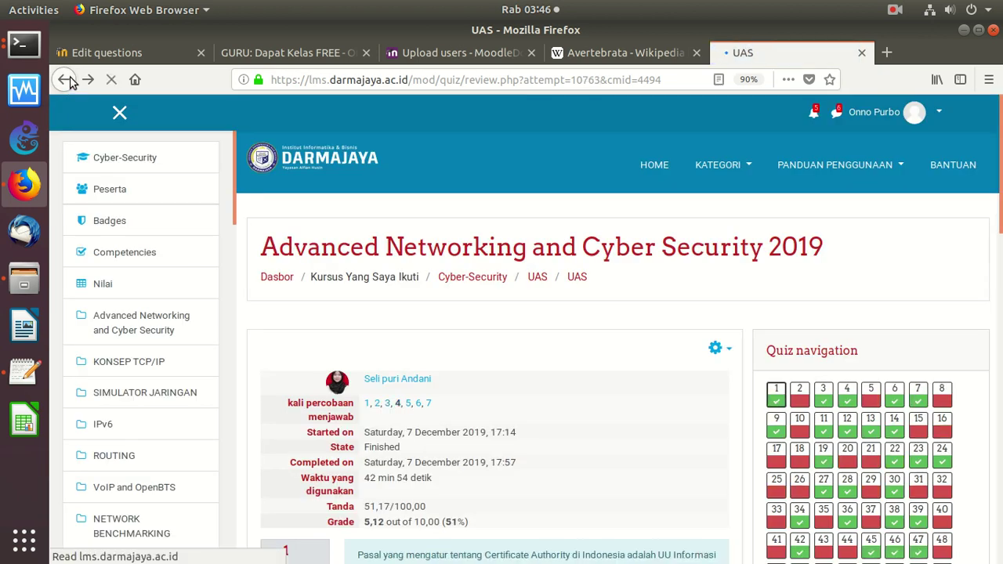
{"action": "left_click", "coordinate": [65, 79]}
{"action": "left_click", "coordinate": [65, 79]}
{"action": "left_click", "coordinate": [65, 79]}
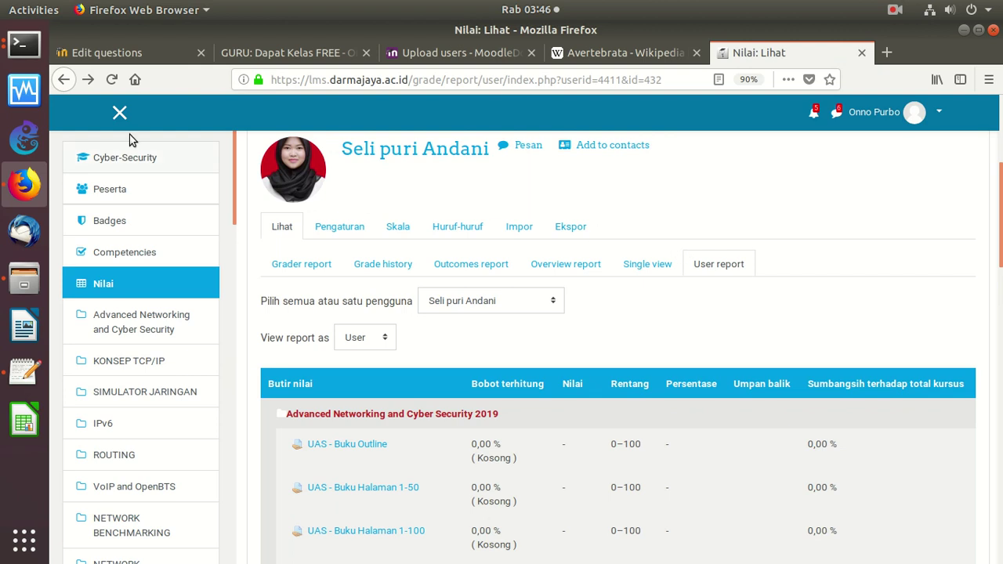
Return to the course grader report and open its grade export options
{"action": "left_click", "coordinate": [65, 80]}
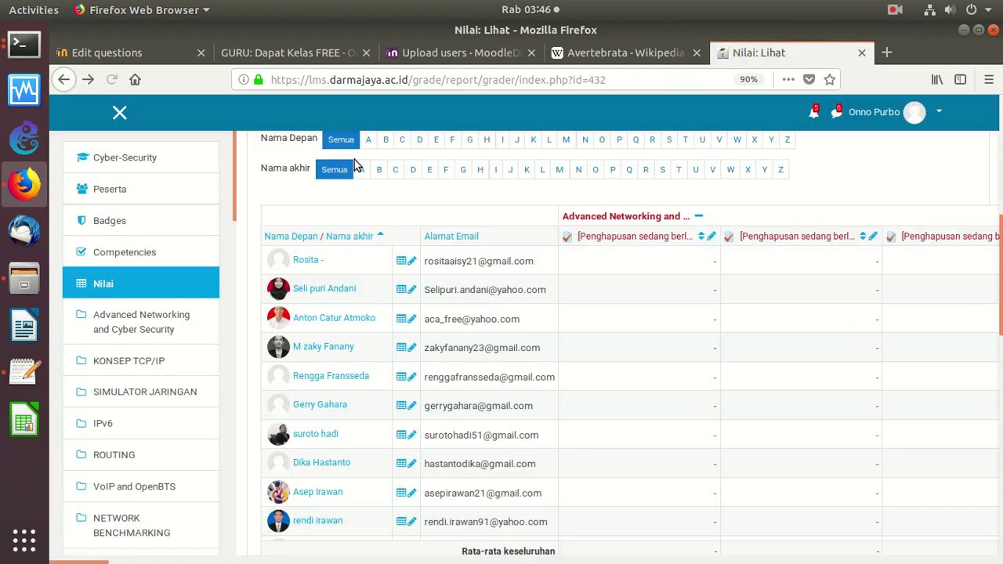
{"action": "scroll", "coordinate": [667, 359], "scroll_direction": "up", "scroll_amount": 3}
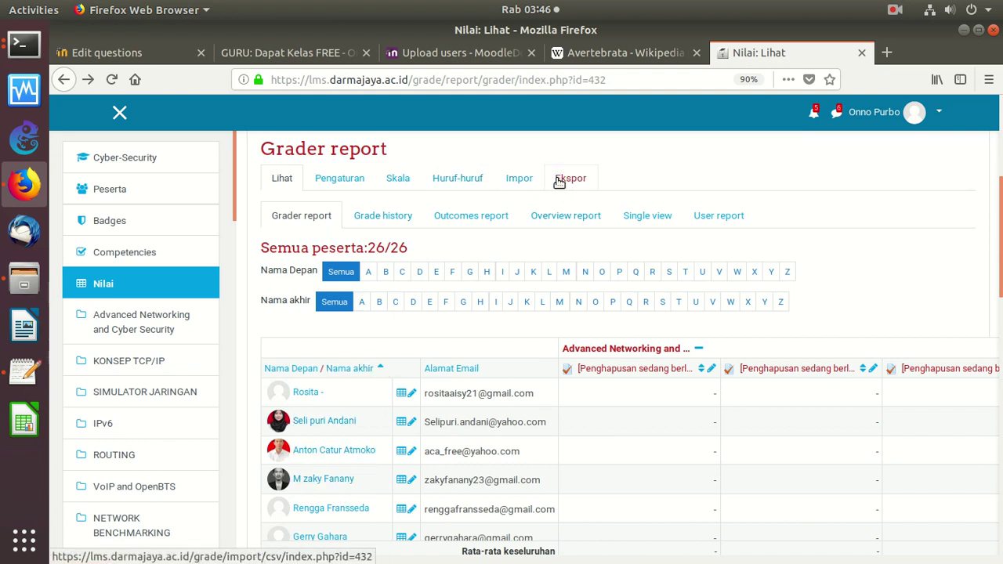
{"action": "left_click", "coordinate": [519, 180]}
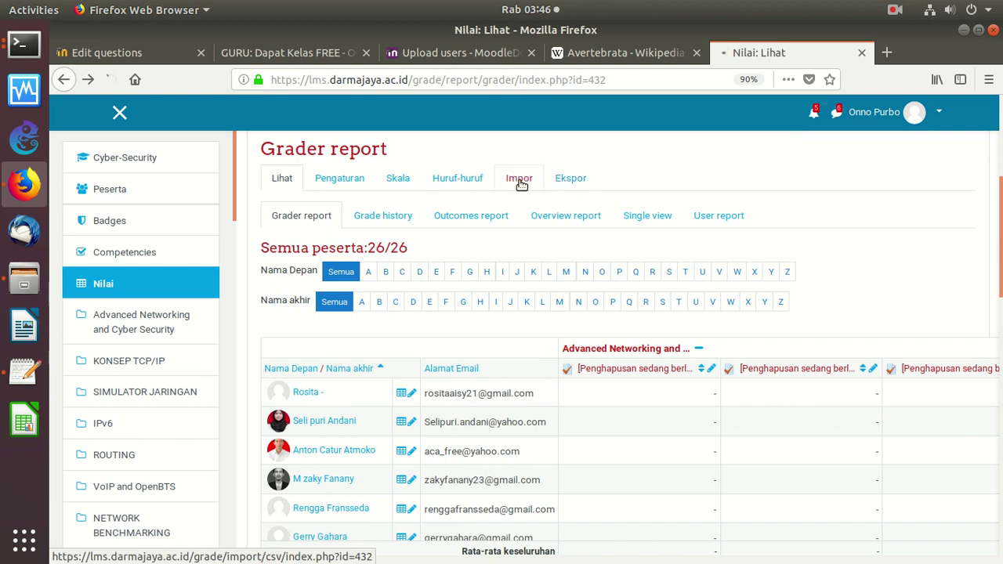
{"action": "left_click", "coordinate": [64, 79]}
{"action": "left_click", "coordinate": [572, 182]}
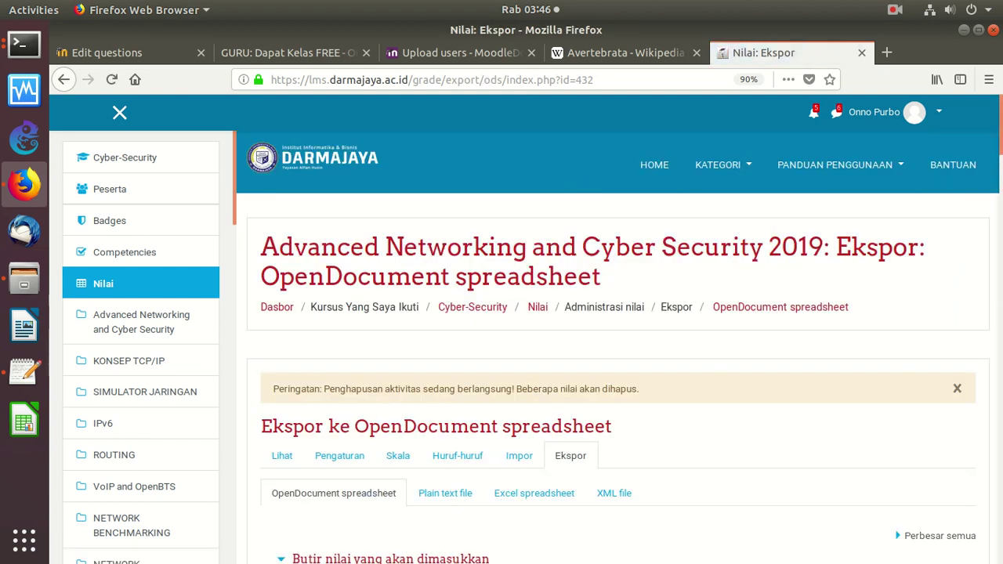
{"action": "scroll", "coordinate": [989, 180], "scroll_direction": "down", "scroll_amount": 5}
{"action": "scroll", "coordinate": [989, 172], "scroll_direction": "up", "scroll_amount": 3}
{"action": "scroll", "coordinate": [986, 160], "scroll_direction": "down", "scroll_amount": 1}
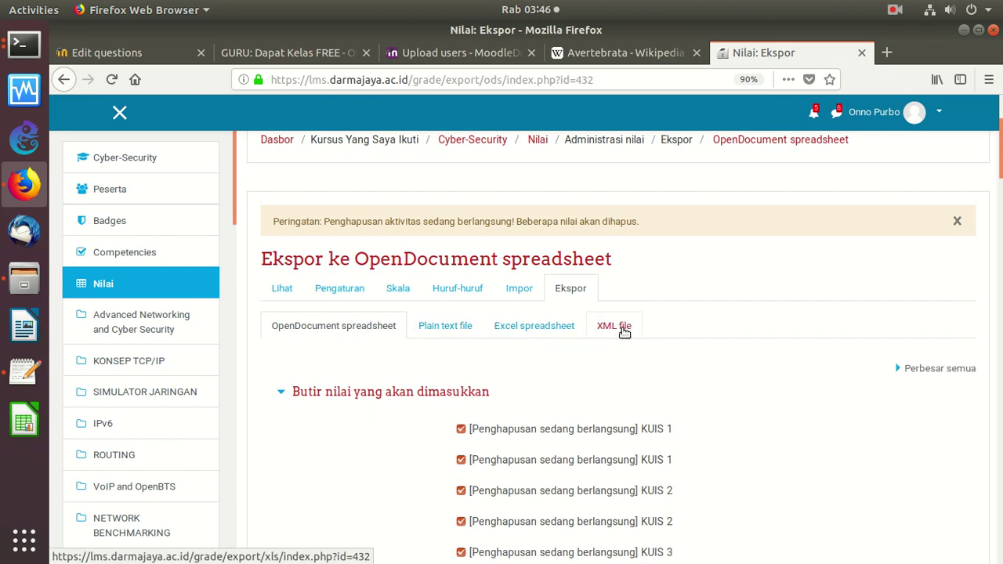
Export the grades as an Excel spreadsheet and open it in LibreOffice Calc
{"action": "left_click", "coordinate": [546, 333]}
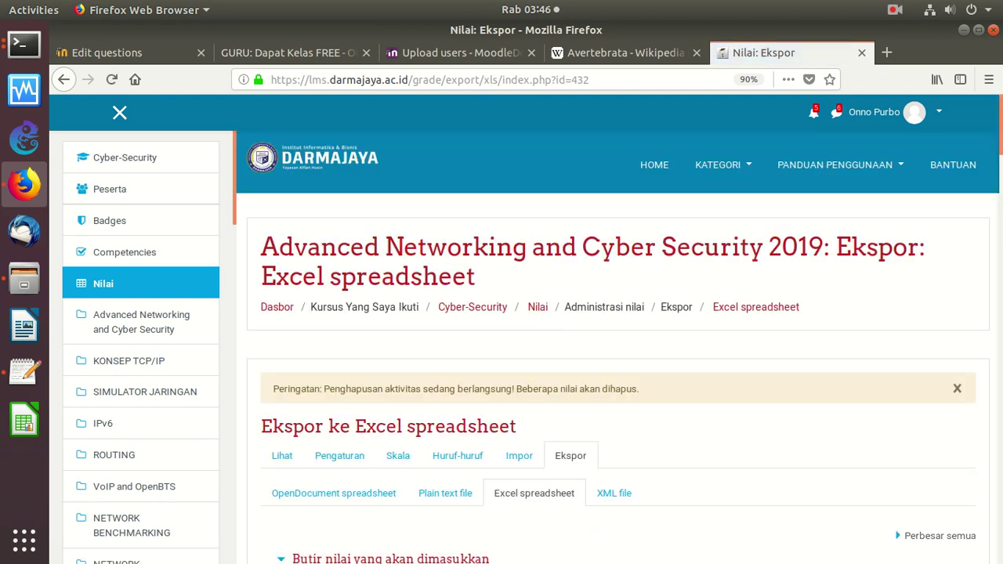
{"action": "scroll", "coordinate": [976, 219], "scroll_direction": "down", "scroll_amount": 10}
{"action": "scroll", "coordinate": [967, 271], "scroll_direction": "down", "scroll_amount": 15}
{"action": "scroll", "coordinate": [917, 438], "scroll_direction": "down", "scroll_amount": 15}
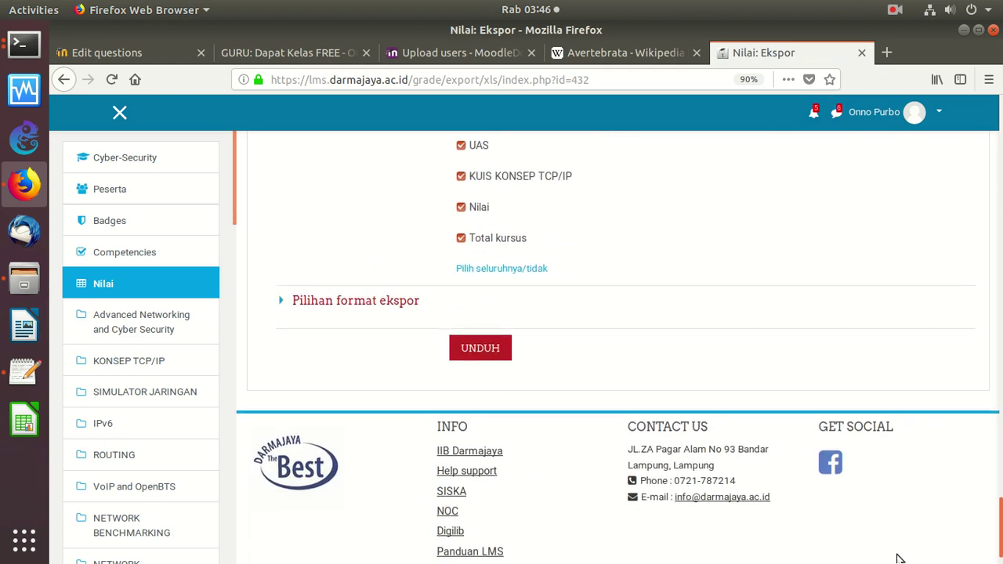
{"action": "left_click", "coordinate": [484, 342]}
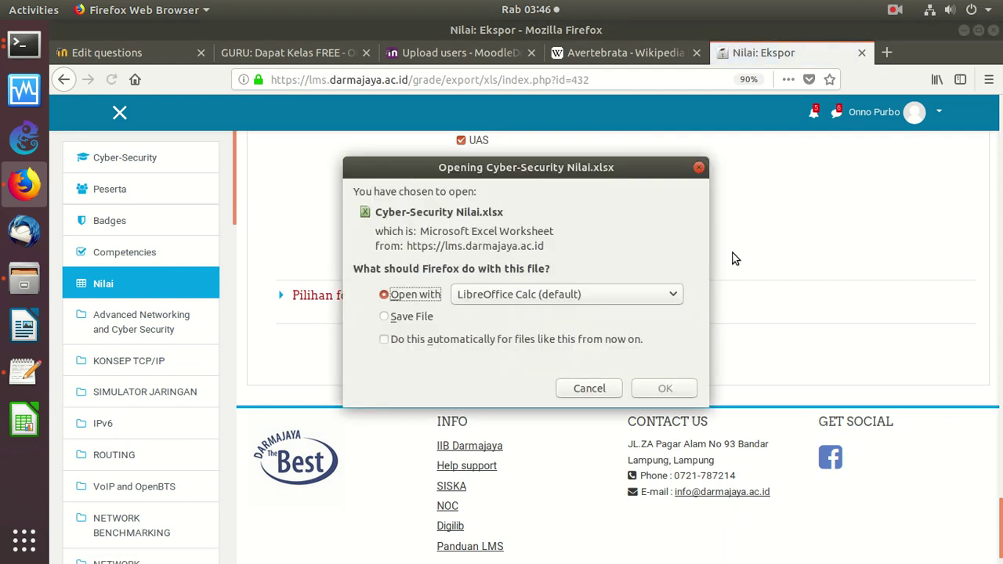
{"action": "left_click", "coordinate": [663, 389]}
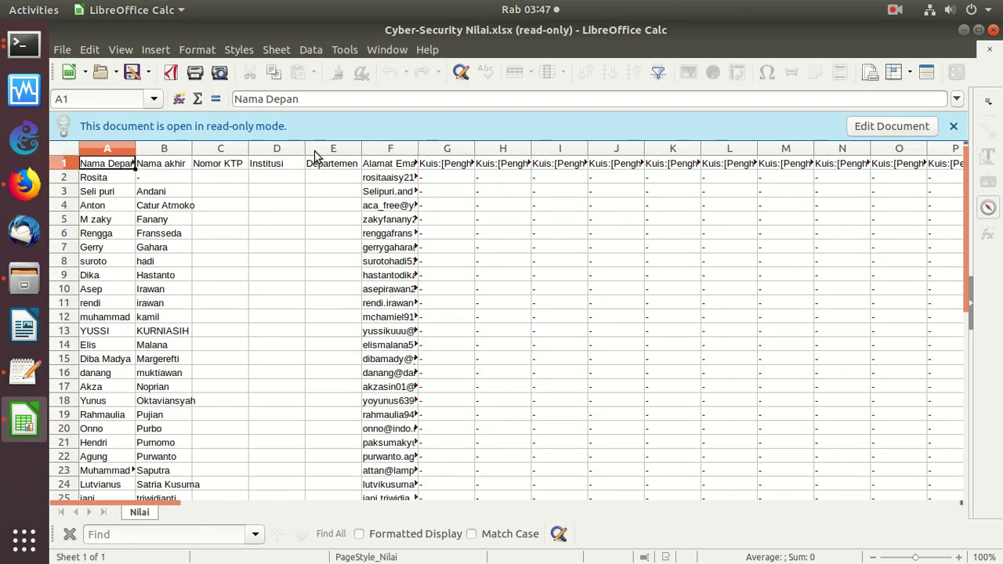
Enable editing and delete the empty Nomor KTP, Institusi and Departemen columns
{"action": "left_click", "coordinate": [228, 149]}
{"action": "left_click", "coordinate": [874, 126]}
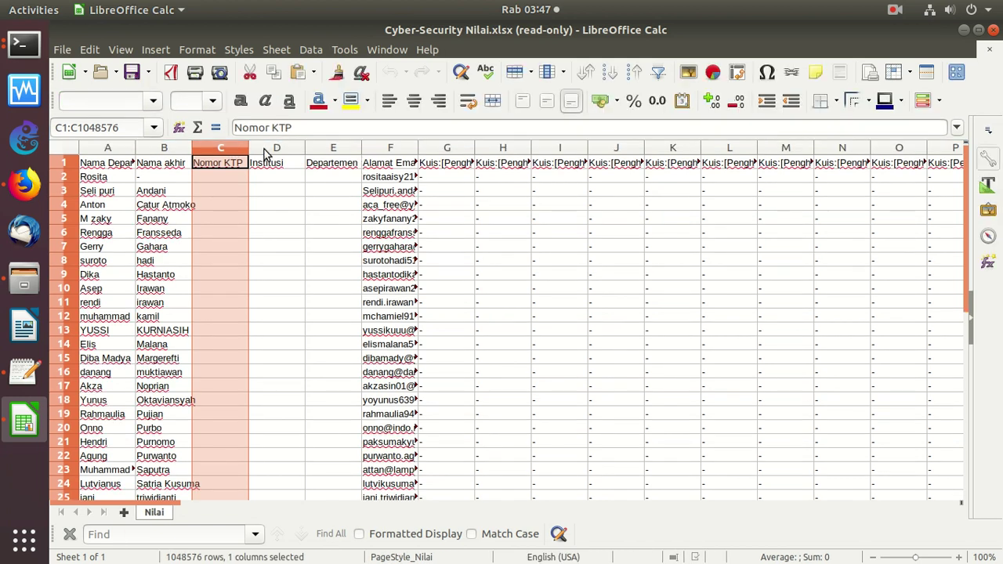
{"action": "left_click", "coordinate": [265, 154], "text": "shift"}
{"action": "left_click", "coordinate": [331, 154], "text": "shift"}
{"action": "right_click", "coordinate": [332, 154]}
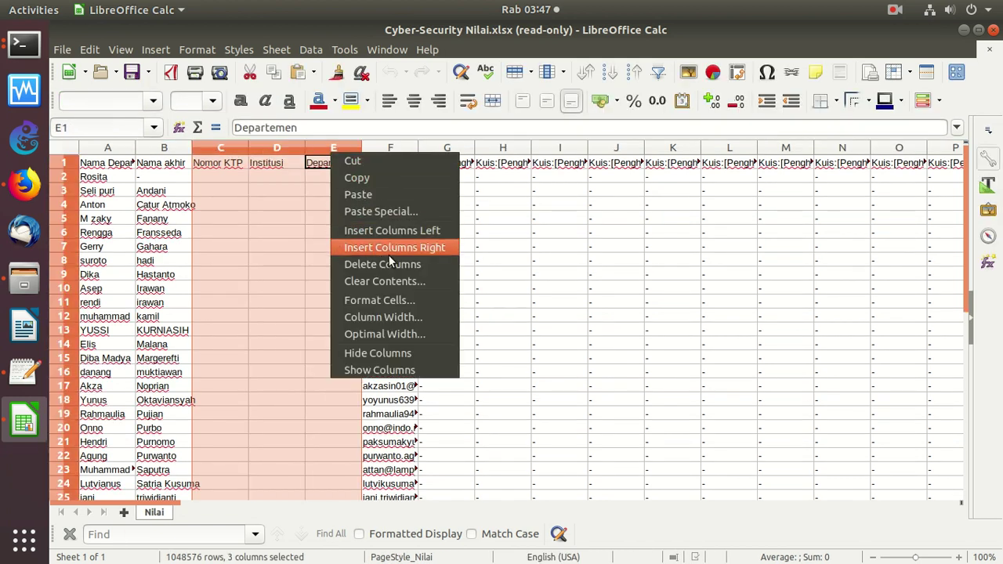
{"action": "left_click", "coordinate": [397, 263]}
Delete the first two blocks of empty deleted-quiz columns starting at column D
{"action": "left_click_drag", "start_coordinate": [286, 147], "coordinate": [624, 155]}
{"action": "left_click_drag", "start_coordinate": [672, 152], "coordinate": [950, 155]}
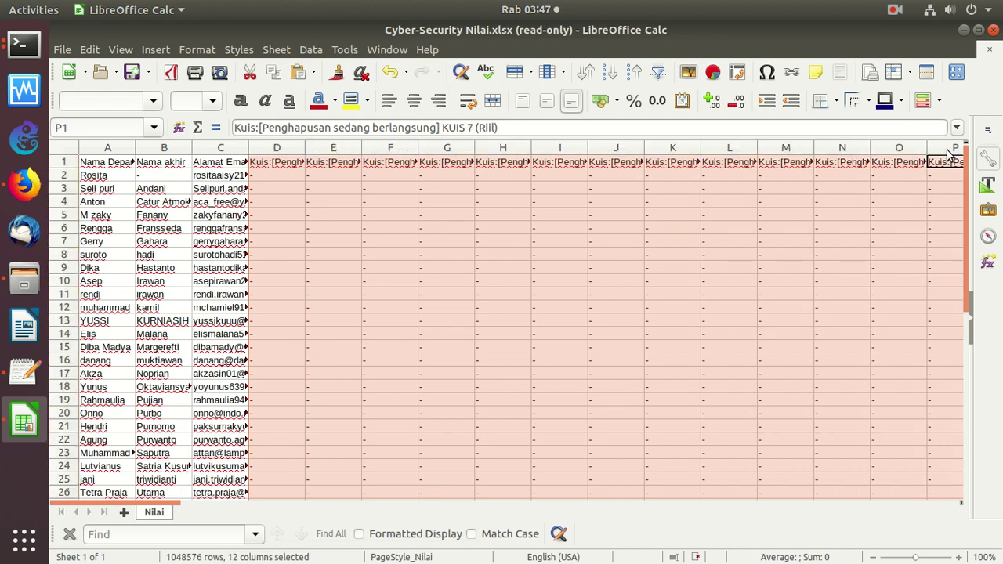
{"action": "right_click", "coordinate": [895, 153]}
{"action": "left_click", "coordinate": [849, 267]}
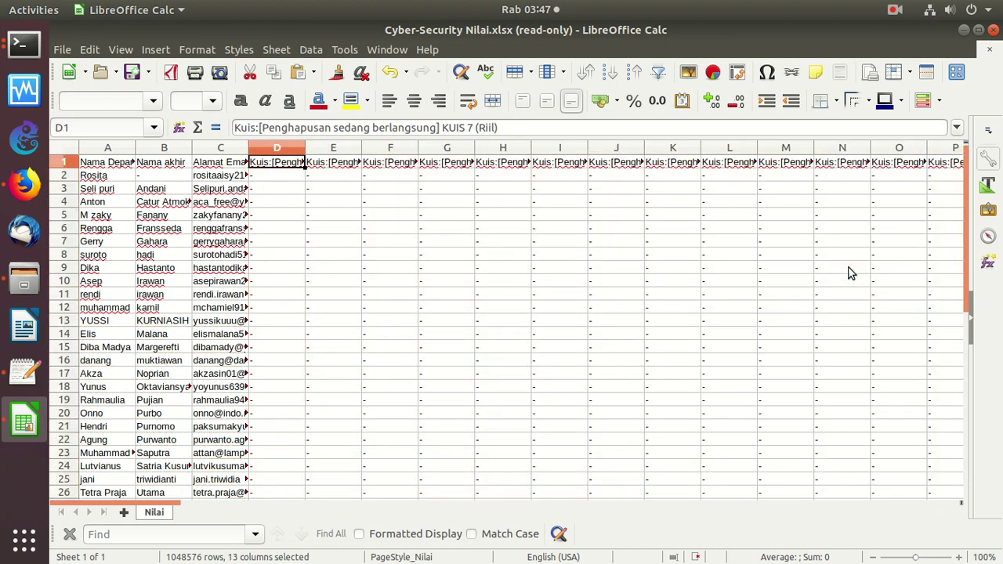
{"action": "left_click", "coordinate": [338, 151]}
{"action": "left_click_drag", "start_coordinate": [288, 151], "coordinate": [952, 152]}
{"action": "right_click", "coordinate": [862, 161]}
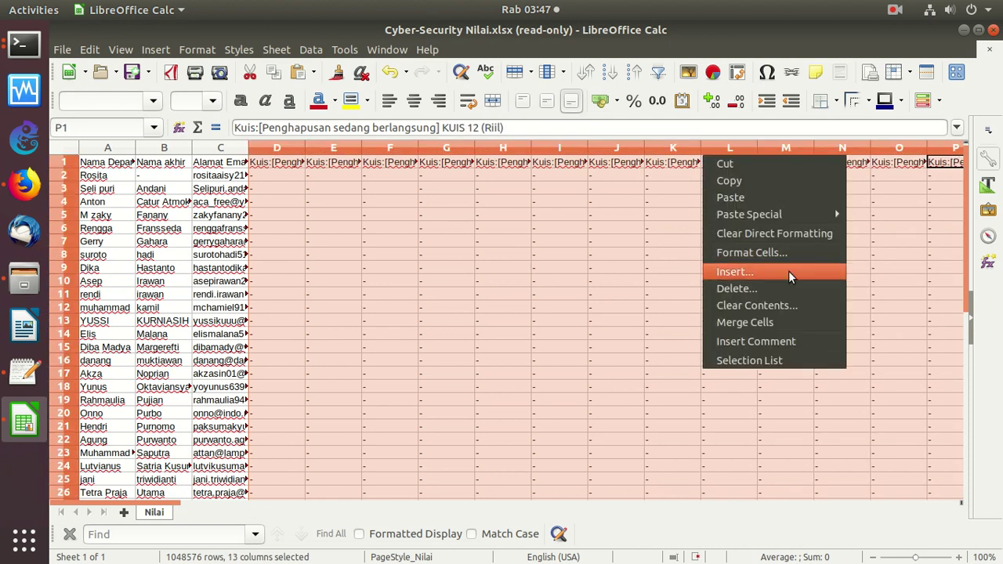
{"action": "left_click", "coordinate": [786, 290]}
Delete the remaining empty quiz columns so Kuis:KUIS IPv6 (Riil) comes first
{"action": "left_click_drag", "start_coordinate": [302, 149], "coordinate": [944, 154]}
{"action": "right_click", "coordinate": [850, 148]}
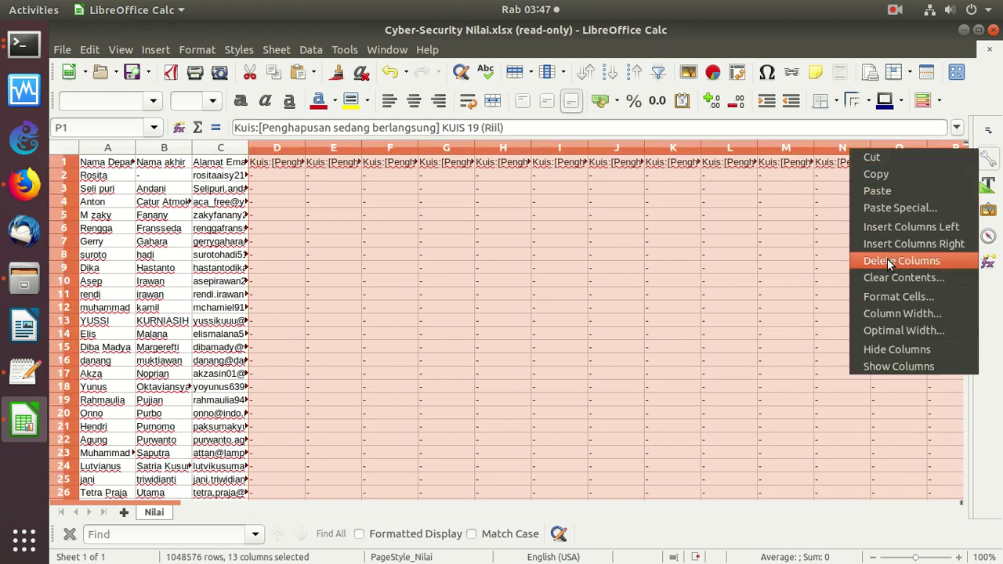
{"action": "left_click", "coordinate": [901, 261]}
{"action": "left_click_drag", "start_coordinate": [291, 148], "coordinate": [944, 155]}
{"action": "right_click", "coordinate": [933, 154]}
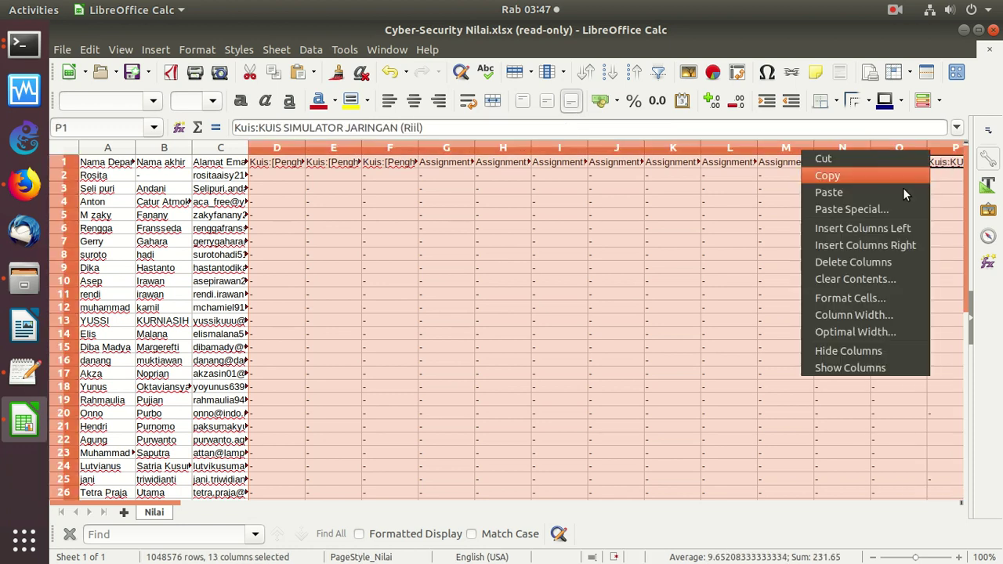
{"action": "left_click", "coordinate": [873, 265]}
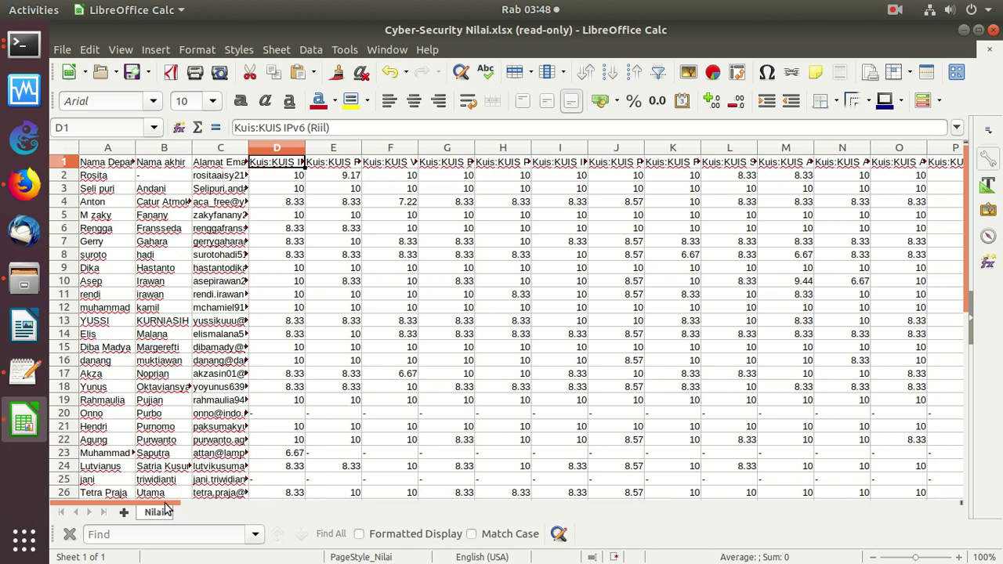
Select the UTS scores in AC13:AC19, then close the spreadsheet without saving
{"action": "left_click_drag", "start_coordinate": [164, 508], "coordinate": [346, 517]}
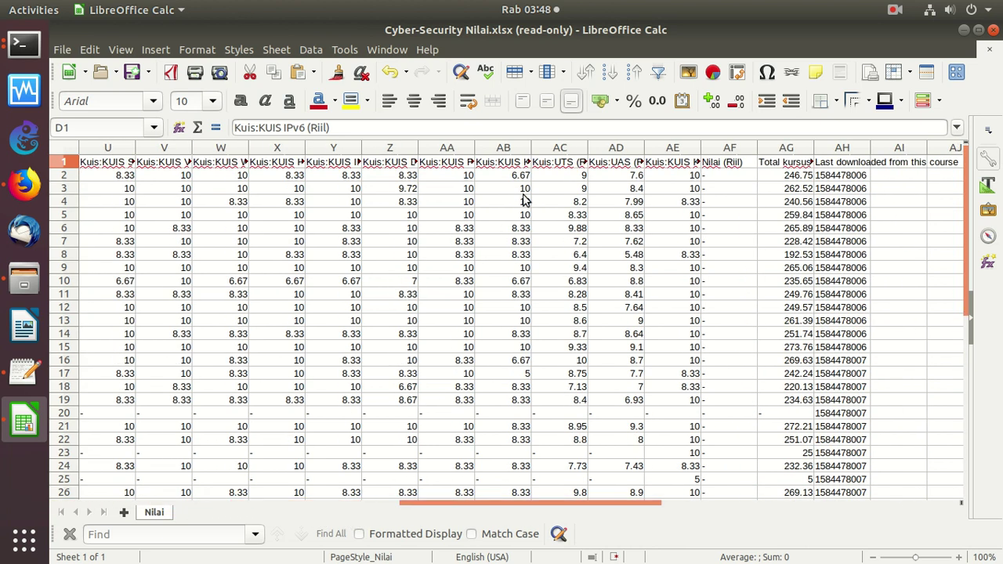
{"action": "left_click_drag", "start_coordinate": [582, 320], "coordinate": [580, 401]}
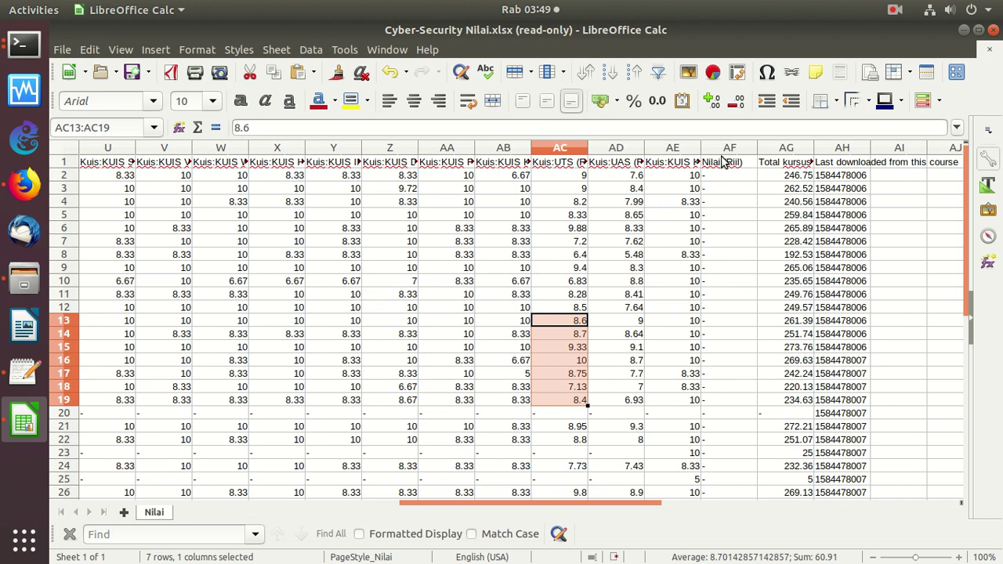
{"action": "left_click", "coordinate": [717, 124]}
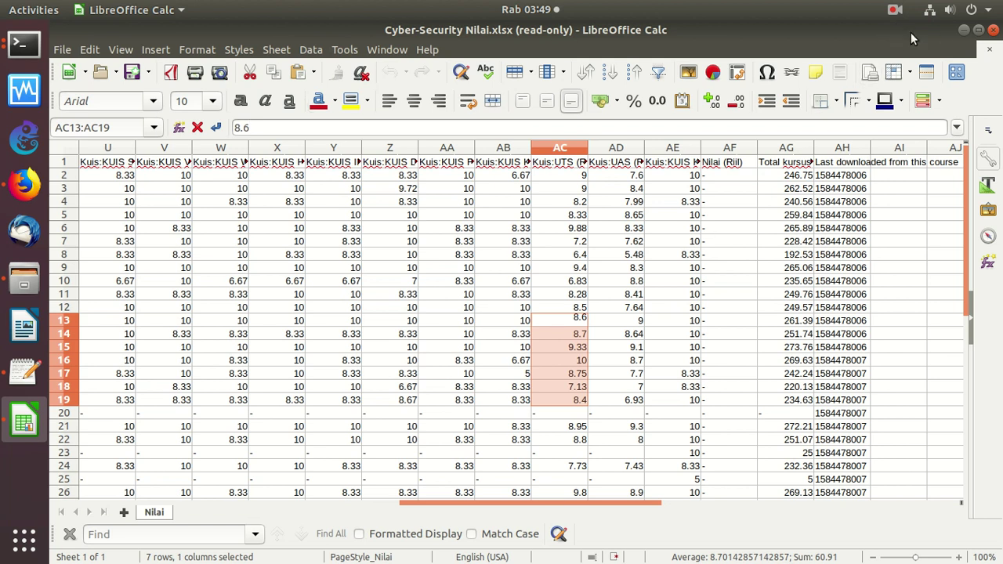
{"action": "left_click", "coordinate": [989, 33]}
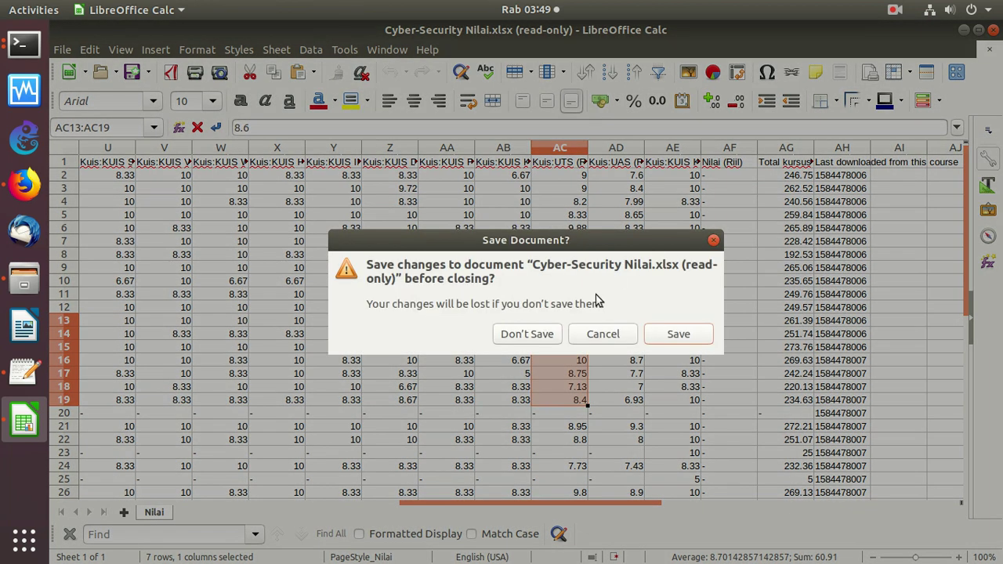
{"action": "left_click", "coordinate": [539, 338]}
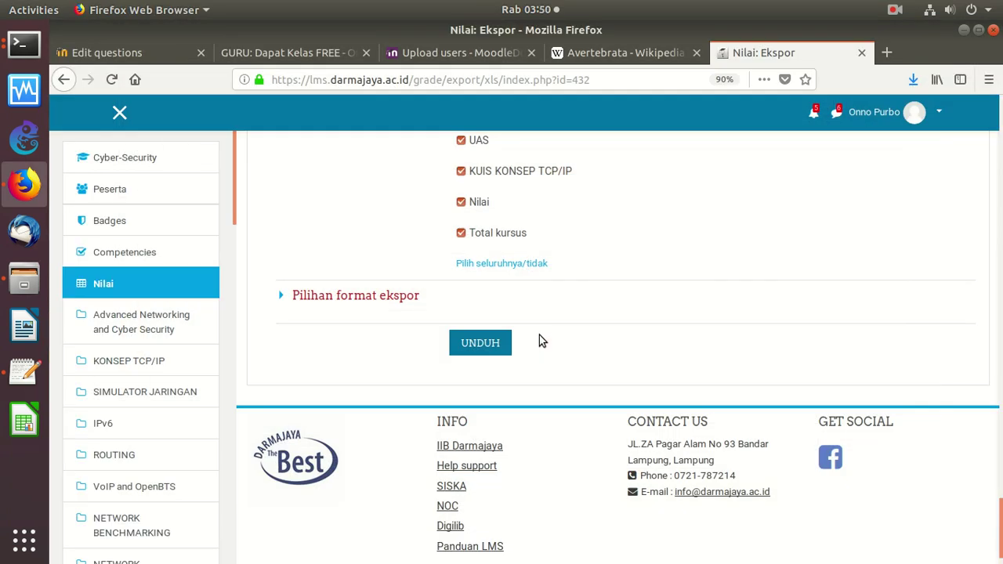
Return to the Test Online Sekolah question bank tab and go to the TOS course page
{"action": "scroll", "coordinate": [936, 246], "scroll_direction": "up", "scroll_amount": 15}
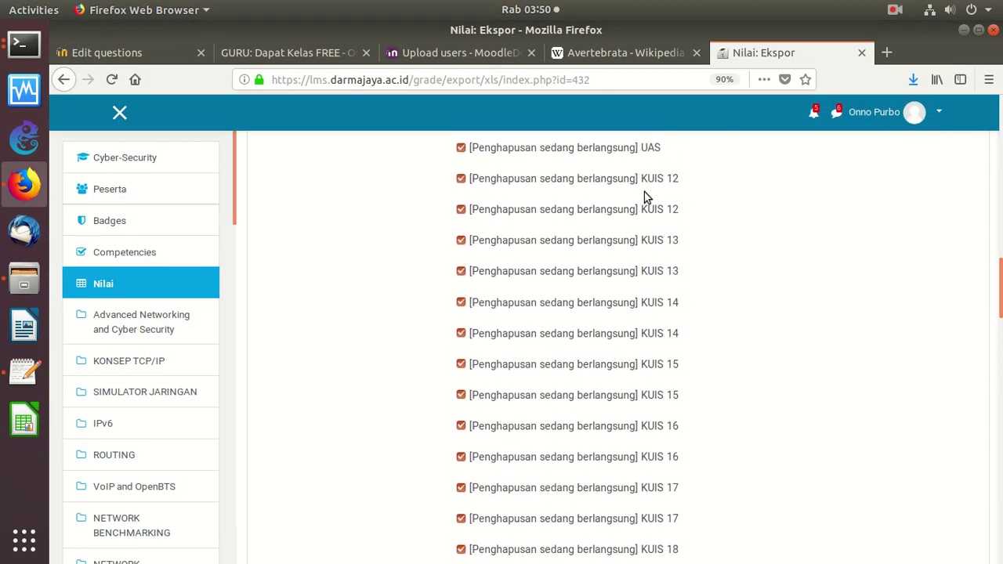
{"action": "left_click", "coordinate": [286, 55]}
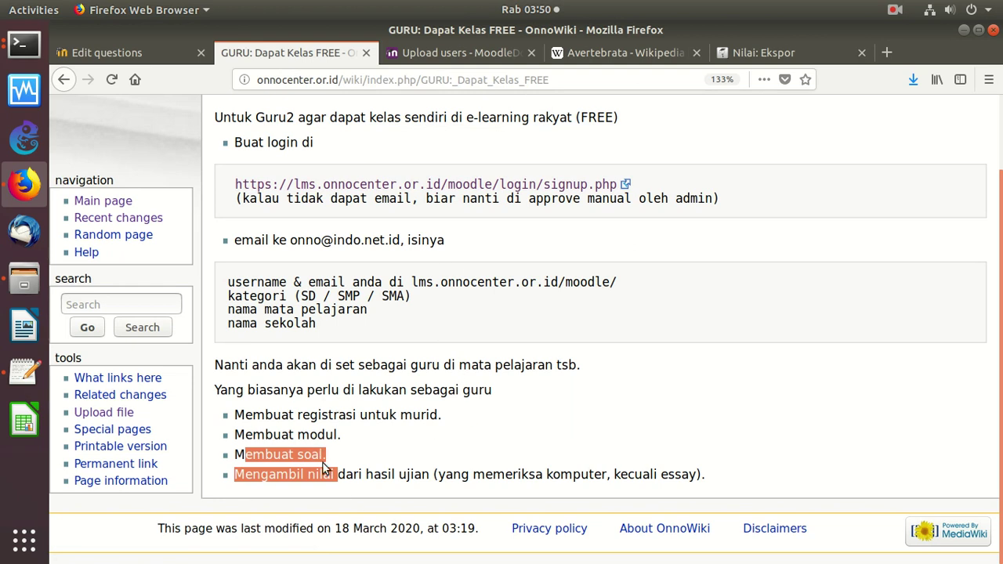
{"action": "left_click", "coordinate": [144, 51]}
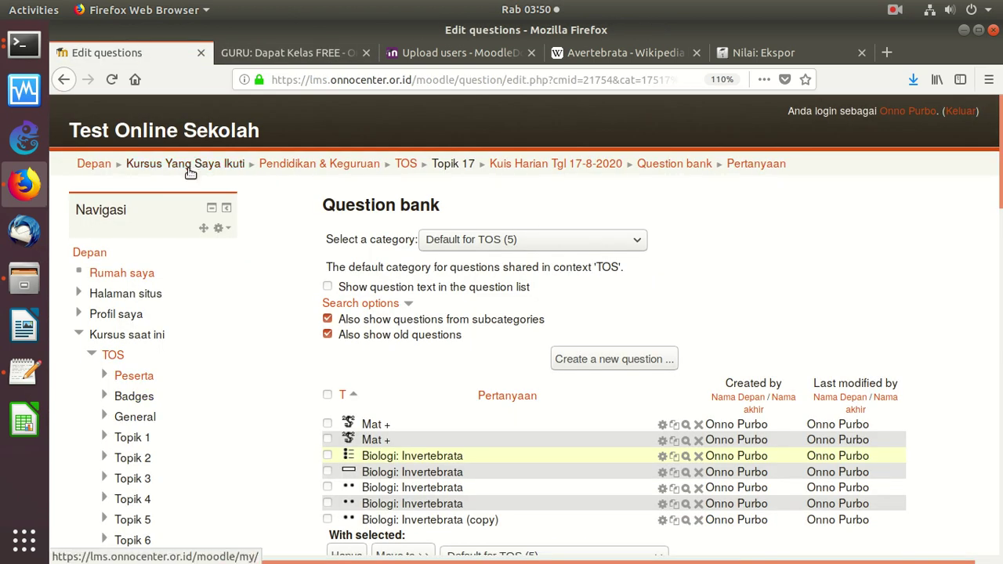
{"action": "left_click", "coordinate": [116, 357]}
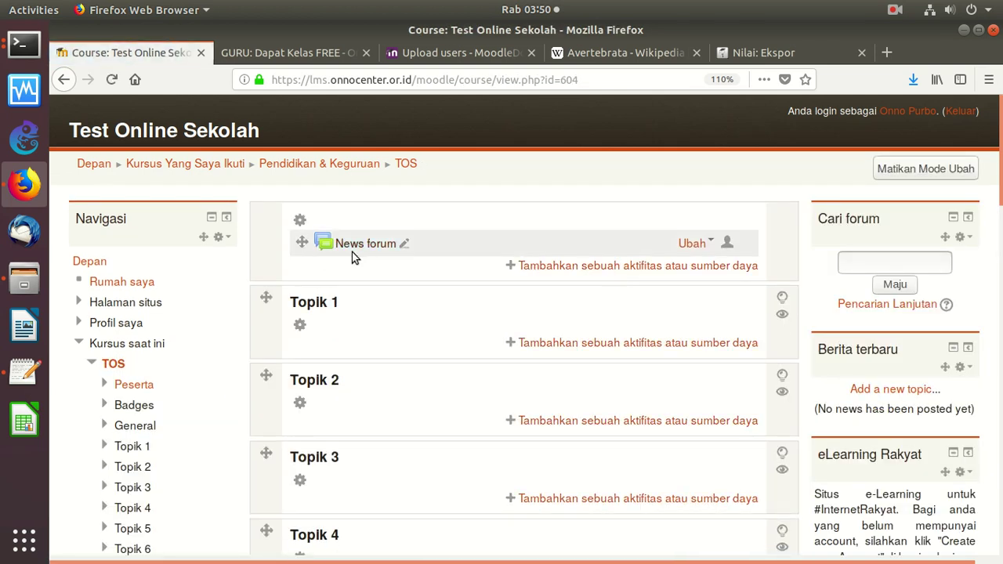
Start a new URL resource in Topik 1 from the activity and resource chooser
{"action": "left_click", "coordinate": [629, 345]}
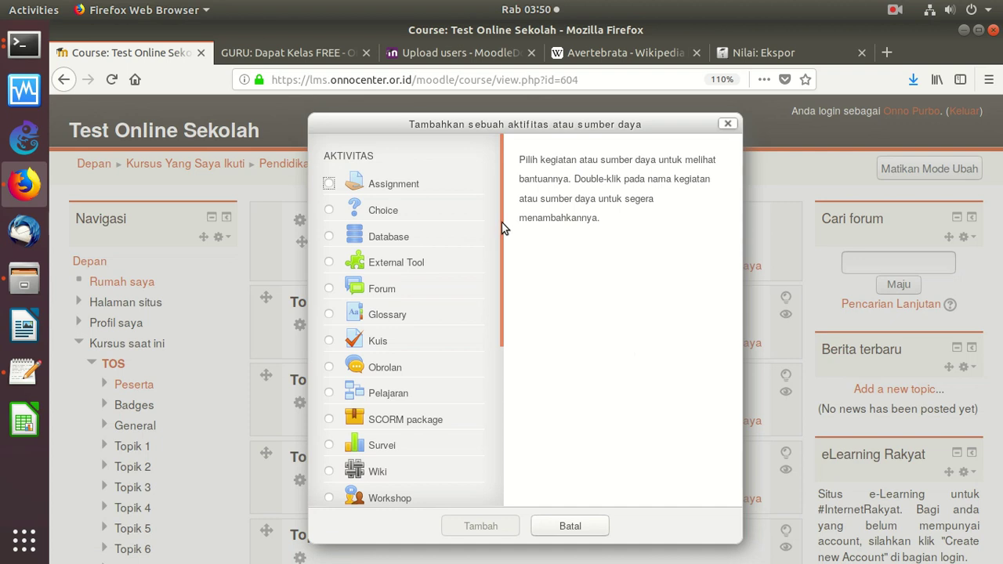
{"action": "left_click_drag", "start_coordinate": [503, 227], "coordinate": [502, 455]}
{"action": "left_click", "coordinate": [331, 495]}
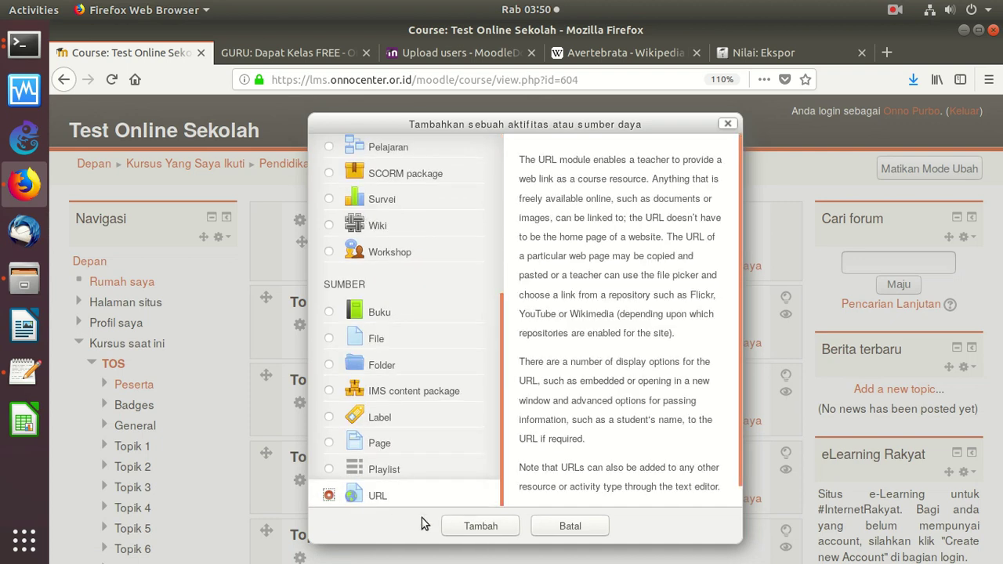
{"action": "left_click", "coordinate": [477, 527]}
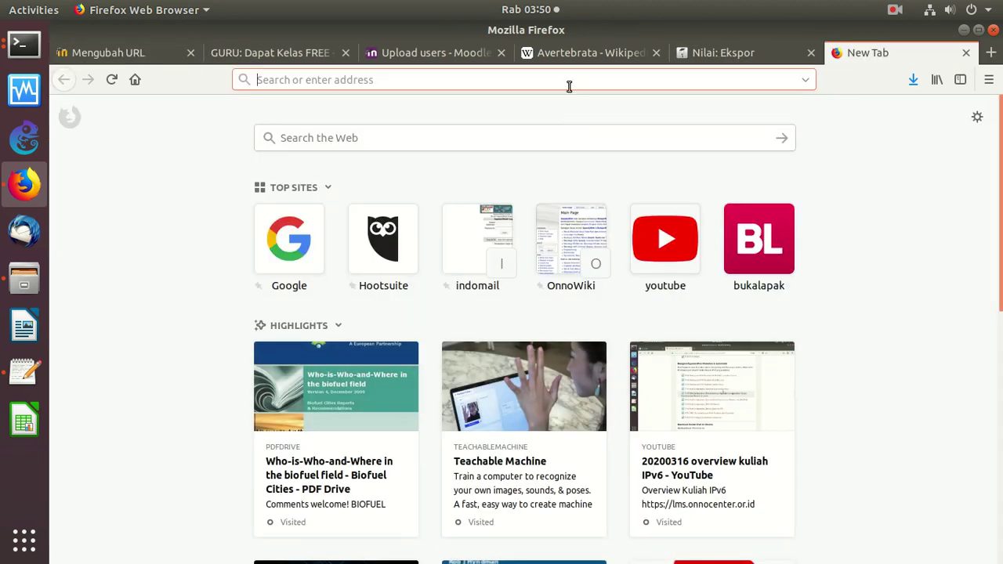
Search the web for 'belajar fisik' and browse the results
{"action": "left_click", "coordinate": [470, 139]}
{"action": "type", "text": "be"}
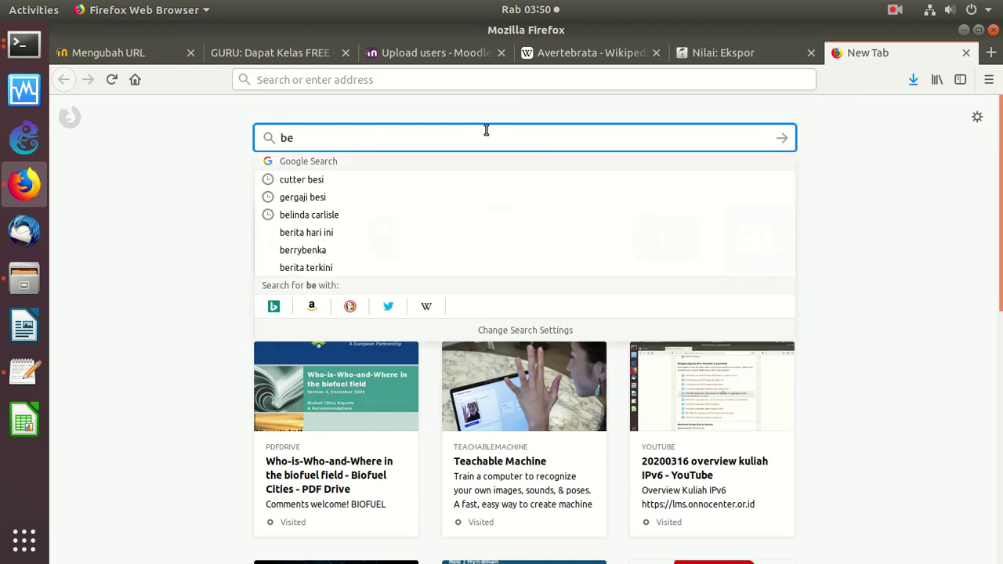
{"action": "type", "text": "lajar fisik"}
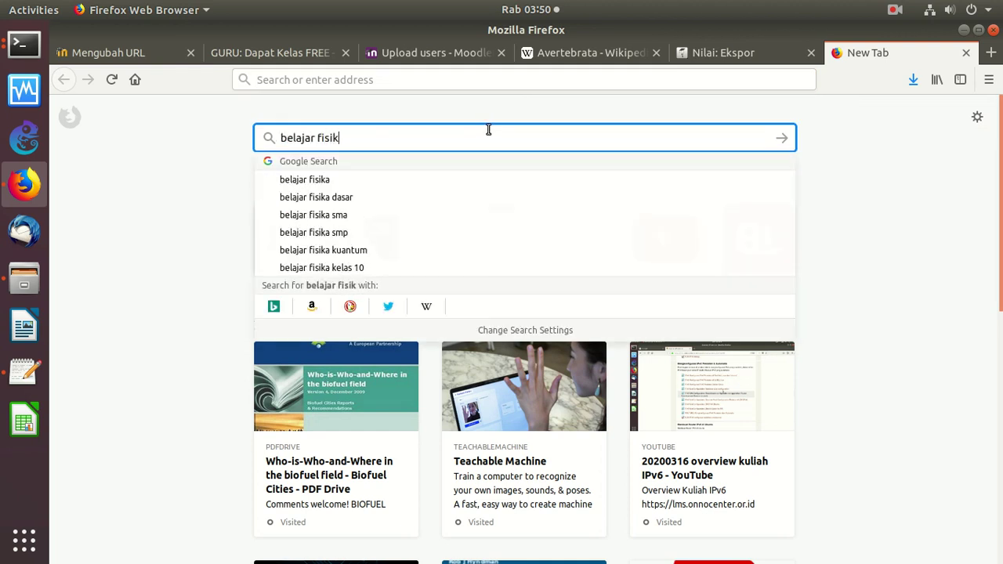
{"action": "key", "text": "Return"}
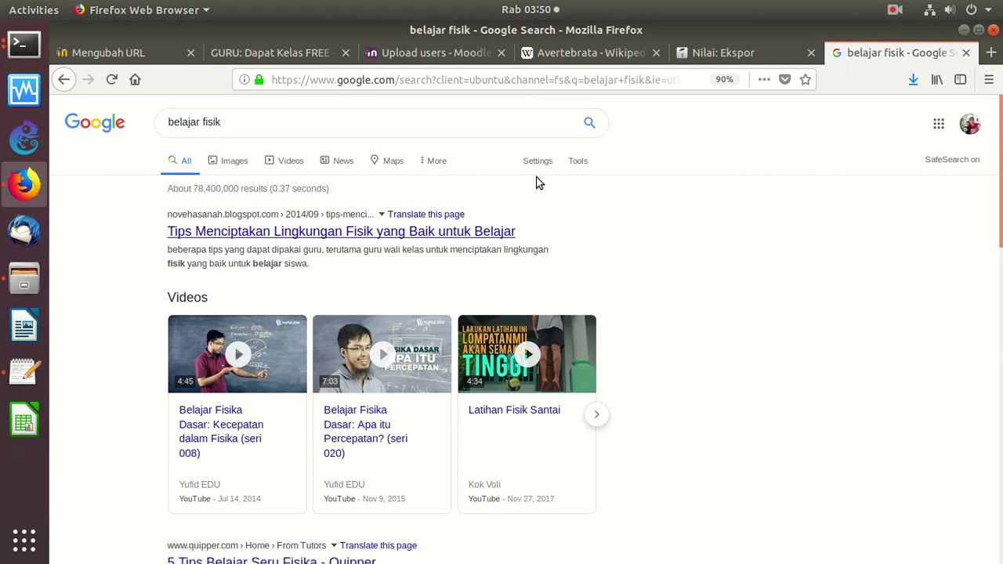
{"action": "scroll", "coordinate": [941, 144], "scroll_direction": "down", "scroll_amount": 1}
{"action": "scroll", "coordinate": [967, 243], "scroll_direction": "down", "scroll_amount": 8}
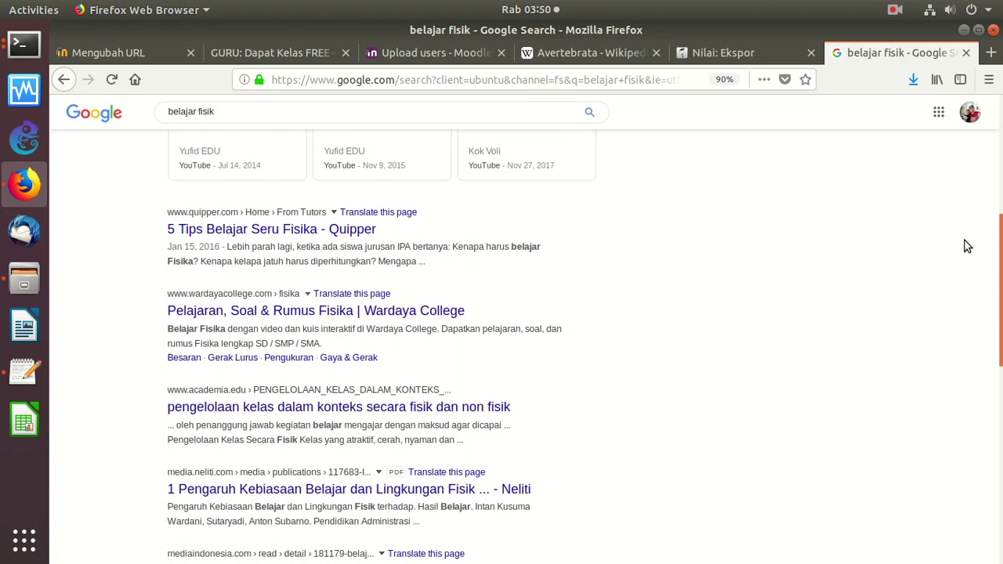
{"action": "scroll", "coordinate": [933, 290], "scroll_direction": "down", "scroll_amount": 3}
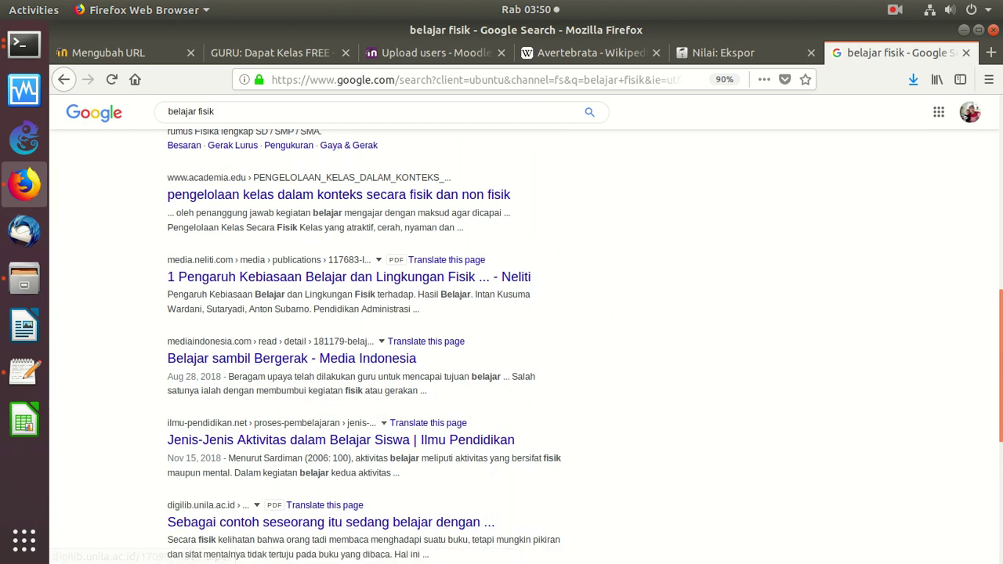
Refine the search to 'belajar fisika dasar' and open the fisikazone.com result
{"action": "left_click_drag", "start_coordinate": [993, 358], "coordinate": [1000, 125]}
{"action": "left_click_drag", "start_coordinate": [250, 123], "coordinate": [150, 127]}
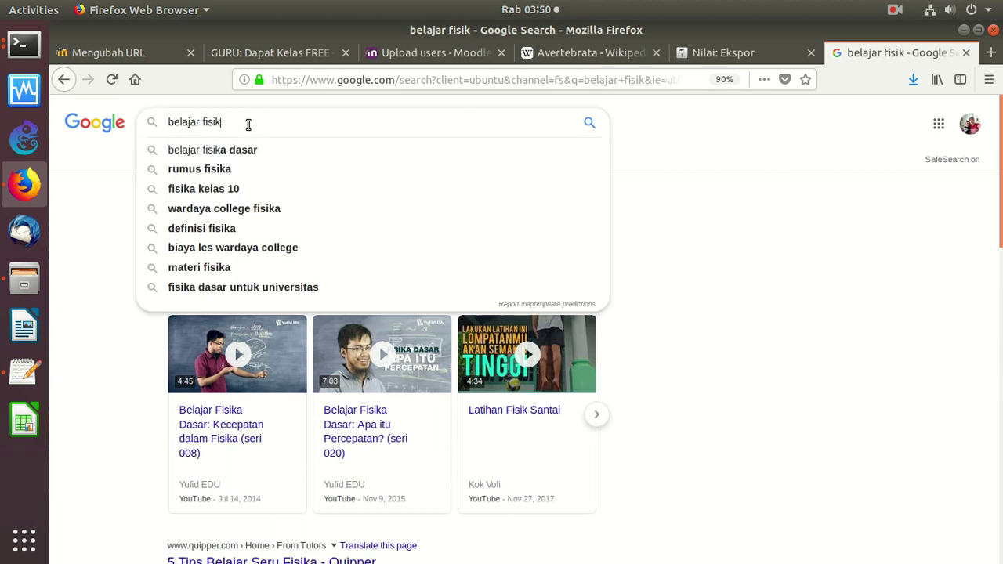
{"action": "left_click", "coordinate": [321, 122]}
{"action": "left_click", "coordinate": [232, 151]}
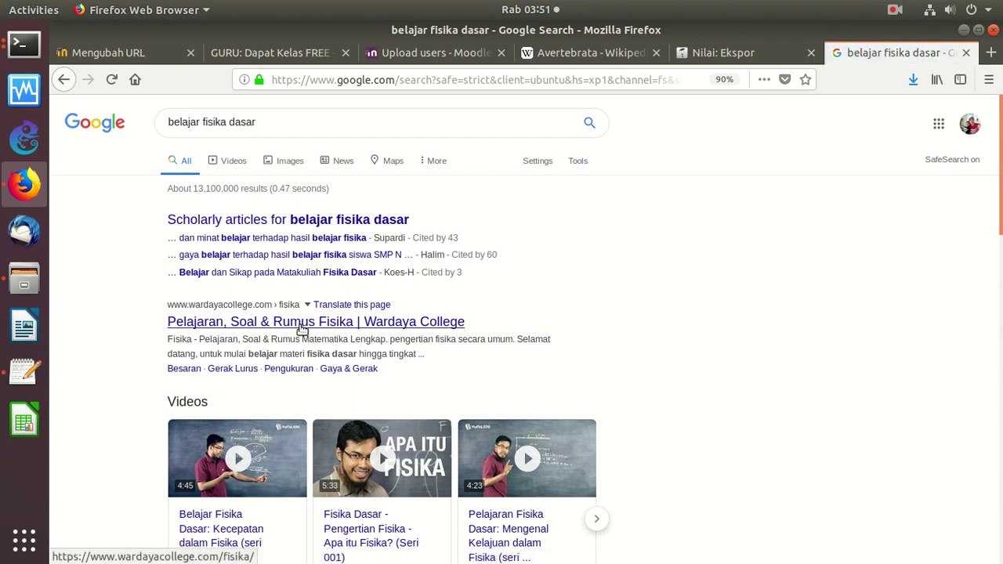
{"action": "scroll", "coordinate": [989, 215], "scroll_direction": "down", "scroll_amount": 2}
{"action": "scroll", "coordinate": [989, 215], "scroll_direction": "down", "scroll_amount": 10}
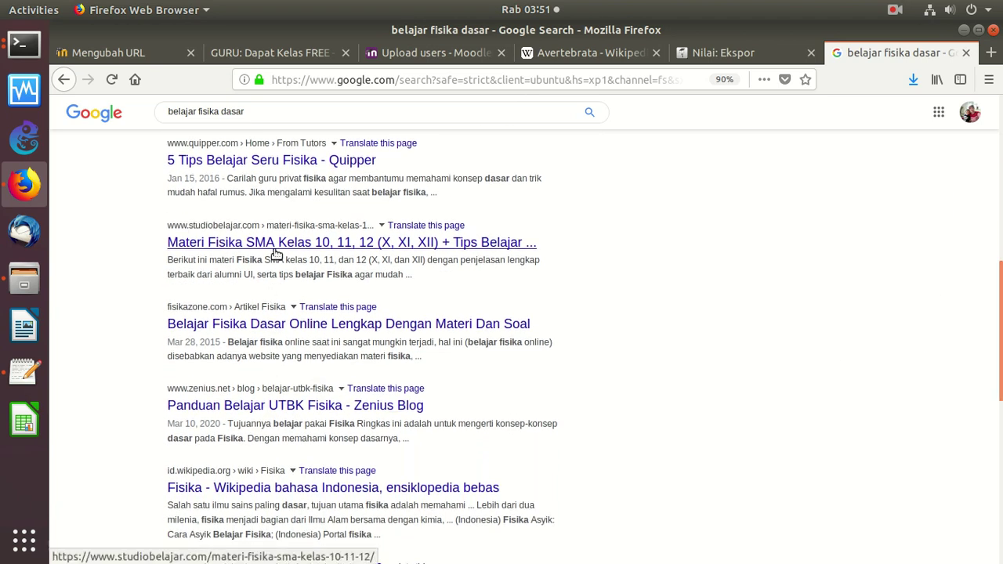
{"action": "left_click", "coordinate": [257, 328]}
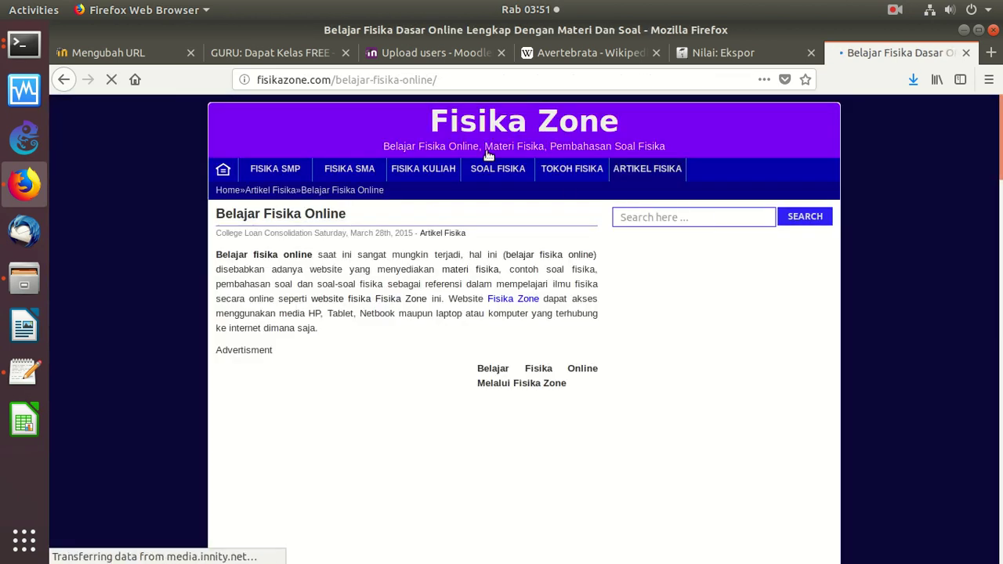
Open the FISIKA SMP article 'Penerapan Prinsip Pemuaian Zat Dalam Kehidupan' and copy its web address
{"action": "left_click", "coordinate": [275, 171]}
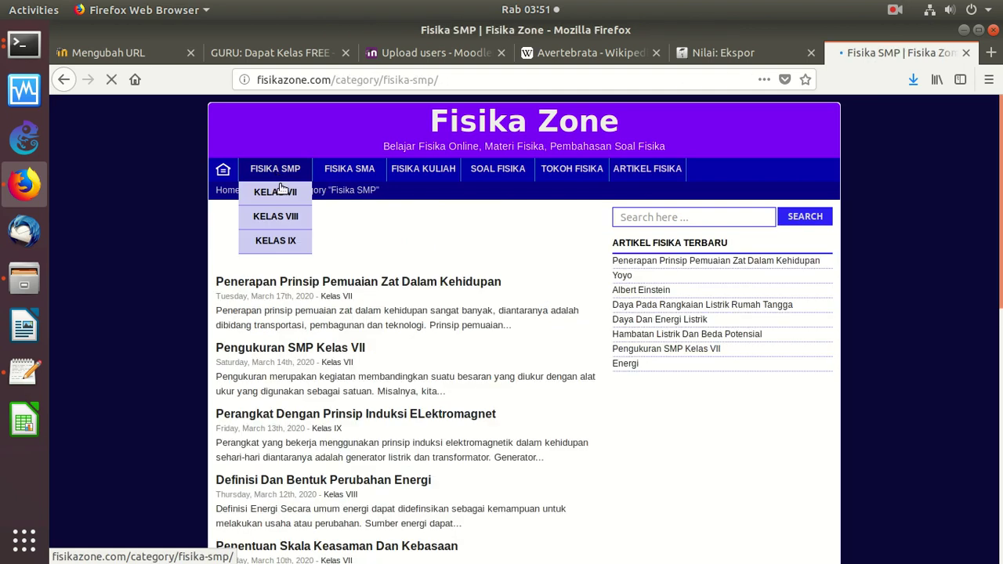
{"action": "left_click", "coordinate": [330, 284]}
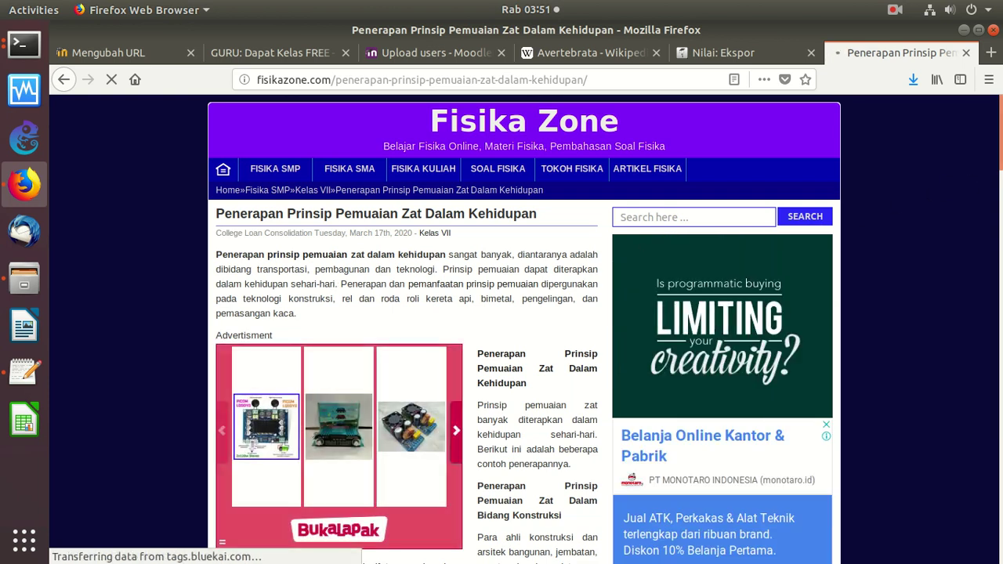
{"action": "scroll", "coordinate": [986, 192], "scroll_direction": "down", "scroll_amount": 5}
{"action": "scroll", "coordinate": [972, 207], "scroll_direction": "down", "scroll_amount": 3}
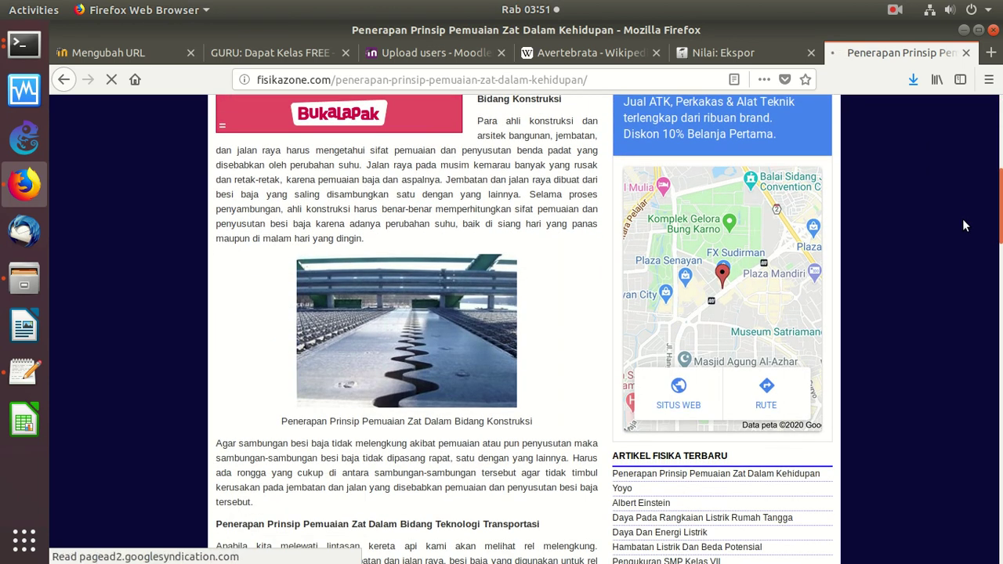
{"action": "scroll", "coordinate": [954, 237], "scroll_direction": "down", "scroll_amount": 3}
{"action": "scroll", "coordinate": [941, 278], "scroll_direction": "down", "scroll_amount": 7}
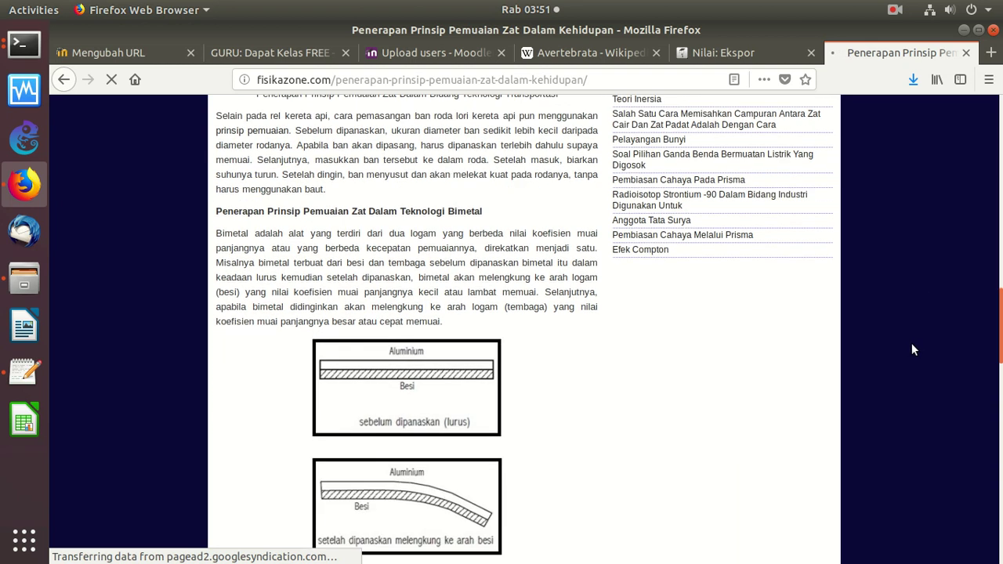
{"action": "key", "text": "Home"}
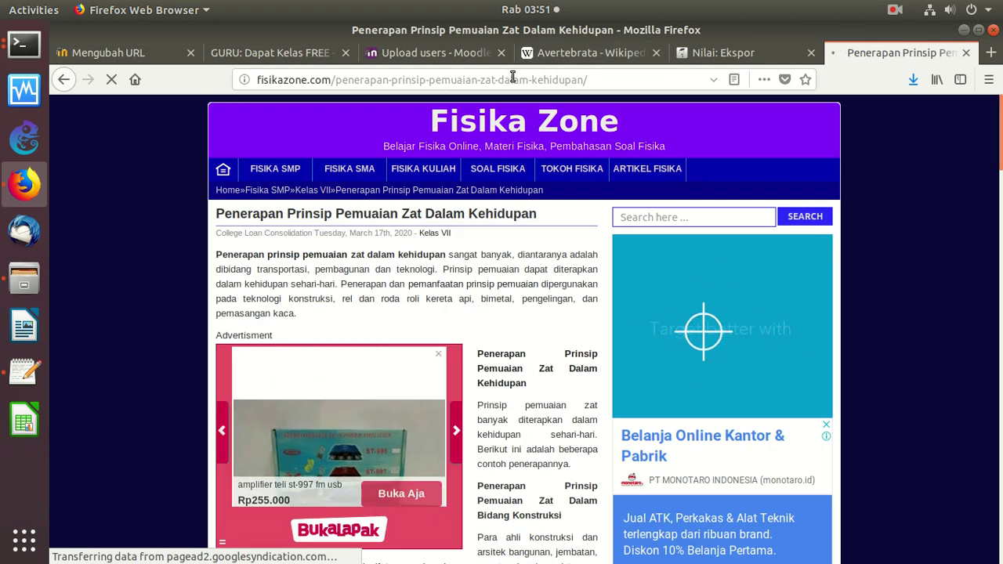
{"action": "right_click", "coordinate": [519, 84]}
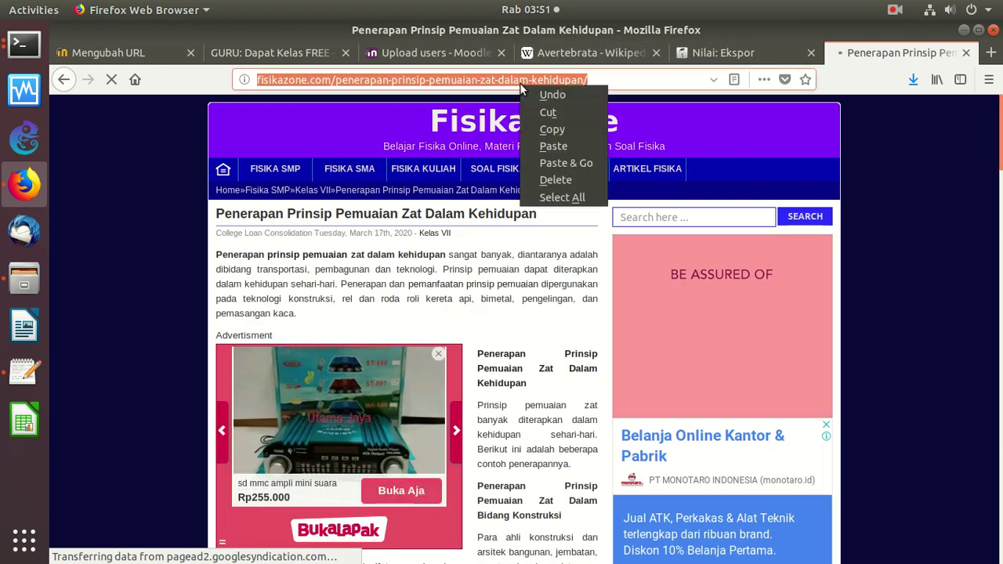
{"action": "left_click", "coordinate": [551, 127]}
Paste the article's address into the form's External URL field
{"action": "left_click", "coordinate": [198, 55]}
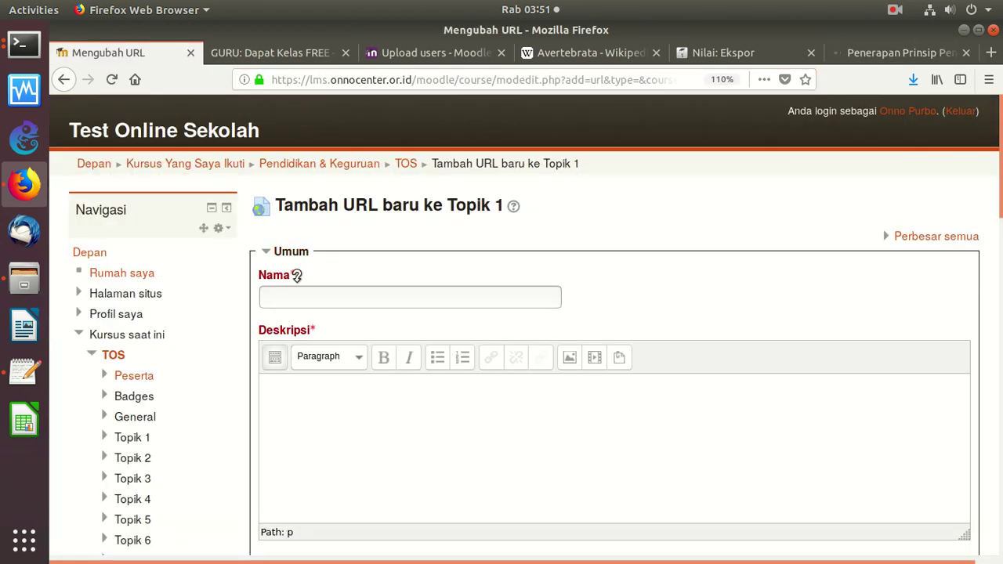
{"action": "scroll", "coordinate": [976, 275], "scroll_direction": "down", "scroll_amount": 5}
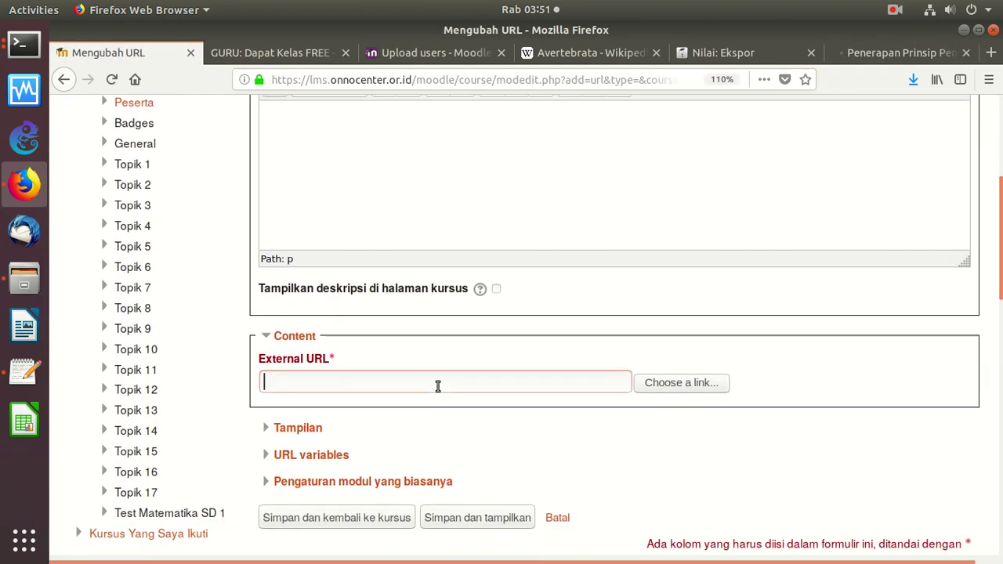
{"action": "key", "text": "ctrl+v"}
{"action": "scroll", "coordinate": [533, 287], "scroll_direction": "up", "scroll_amount": 8}
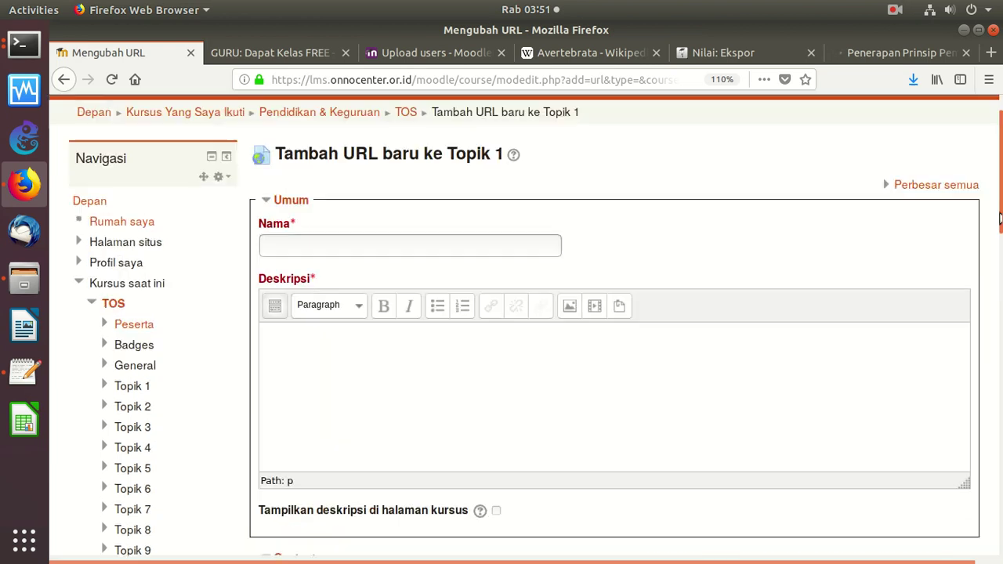
Name the resource 'Fisika: Prinsip Pemuaian Zat', copying 'Pemuaian Zat' from the article title
{"action": "left_click", "coordinate": [378, 298]}
{"action": "type", "text": "Fisika: Prinsip"}
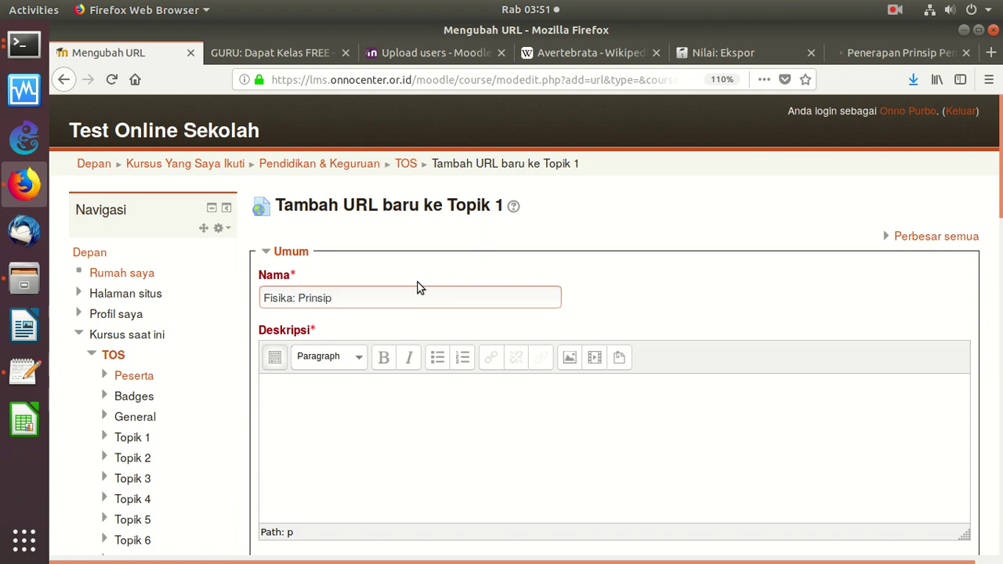
{"action": "left_click", "coordinate": [906, 54]}
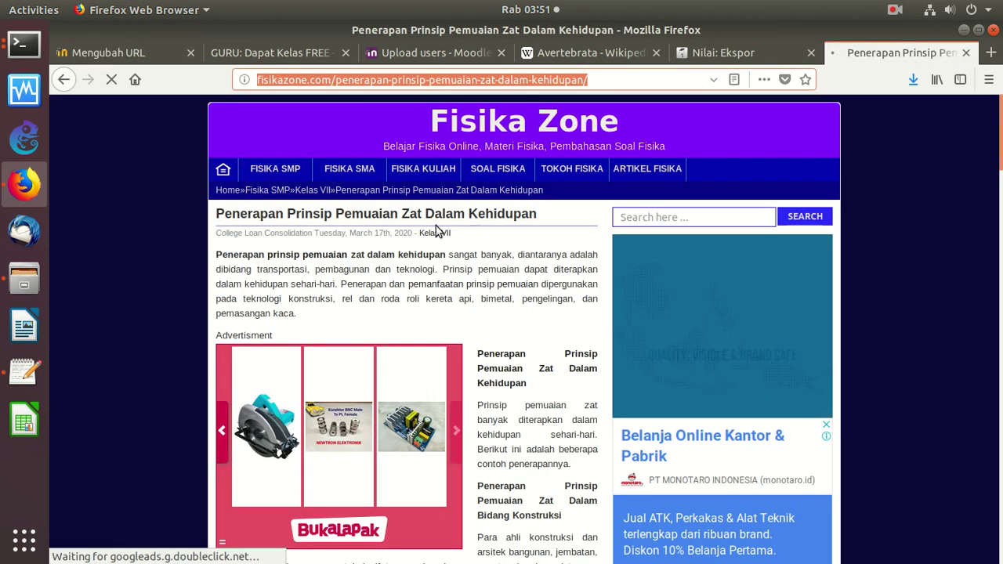
{"action": "left_click_drag", "start_coordinate": [335, 214], "coordinate": [430, 214]}
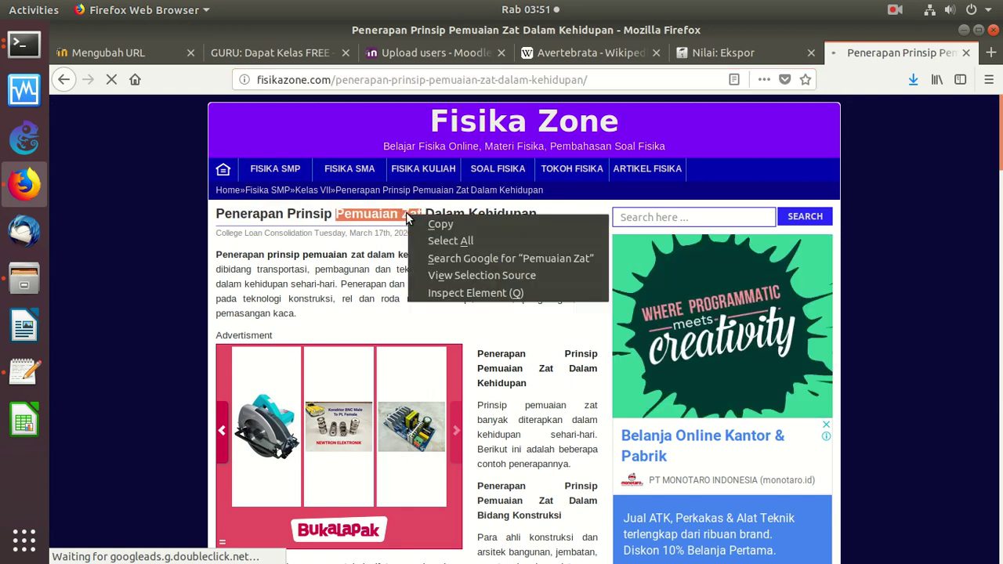
{"action": "right_click", "coordinate": [427, 217]}
{"action": "left_click", "coordinate": [439, 225]}
{"action": "left_click", "coordinate": [108, 52]}
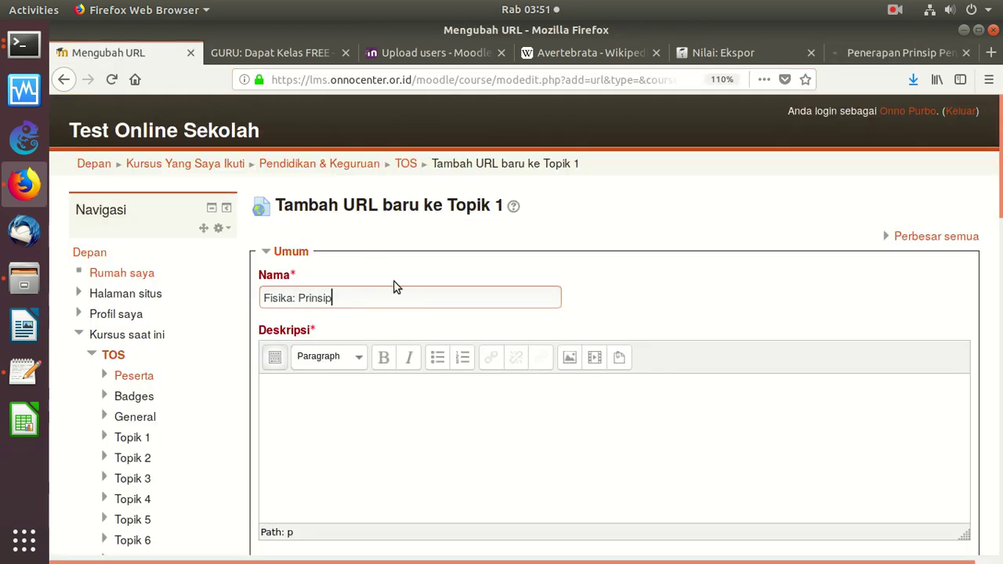
{"action": "key", "text": "ctrl+v"}
Paste the article's first paragraph as the description and save, returning to the course
{"action": "left_click", "coordinate": [336, 386]}
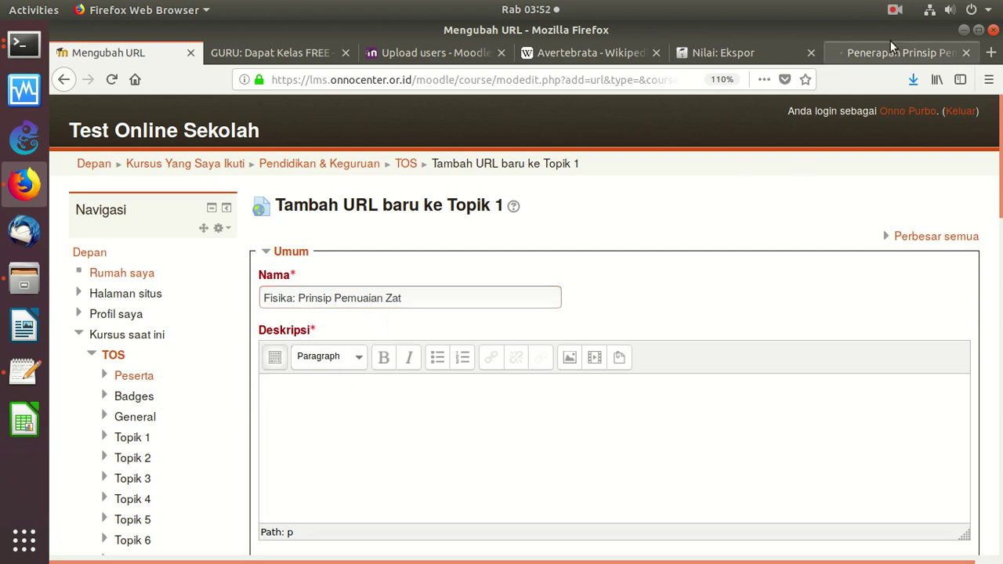
{"action": "left_click", "coordinate": [893, 51]}
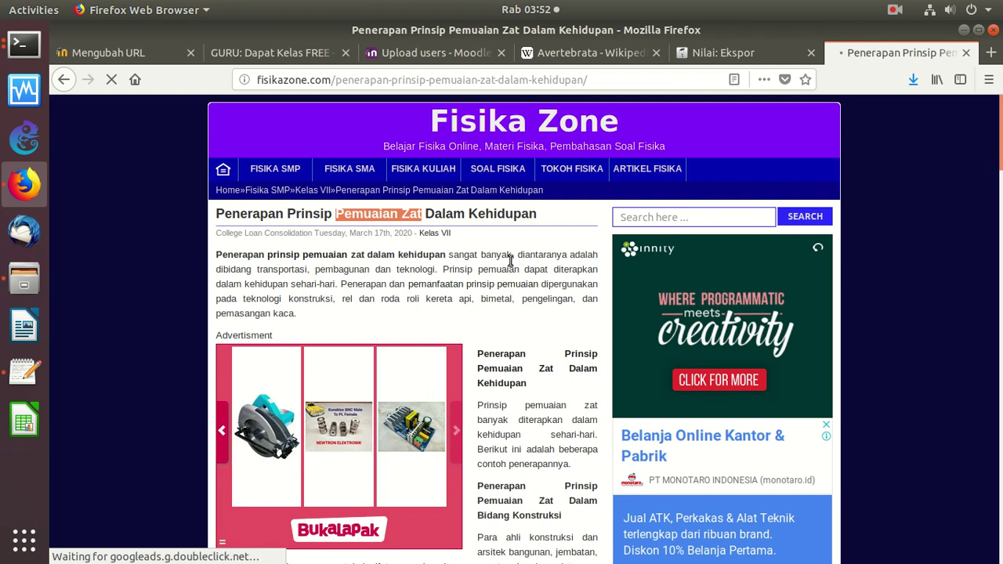
{"action": "left_click_drag", "start_coordinate": [311, 317], "coordinate": [218, 257]}
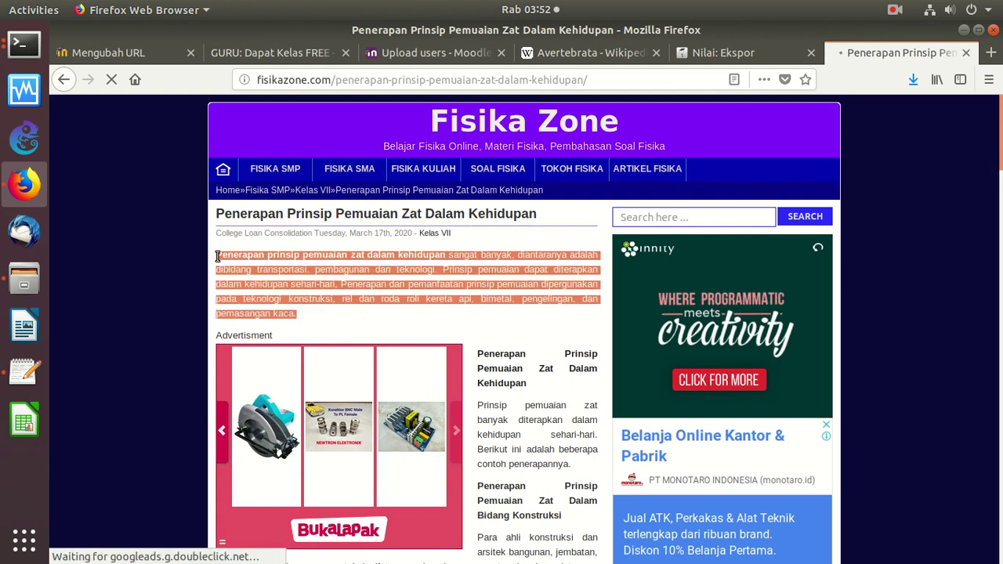
{"action": "right_click", "coordinate": [261, 266]}
{"action": "left_click", "coordinate": [287, 274]}
{"action": "left_click", "coordinate": [125, 52]}
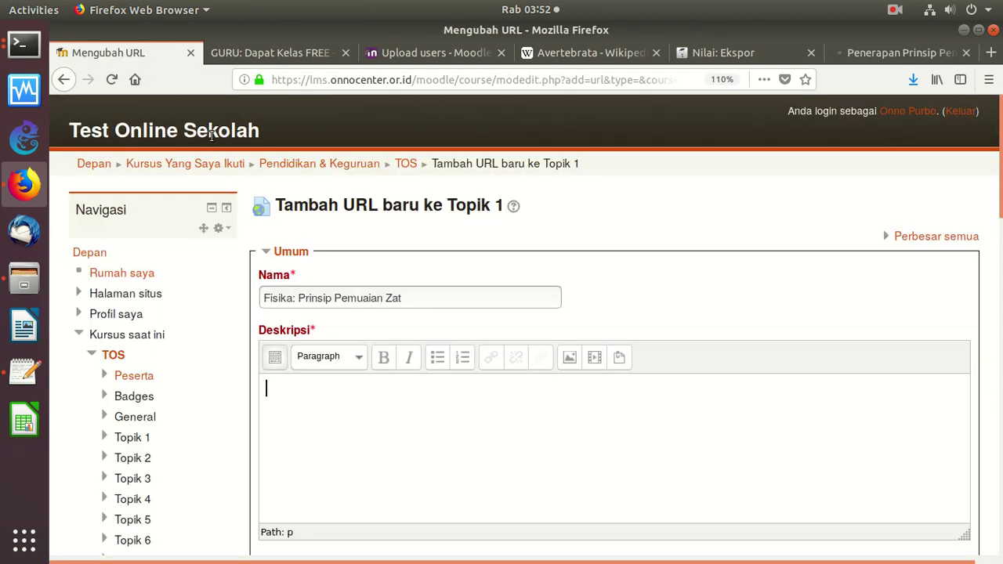
{"action": "key", "text": "ctrl+v"}
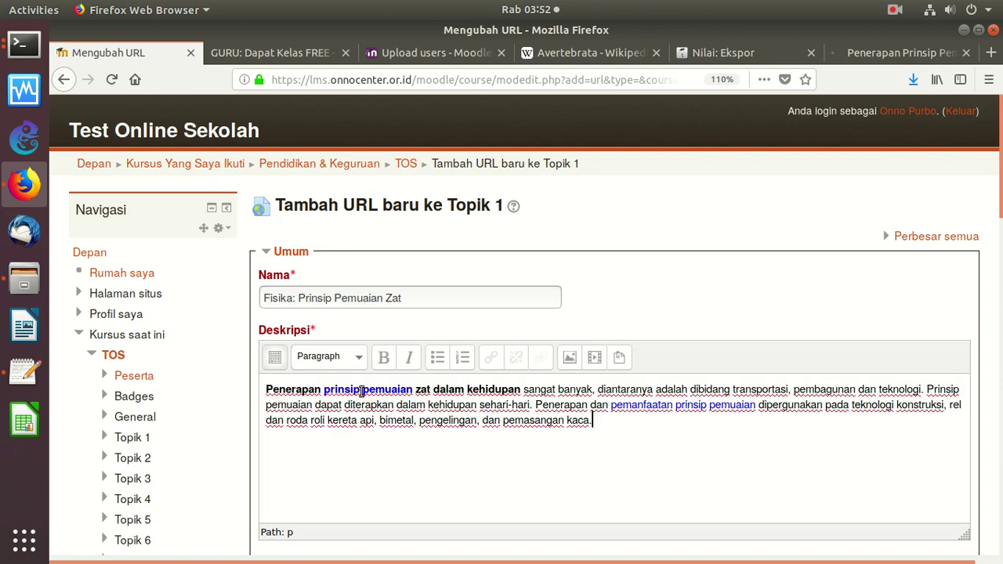
{"action": "scroll", "coordinate": [699, 306], "scroll_direction": "down", "scroll_amount": 12}
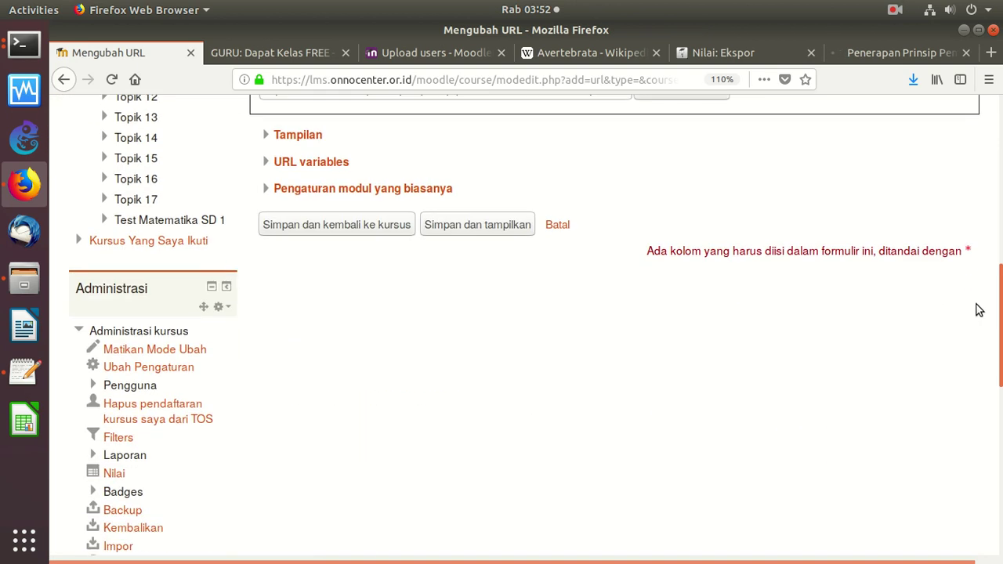
{"action": "left_click", "coordinate": [355, 232]}
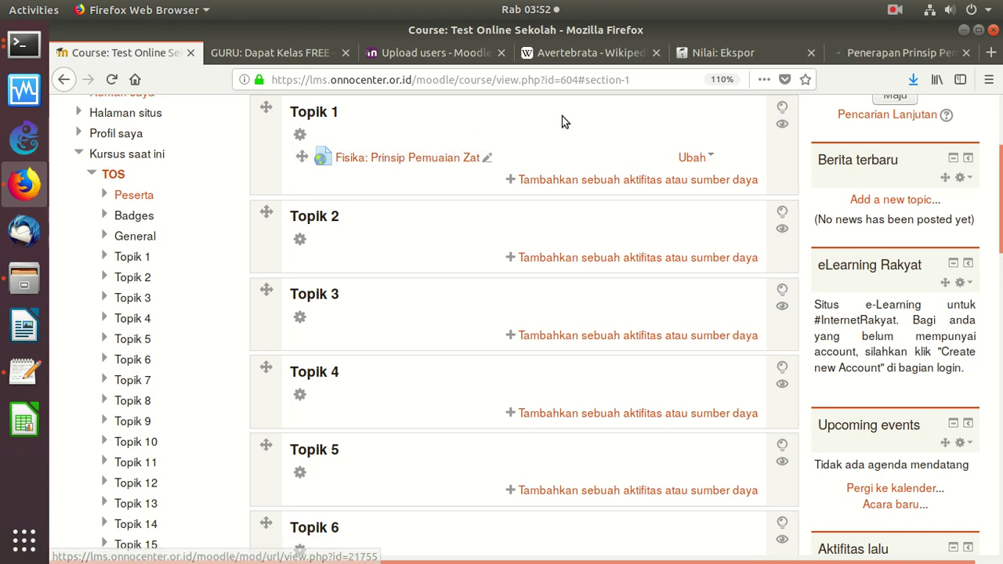
Check that 'Fisika: Prinsip Pemuaian Zat' appears under Topik 1, then show the 'GURU: Dapat Kelas FREE' page
{"action": "scroll", "coordinate": [951, 408], "scroll_direction": "down", "scroll_amount": 15}
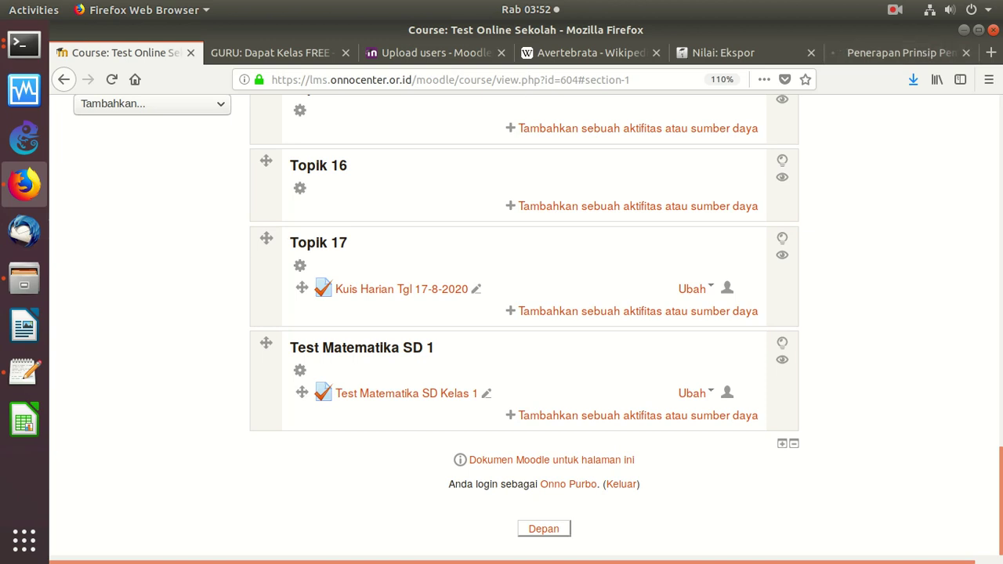
{"action": "scroll", "coordinate": [515, 249], "scroll_direction": "up", "scroll_amount": 20}
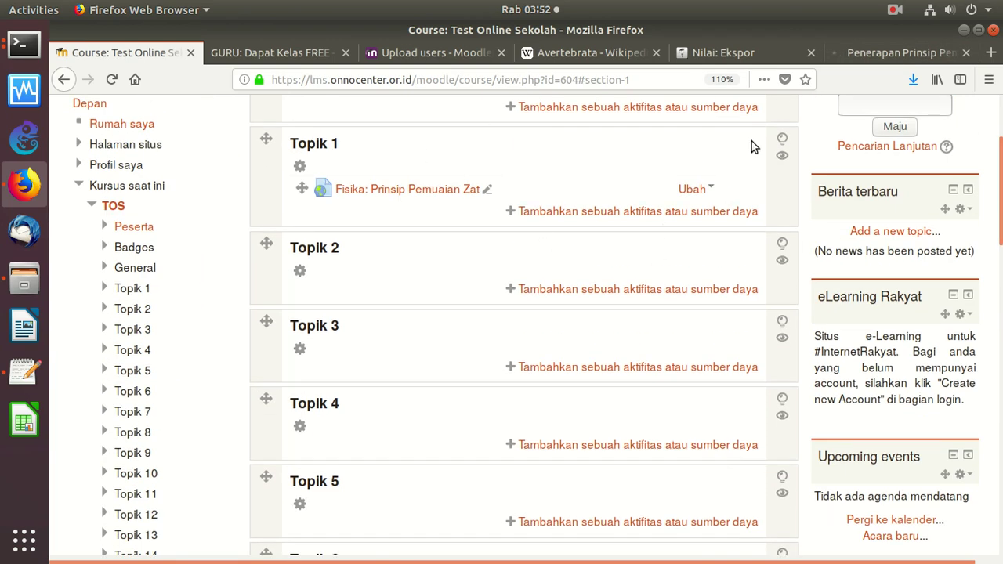
{"action": "left_click", "coordinate": [259, 51]}
{"action": "left_click", "coordinate": [156, 49]}
{"action": "left_click", "coordinate": [286, 59]}
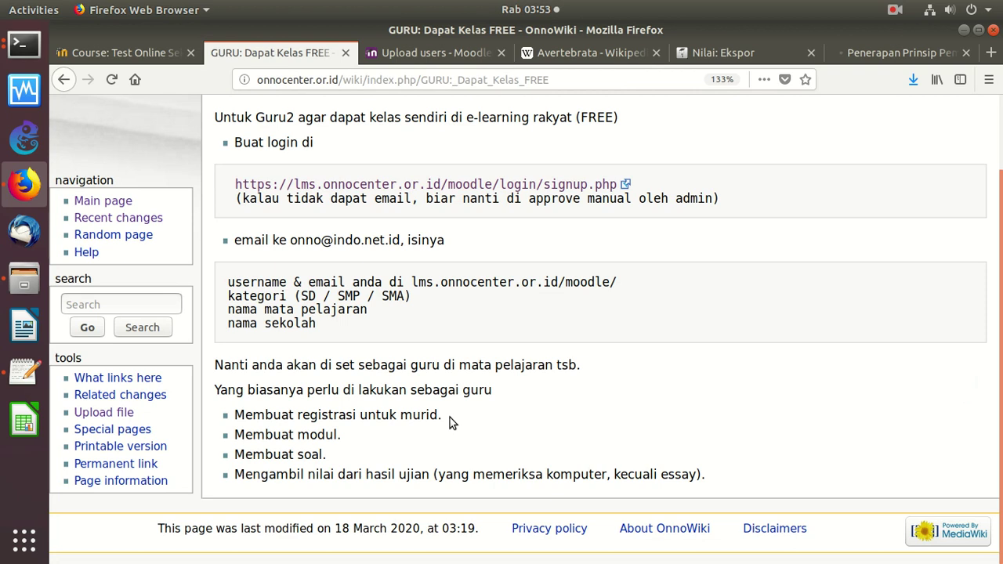
{"action": "left_click_drag", "start_coordinate": [450, 418], "coordinate": [226, 413]}
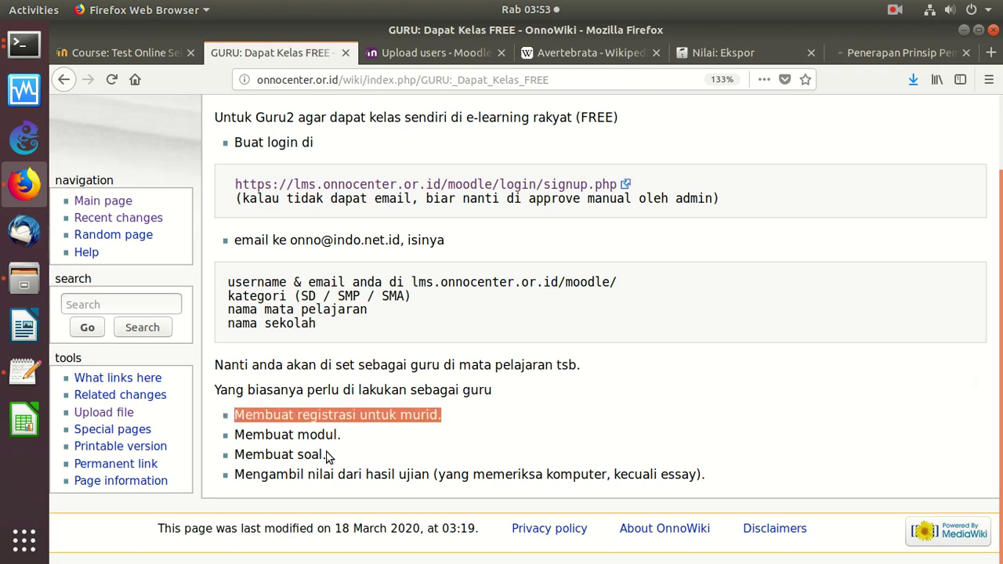
{"action": "left_click_drag", "start_coordinate": [346, 438], "coordinate": [228, 435]}
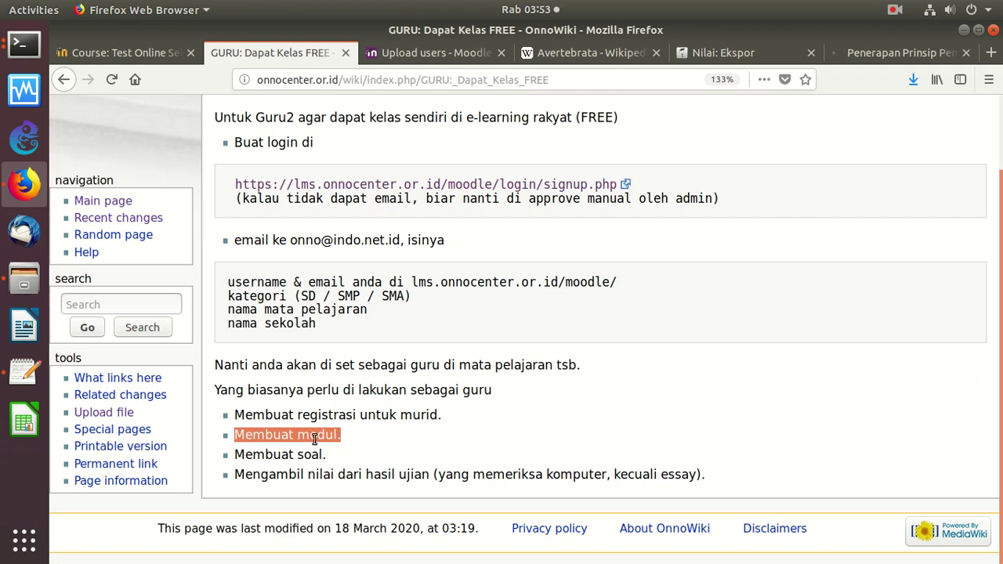
{"action": "left_click_drag", "start_coordinate": [335, 457], "coordinate": [228, 454]}
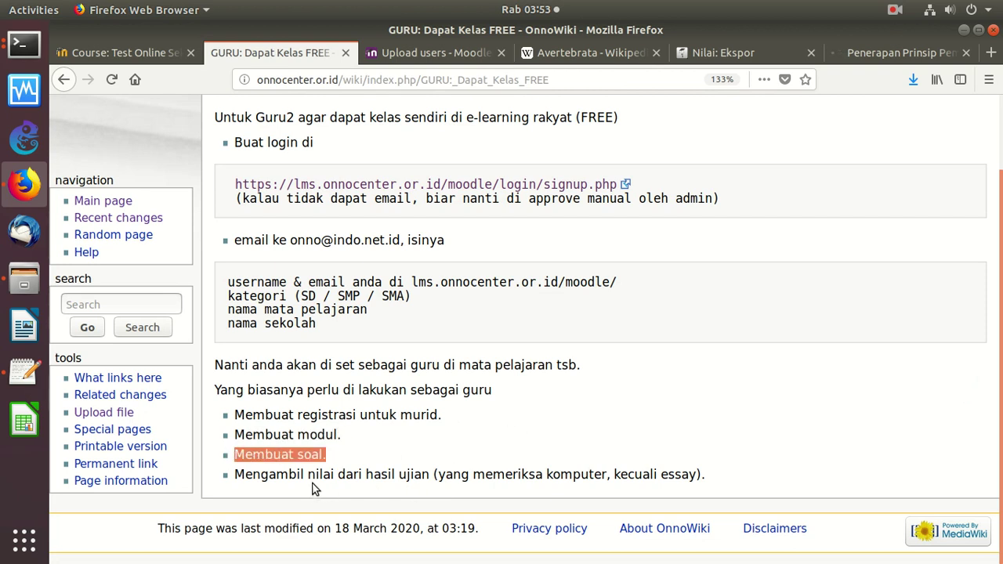